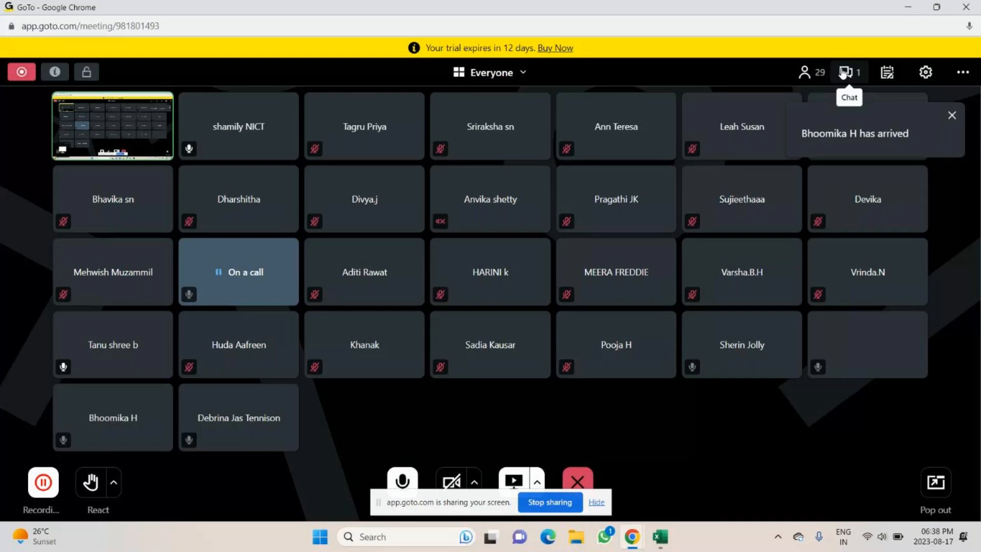
Read the participants' messages in the meeting chat, then close the chat.
left_click(845, 74)
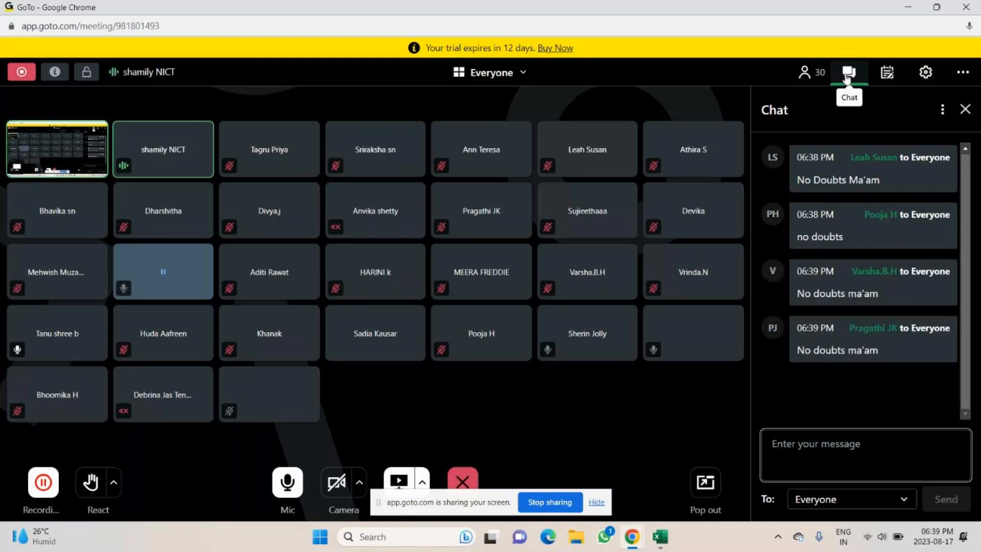
left_click(965, 109)
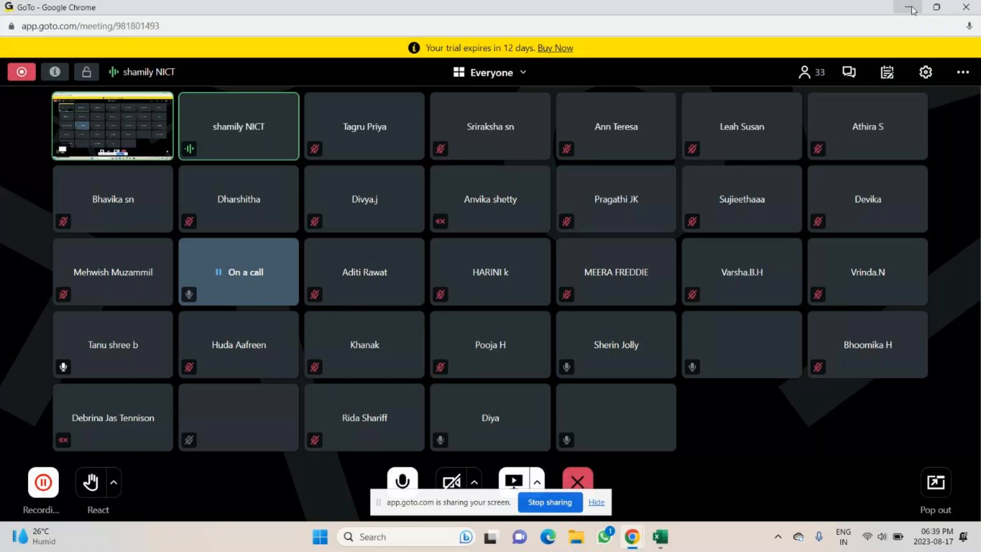
Switch to the MCC - Excel Class Online workbook in Excel and go to Sheet4.
left_click(911, 7)
left_click(661, 537)
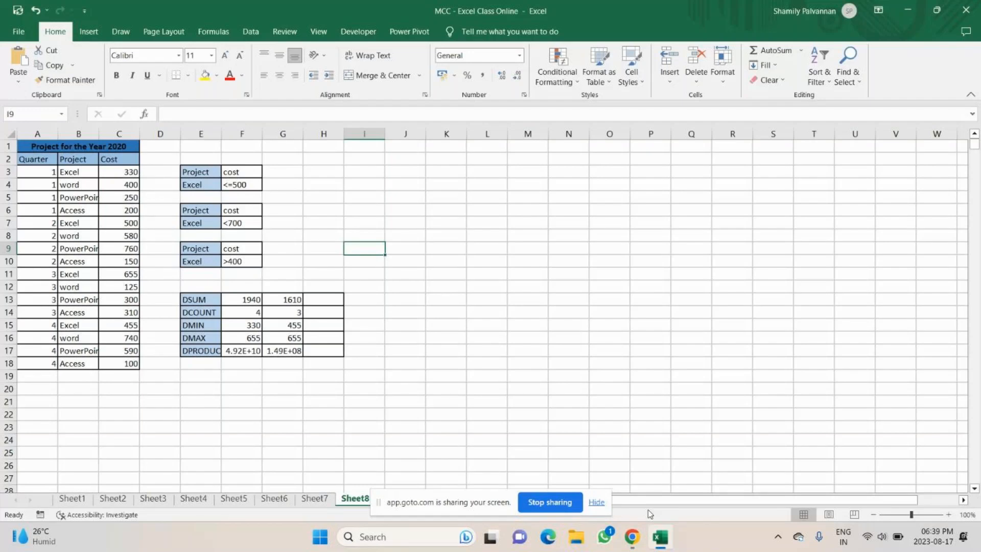
left_click(275, 499)
left_click(402, 330)
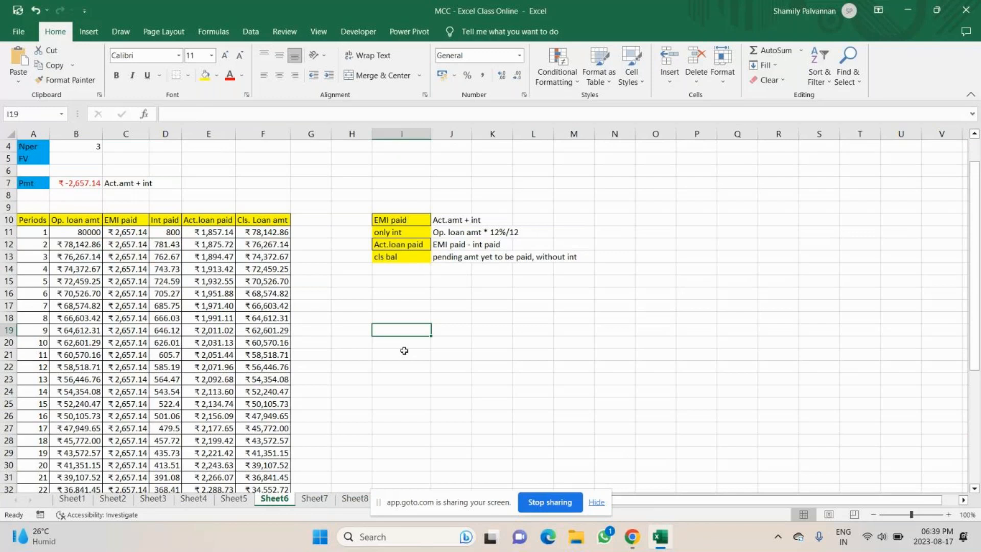
key("ctrl+Page_Up")
key("ctrl+Page_Up")
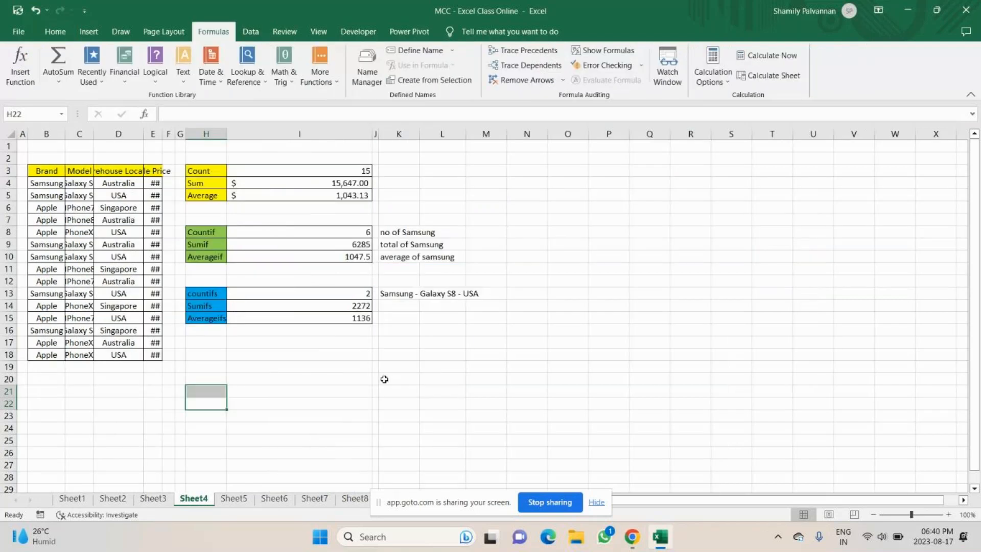
Review the criteria notes beside the Countif and countifs results, and widen the Sale Price column to show its prices.
left_click(400, 233)
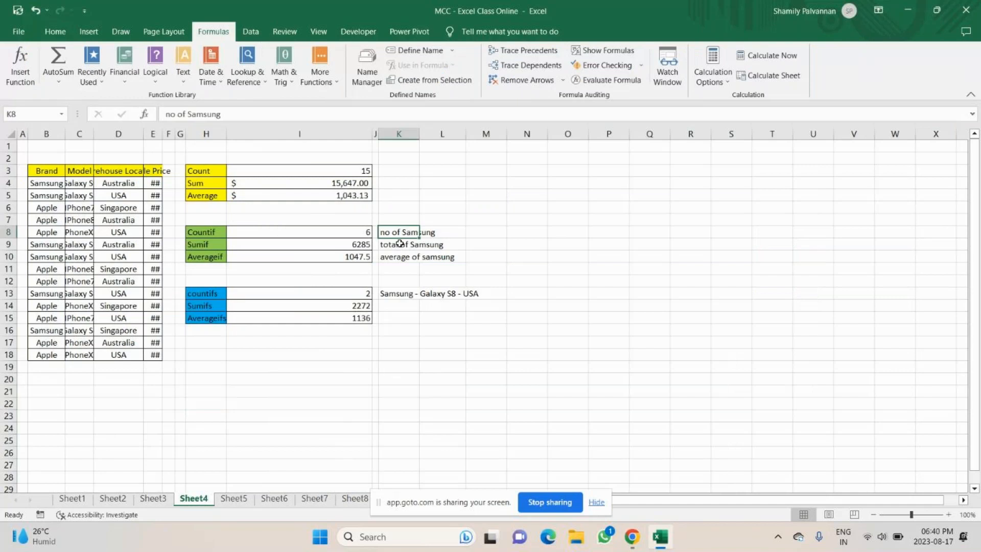
left_click(394, 257)
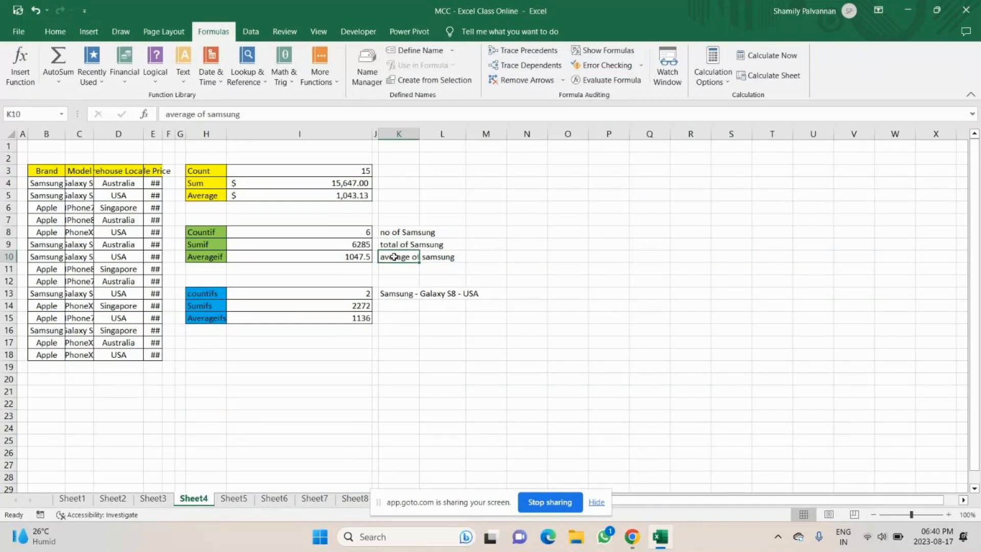
left_click(394, 293)
left_click_drag(159, 131, 159, 132)
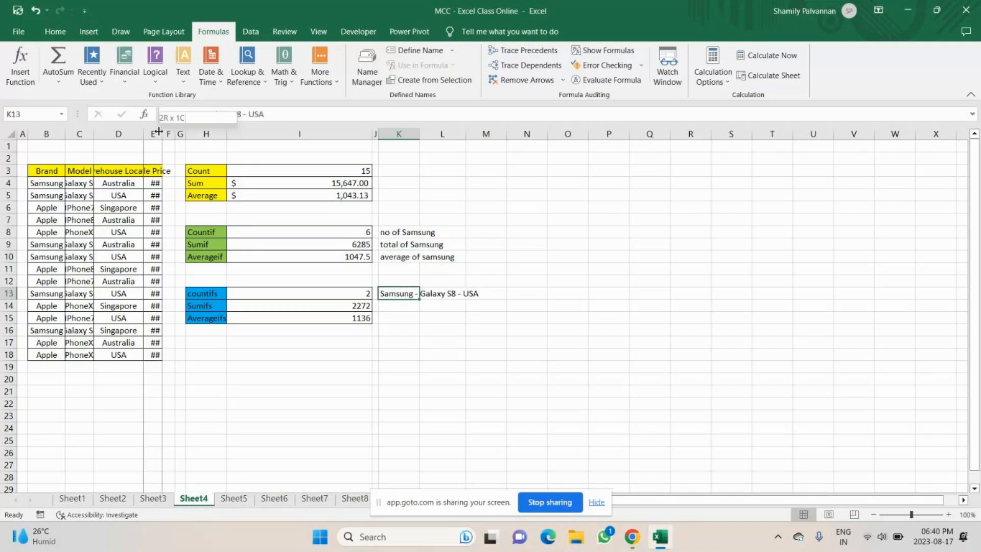
left_click_drag(159, 132, 218, 132)
Review the conditional function results, their labels and the sale prices, and widen the Model column to show full model names.
left_click_drag(419, 282, 417, 318)
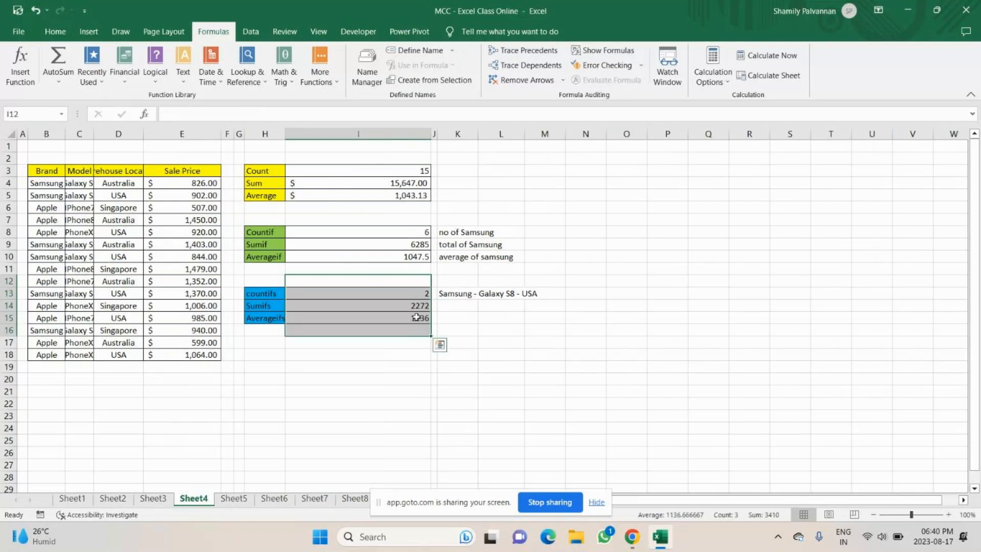
left_click(330, 399)
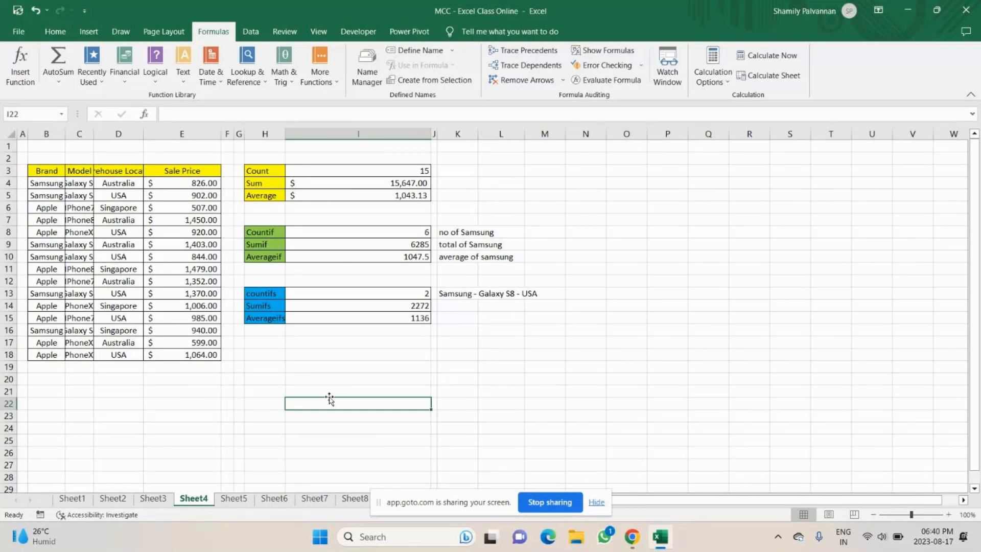
left_click_drag(263, 232, 271, 314)
left_click(409, 422)
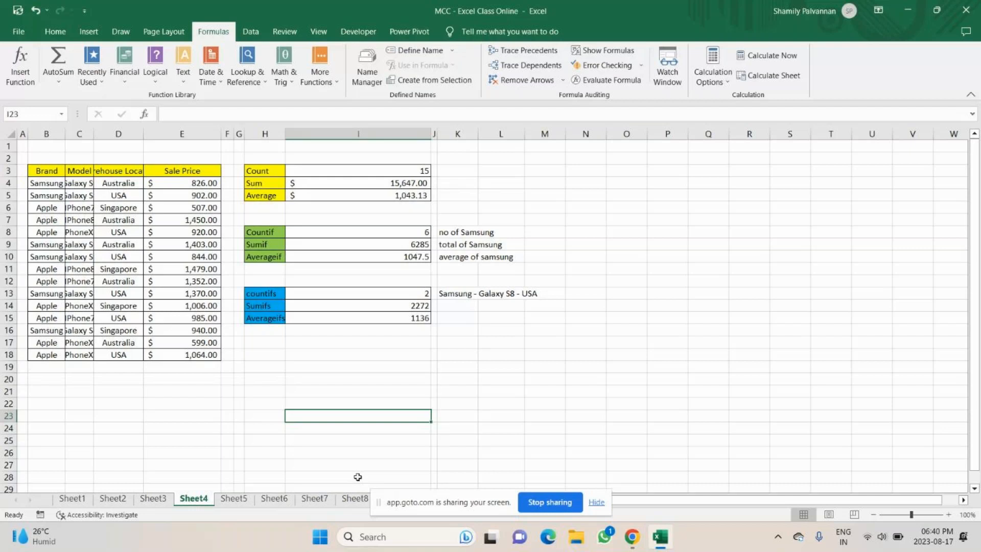
left_click_drag(450, 244, 588, 251)
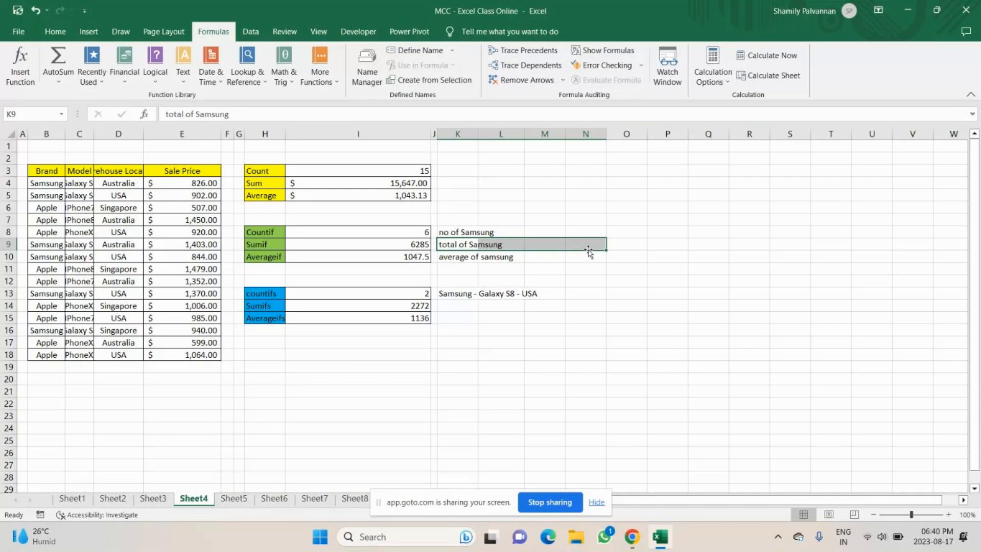
left_click_drag(184, 183, 184, 342)
left_click_drag(95, 135, 163, 134)
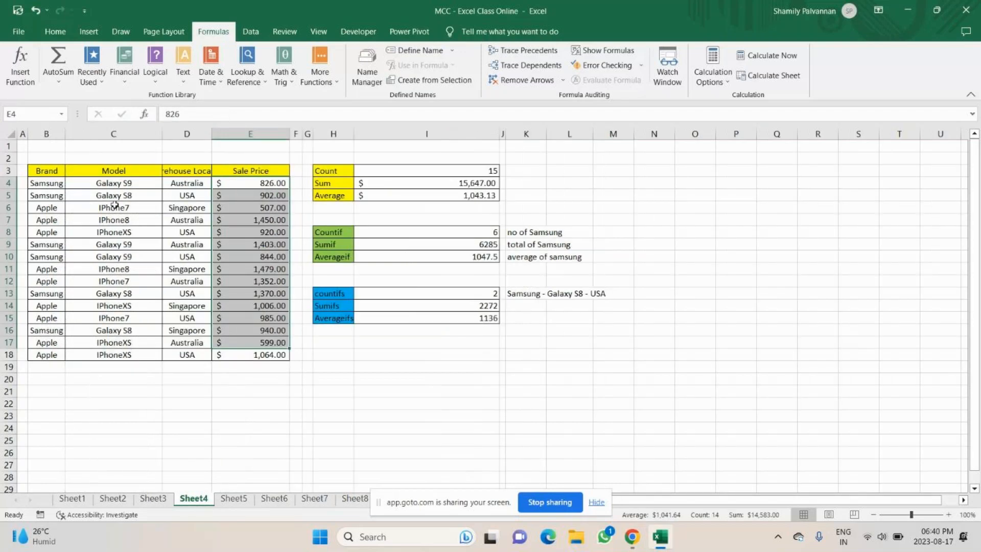
Examine the sale prices of the Samsung rows in the phone table.
key("Down")
key("Down")
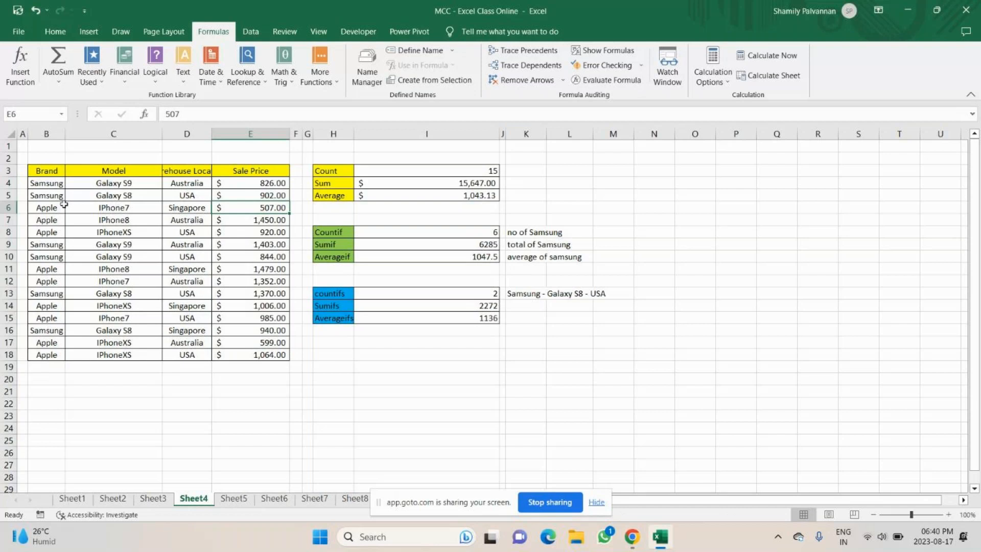
left_click(47, 245)
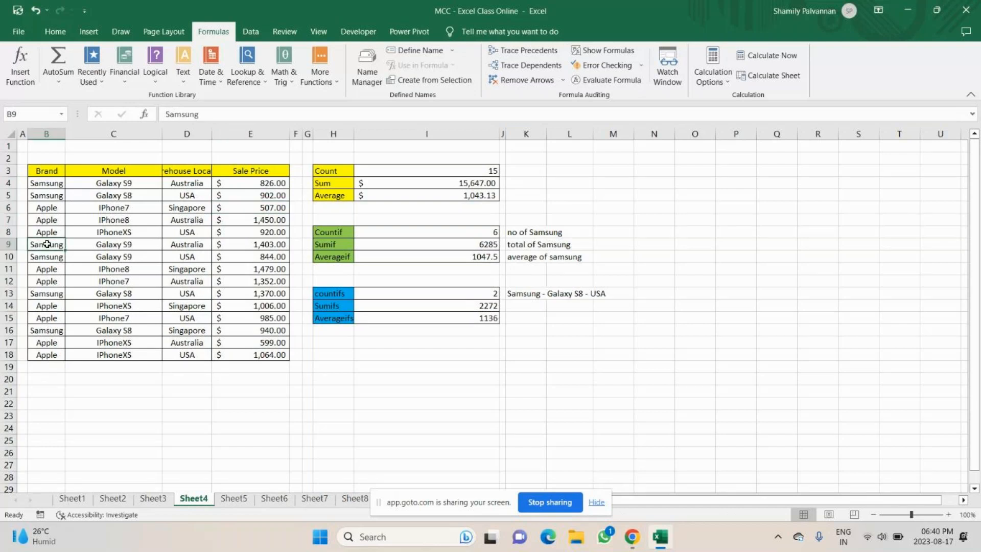
left_click(247, 257)
left_click(245, 293)
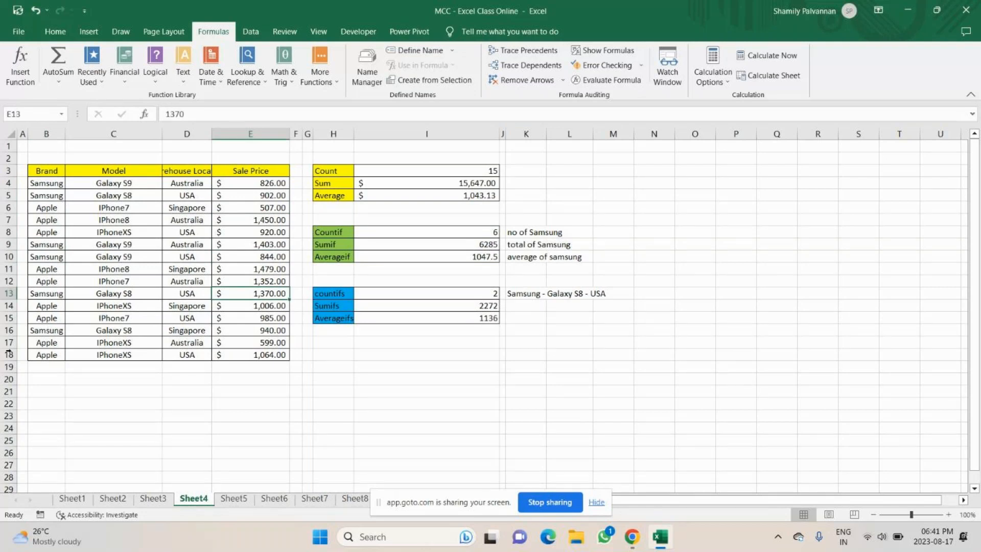
key("Down")
key("Down")
key("Down")
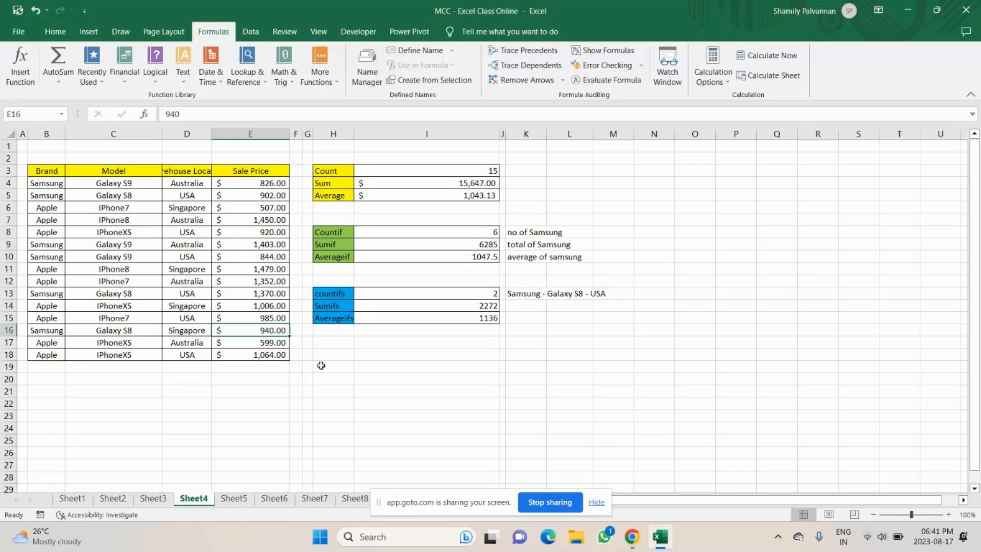
Copy the phone table B3:E18 into a new sheet starting at B2, and autofit its Sale Price column.
left_click_drag(46, 171, 254, 354)
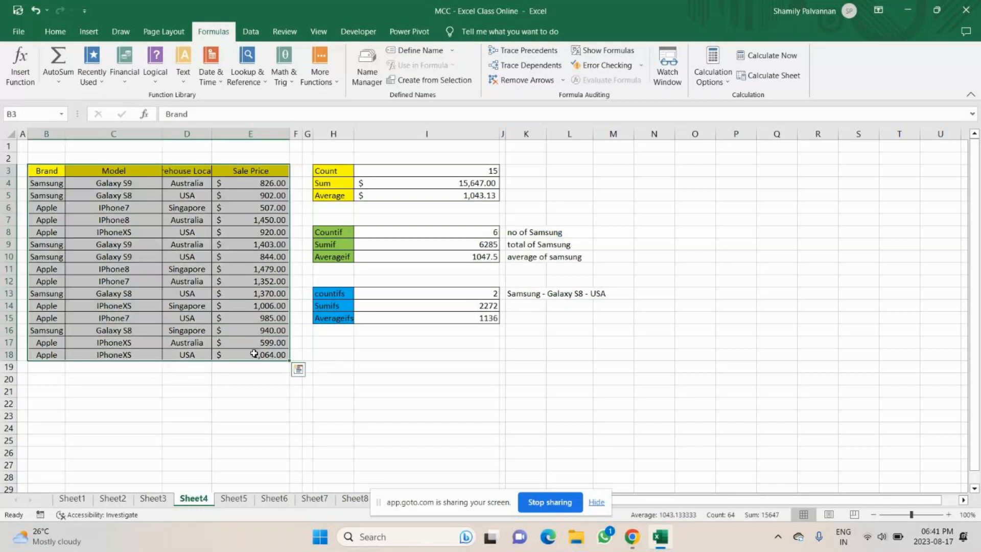
key("ctrl+c")
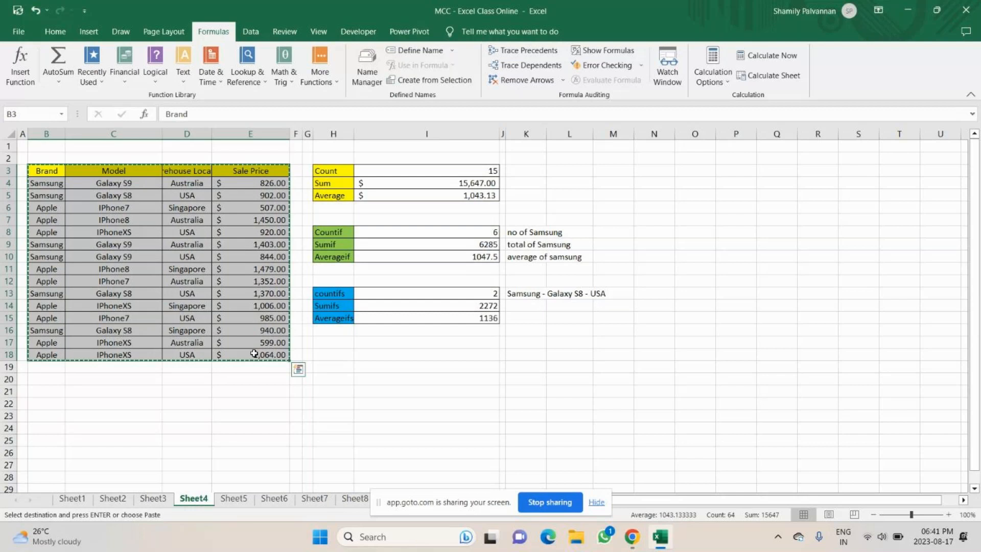
scroll(254, 354, "down", 6)
left_click(653, 453)
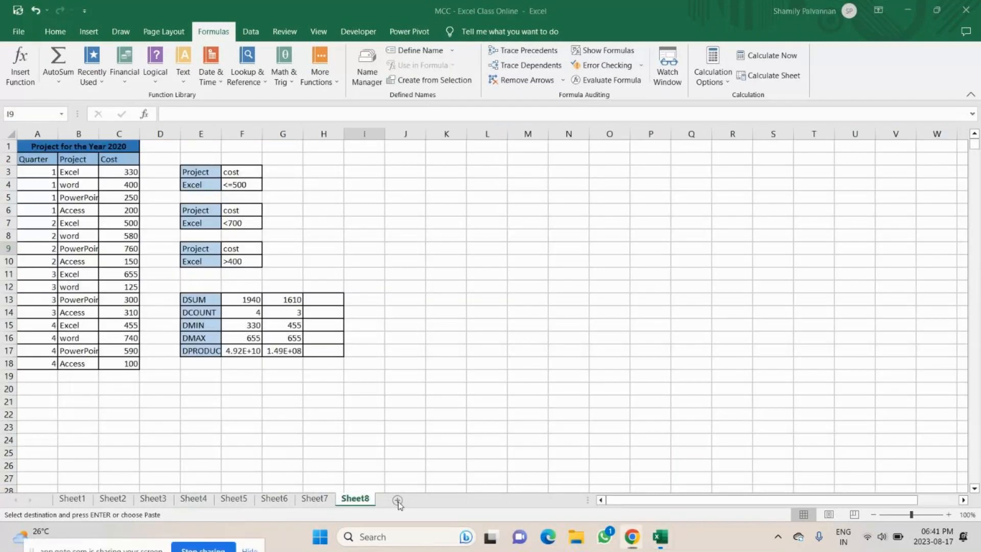
left_click(398, 505)
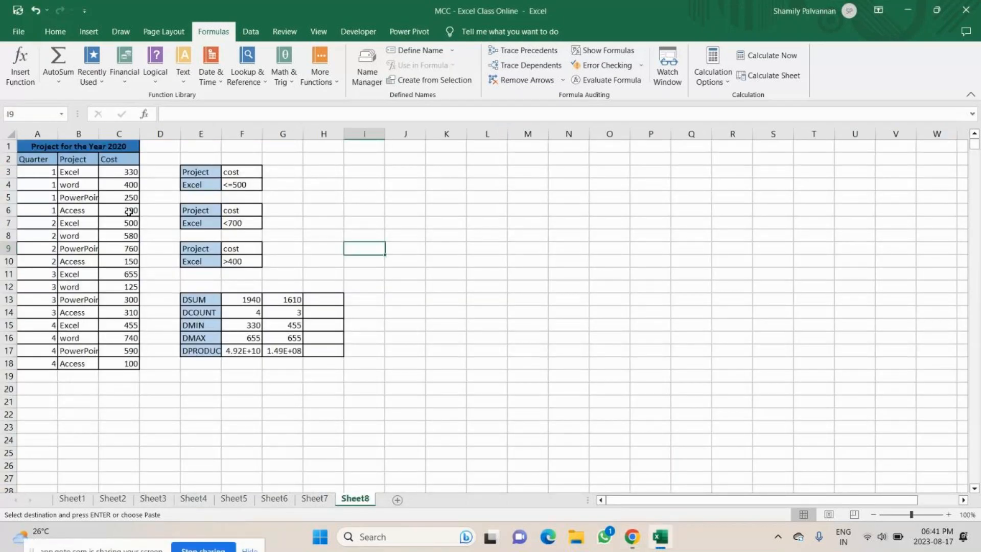
left_click(87, 161)
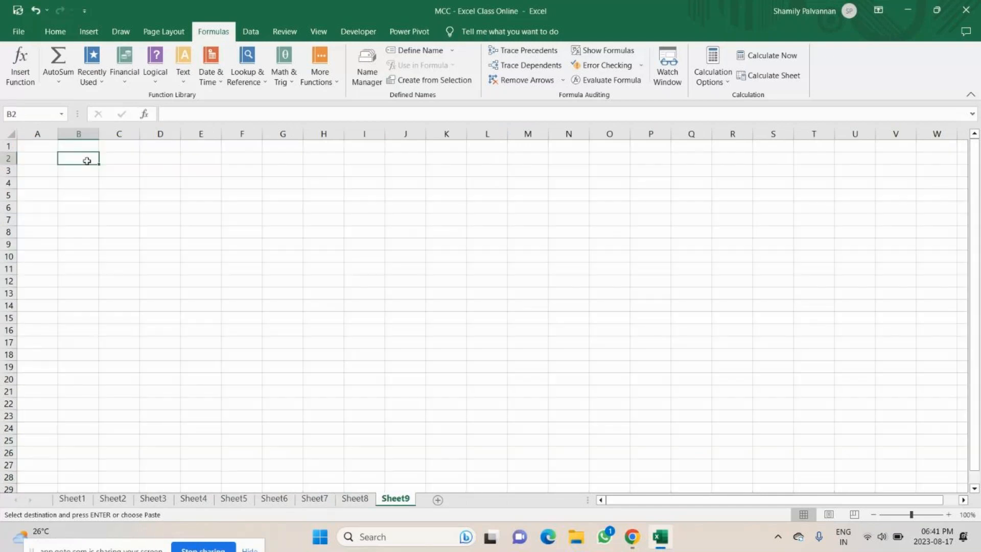
key("ctrl+v")
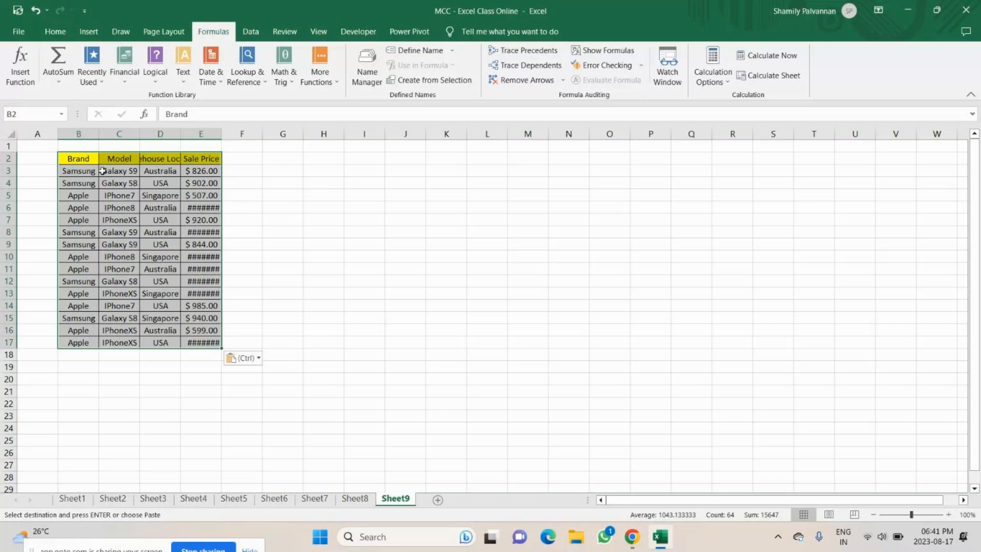
double_click(221, 133)
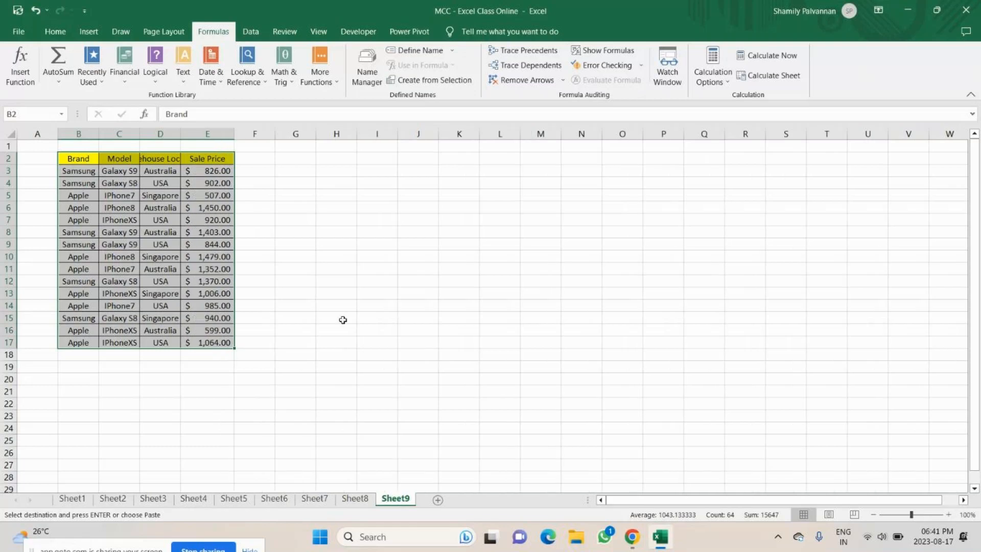
left_click(322, 304)
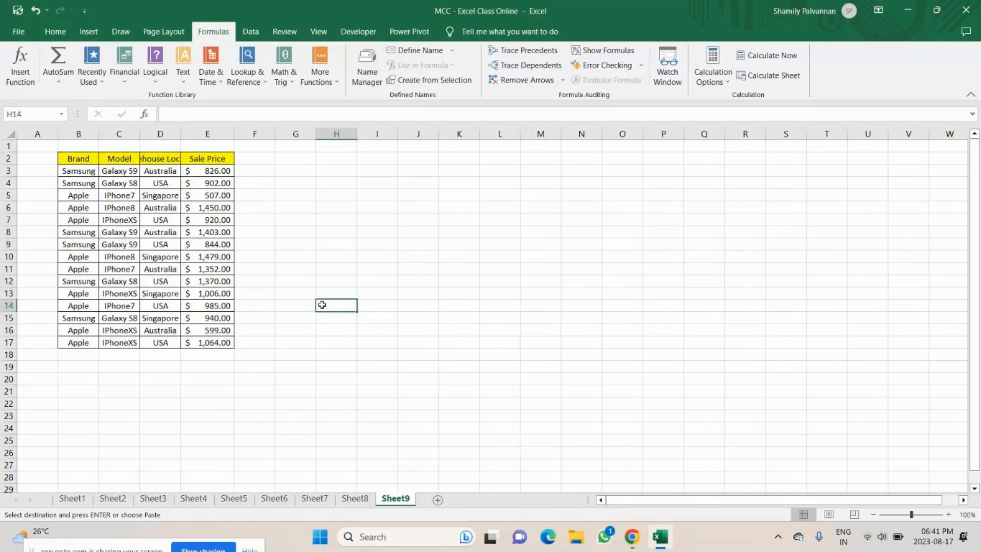
Set up a criteria range by copying Brand and Samsung to H4:H5 and the Sale Price header to I4.
left_click_drag(78, 159, 79, 171)
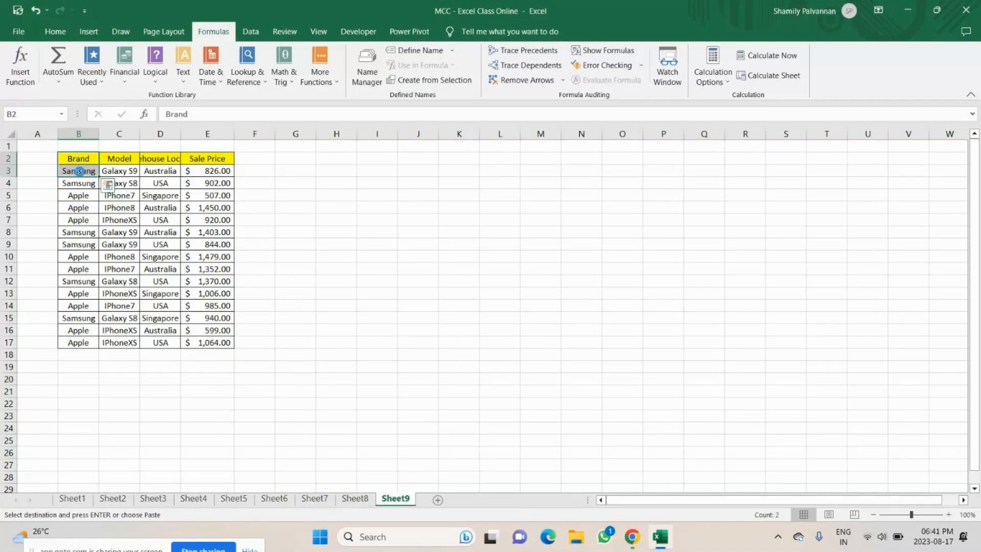
left_click(336, 183)
key("ctrl+v")
left_click(215, 158)
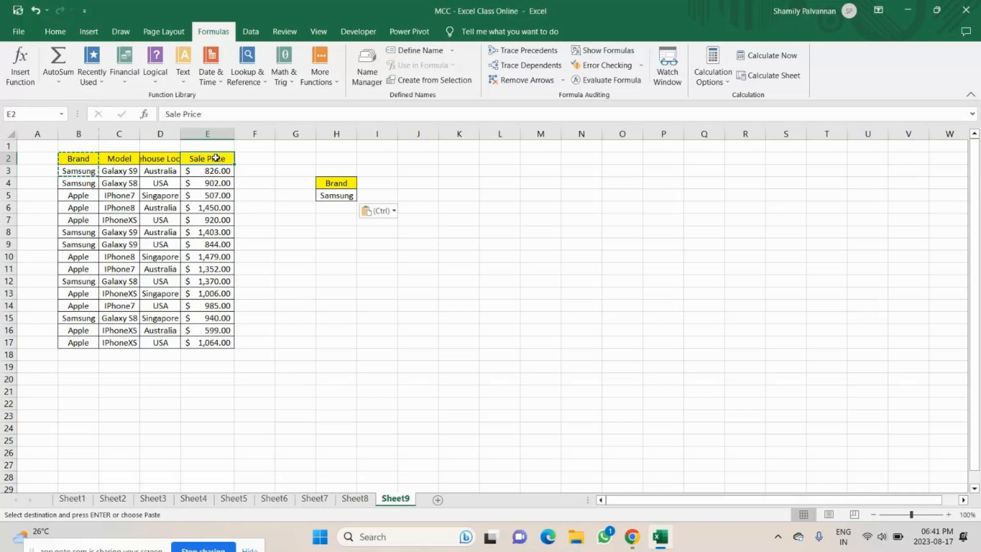
key("ctrl+c")
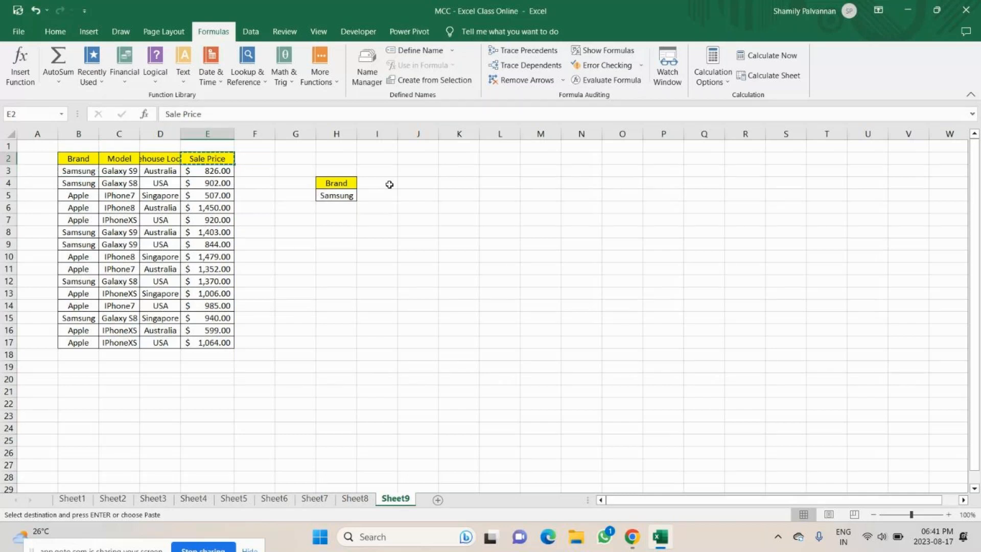
left_click(390, 185)
key("ctrl+v")
key("Down")
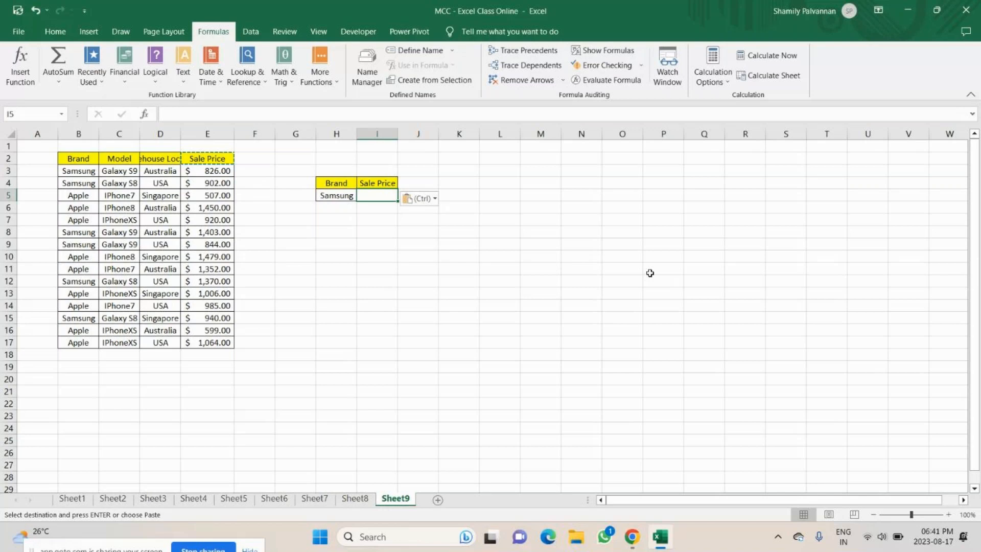
Enter the criterion <=1000 under Sale Price in cell I5.
key("Escape")
type("<=1")
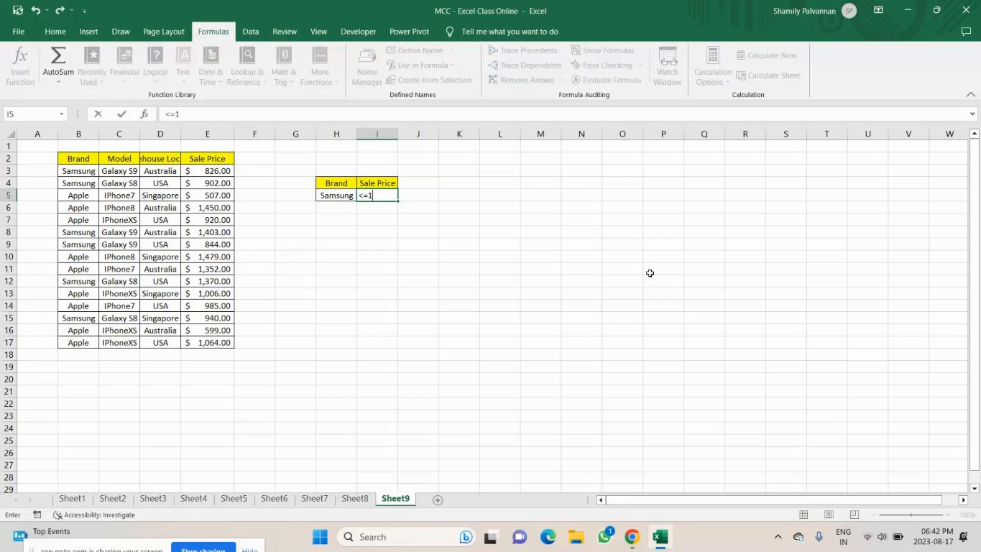
type("000")
left_click(344, 232)
Enter the labels Dcount, Dsum and Dmin in cells H8 to H10.
double_click(343, 231)
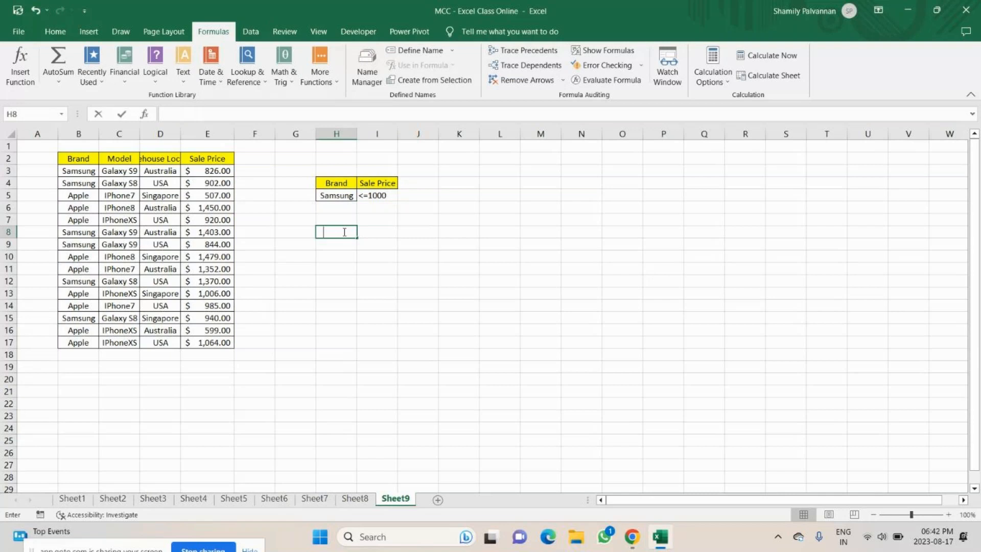
type("Dcount")
key("Return")
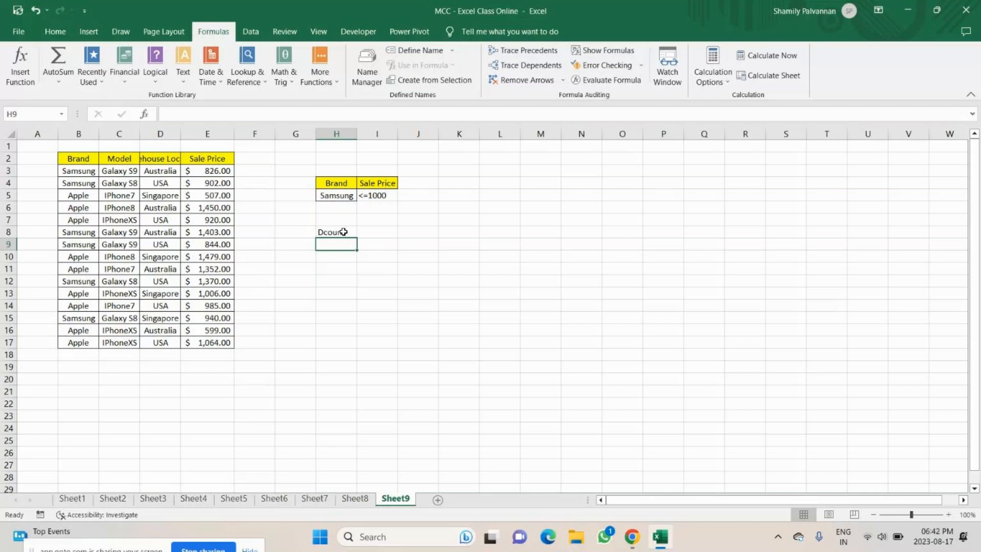
type("=")
type("Dsum")
key("Return")
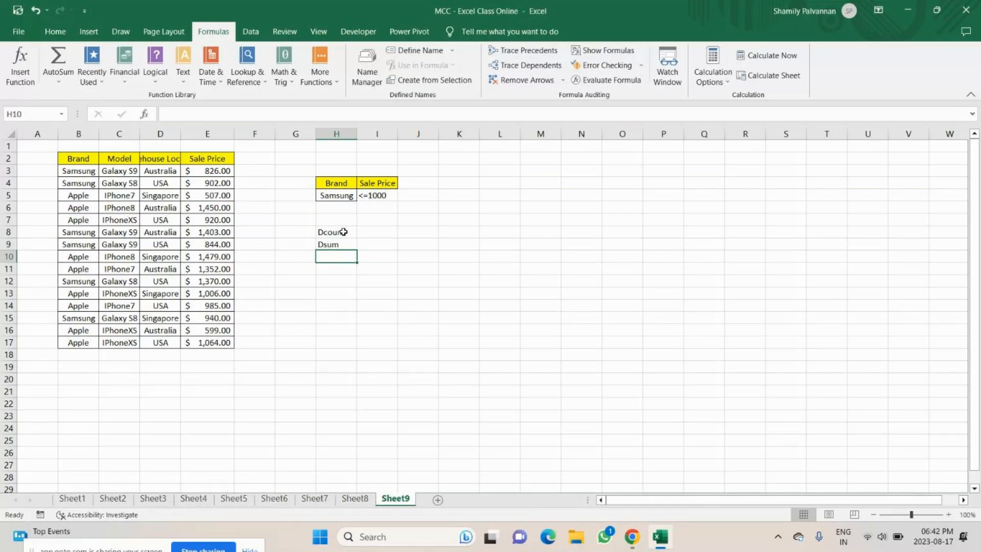
type("Dmin")
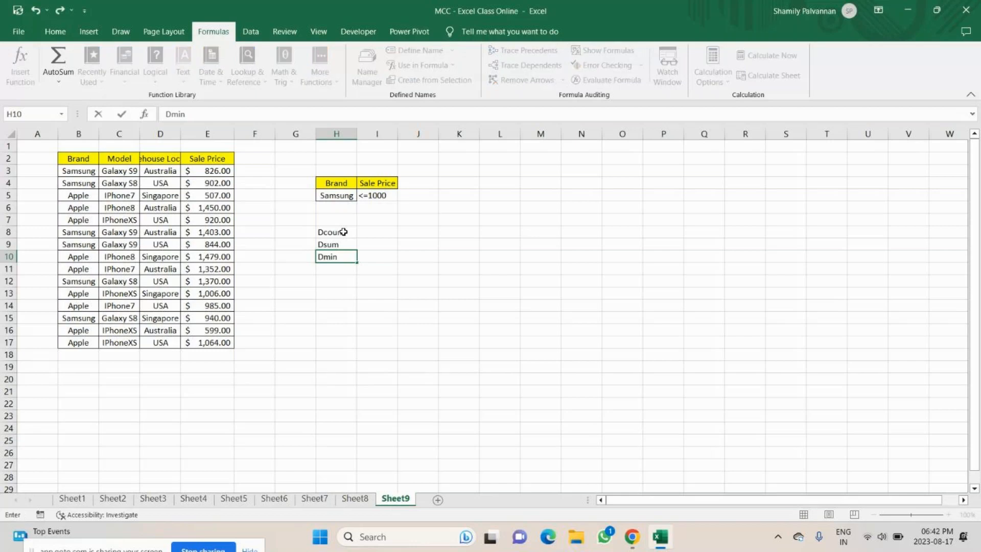
key("Return")
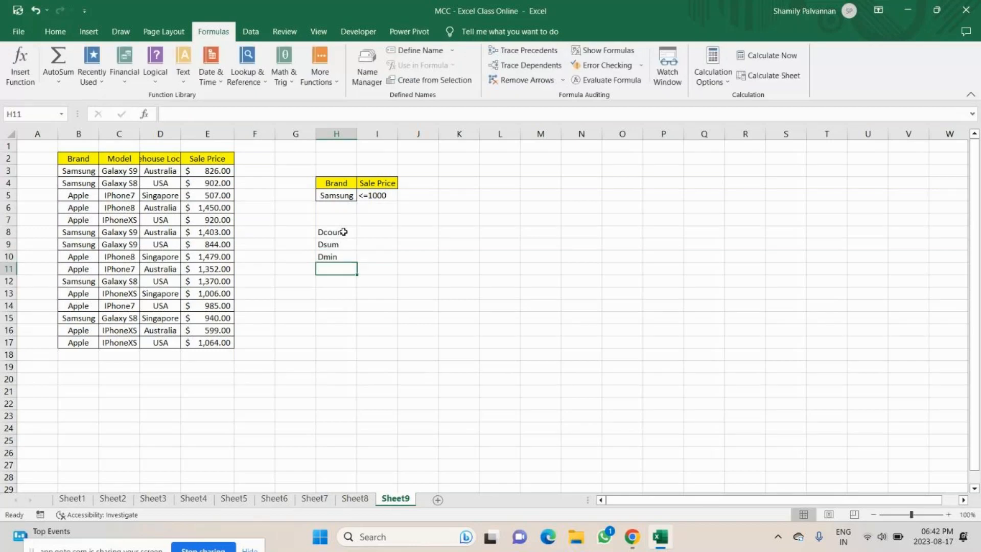
Enter the label Dmax in H11 and format H8:I11 with all borders, with the labels in H8:H11 filled yellow.
type("Dmax")
key("Return")
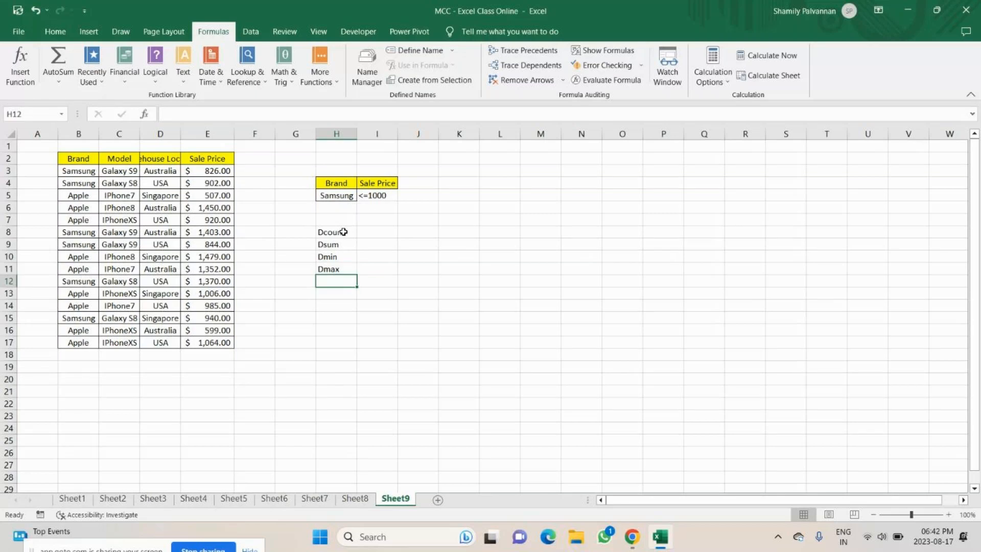
left_click(353, 499)
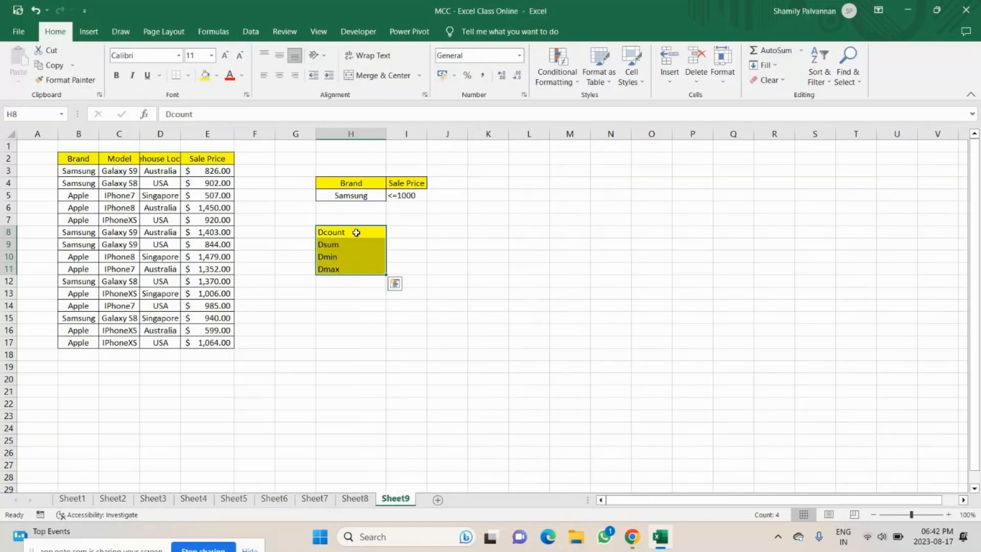
left_click_drag(356, 233, 407, 270)
left_click(188, 75)
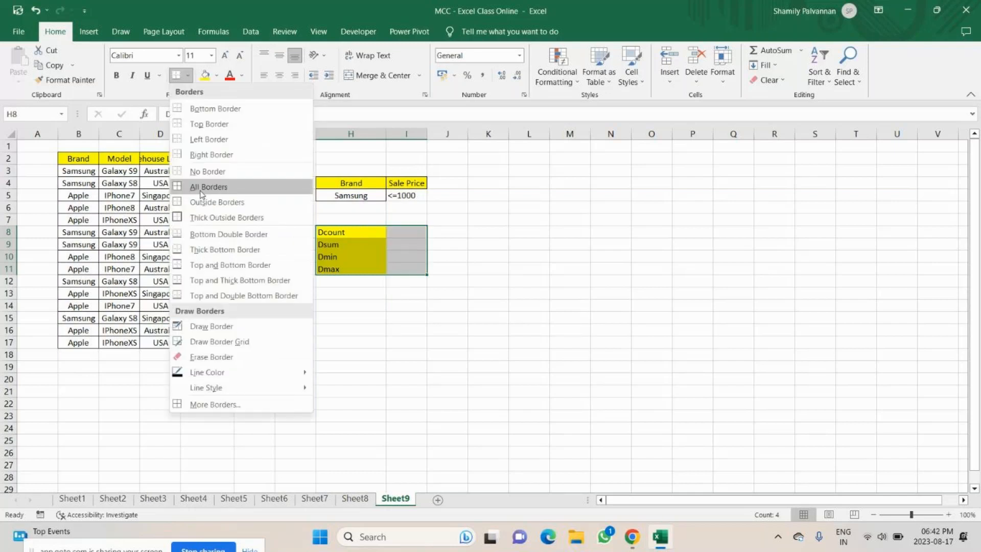
left_click(204, 187)
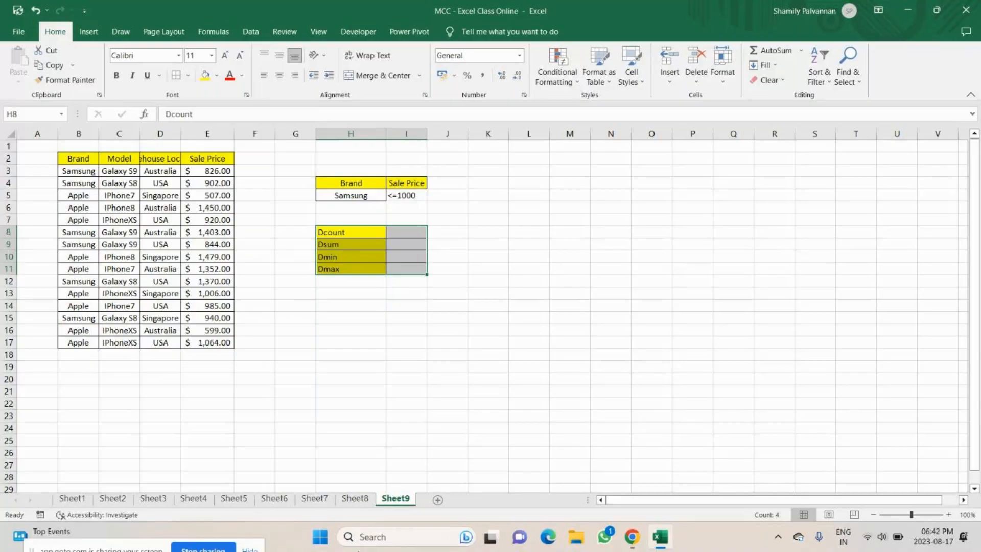
key("alt+Tab")
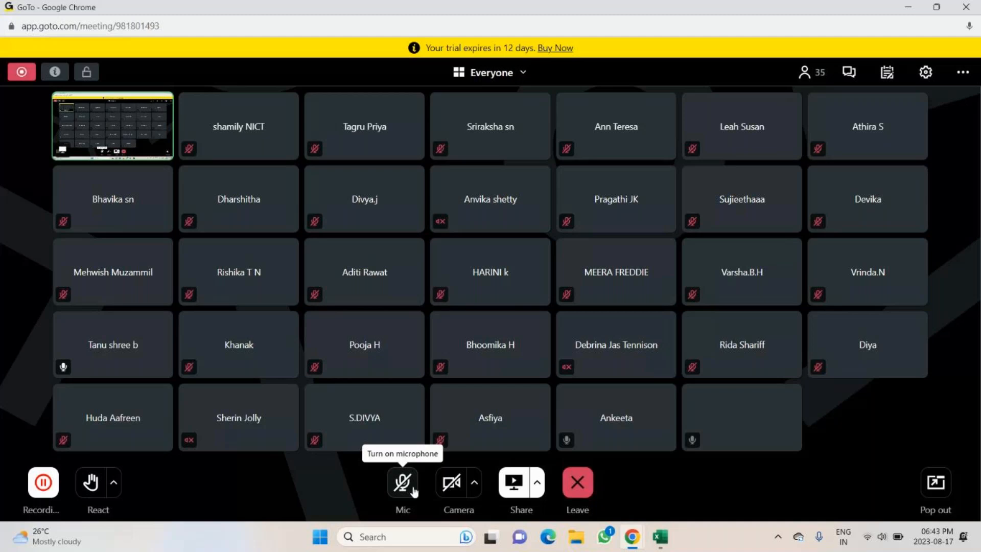
key("alt+Tab")
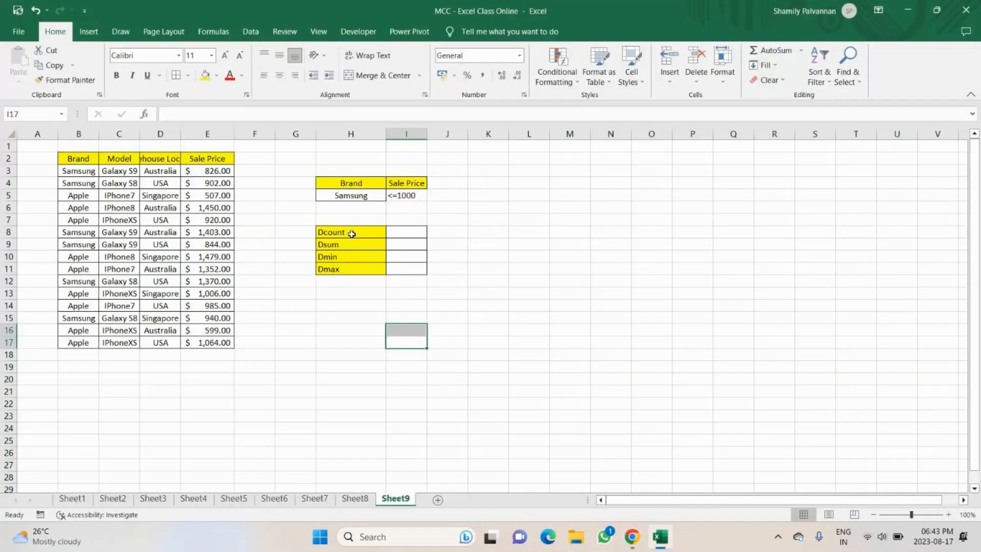
left_click_drag(351, 195, 406, 195)
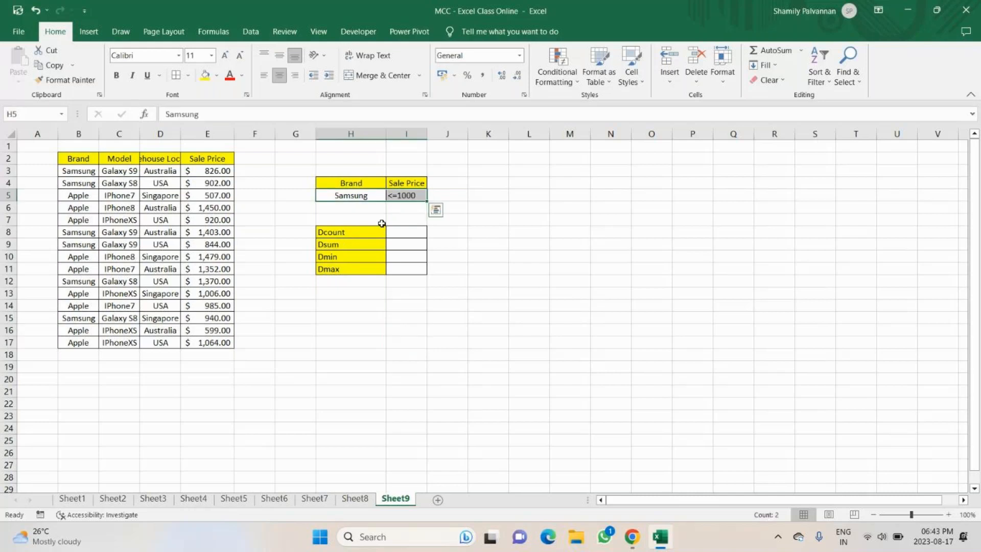
left_click(331, 245)
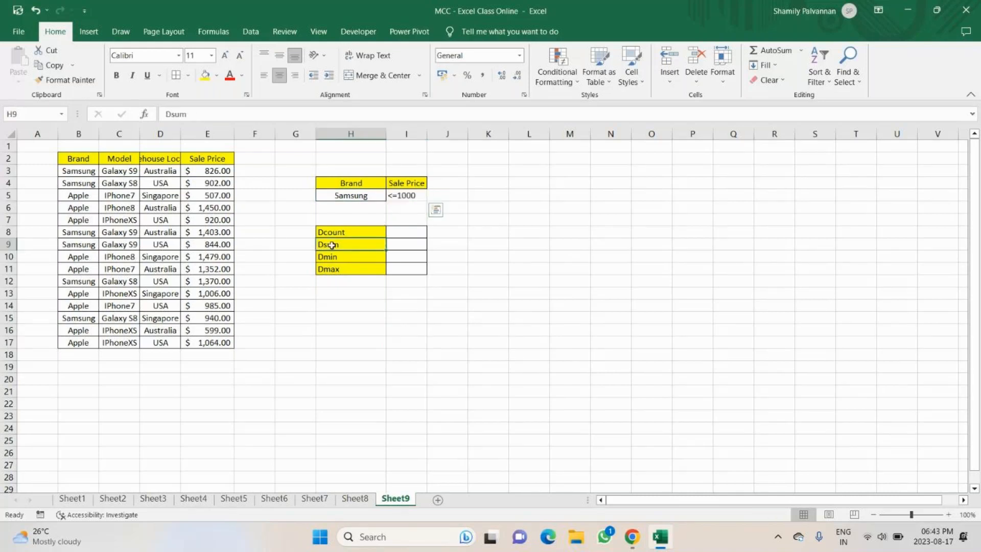
left_click_drag(335, 256, 399, 257)
left_click_drag(326, 274, 425, 267)
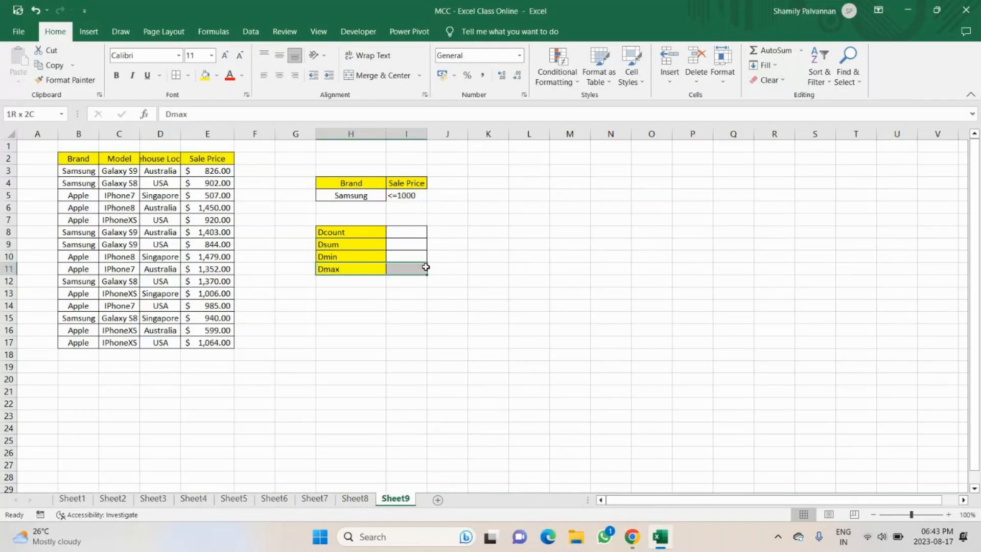
left_click_drag(352, 183, 406, 195)
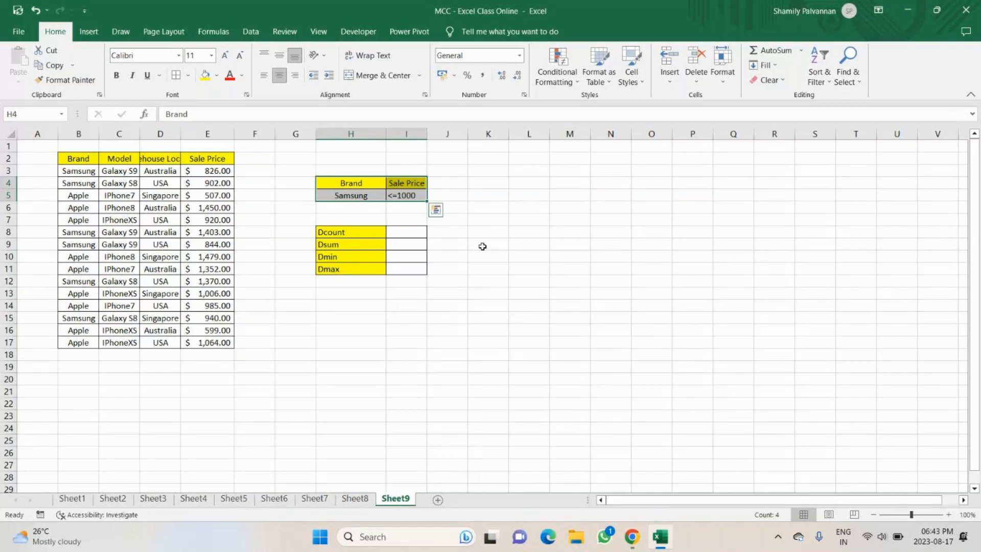
left_click(491, 307)
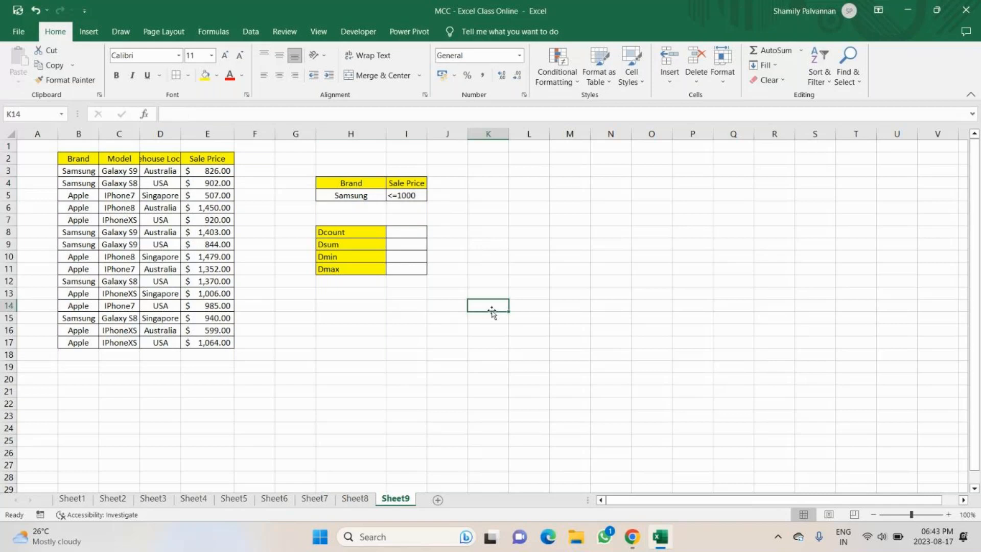
Change the header in D2 to location and widen column D so its entries have more room.
left_click(947, 515)
left_click(947, 514)
left_click(948, 515)
left_click(947, 515)
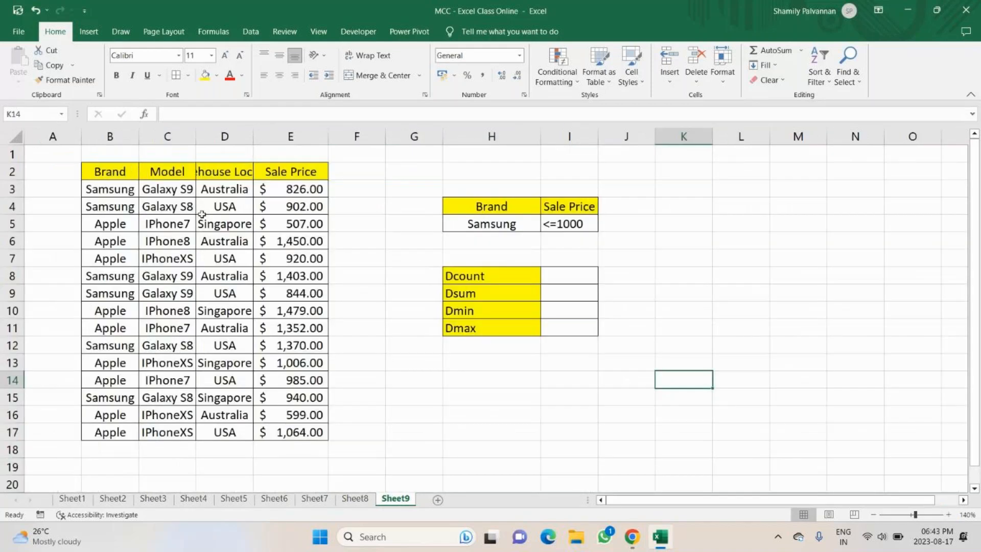
left_click(230, 172)
type("location")
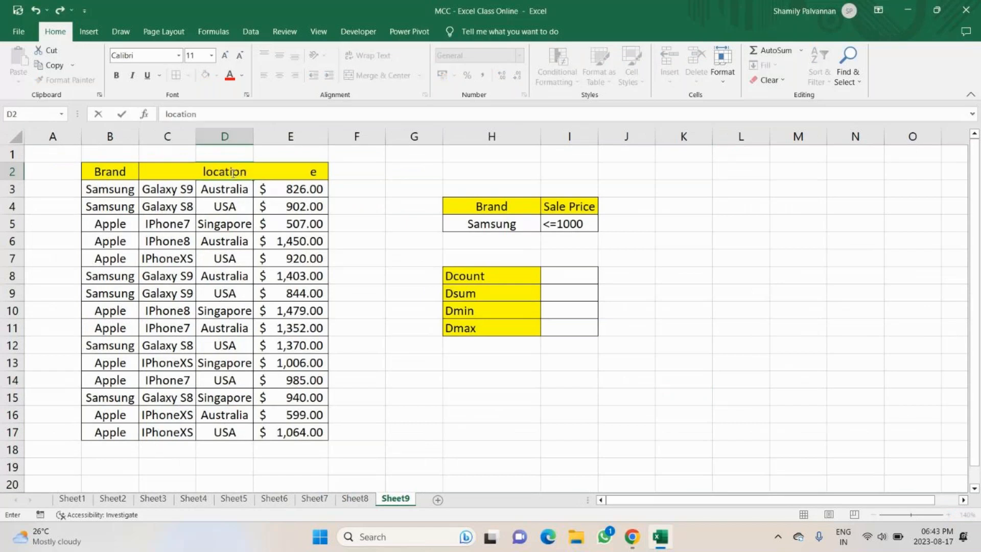
key("Return")
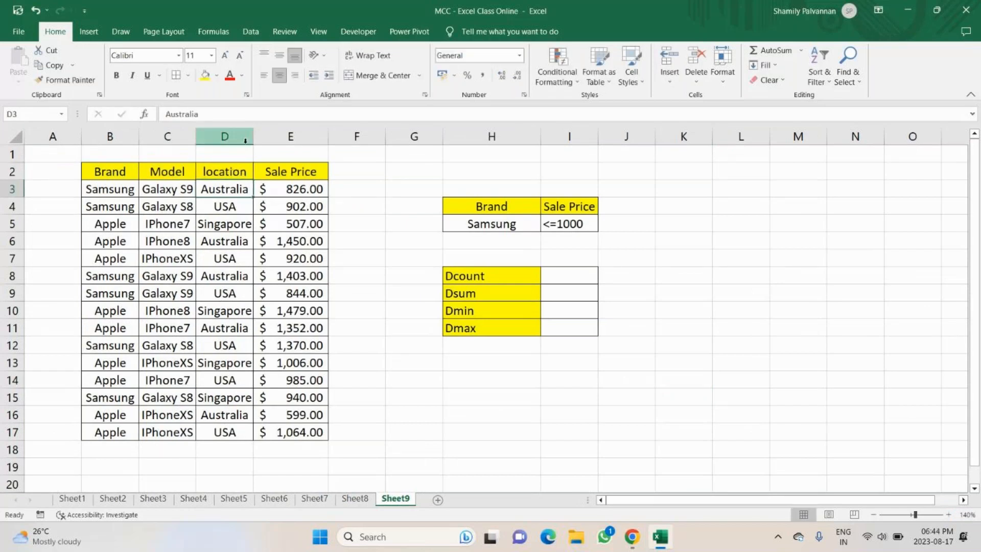
left_click_drag(253, 138, 275, 138)
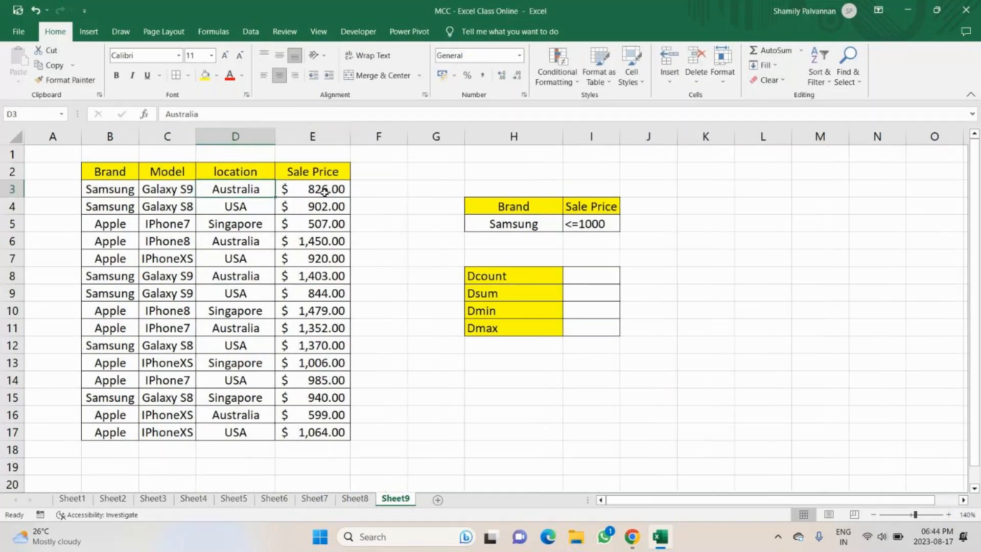
Apply the comma number style to the sale prices in E3:E17 to remove the dollar sign.
left_click_drag(325, 193, 327, 432)
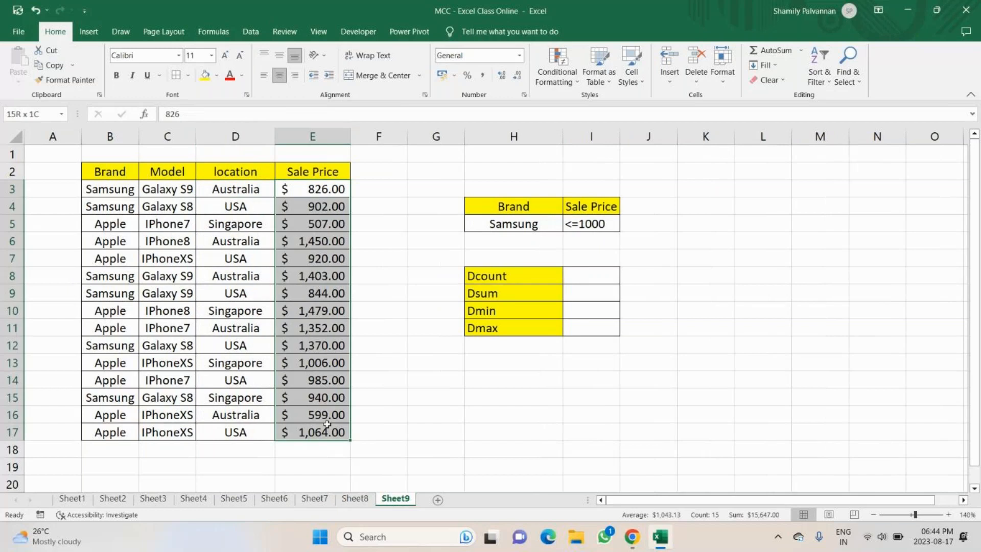
left_click(481, 77)
left_click(412, 432)
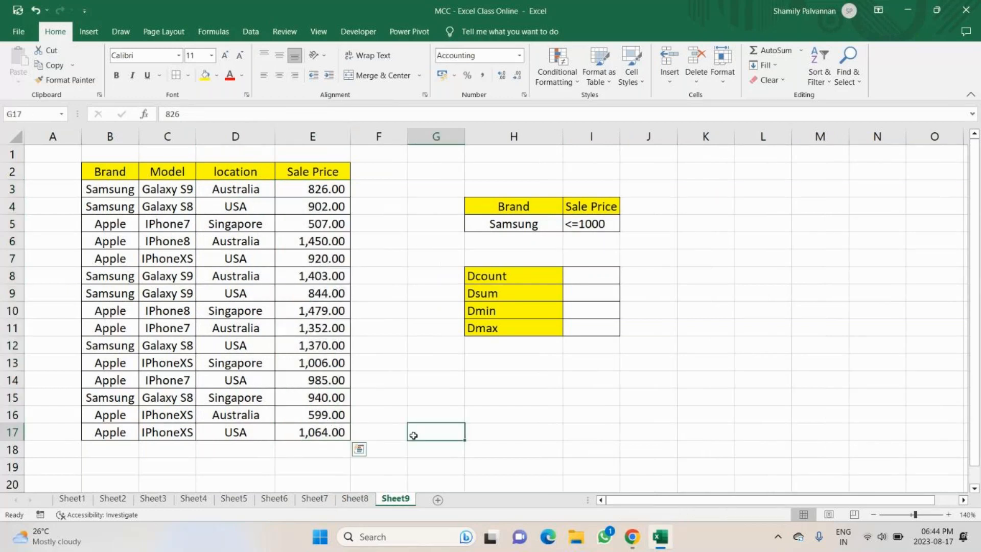
Enter =DCOUNT($B$2:$E$17,$E$2,$H$4:$I$5) in I8 to count the sale prices meeting the criteria.
left_click(584, 275)
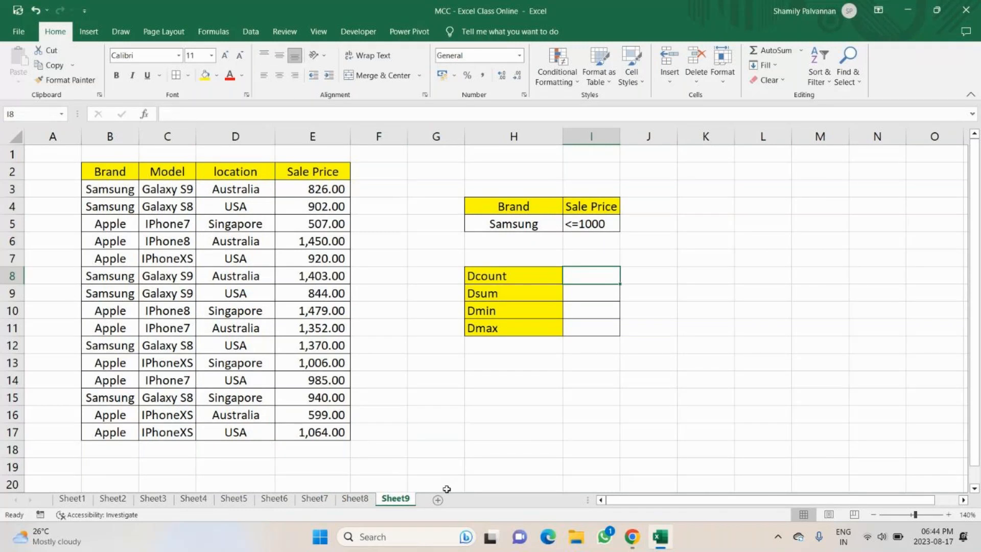
type("=dcount")
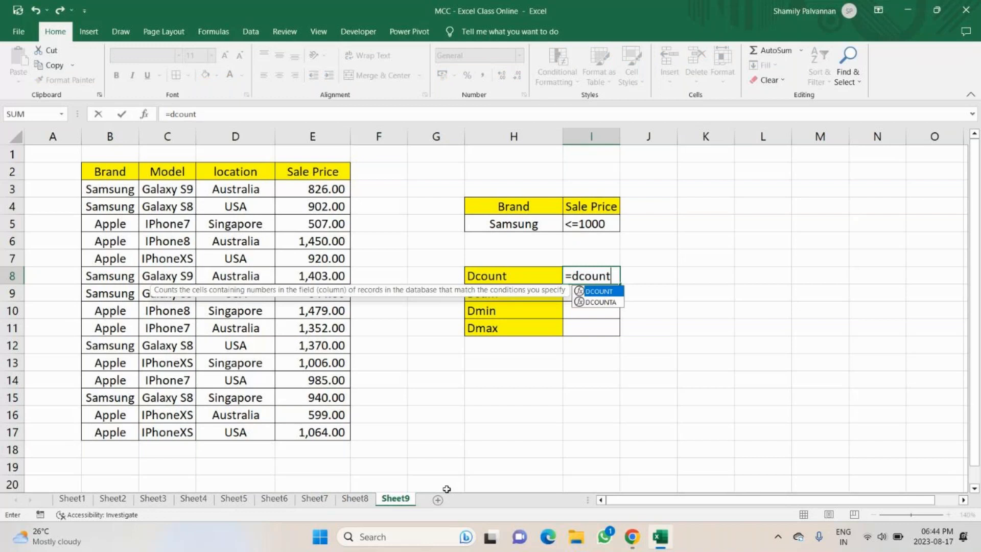
key("Tab")
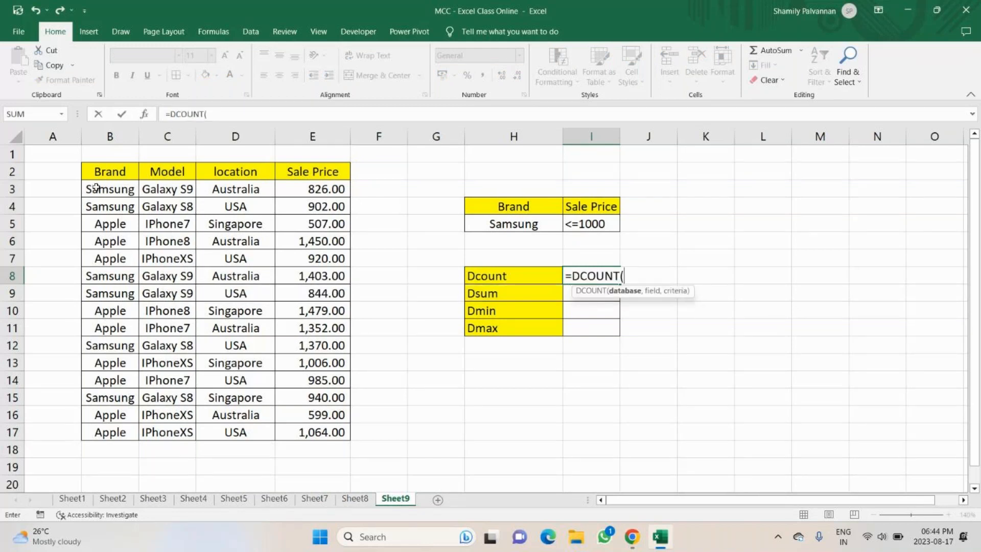
left_click_drag(97, 172, 305, 432)
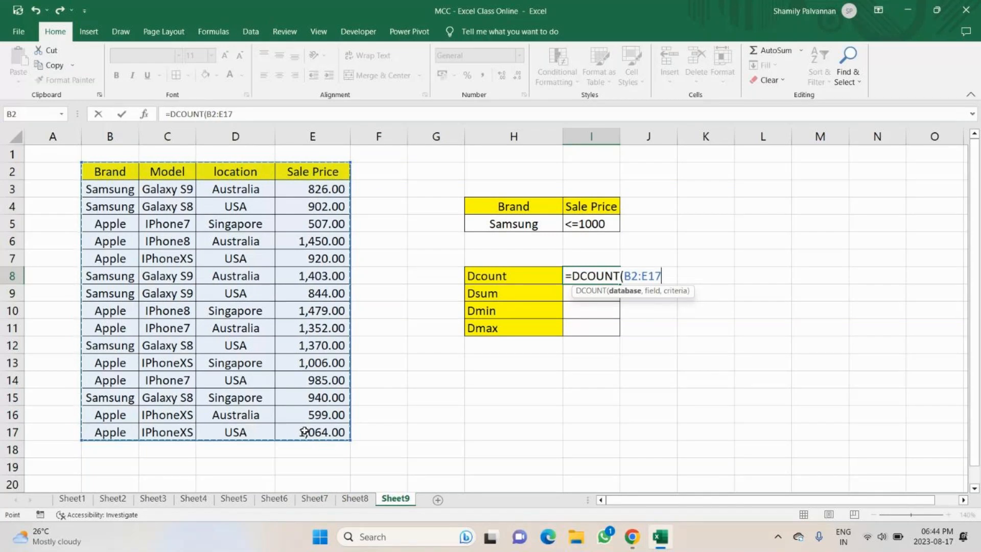
key("F4")
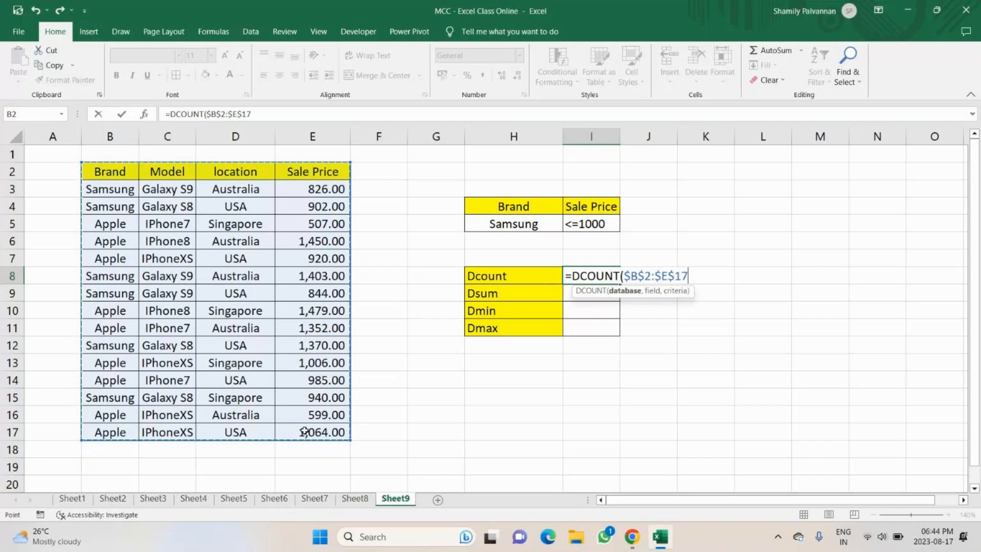
type(",")
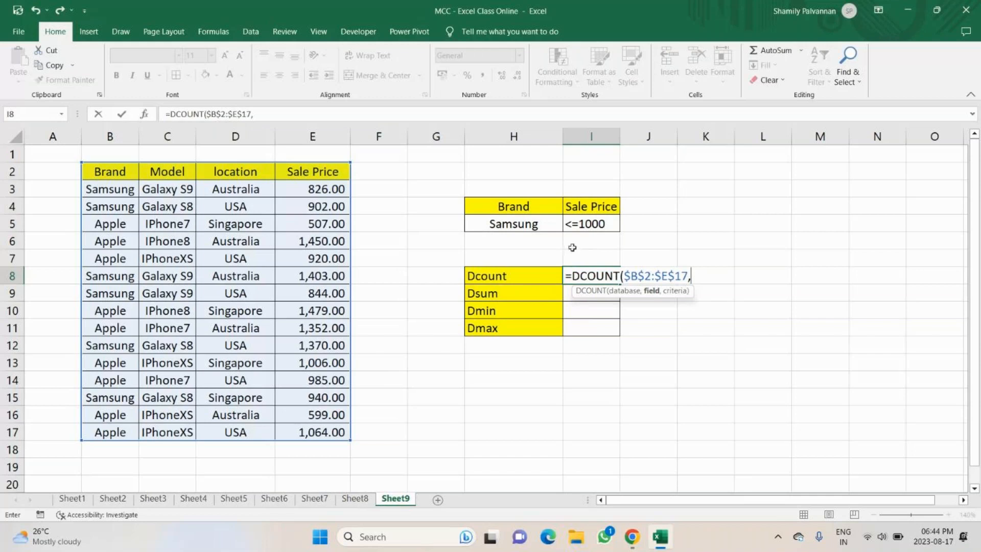
left_click(317, 170)
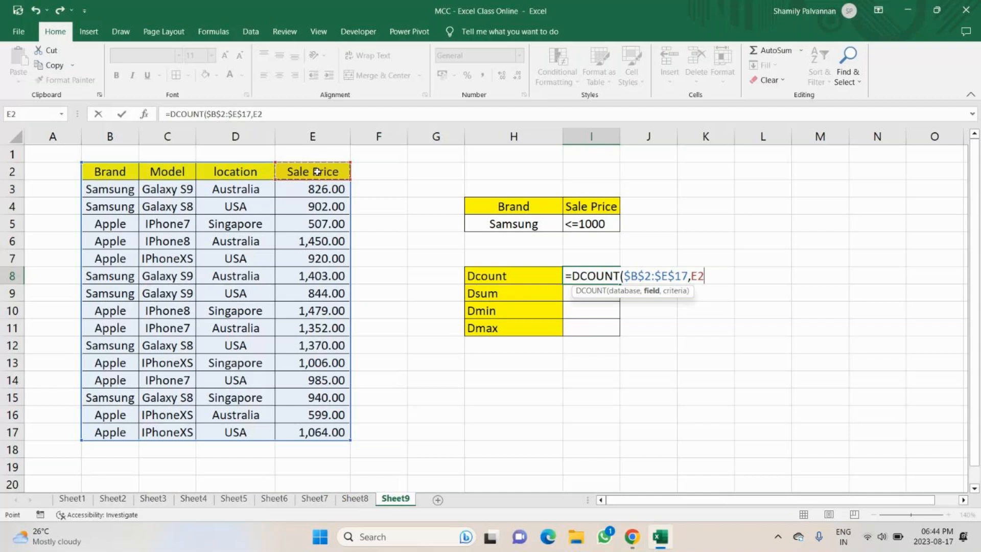
key("F4")
type(",")
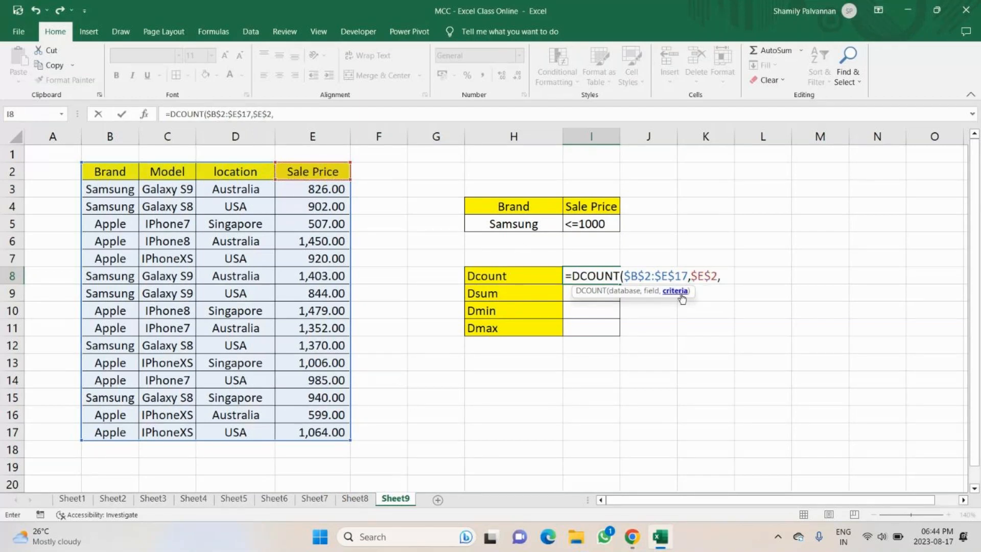
left_click_drag(511, 206, 581, 223)
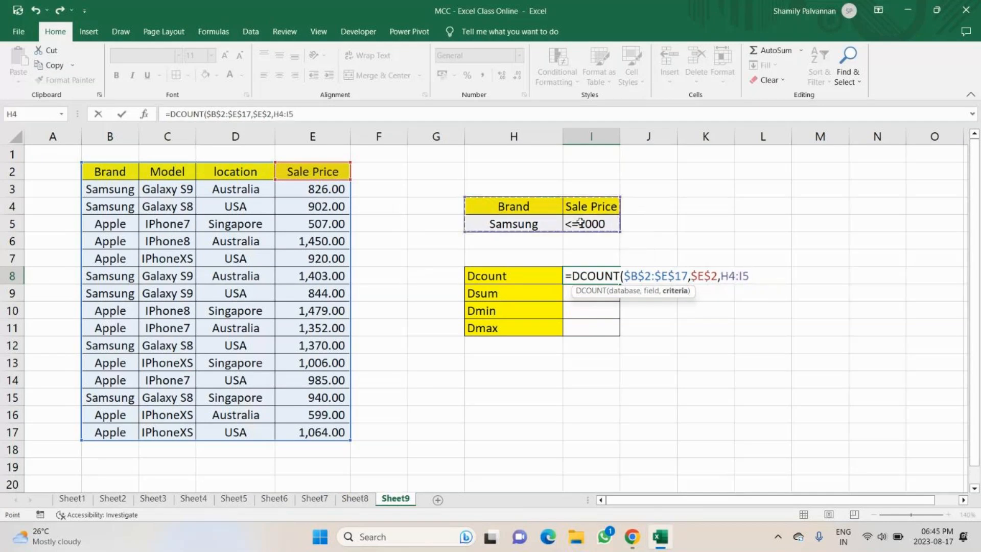
key("F4")
key("ctrl+Return")
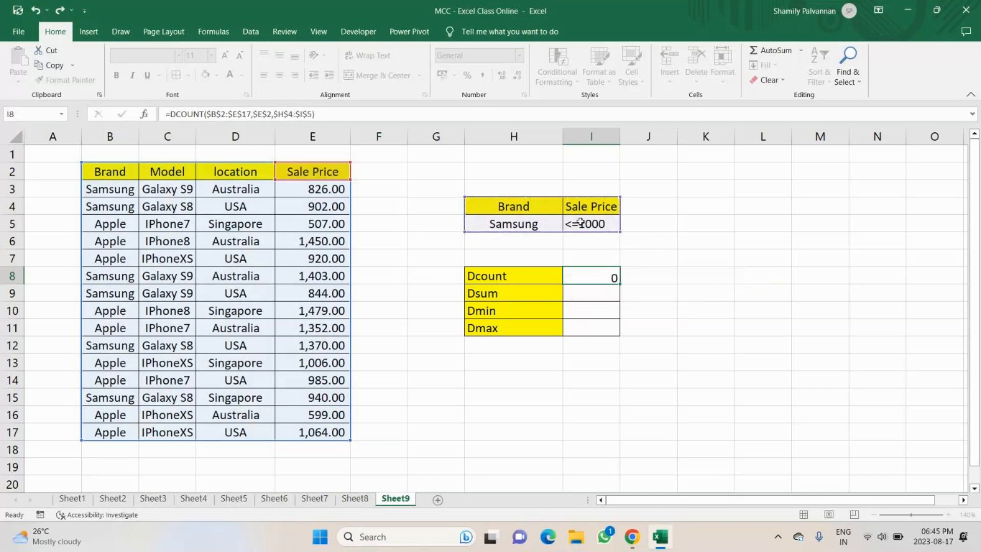
key("Return")
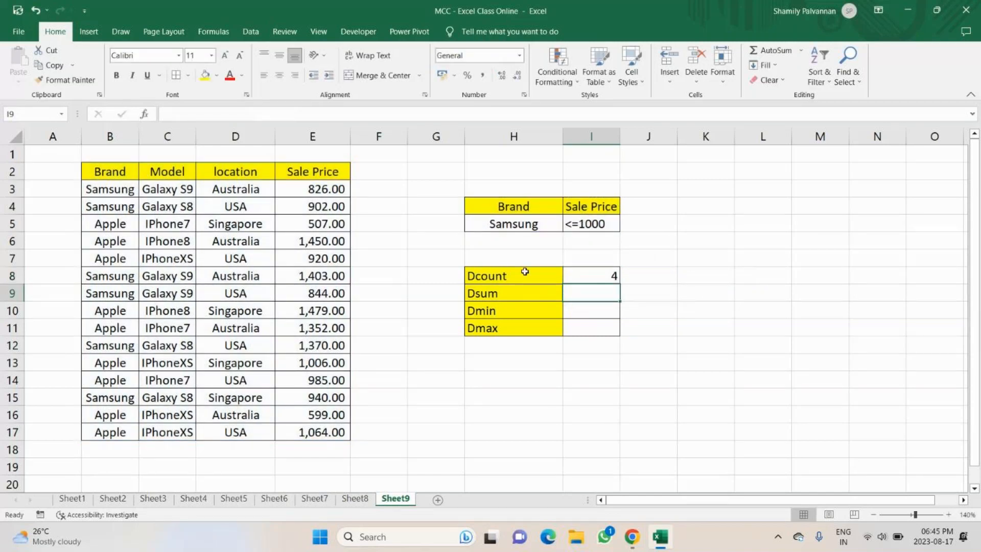
Colour the Samsung sale prices of at most 1000 red in cells E3, E4, E9 and E15 to check the Dcount result.
left_click(611, 275)
left_click(588, 228)
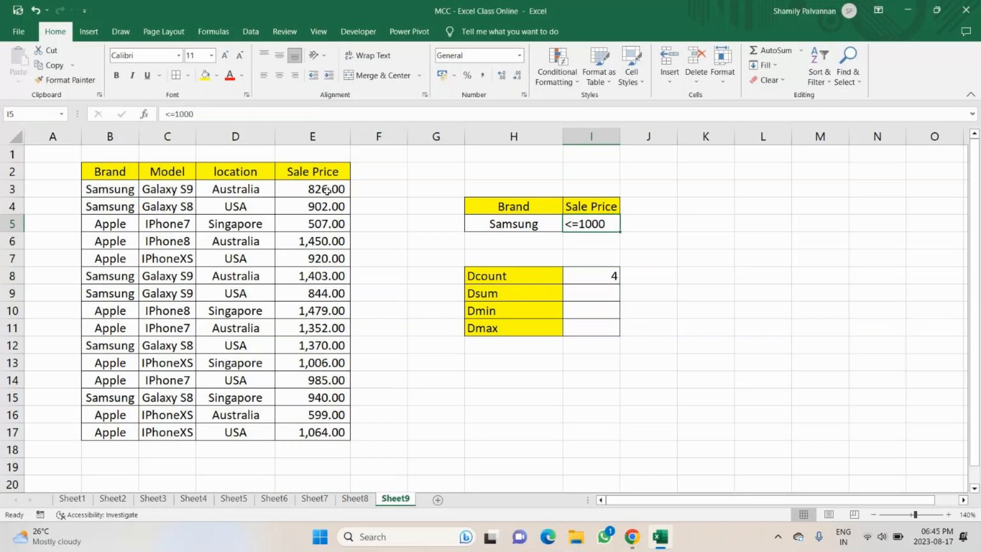
left_click(327, 191)
left_click(230, 75)
left_click(310, 206)
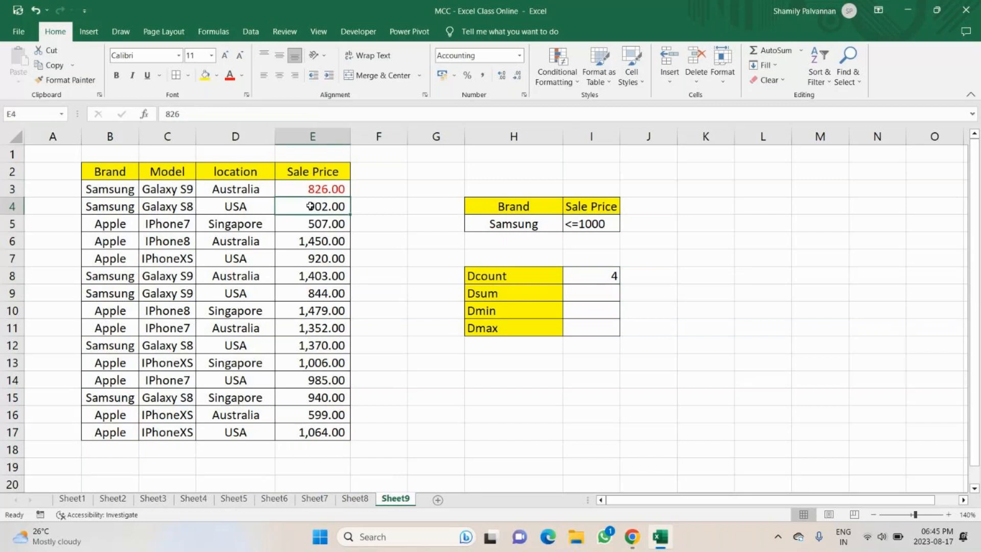
left_click(230, 75)
left_click(329, 275)
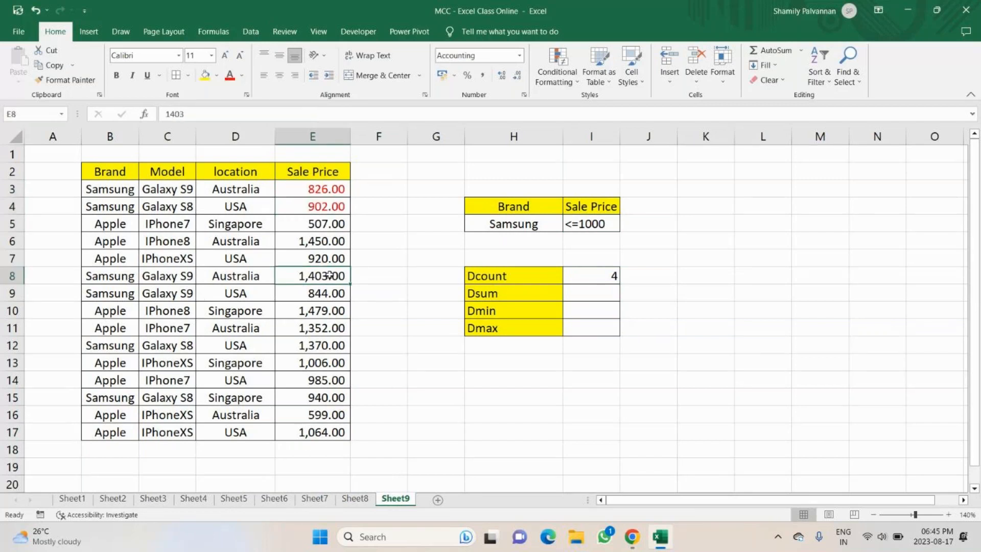
key("Down")
left_click(230, 75)
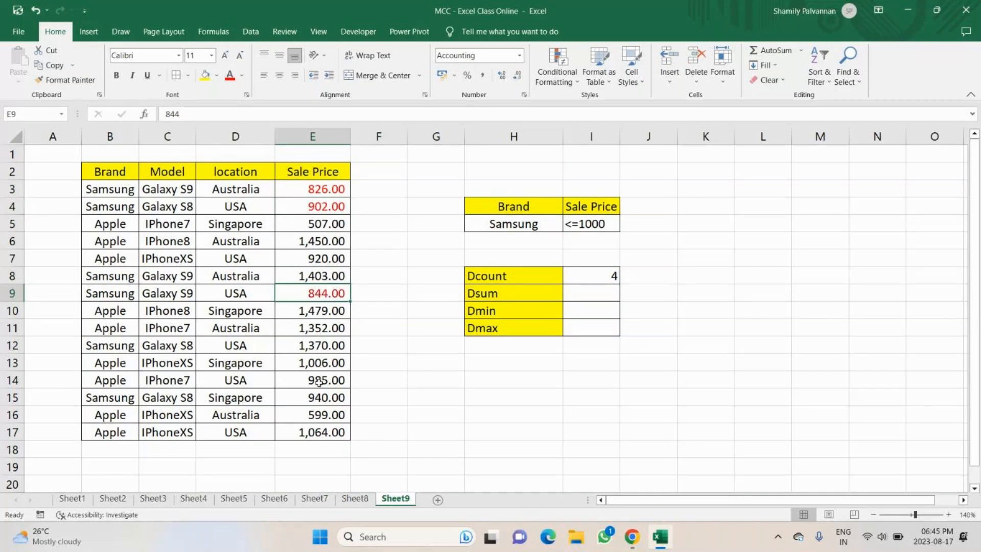
left_click(322, 397)
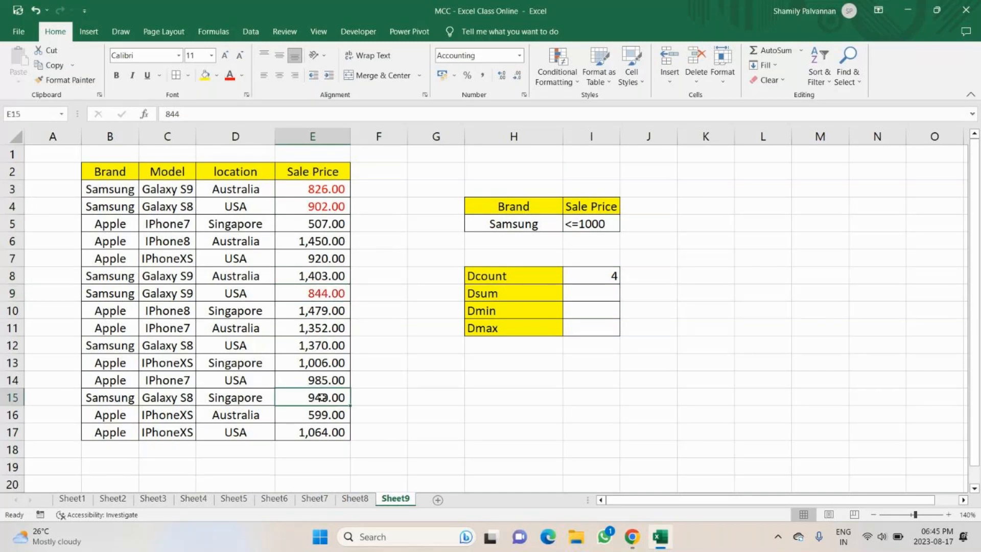
left_click(228, 79)
left_click(594, 269)
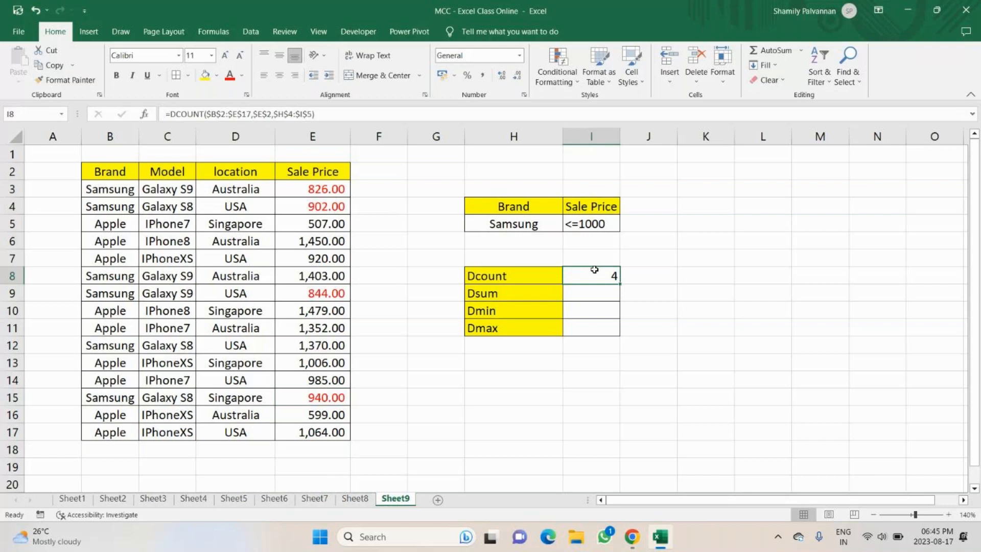
left_click(596, 287)
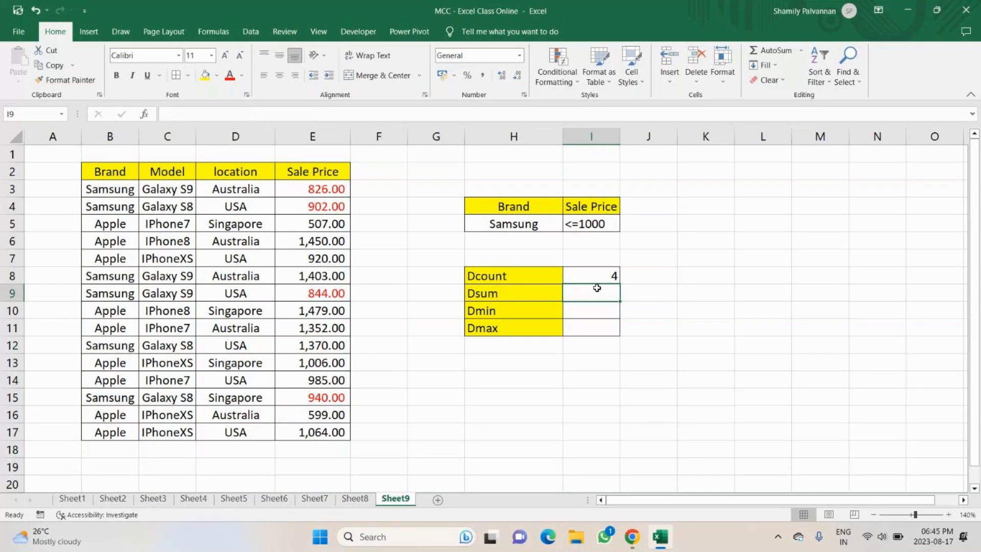
Enter =DSUM($B$2:$E$17,$E$2,$H$4:$I$5) in I9 to total the sale prices meeting the criteria.
type("=")
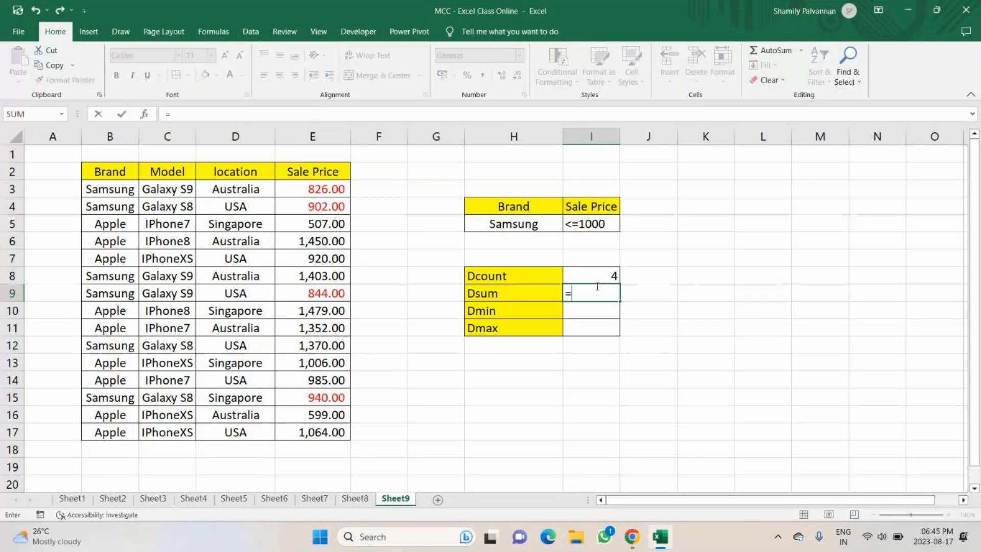
type("dsu")
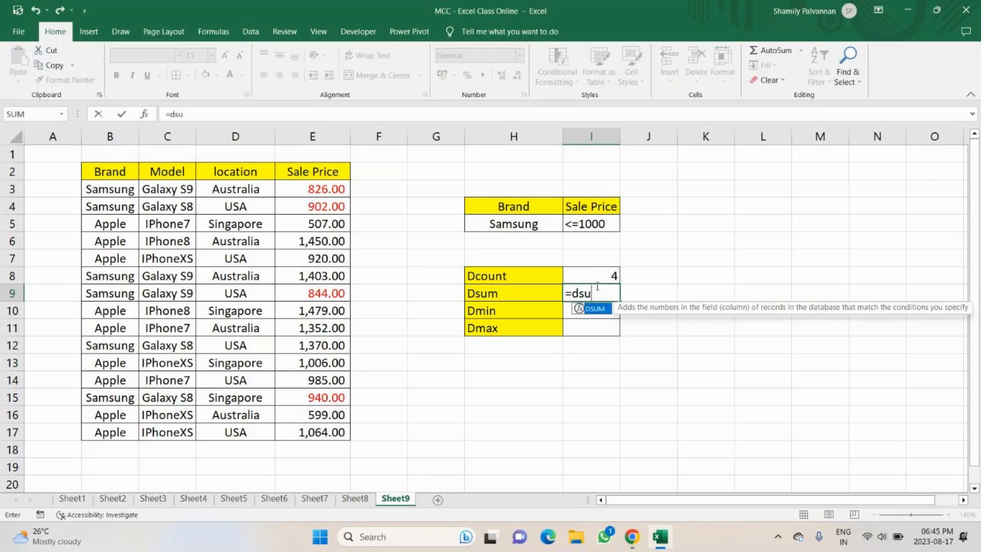
key("Tab")
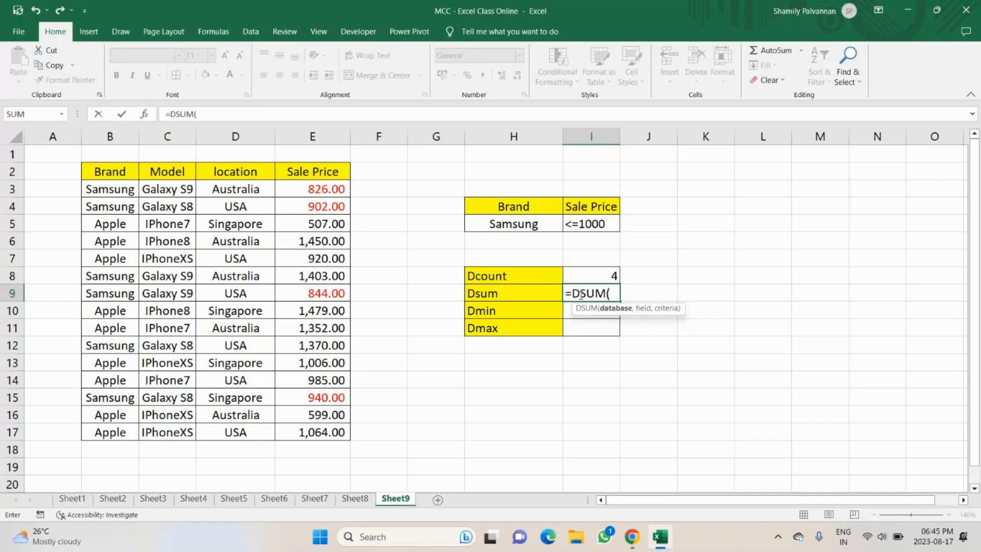
left_click_drag(110, 172, 304, 432)
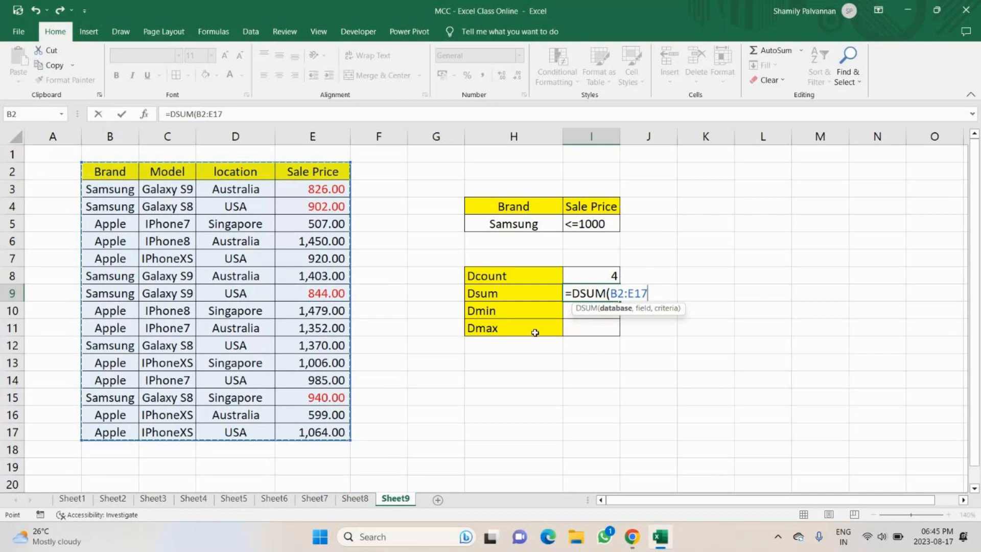
key("F4")
type(",")
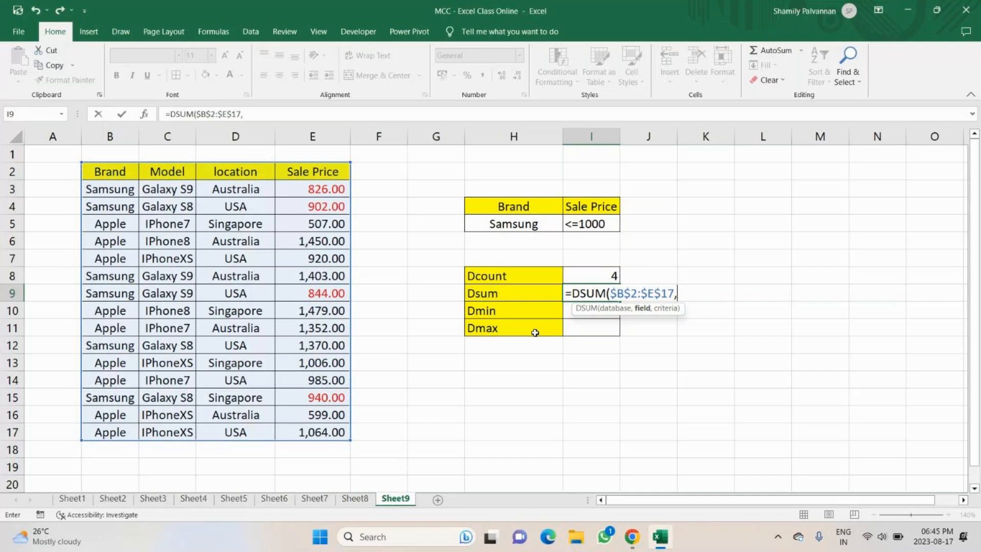
left_click(317, 171)
type(",")
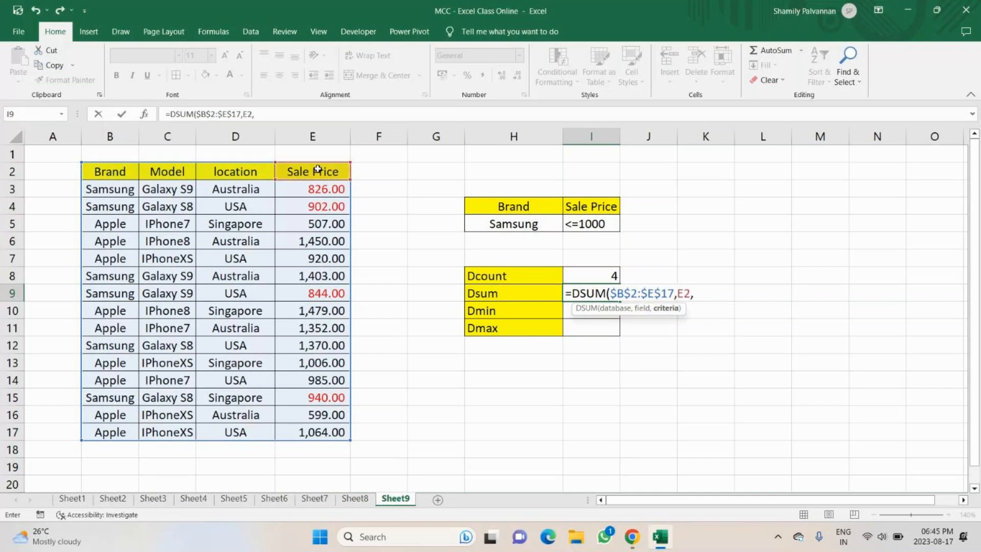
key("BackSpace")
key("F4")
type(",$E$2,")
left_click_drag(517, 204, 570, 224)
key("F4")
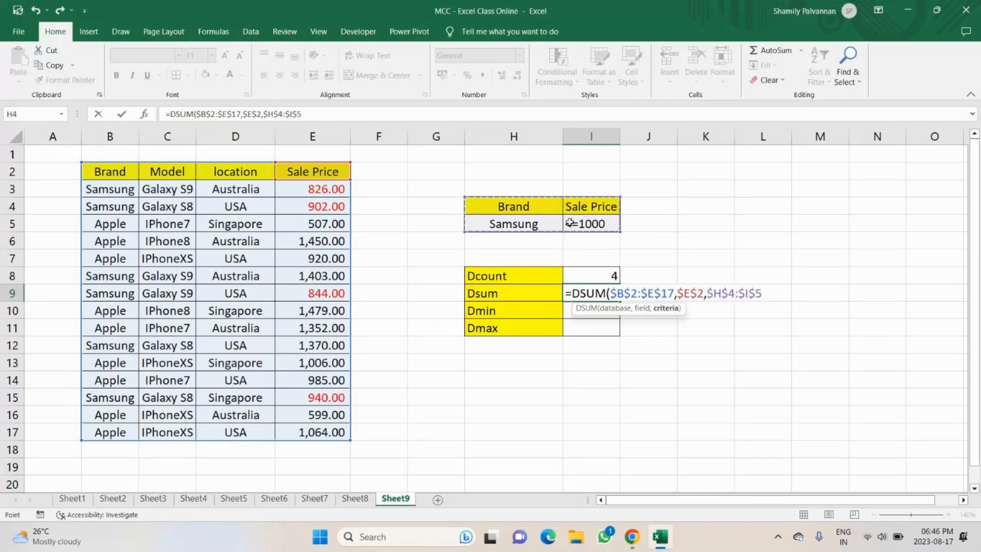
key("Return")
key("Up")
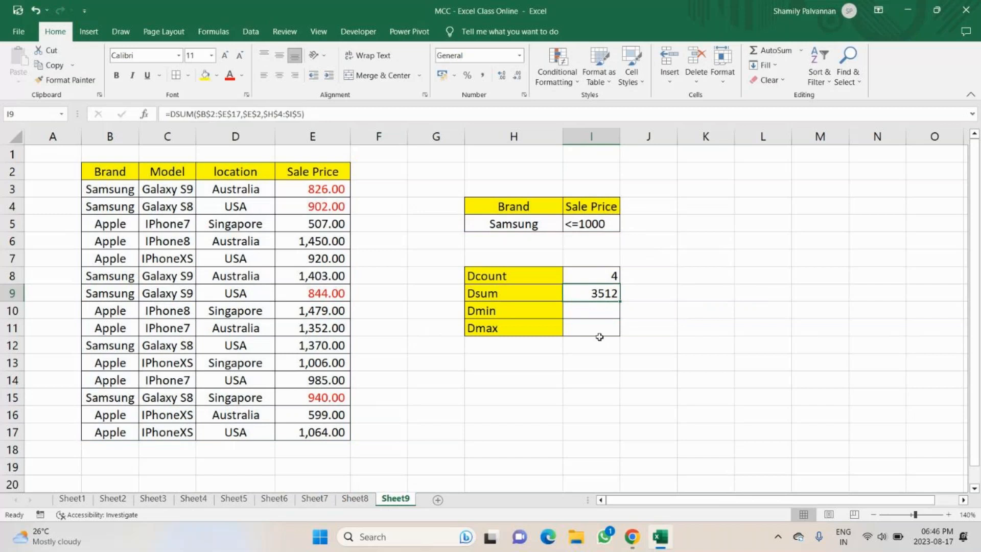
double_click(597, 313)
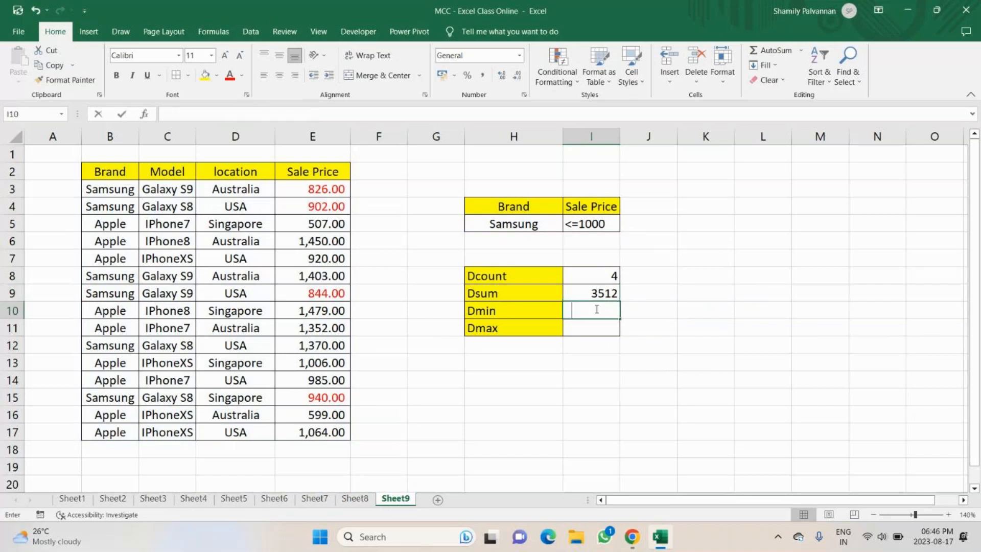
type("=d")
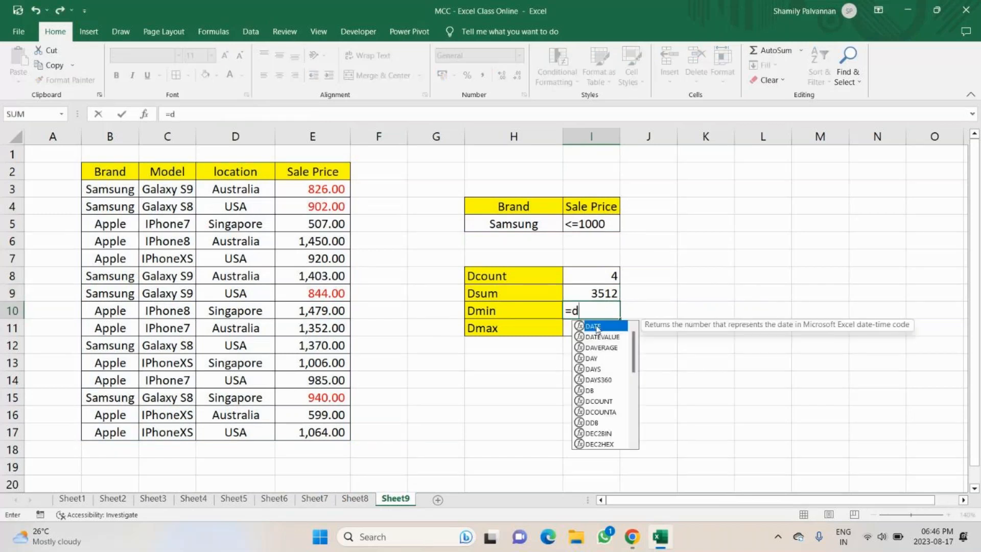
type("min")
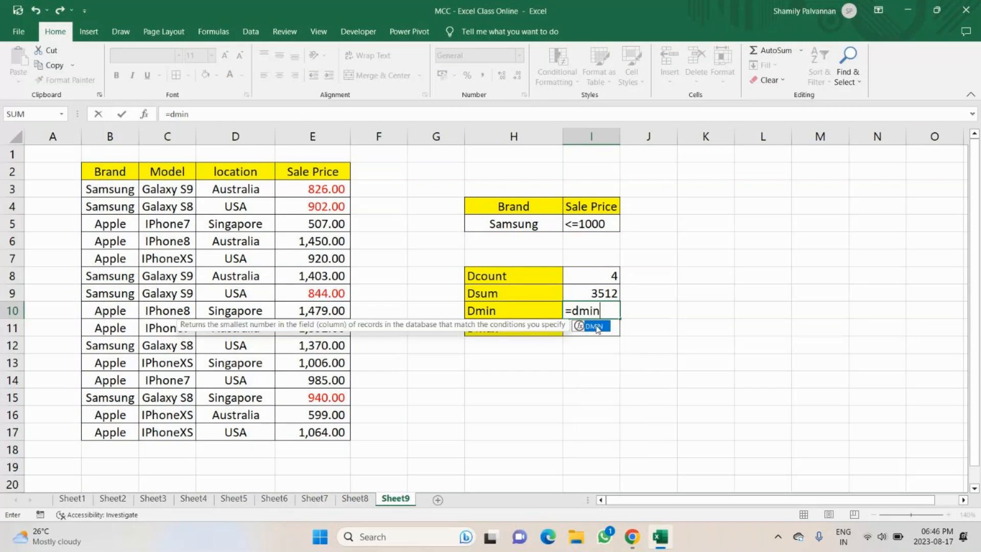
double_click(596, 326)
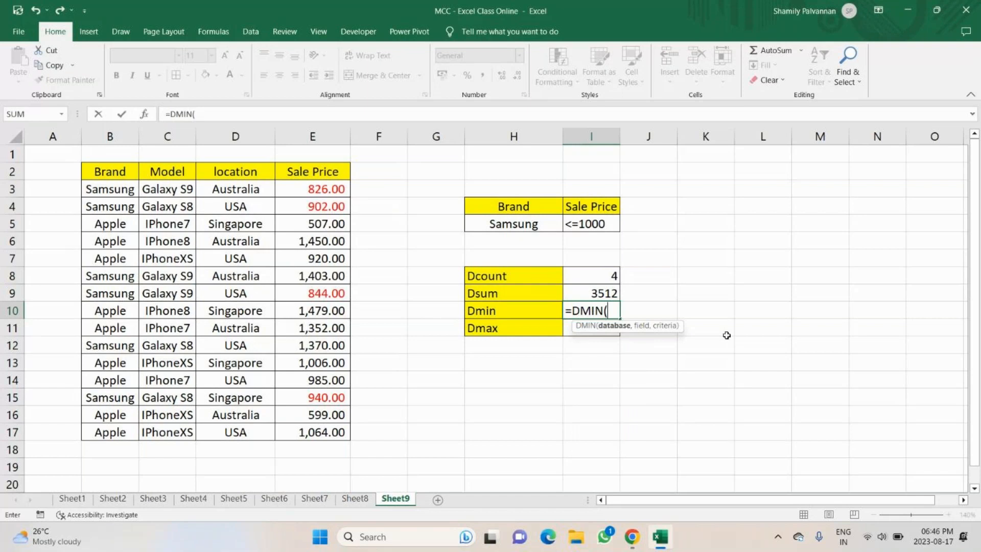
key("BackSpace")
key("BackSpace")
key("BackSpace")
key("BackSpace")
key("BackSpace")
key("BackSpace")
key("Return")
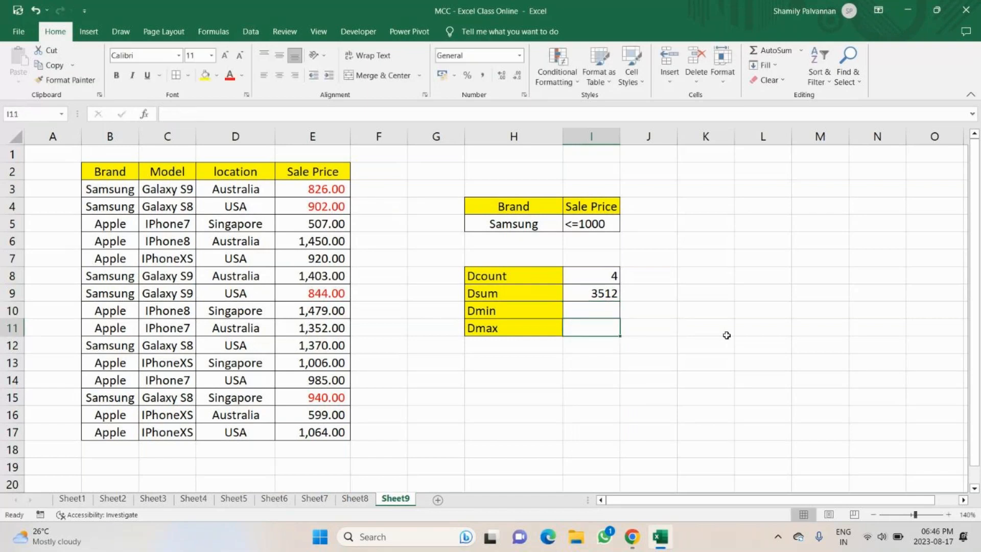
Define the name D_func for the phone sales table in B2:E17, including its headers.
left_click_drag(106, 166, 307, 434)
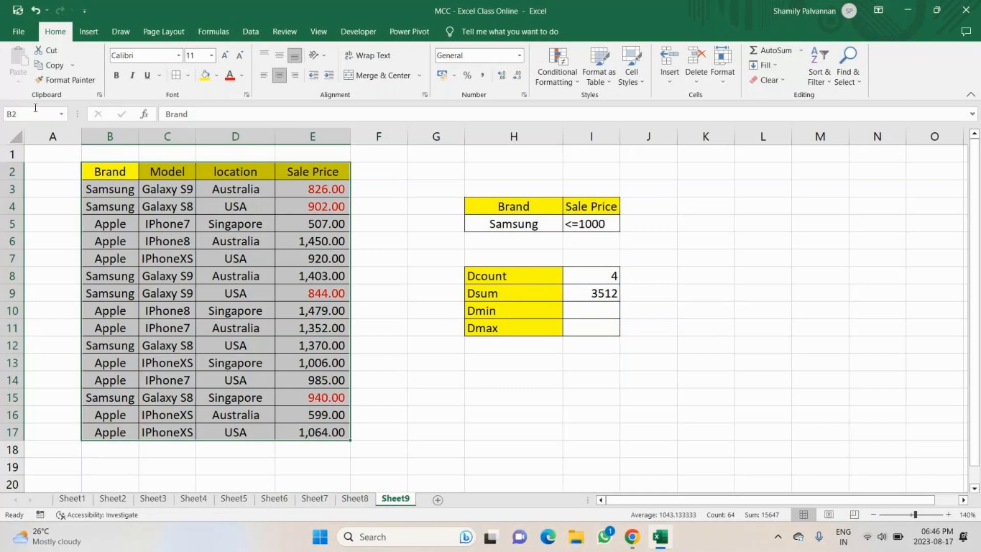
left_click(33, 108)
type("Database_")
key("BackSpace")
key("BackSpace")
key("BackSpace")
key("BackSpace")
key("BackSpace")
key("BackSpace")
key("BackSpace")
key("BackSpace")
type("_func")
key("Return")
scroll(573, 256, "down", 1)
scroll(573, 256, "up", 1)
Define the name D_condtion for the Brand and Sale Price criteria range H4:I5.
left_click(513, 204)
left_click_drag(512, 204, 566, 225)
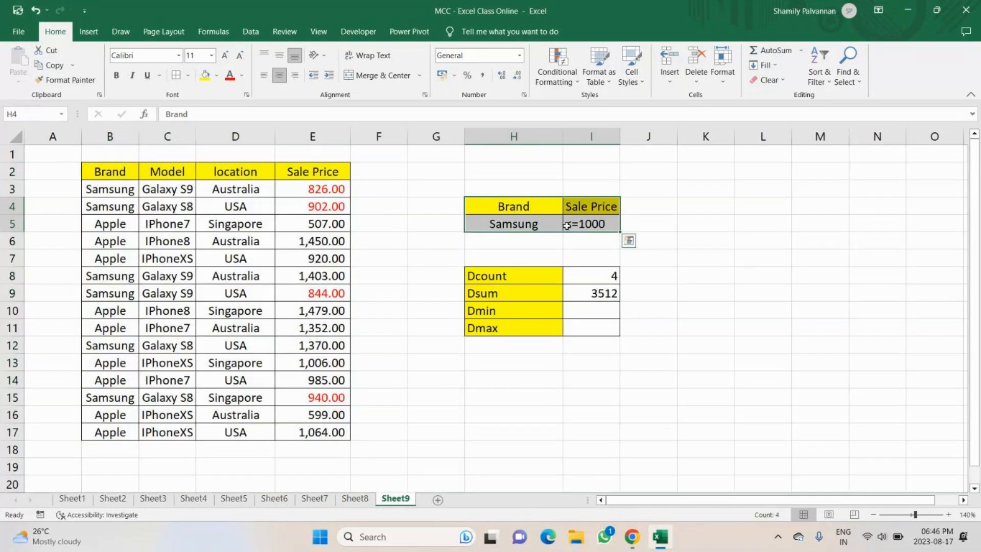
left_click(34, 114)
type("D_condition")
key("Return")
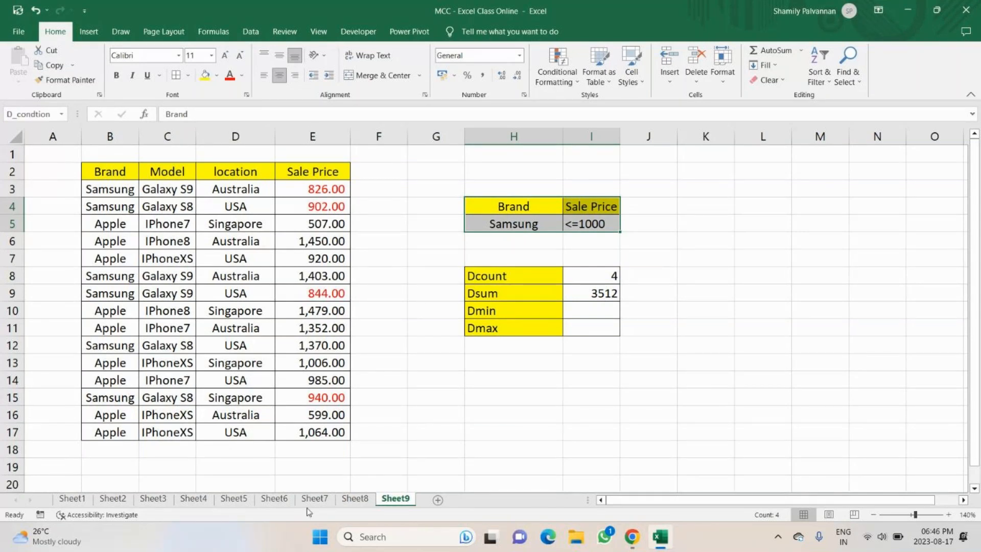
left_click(526, 430)
Enter =DMIN(D_func,$E$2,D_condtion) in I10 to find the lowest sale price meeting the criteria, using the named ranges.
left_click(595, 296)
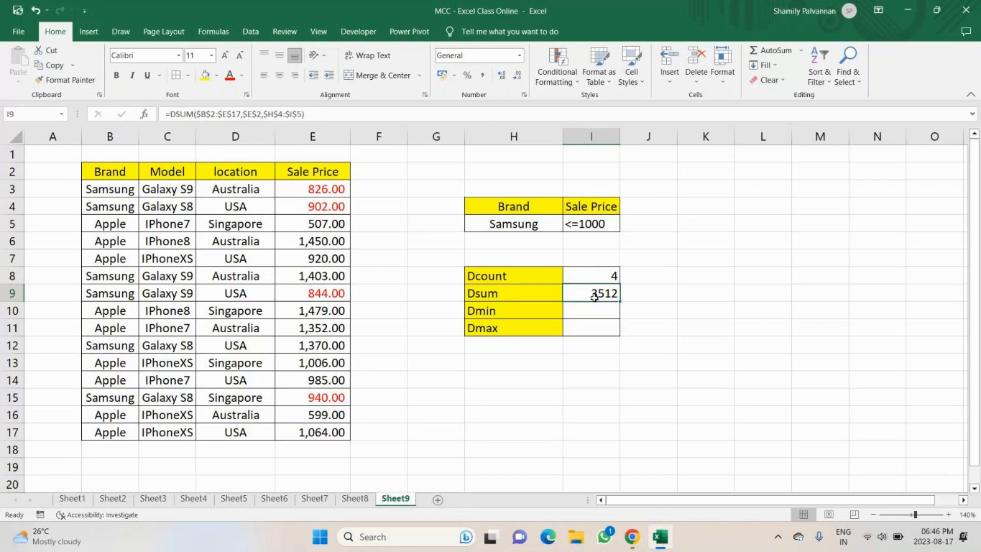
left_click(312, 175)
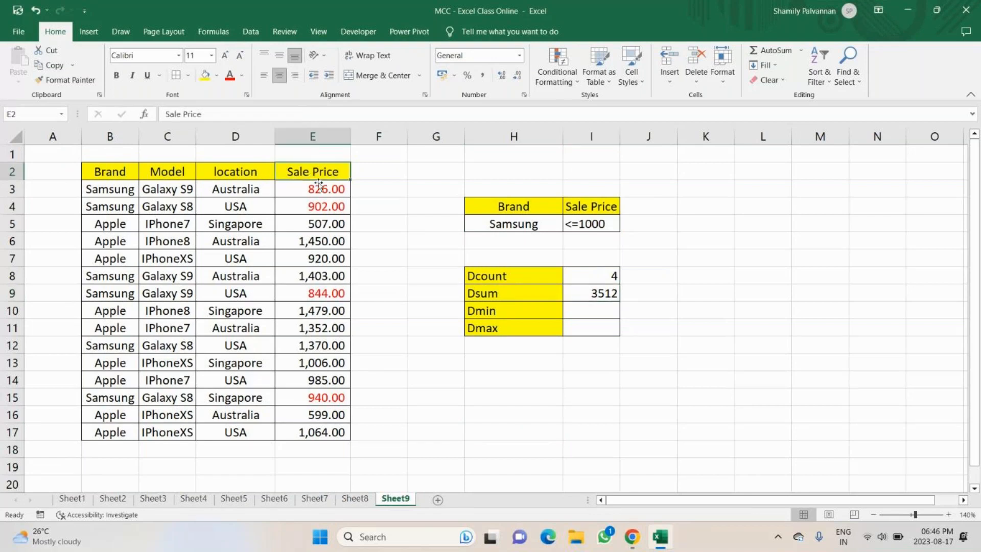
left_click(567, 312)
type("=")
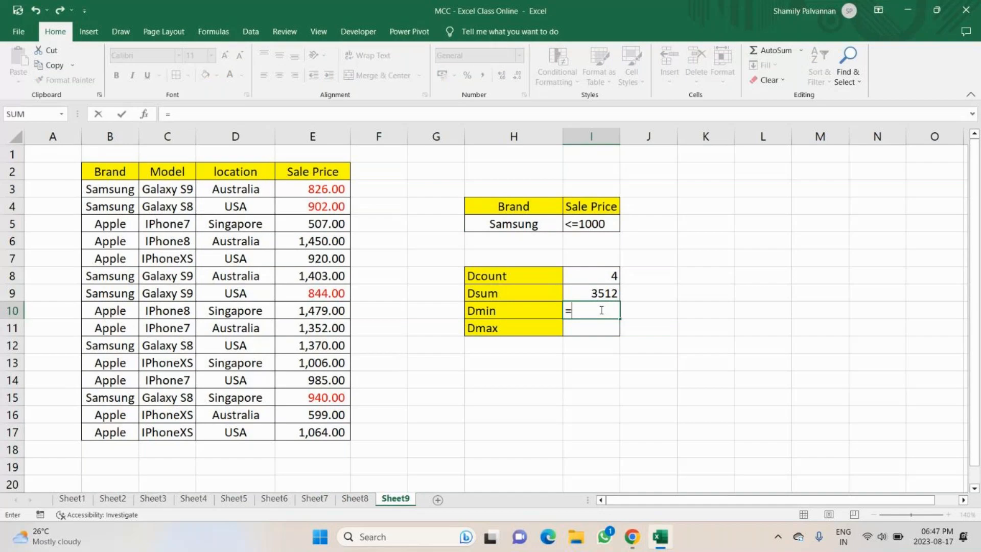
type("dmin")
key("Tab")
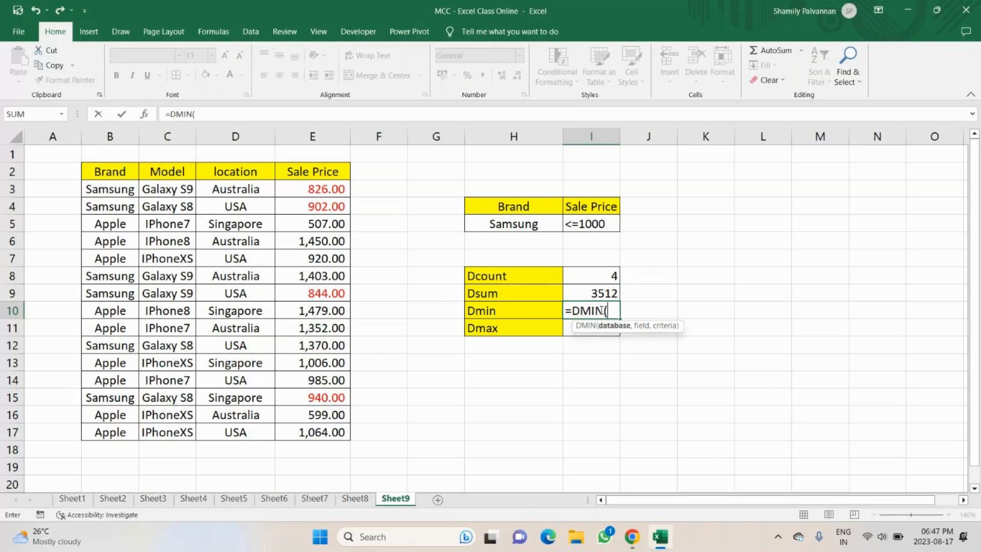
type("D")
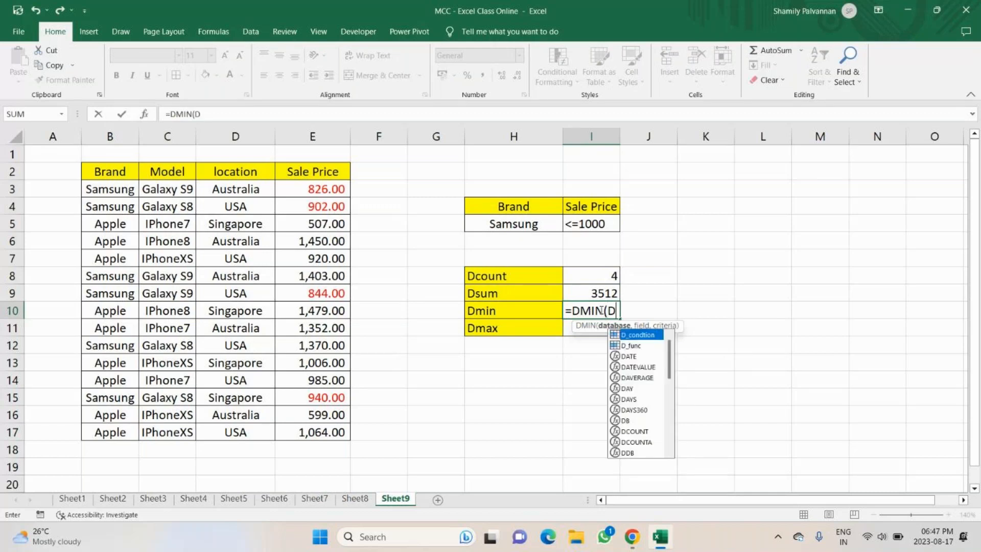
key("Down")
key("Tab")
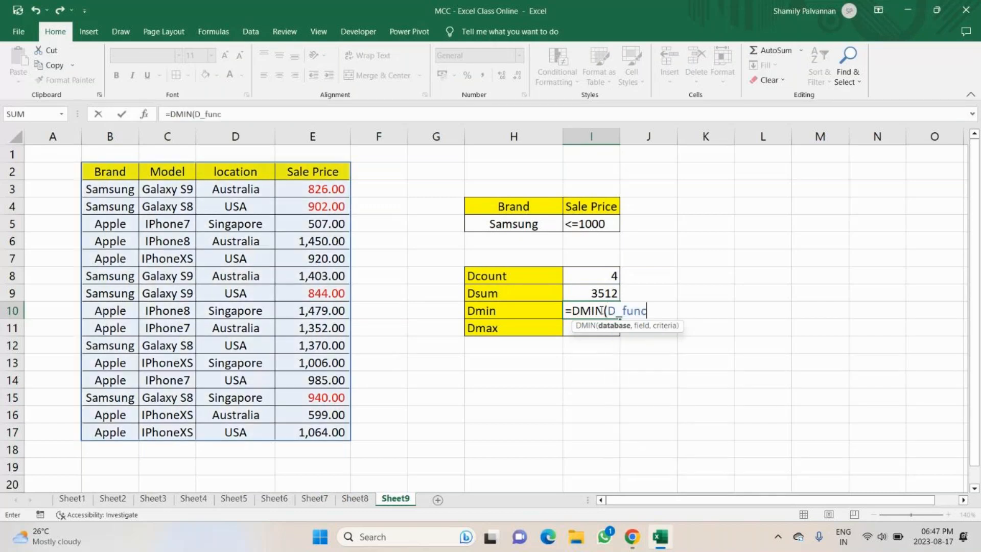
type(",")
left_click(302, 173)
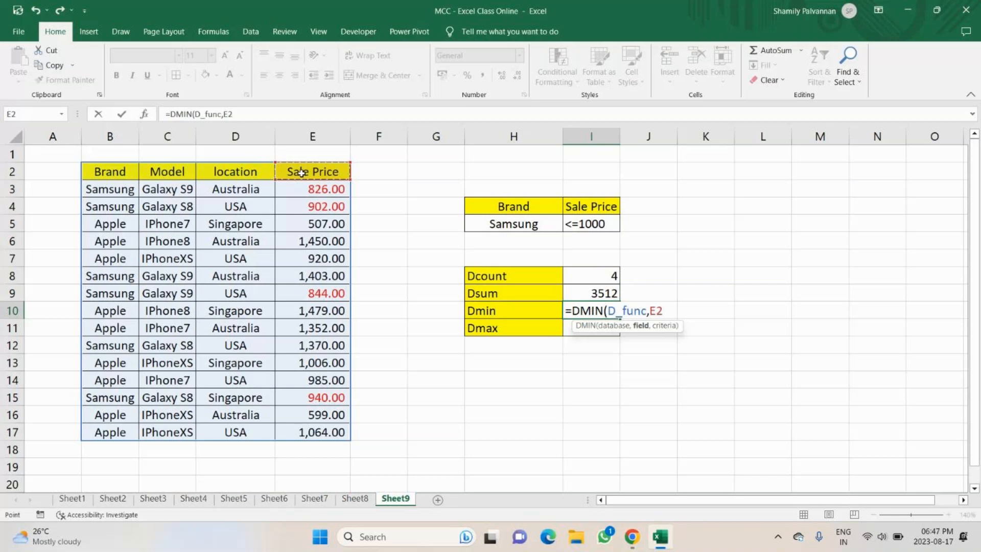
key("F4")
type(",")
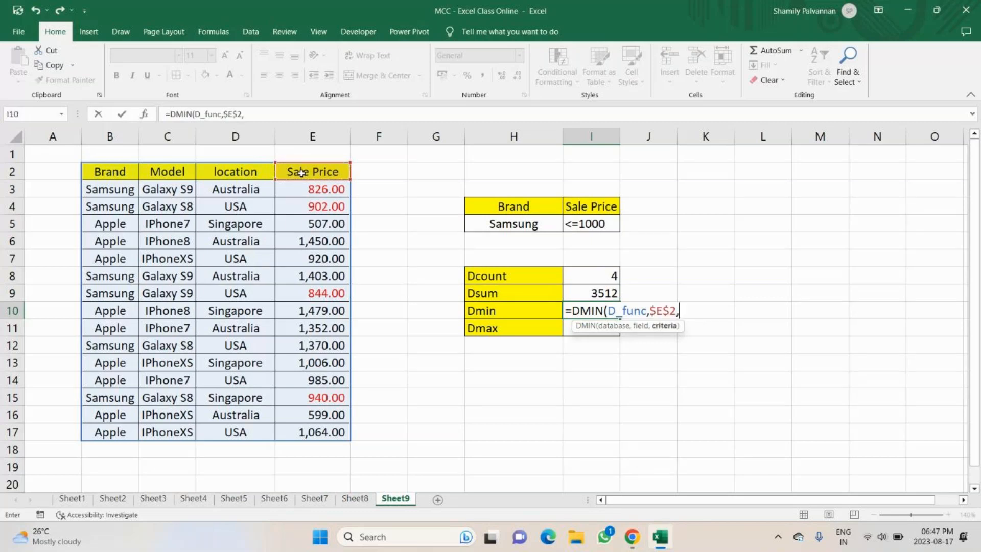
type("D")
key("Tab")
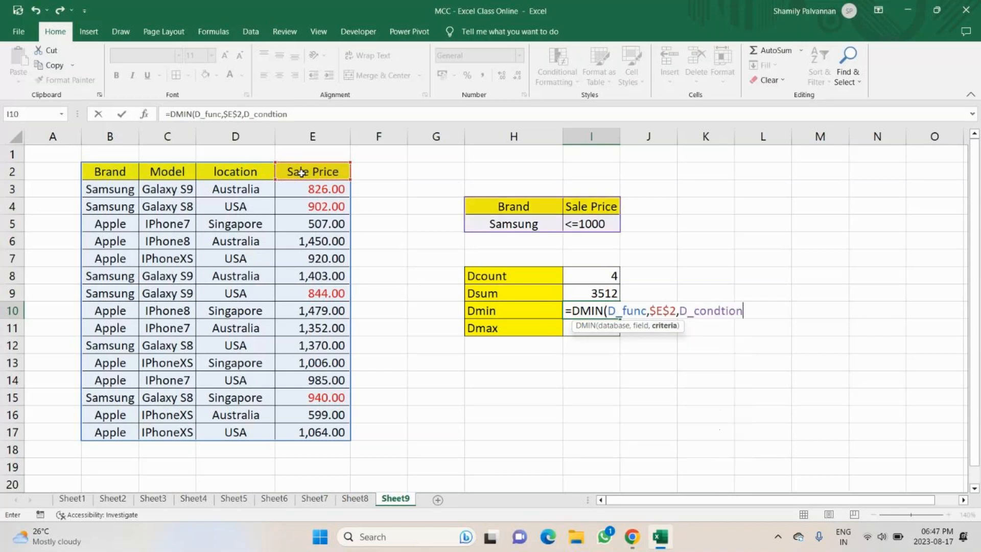
type(")")
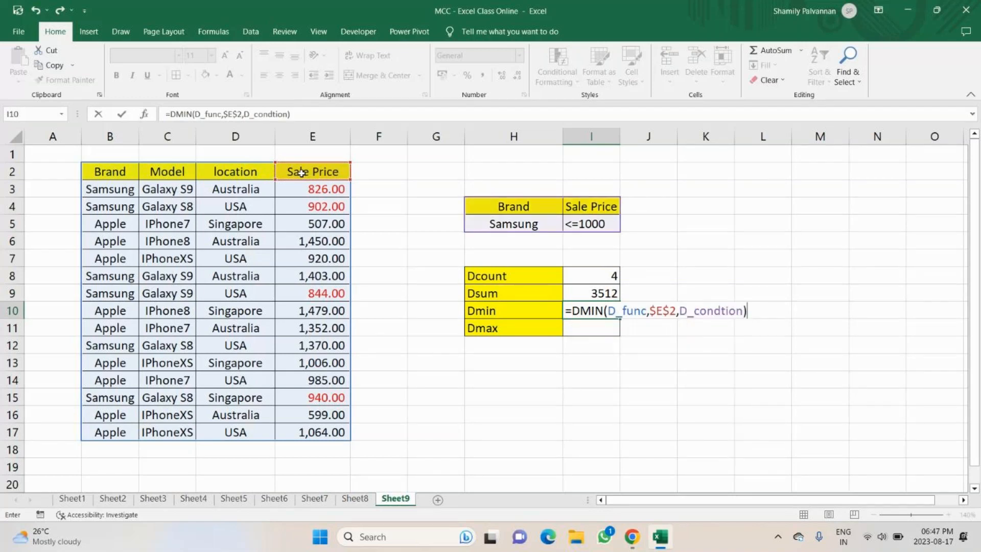
key("Return")
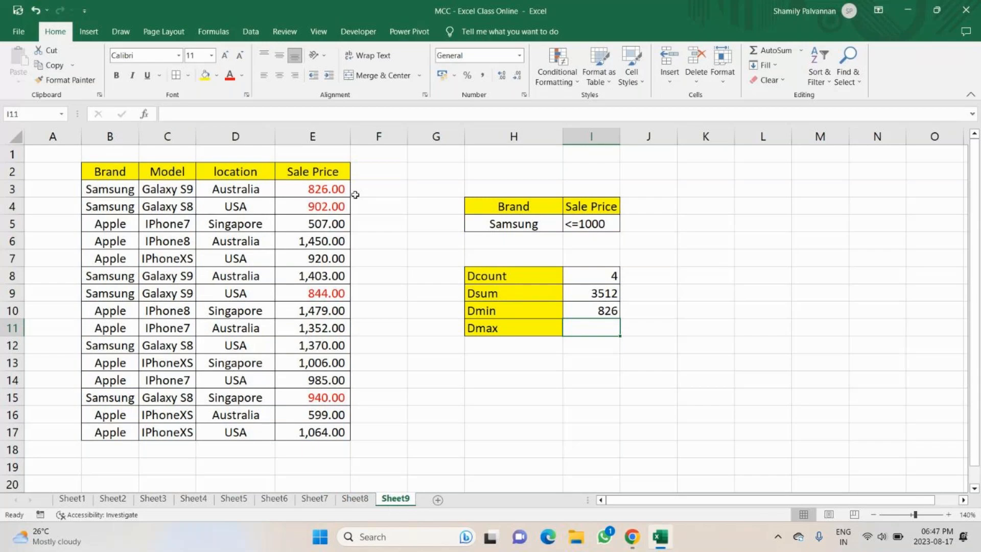
Enter =DMAX(D_func,$E$2,D_condtion) in I11 to find the highest sale price meeting the criteria.
type("=")
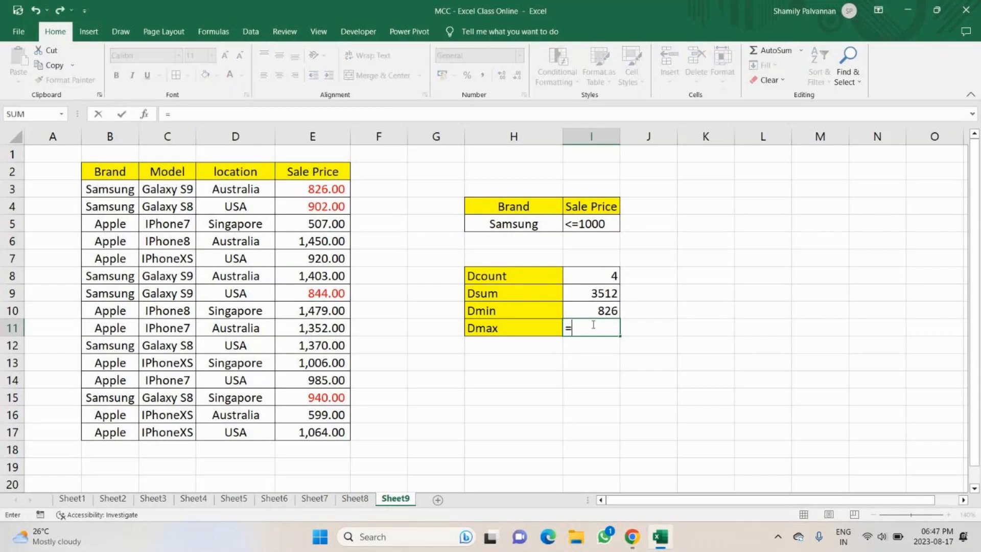
type("dma")
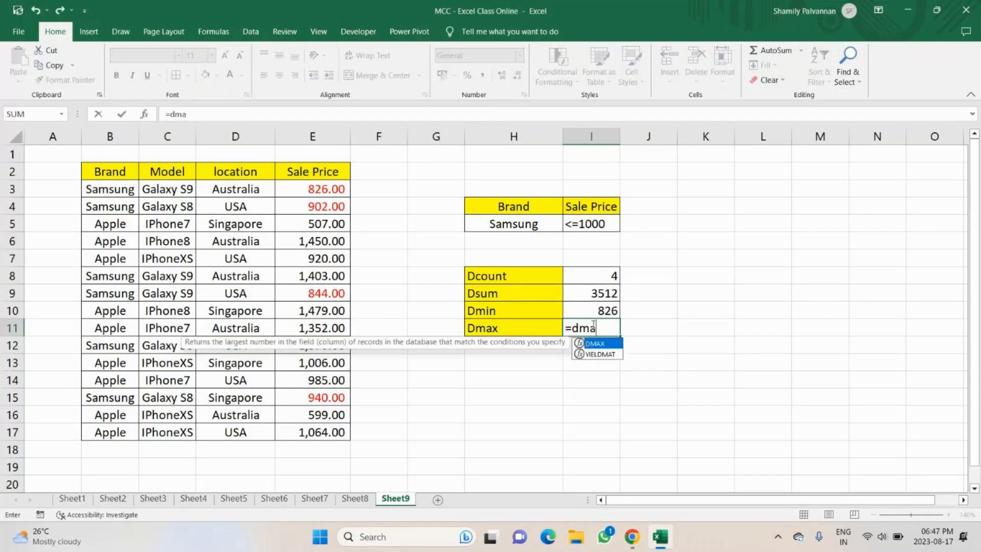
key("Tab")
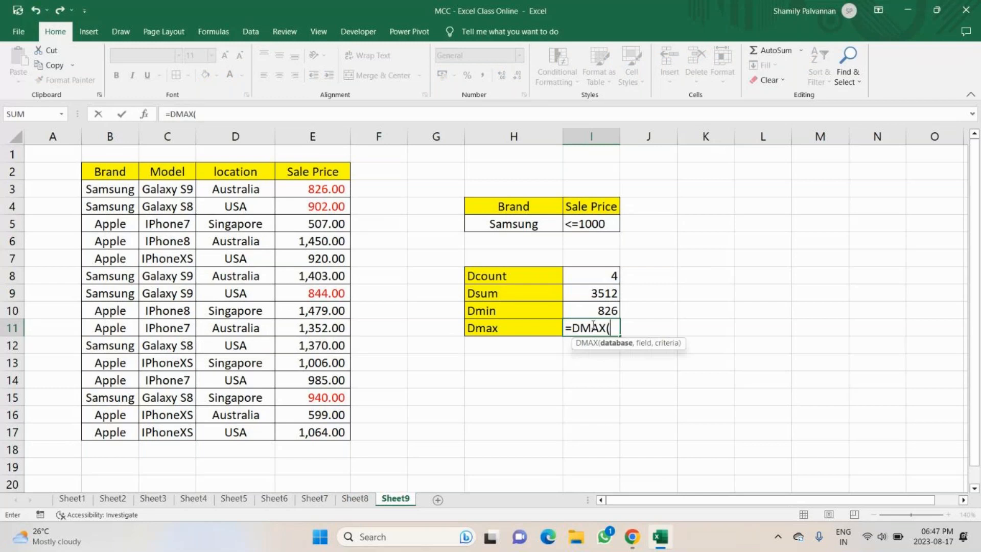
type("d")
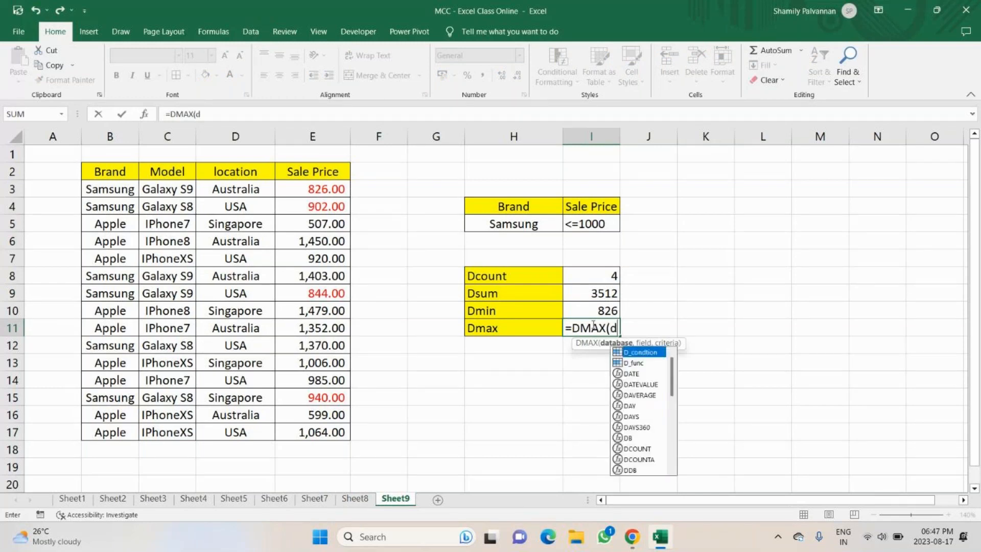
key("Down")
key("Tab")
type(",")
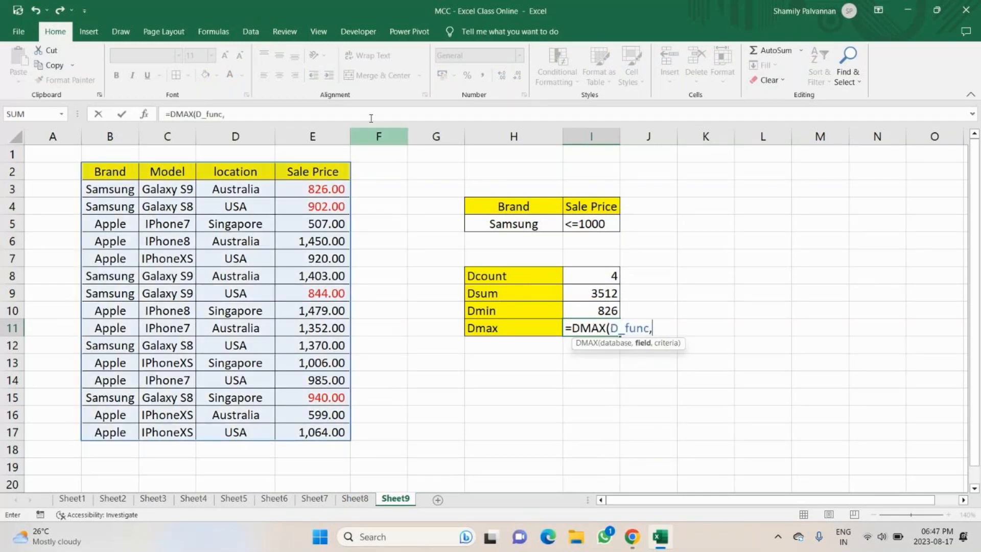
left_click(306, 172)
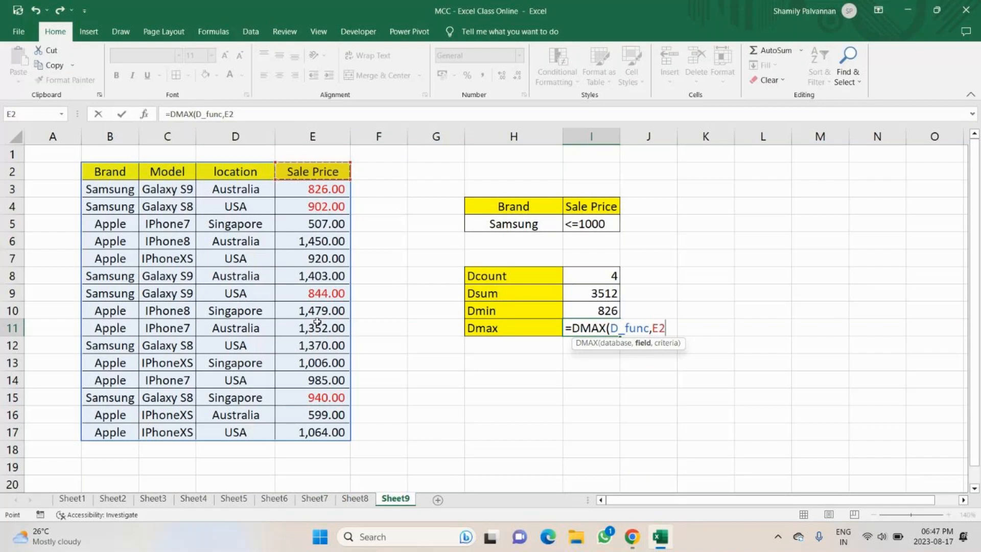
key("F4")
type(",")
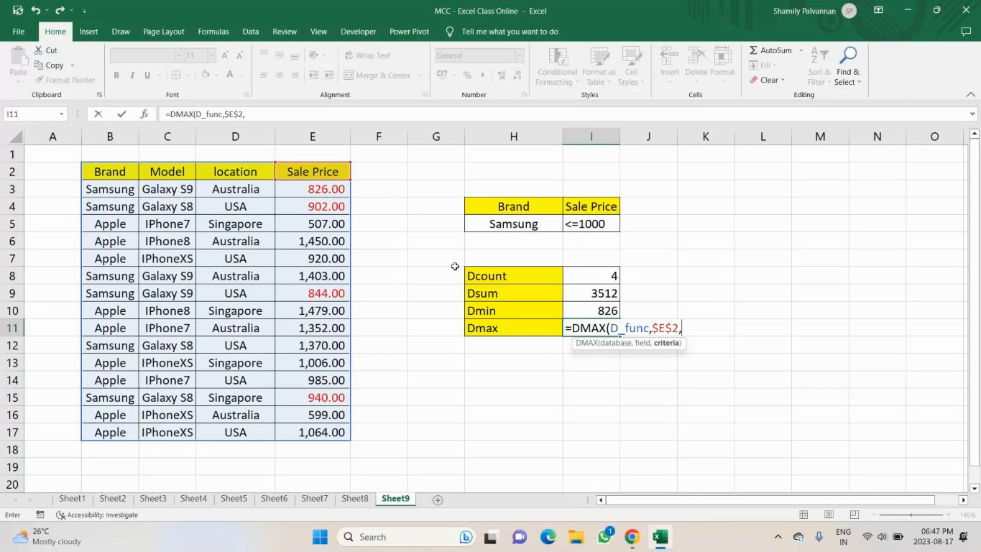
type("d")
key("Tab")
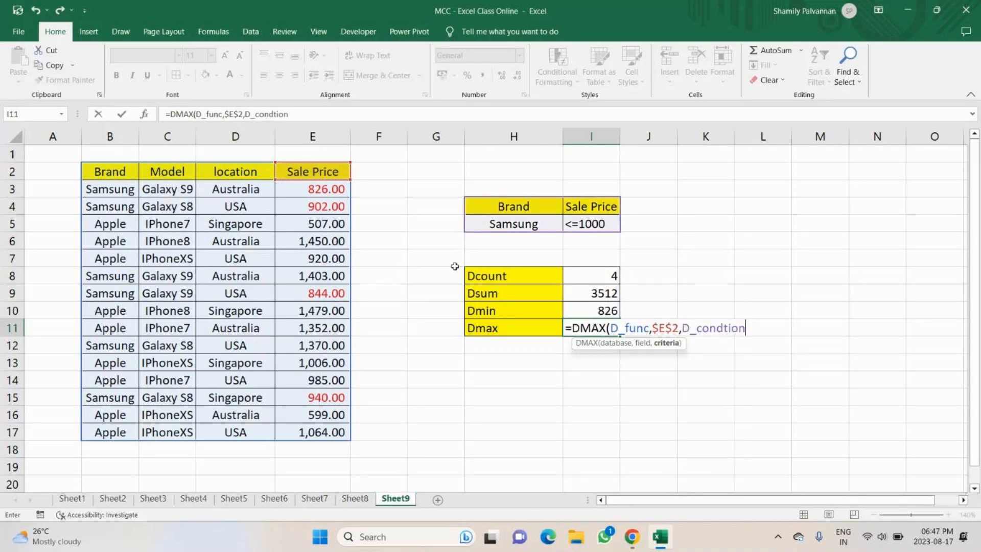
type(")")
key("Return")
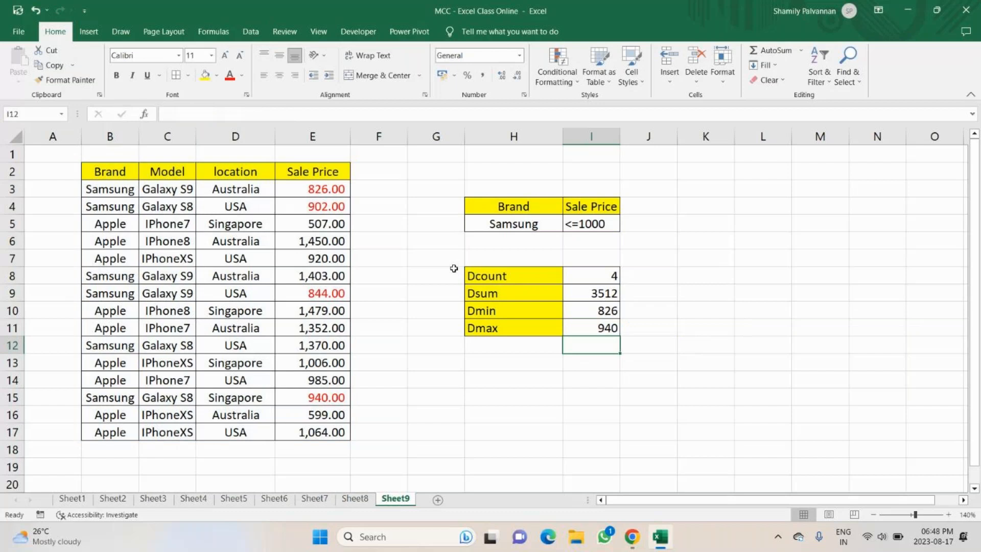
Display the formulas instead of results on the sheet and narrow the empty columns F and G.
left_click(606, 331)
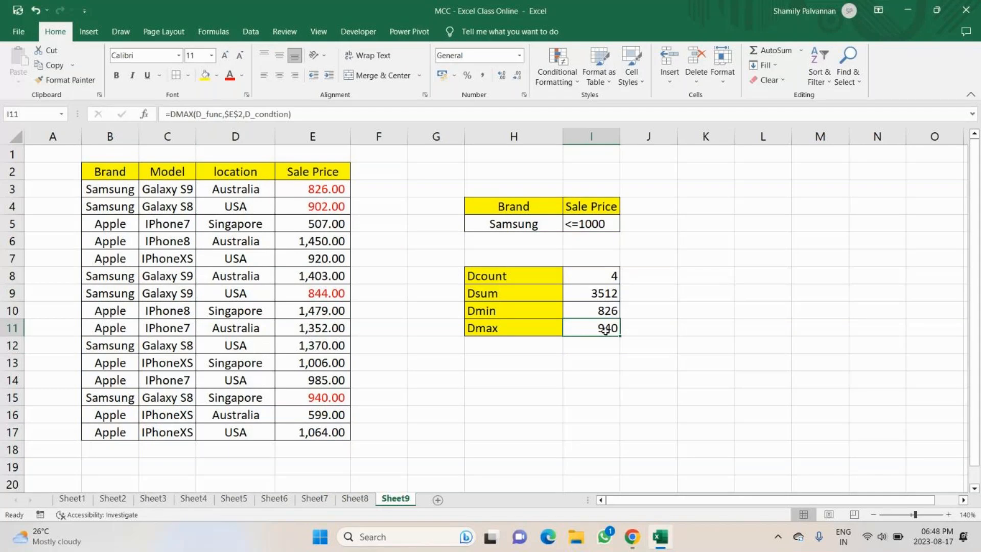
left_click(222, 31)
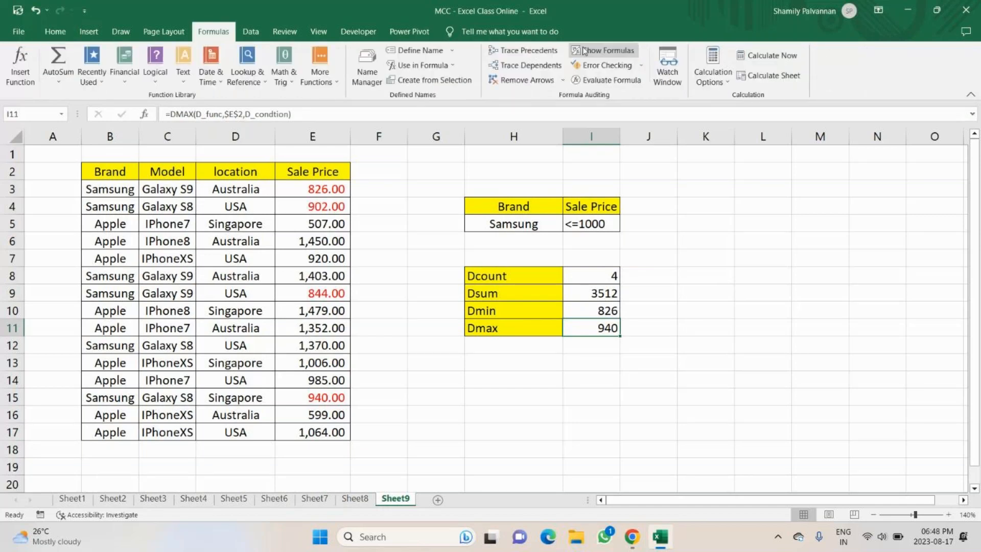
left_click(584, 50)
left_click_drag(693, 499, 770, 499)
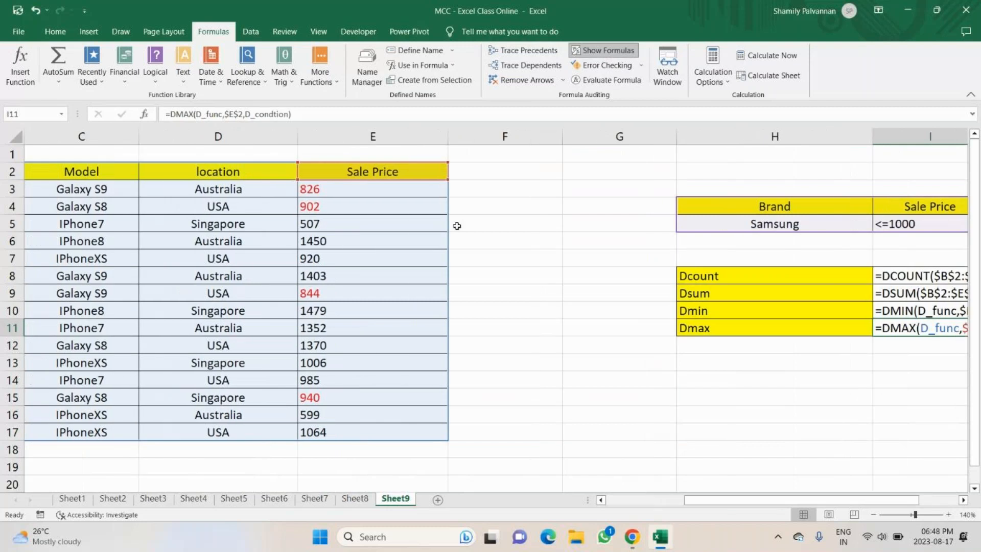
double_click(562, 140)
left_click_drag(598, 140, 540, 139)
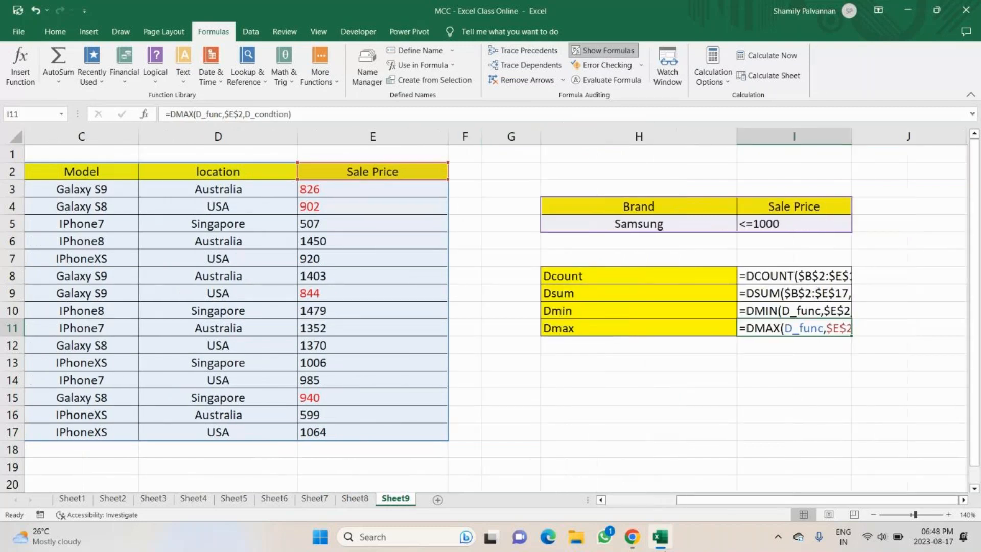
Switch to the GoTo meeting, dismiss the participant notification, and return to the Excel workbook.
left_click(632, 536)
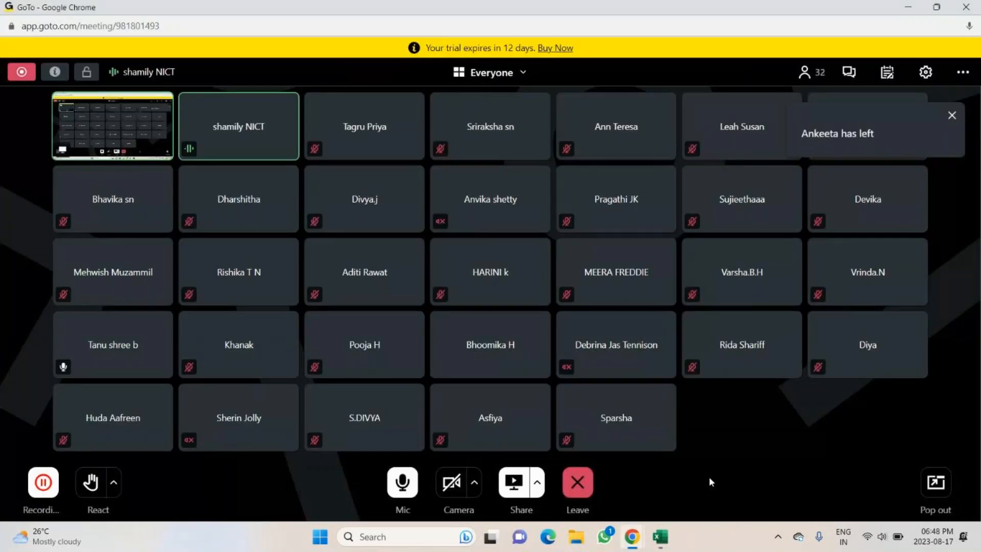
left_click(952, 115)
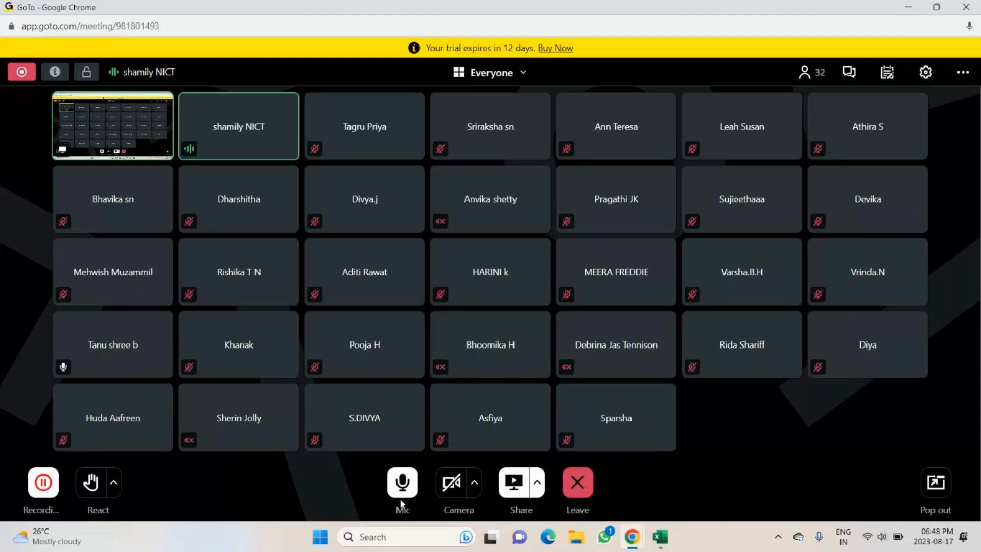
key("alt+Tab")
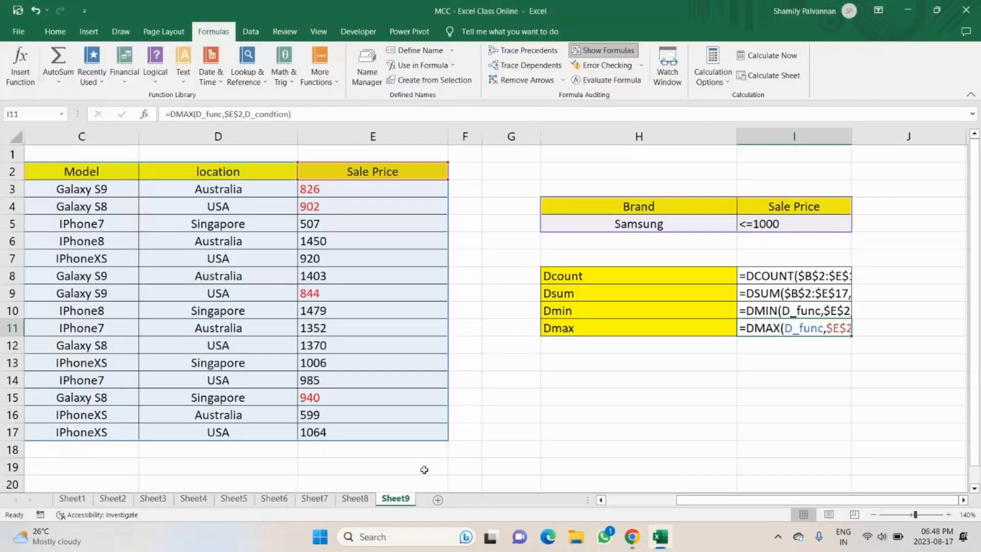
Narrow columns A, G and H and widen column I to fit the full database formulas.
left_click_drag(737, 136, 596, 146)
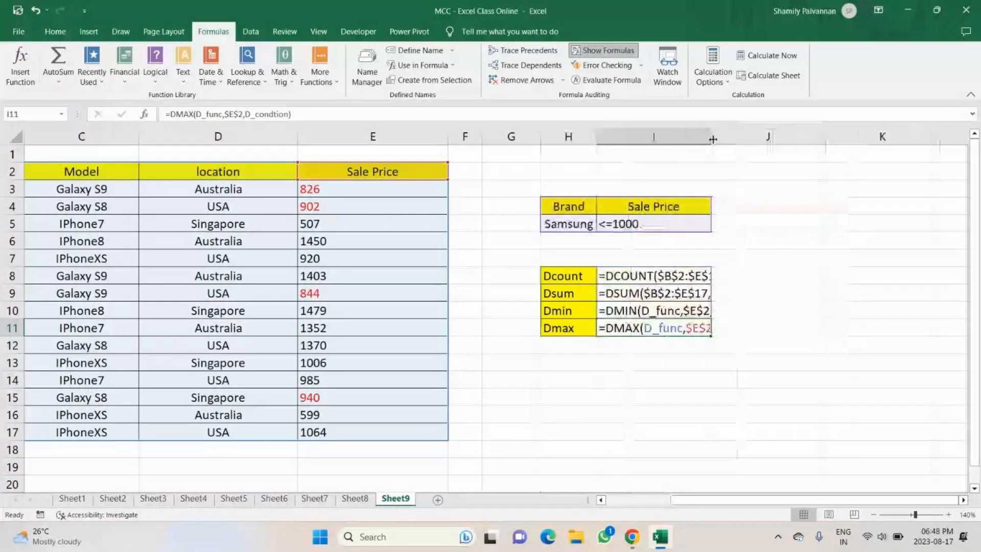
key("alt+Tab")
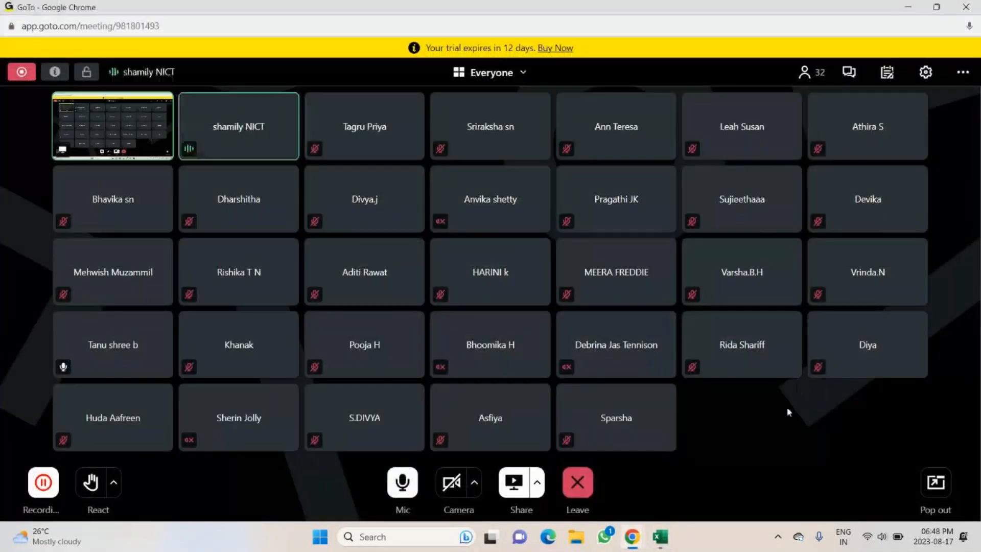
key("alt+Tab")
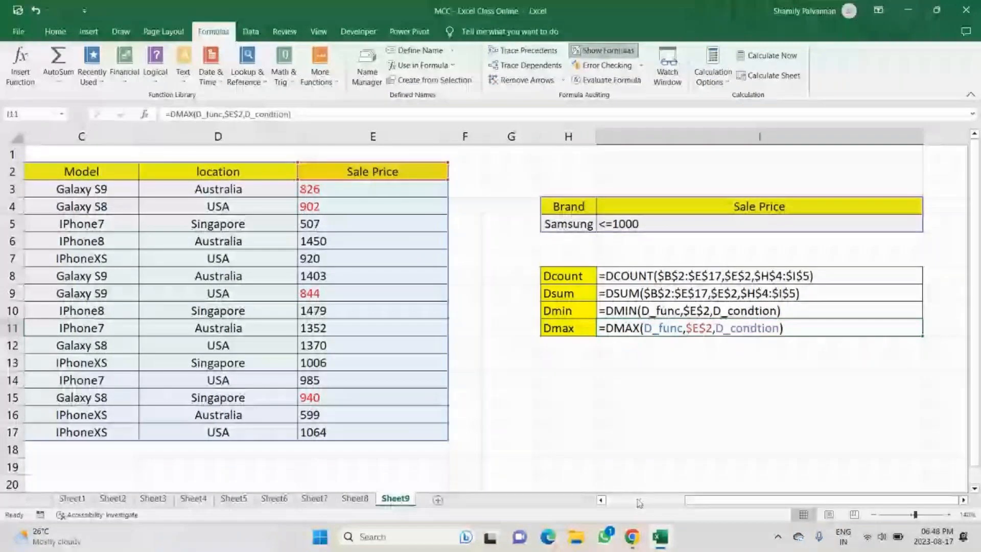
left_click_drag(542, 137, 469, 137)
left_click_drag(703, 498, 621, 499)
left_click_drag(139, 137, 53, 138)
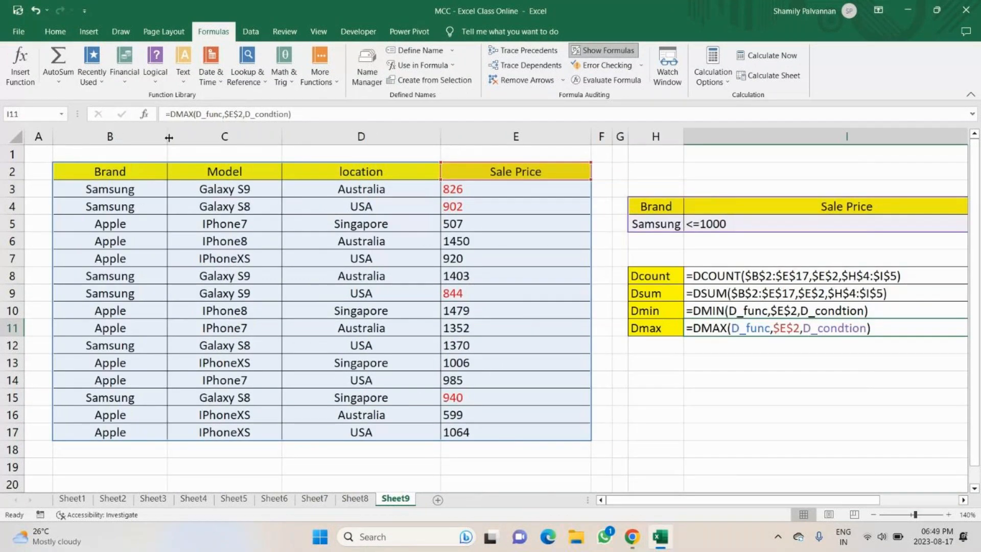
Narrow the phone sales table's columns B through E so the table and formulas fit on one screen.
left_click_drag(167, 137, 123, 137)
left_click_drag(237, 138, 205, 138)
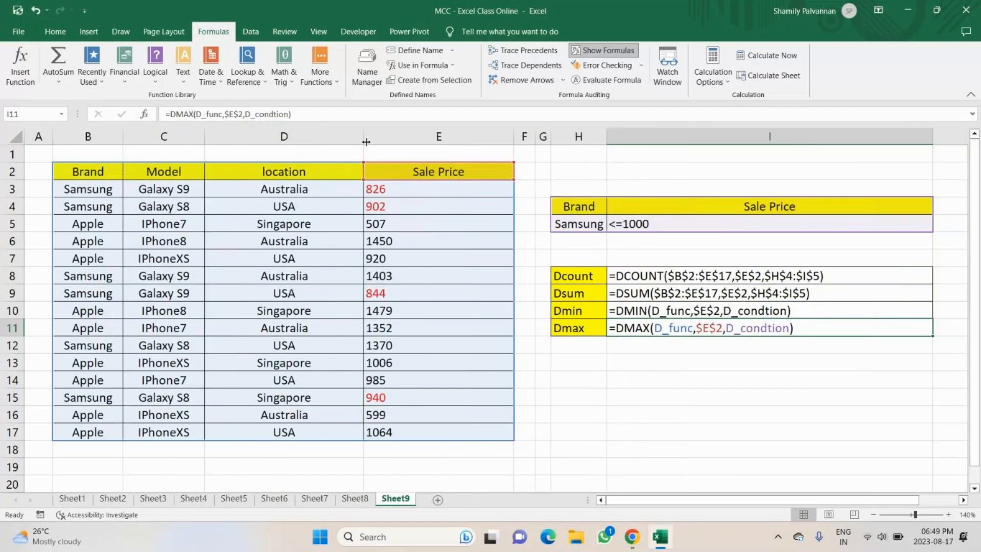
left_click_drag(366, 141, 298, 138)
left_click_drag(448, 137, 360, 136)
Mute the microphone in the GoTo meeting and return to the Excel workbook showing the formulas.
key("alt+Tab")
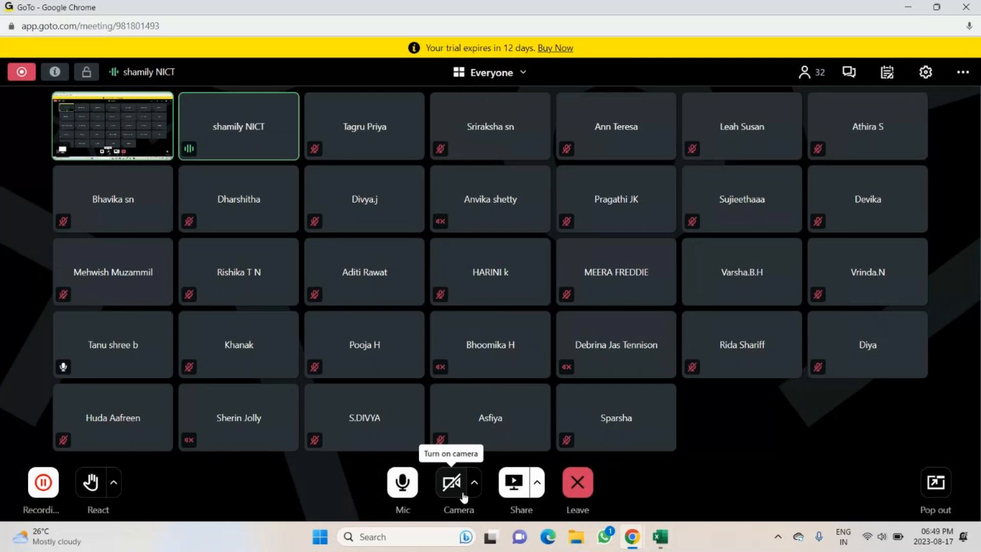
left_click(403, 483)
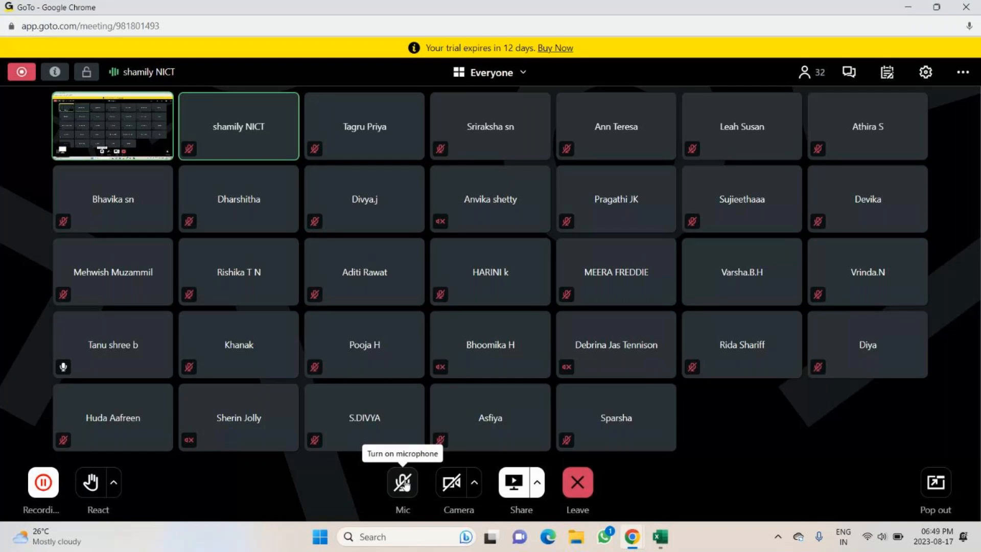
key("alt+Tab")
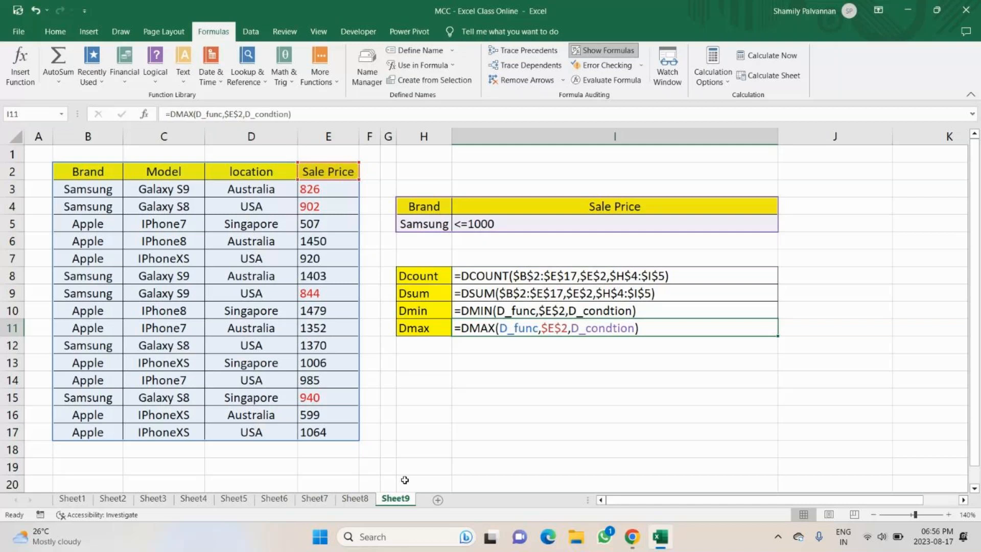
key("alt+Tab")
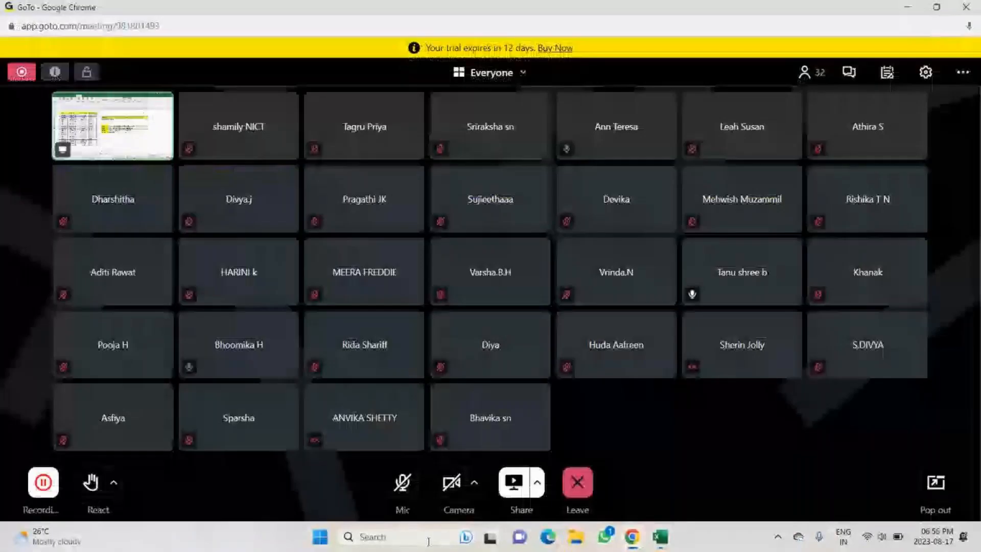
key("alt+Tab")
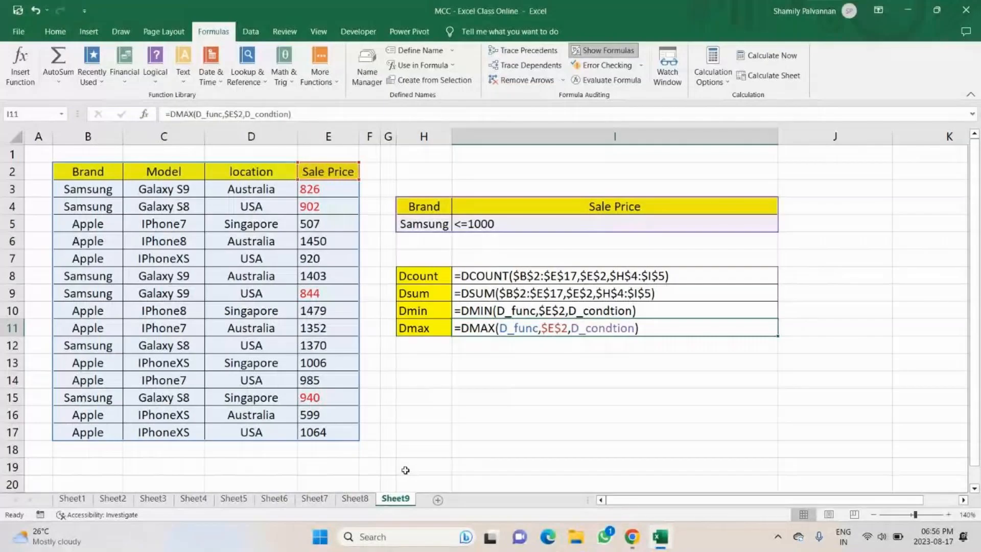
Switch to the GoTo meeting and read the participants' chat messages.
key("alt+Tab")
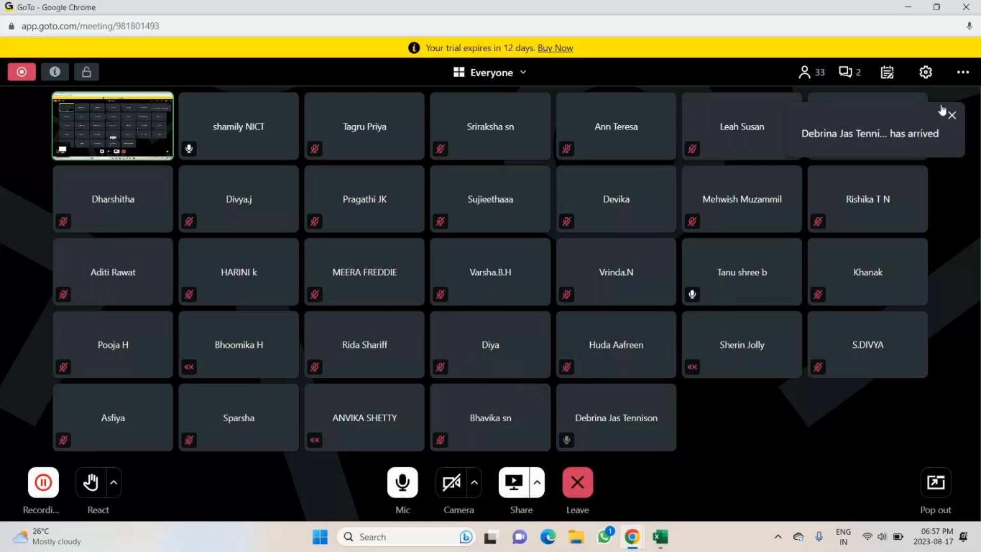
left_click(846, 73)
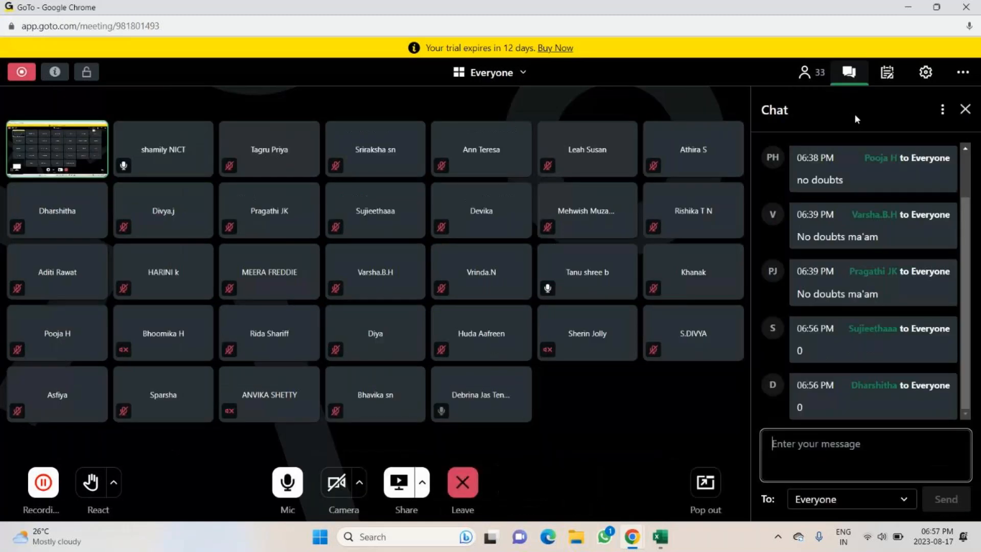
left_click(965, 109)
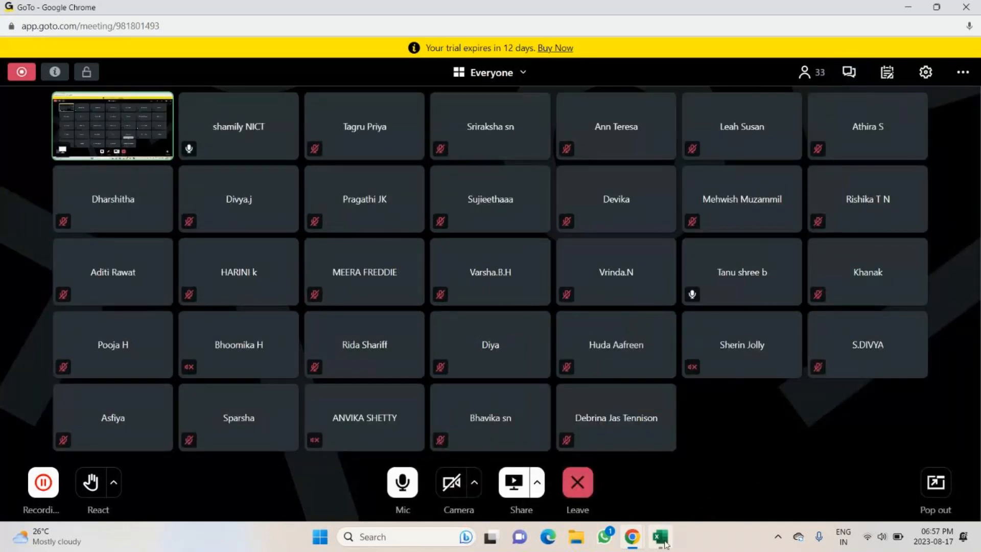
Switch back to Excel and remove all cell borders from the whole of Sheet8.
left_click(660, 537)
left_click(355, 498)
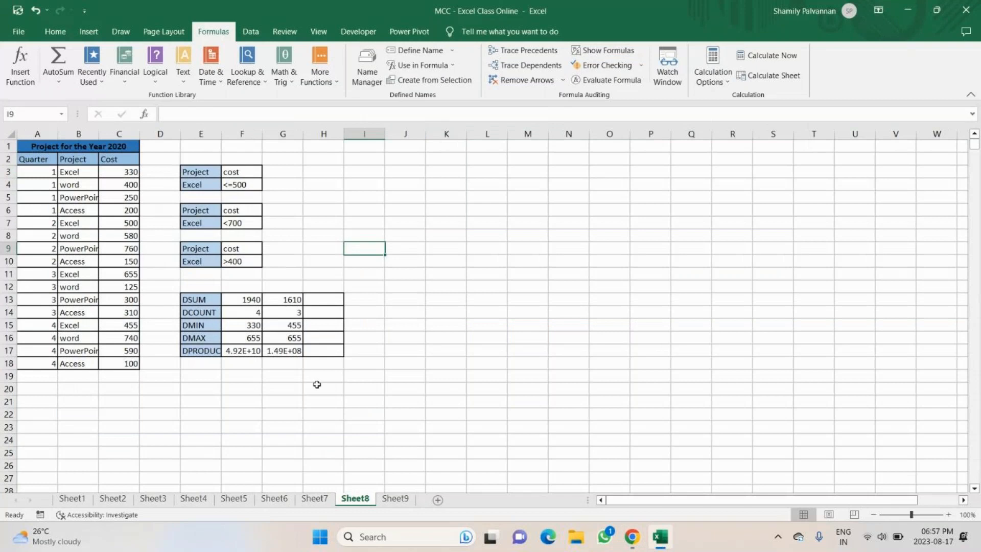
left_click(250, 300)
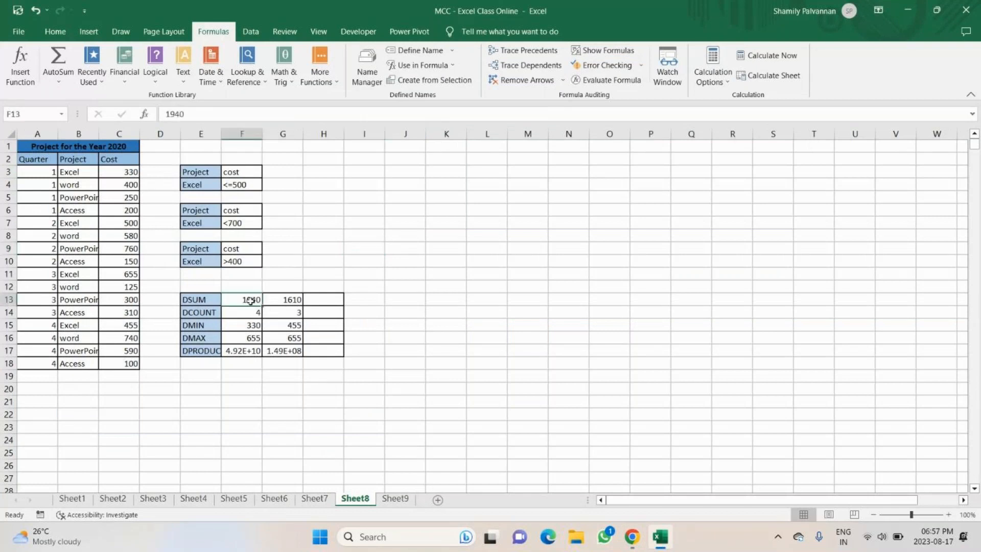
left_click(9, 134)
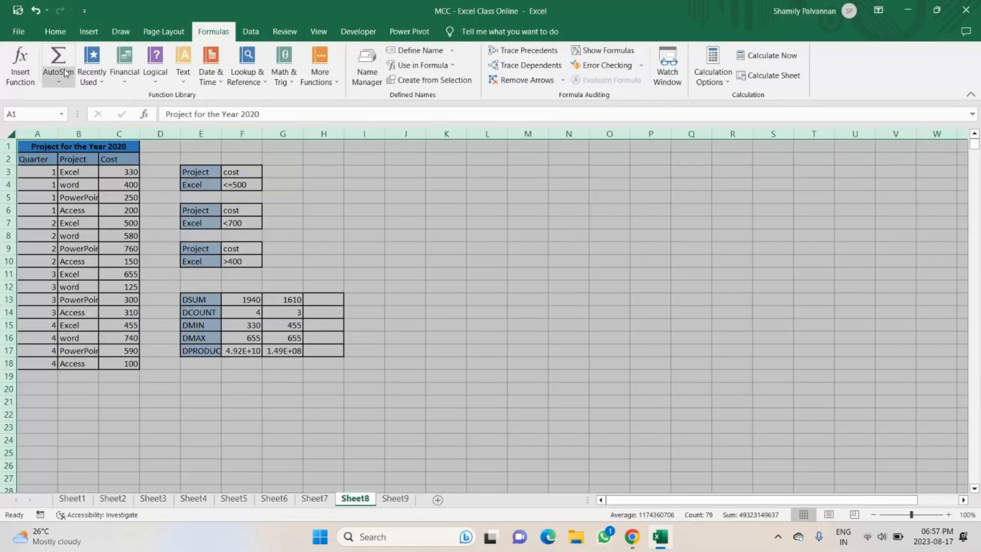
left_click(55, 32)
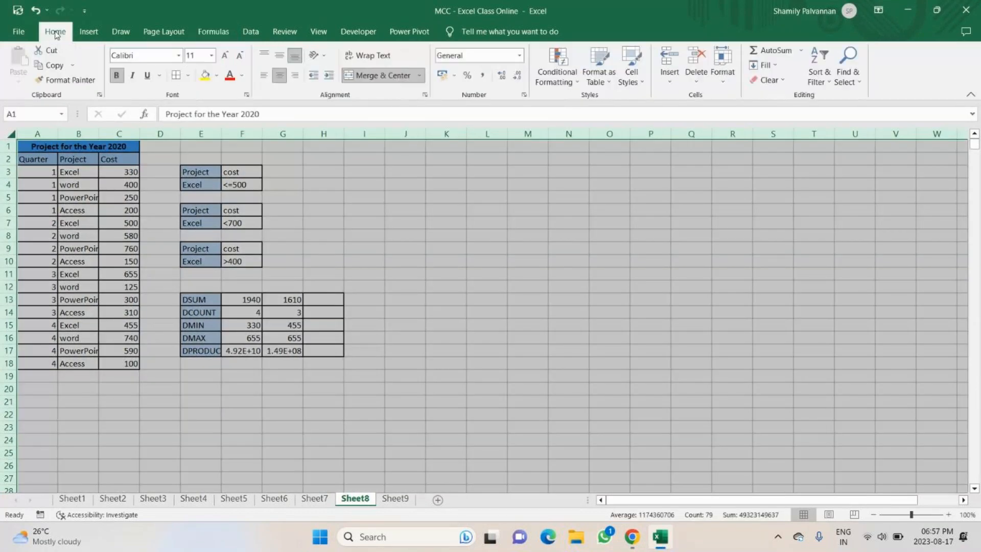
left_click(188, 75)
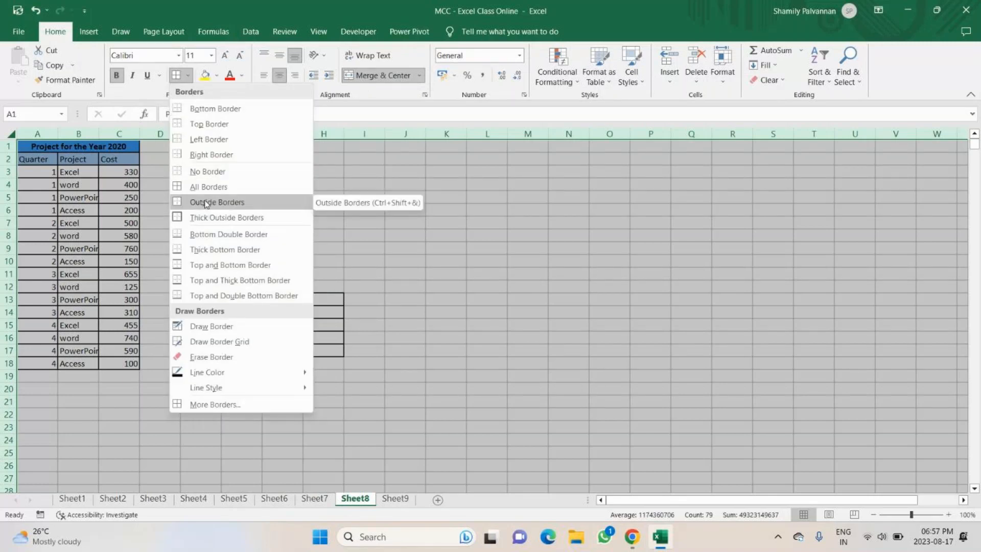
left_click(205, 172)
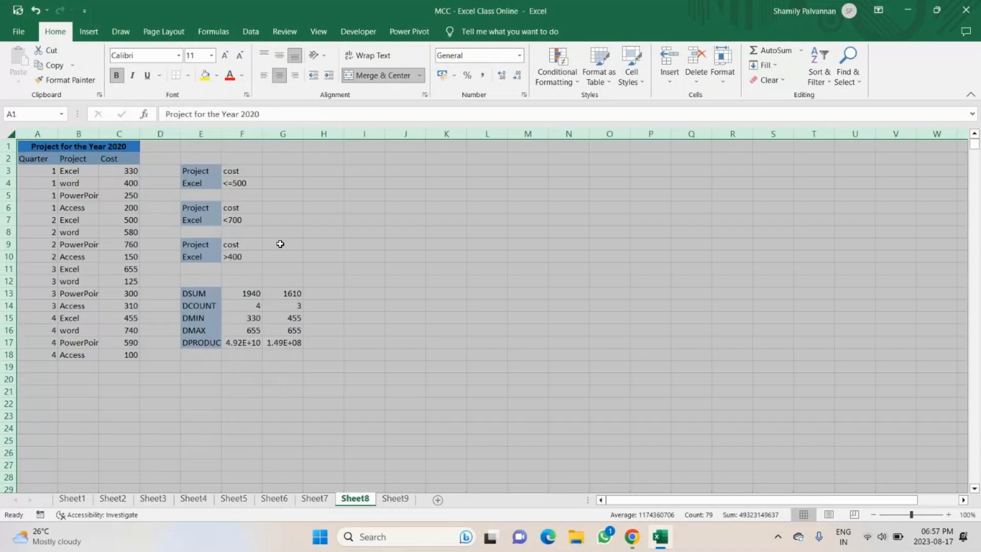
Apply all borders to the Project for the Year 2020 table in cells A1 to C18.
left_click(446, 305)
left_click(37, 146)
left_click_drag(37, 146, 118, 355)
left_click(187, 75)
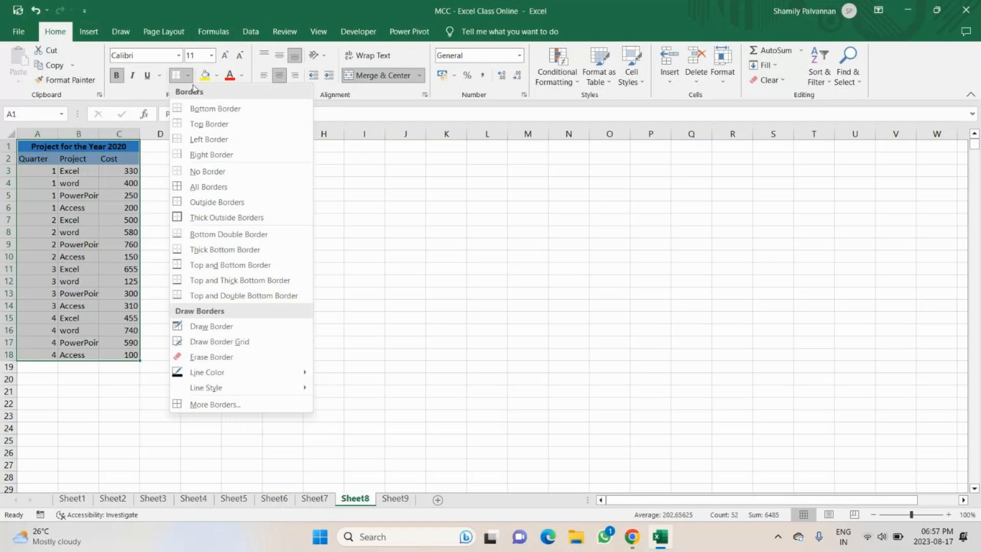
left_click(197, 187)
left_click(446, 293)
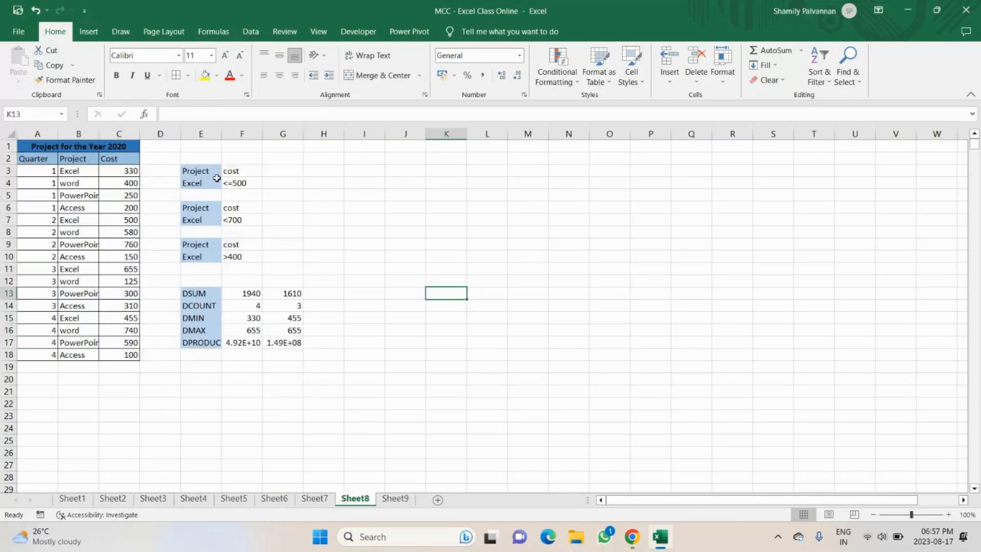
Review the first two Excel project criteria blocks, E3:F4 and E6:F7, beside the project table.
left_click_drag(217, 176, 244, 187)
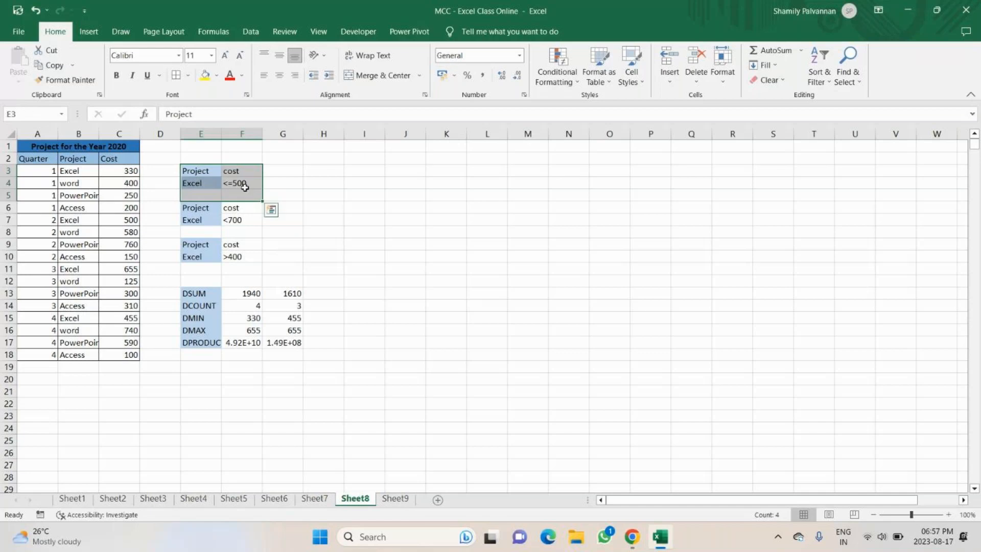
left_click(245, 187)
left_click(196, 211)
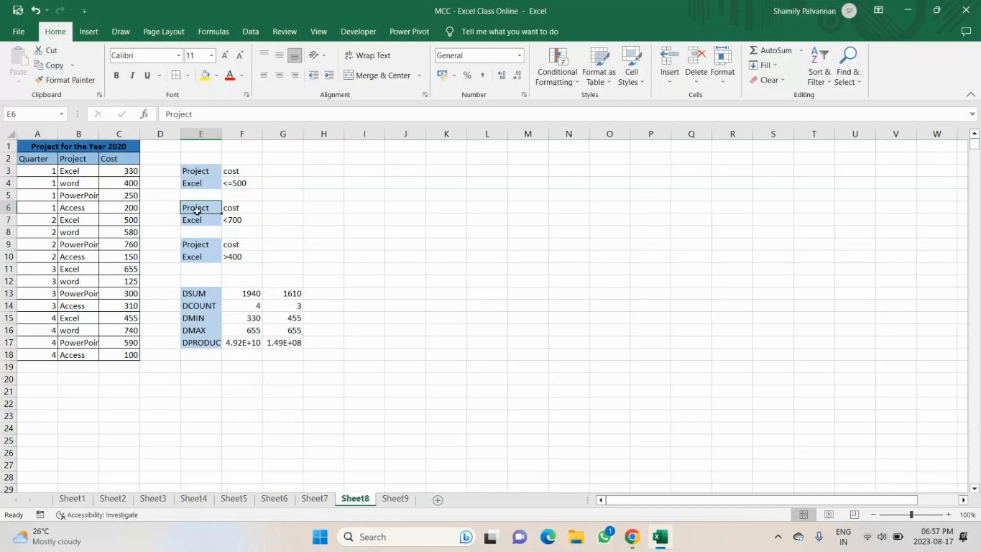
left_click_drag(197, 211, 242, 220)
Go to Sheet9 and turn off formula display so the database functions show their results.
key("ctrl+Page_Down")
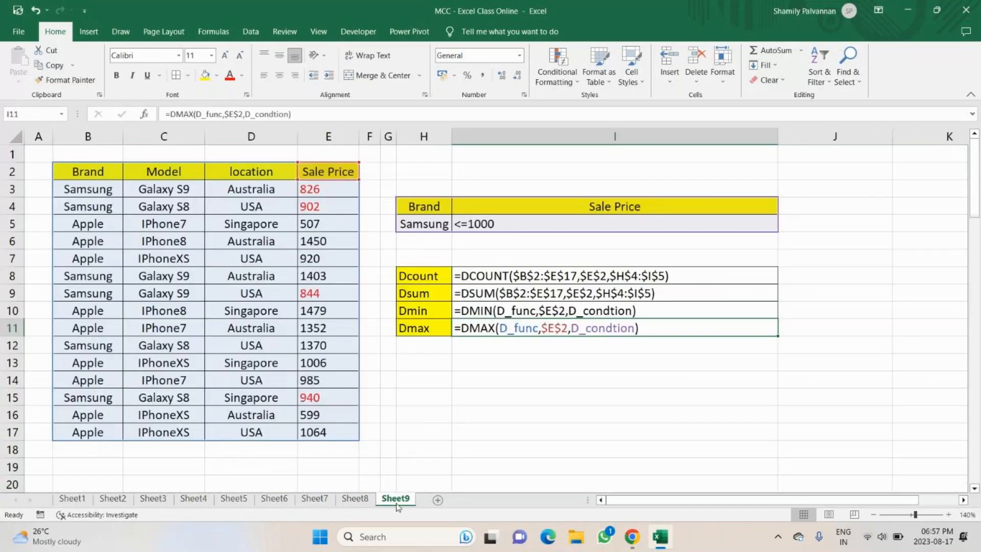
left_click(616, 430)
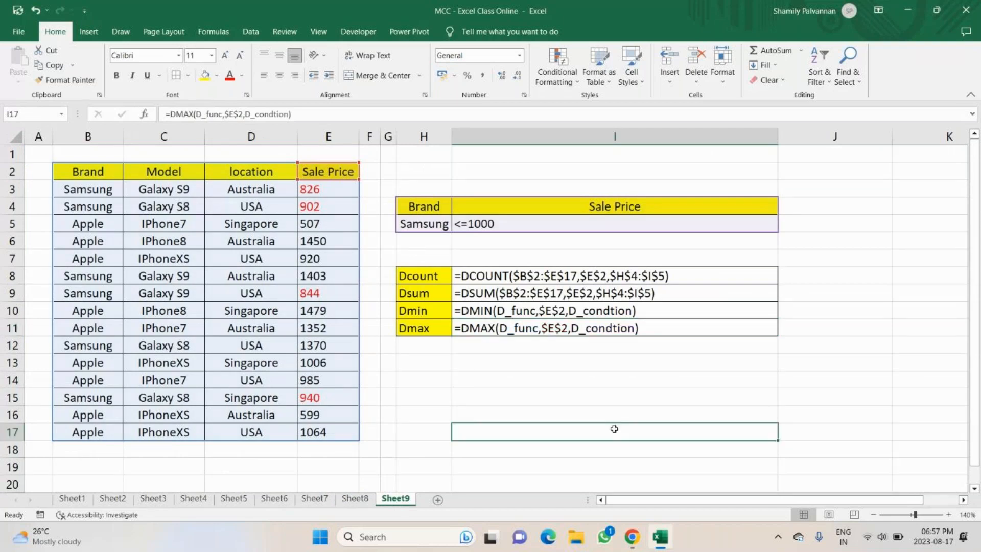
left_click(229, 32)
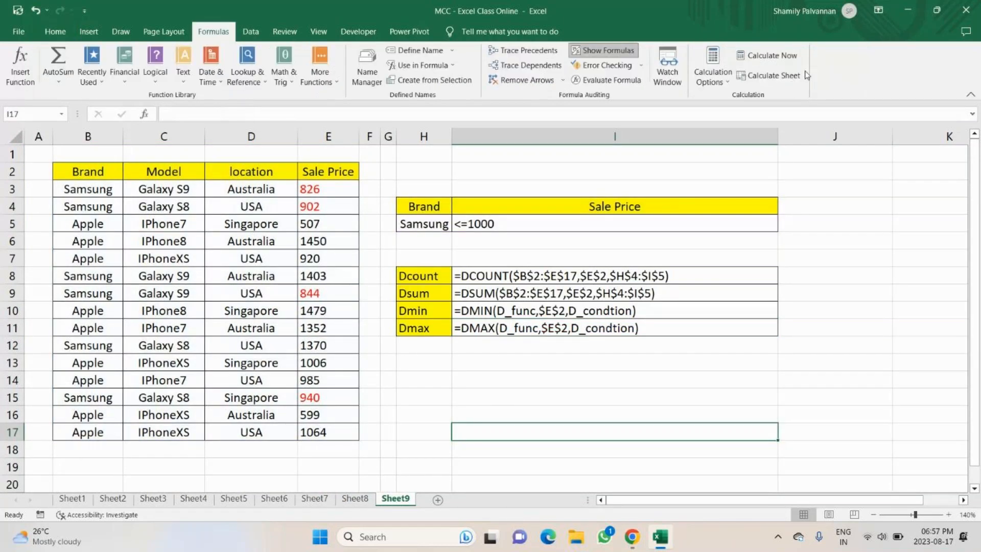
key("ctrl+grave")
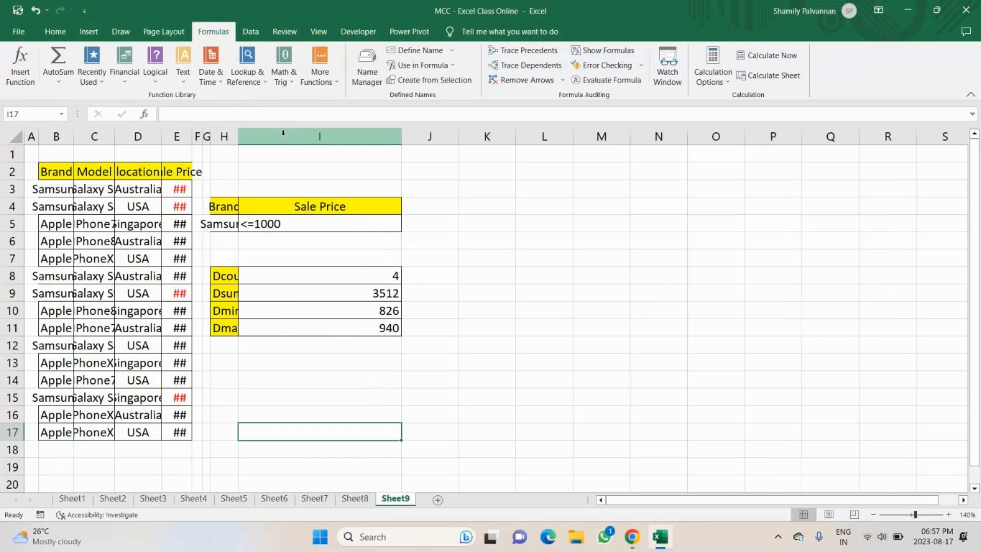
Widen columns E and H and autofit columns B, C and D of the phone sales table.
left_click_drag(238, 132, 335, 131)
left_click_drag(192, 132, 263, 132)
double_click(161, 136)
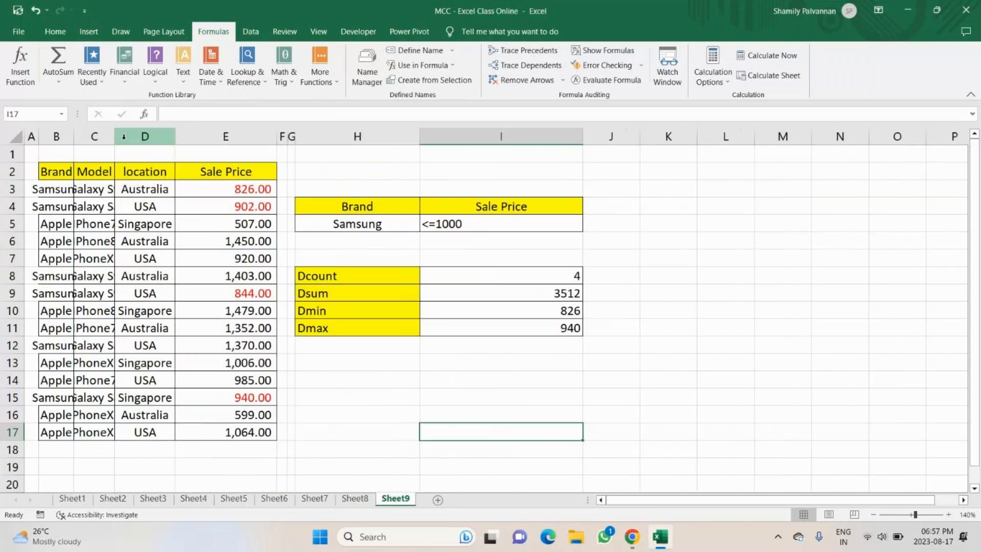
double_click(116, 137)
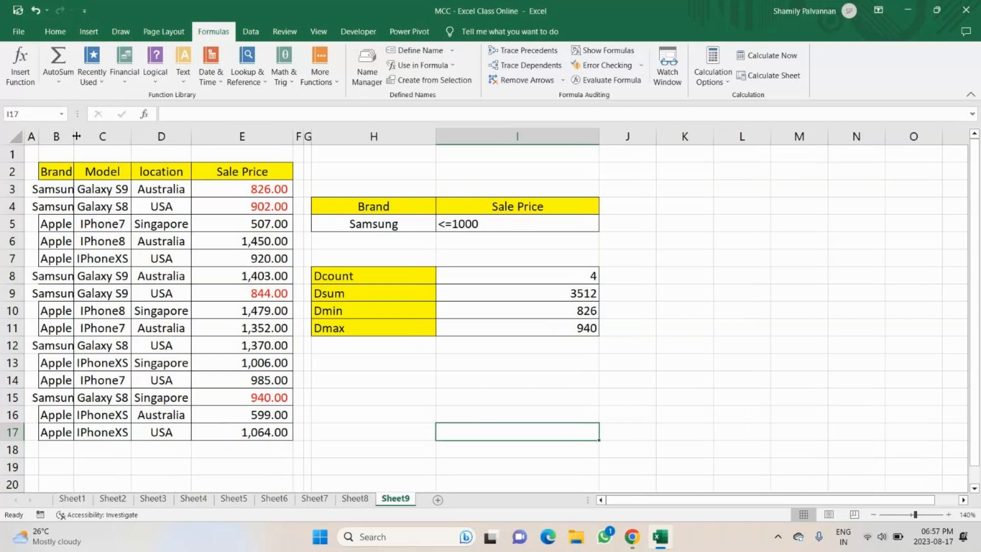
double_click(74, 136)
left_click(599, 380)
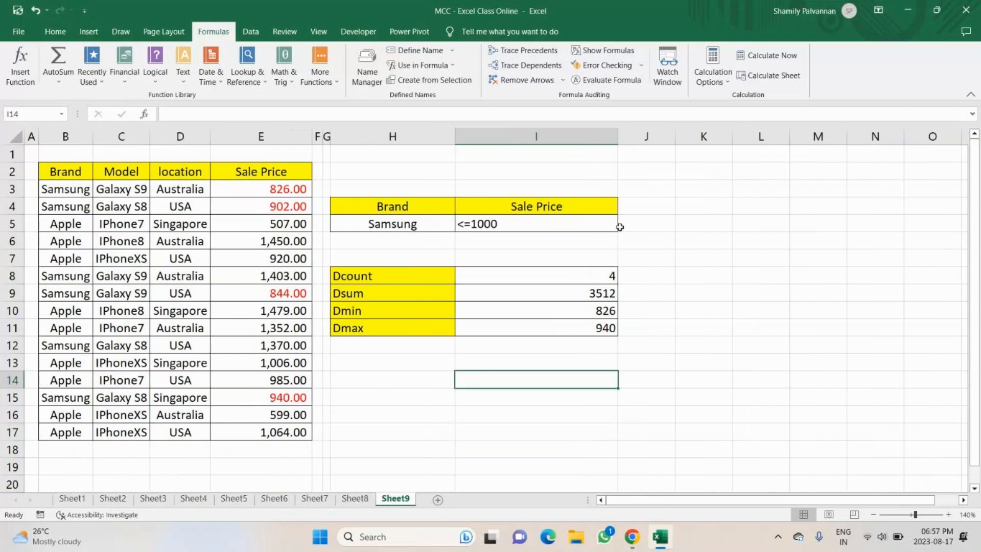
Narrow column I and widen column G to separate the criteria and results from the sales table.
left_click_drag(618, 136, 524, 153)
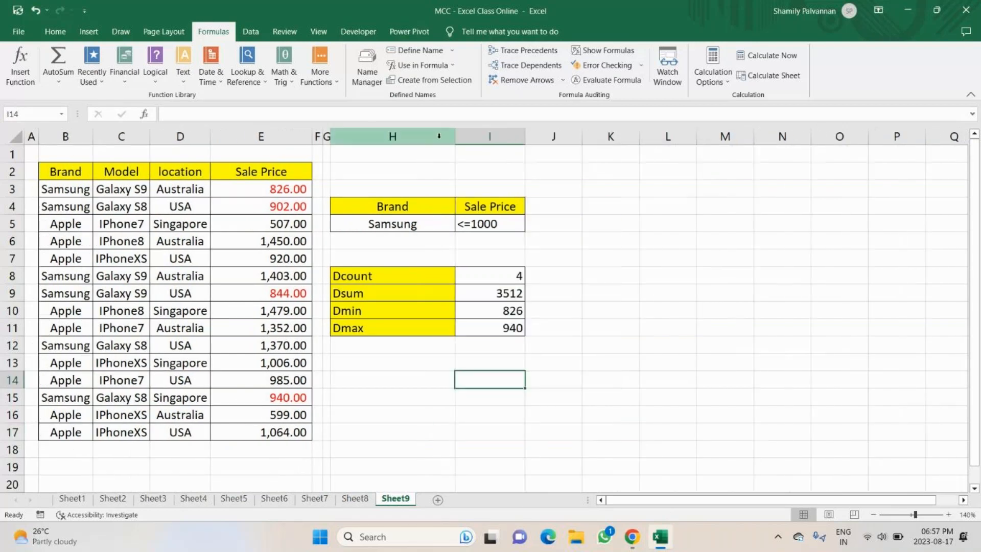
left_click_drag(337, 136, 366, 136)
left_click(522, 352)
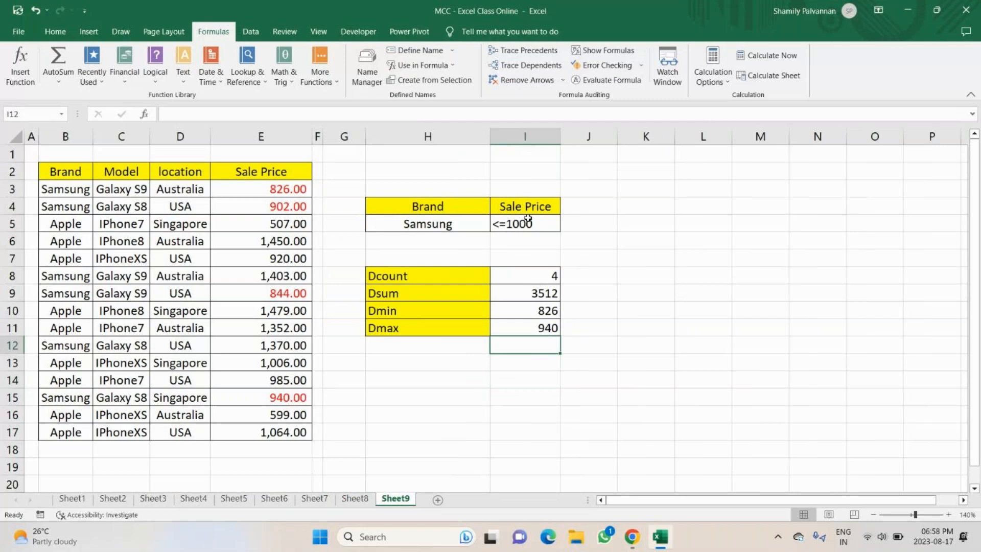
Copy the Brand and Sale Price criteria block H4:I5 to cell K4.
left_click_drag(464, 207, 491, 223)
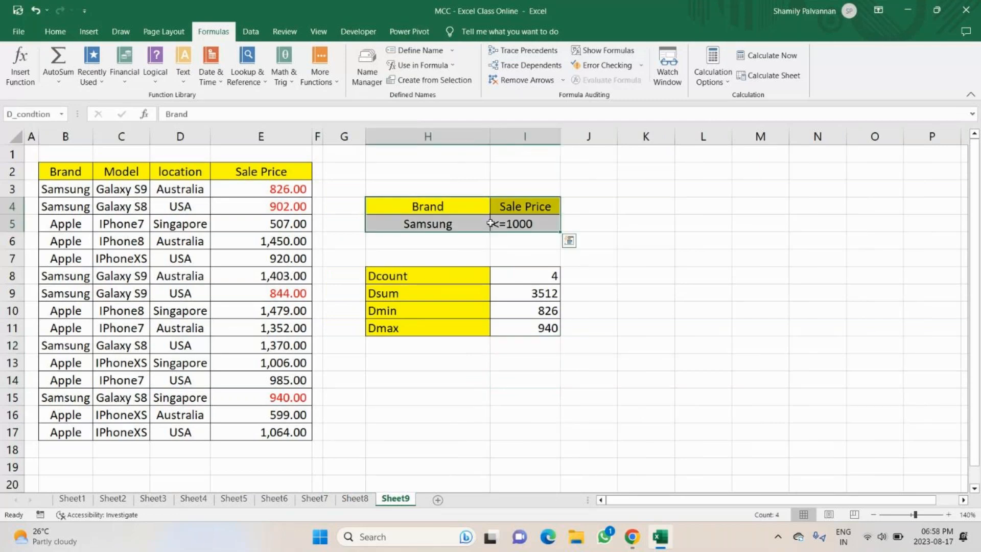
key("ctrl+c")
left_click(658, 207)
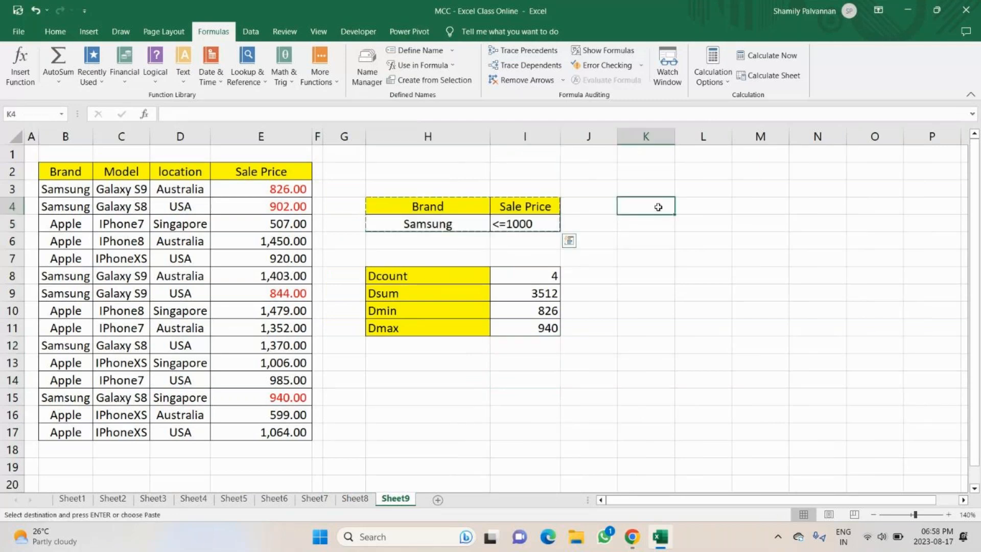
key("ctrl+v")
Set the Sale Price criterion in the copied block, cell L5, to >=900.
double_click(723, 225)
key("BackSpace")
key("BackSpace")
key("BackSpace")
key("BackSpace")
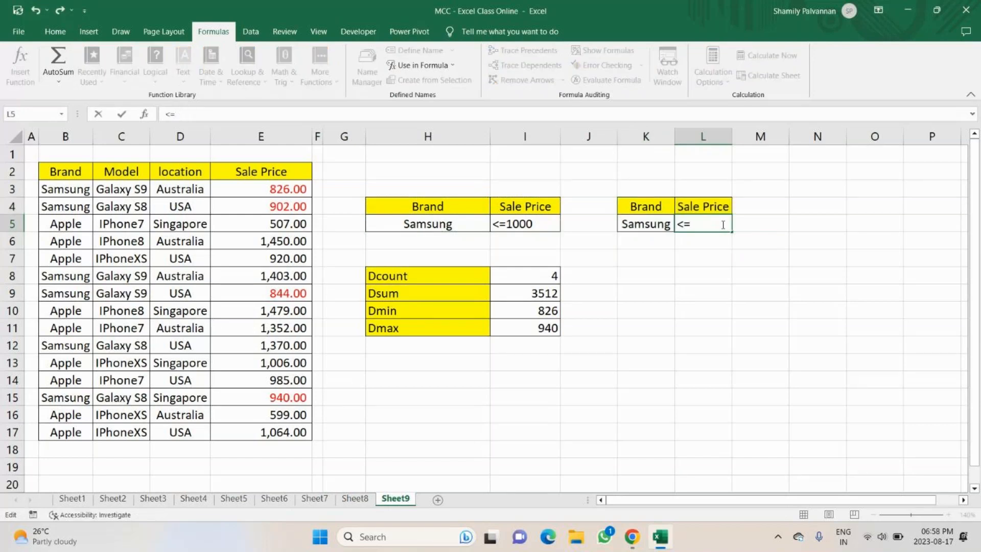
key("BackSpace")
key("BackSpace")
type(">=900")
key("Return")
Copy the Dcount, Dsum, Dmin and Dmax labels to K8 and select the answer cells L8 to L11.
left_click_drag(429, 276, 405, 328)
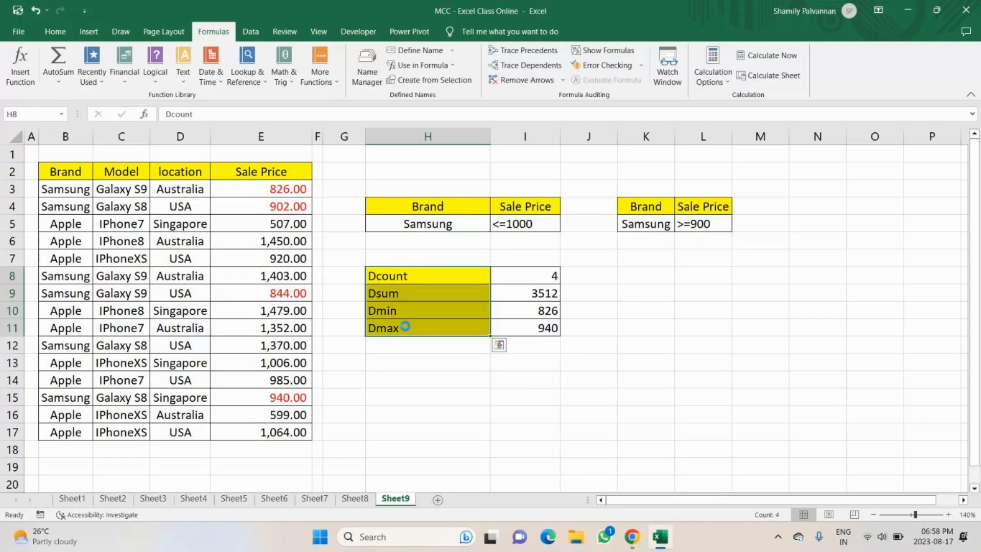
key("ctrl+c")
left_click(643, 279)
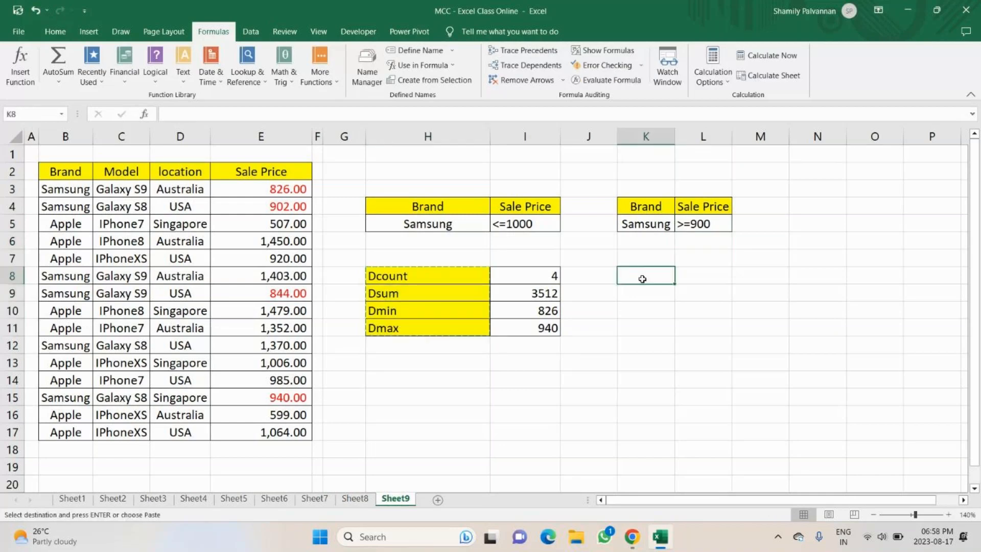
key("ctrl+v")
left_click_drag(642, 279, 723, 324)
left_click(722, 325)
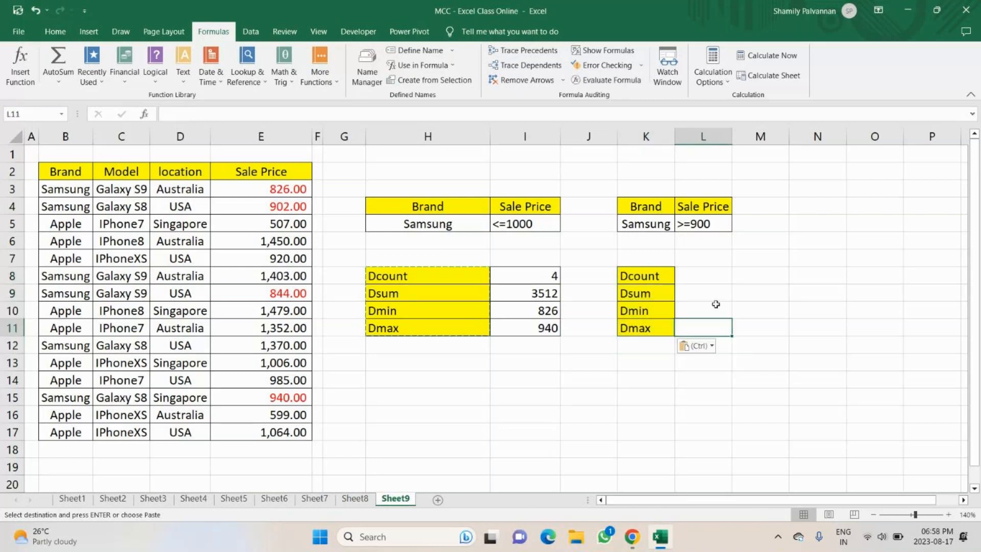
left_click_drag(683, 275, 693, 325)
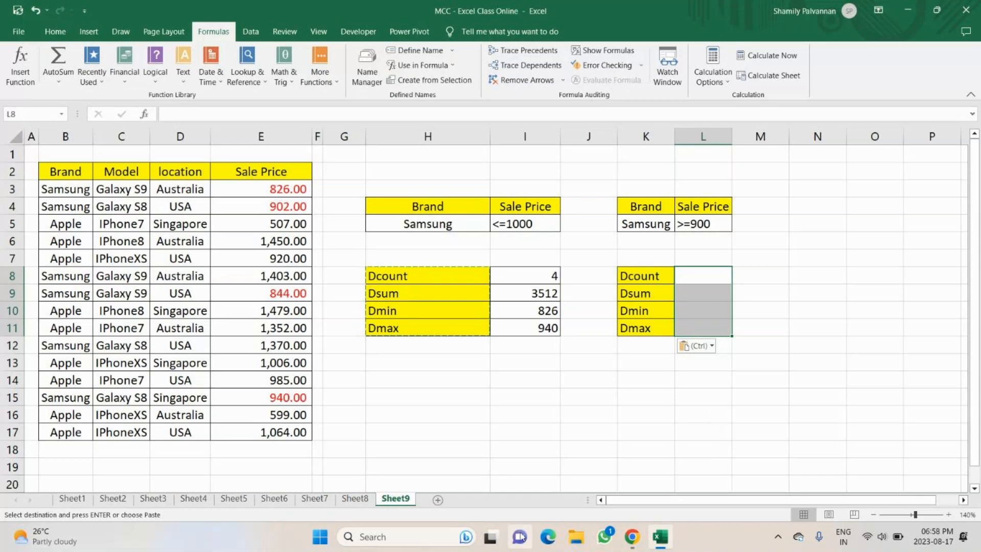
Mute the microphone in the GoTo meeting and return to the Excel workbook with the new exercise.
left_click(632, 537)
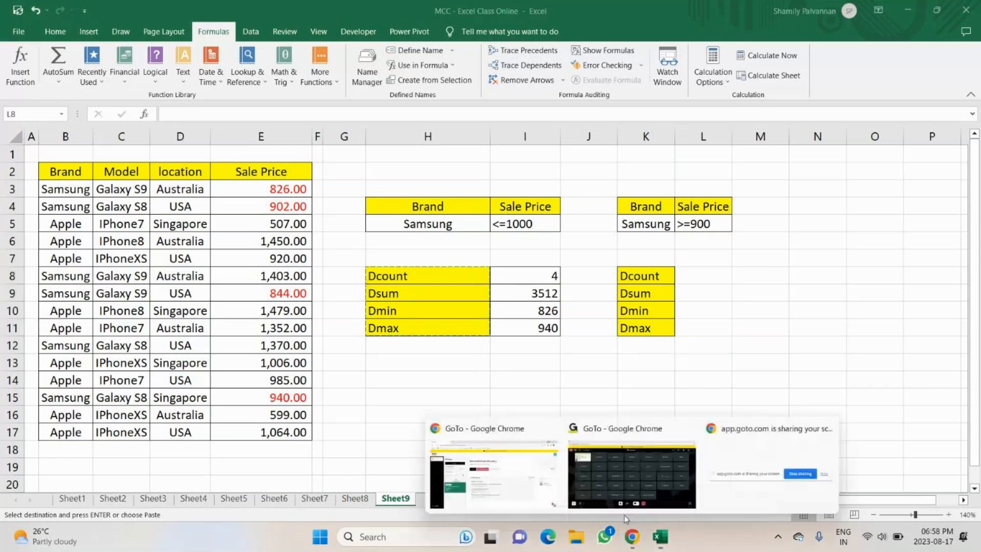
left_click(626, 514)
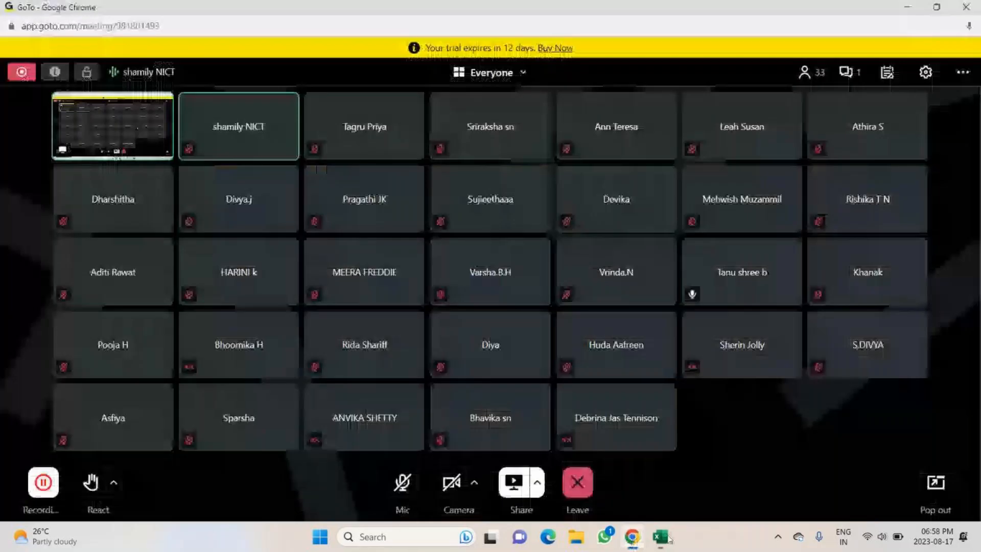
left_click(660, 536)
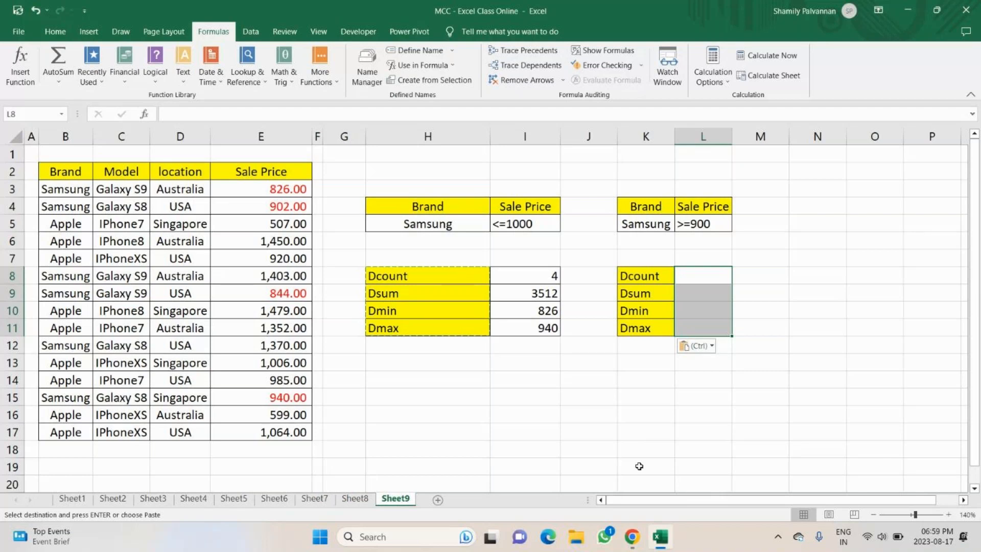
Switch to the GoTo meeting, turn the microphone on, read the chat messages and close the chat.
left_click(703, 432)
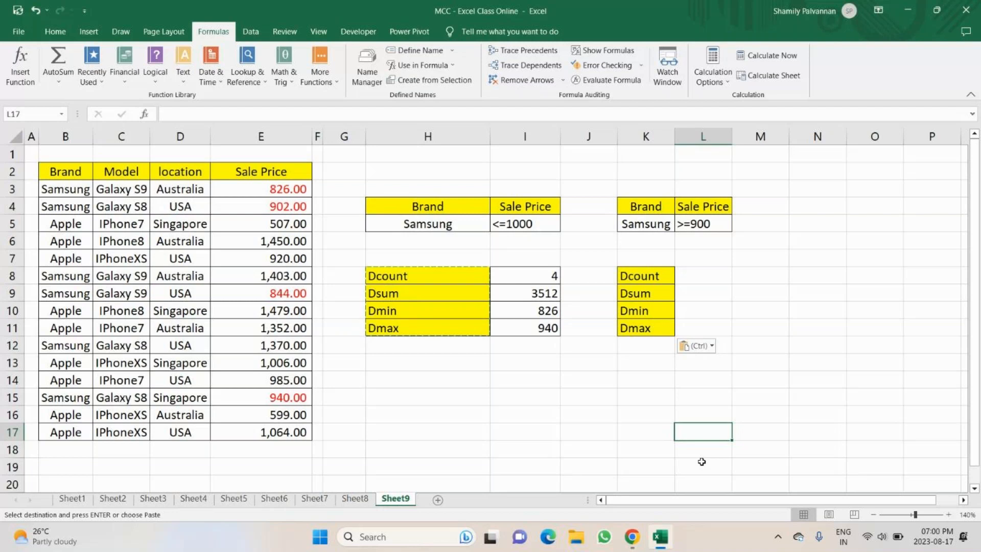
scroll(698, 460, "down", 1)
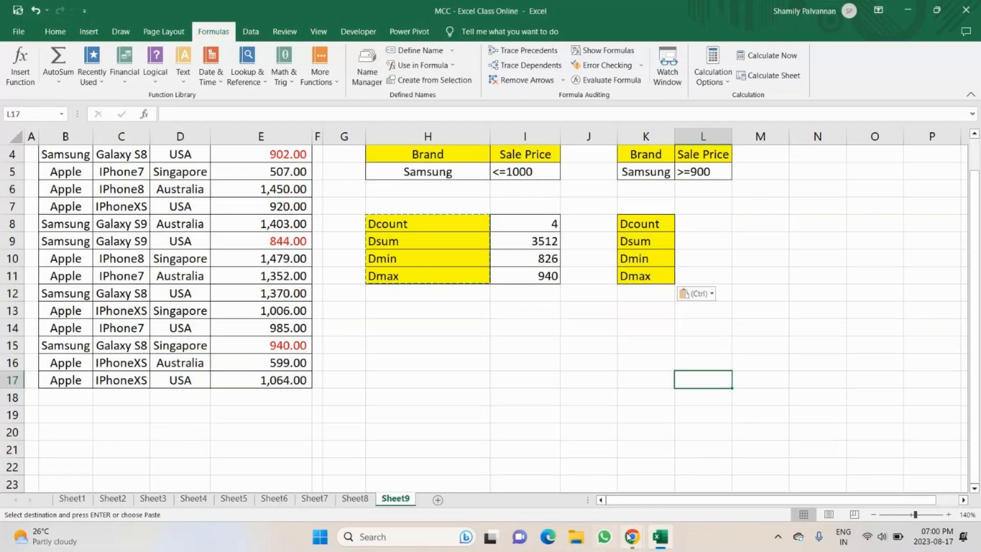
left_click(629, 537)
left_click(671, 506)
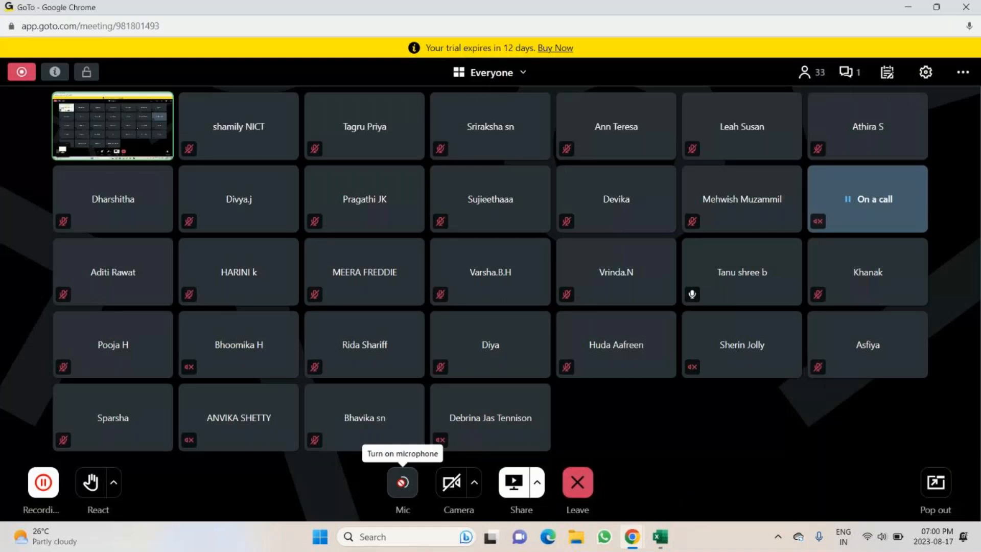
left_click(403, 483)
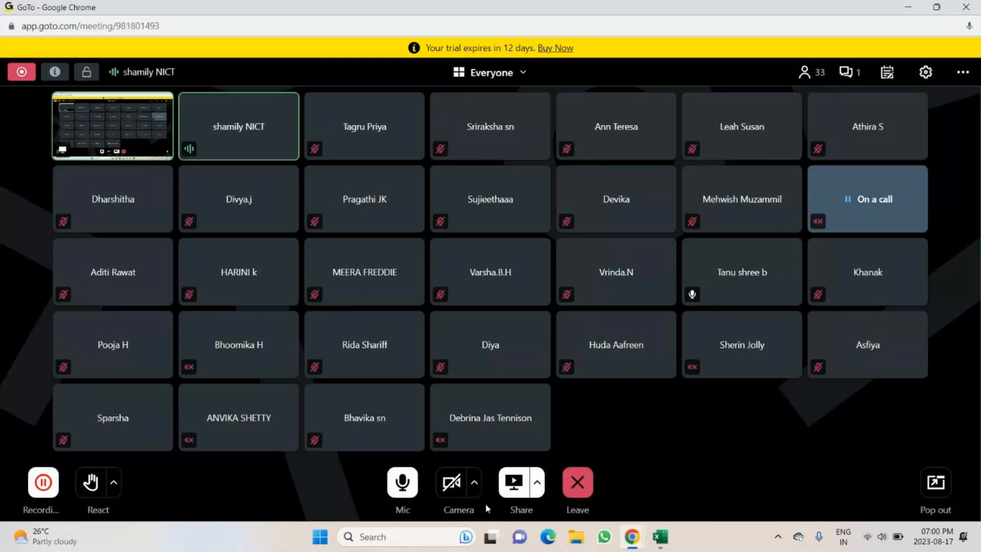
left_click(844, 77)
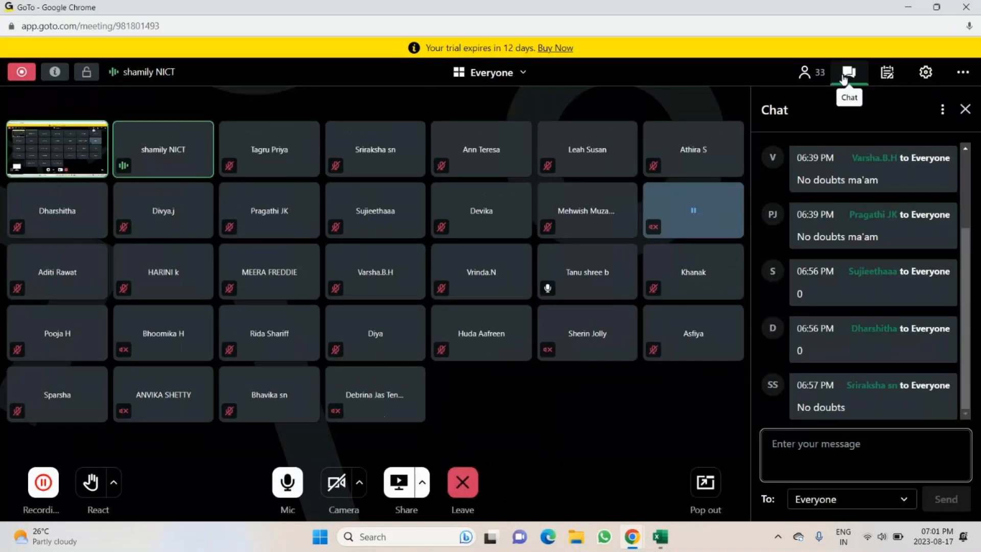
left_click(844, 76)
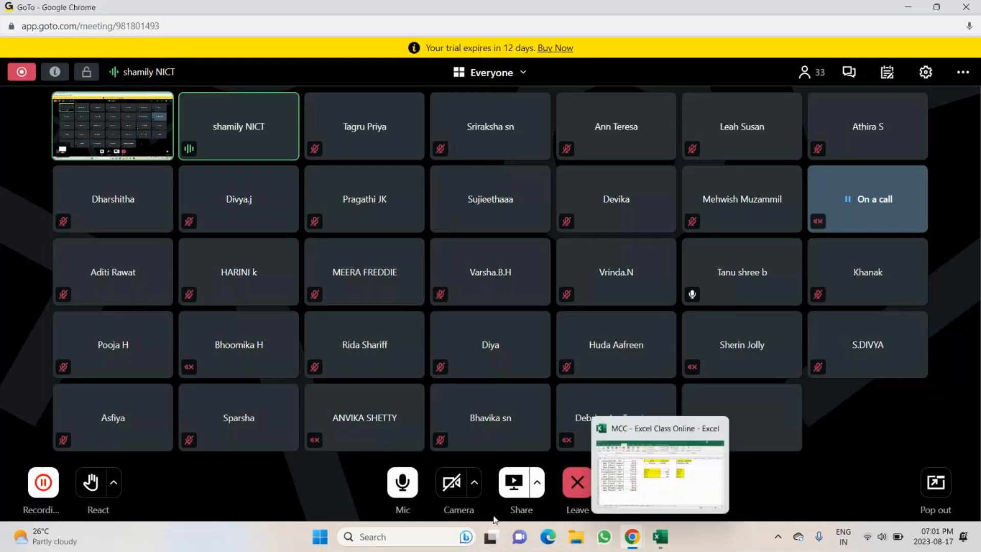
Mute the microphone in the meeting for a while and turn it back on.
left_click(403, 486)
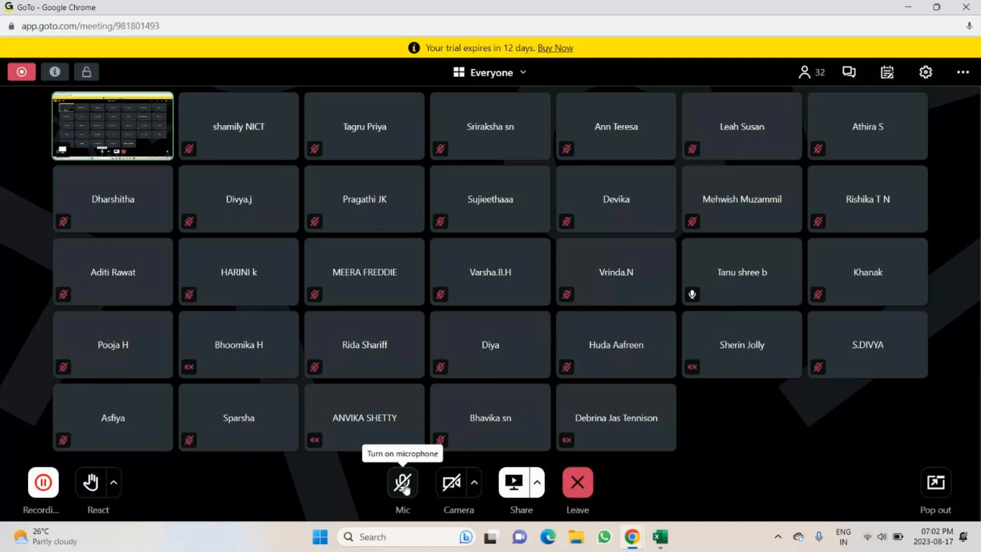
left_click(404, 489)
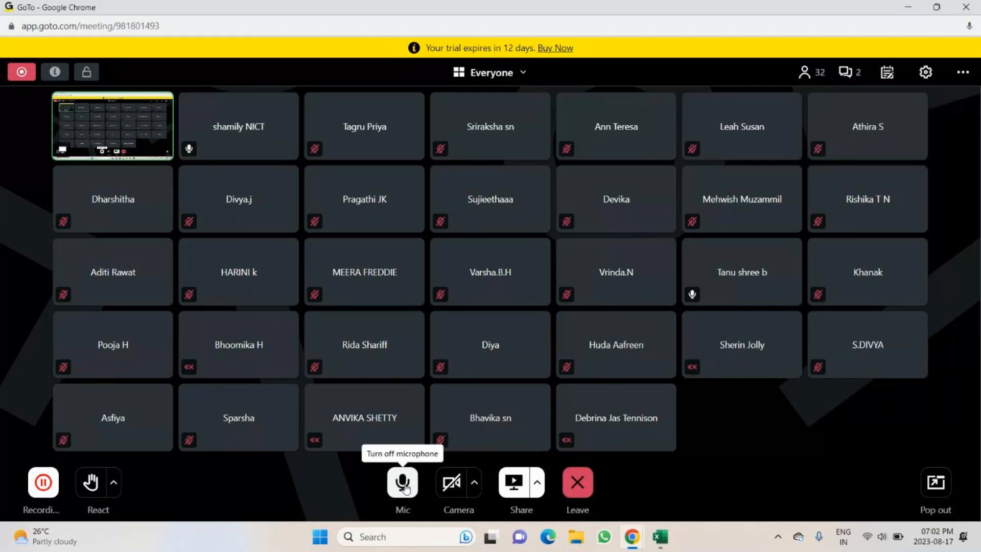
left_click(403, 487)
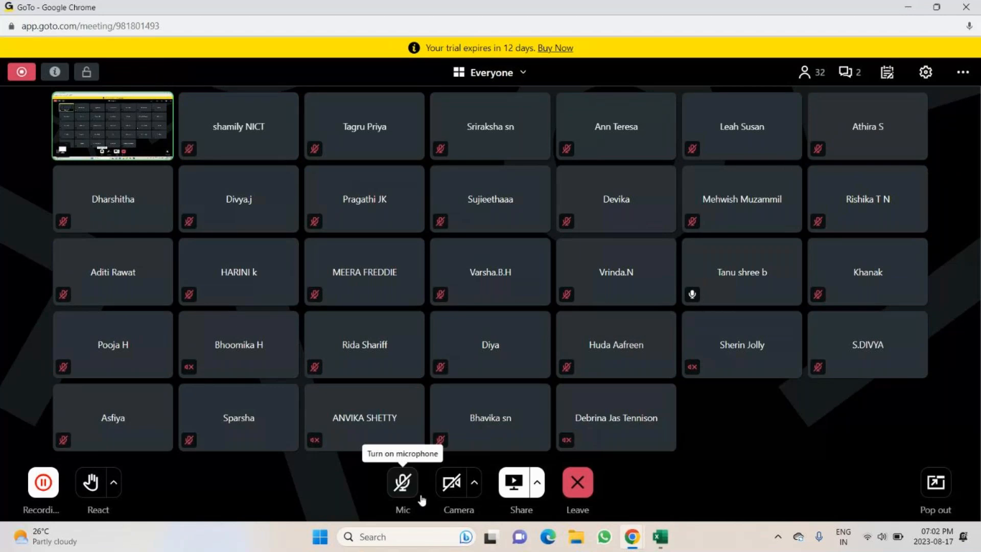
left_click(404, 481)
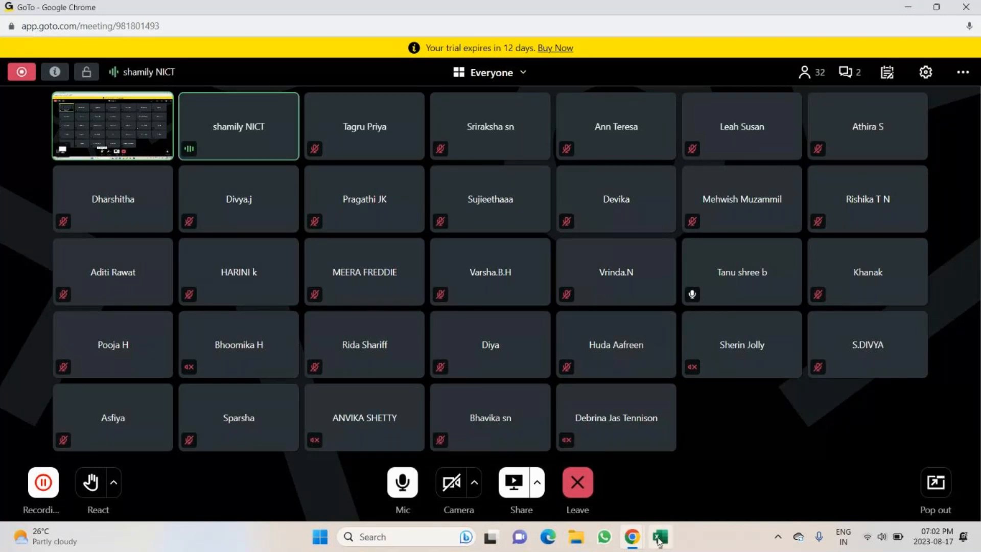
Return to the Excel workbook and add a new blank worksheet after Sheet9.
left_click(659, 542)
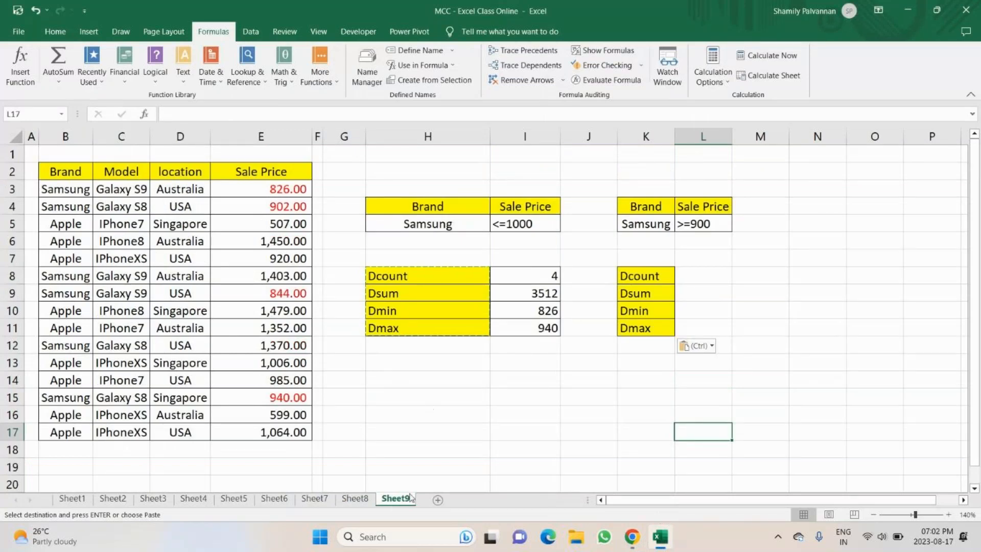
left_click(437, 500)
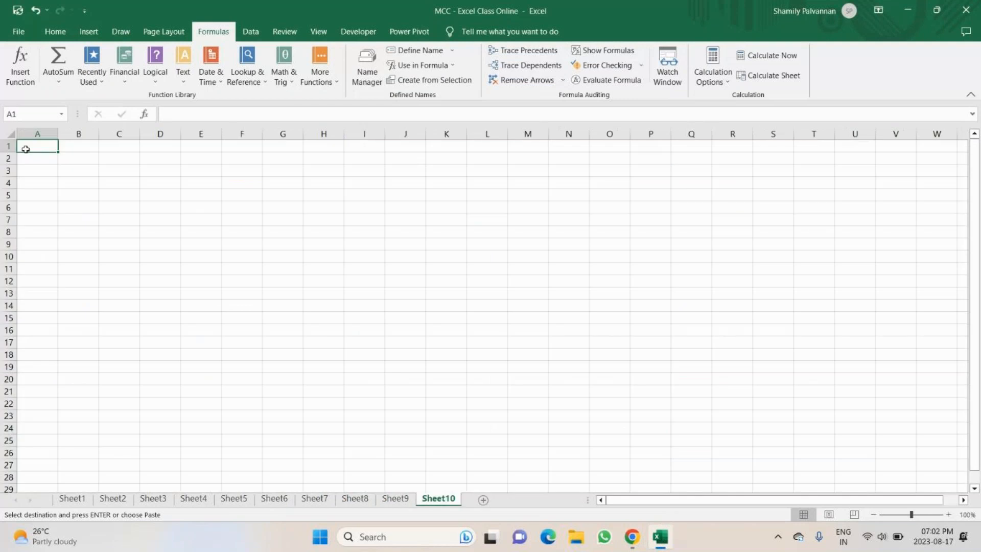
Enter the heading "Text function" in cell B2 of Sheet10.
left_click(74, 161)
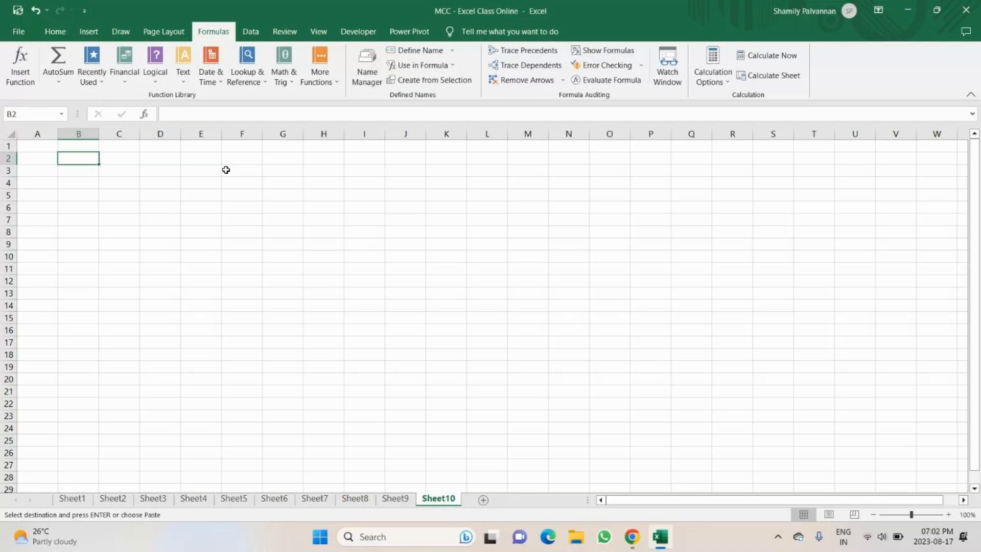
type("Data")
key("BackSpace")
key("BackSpace")
key("BackSpace")
key("BackSpace")
type("Test")
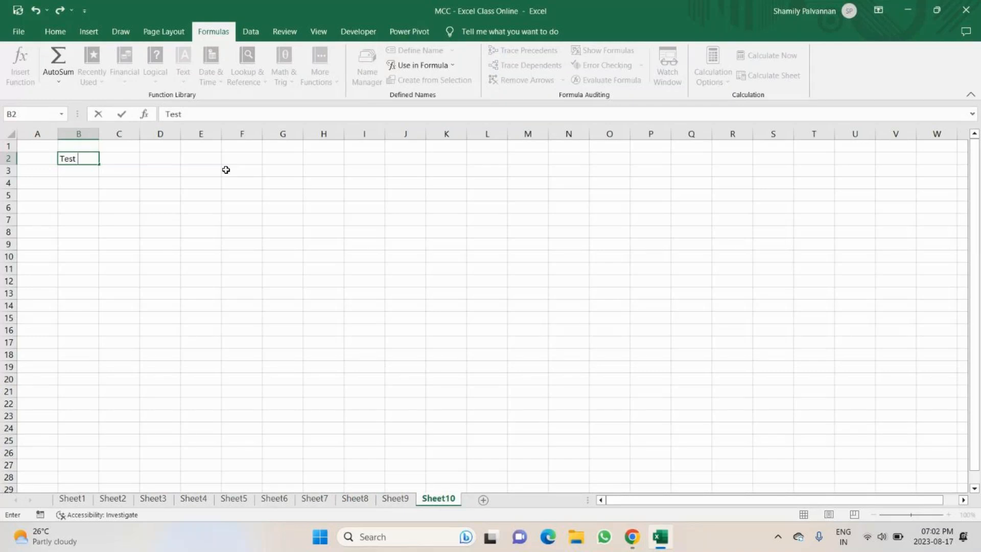
key("BackSpace")
key("BackSpace")
key("BackSpace")
type("xt function")
key("Return")
key("Return")
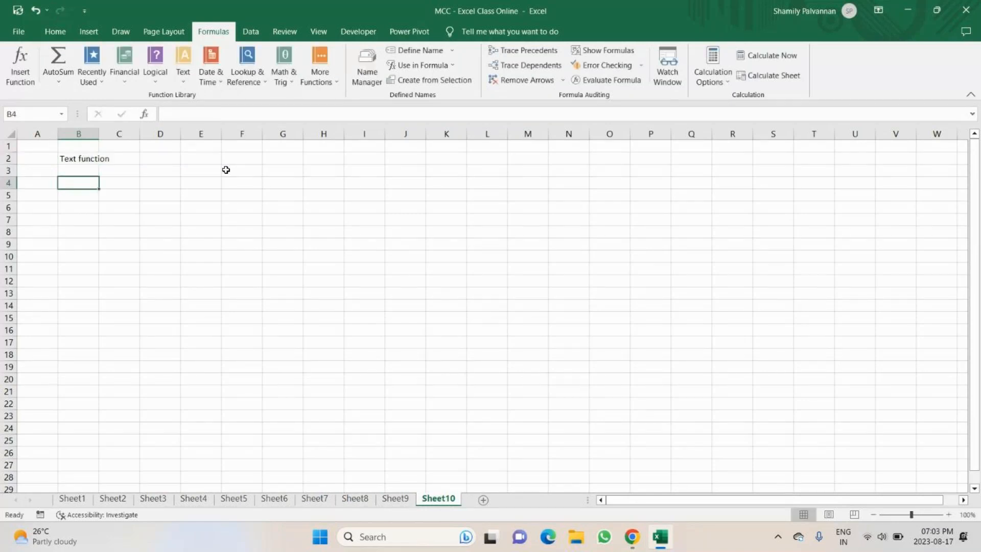
Enter the letters N, I, C and T one per cell in B4:B7.
type("N")
key("Return")
type("I")
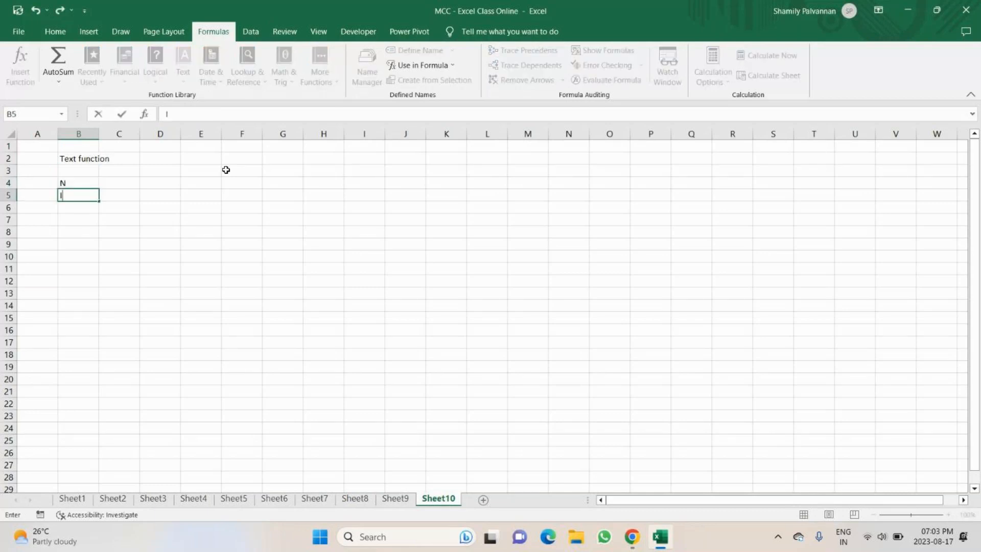
key("Return")
type("C")
key("Return")
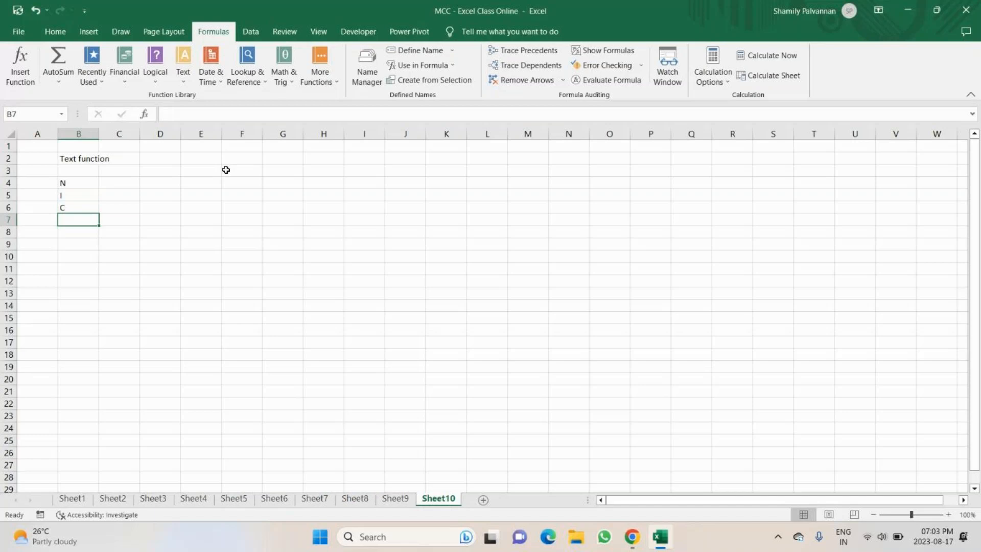
type("T")
key("Return")
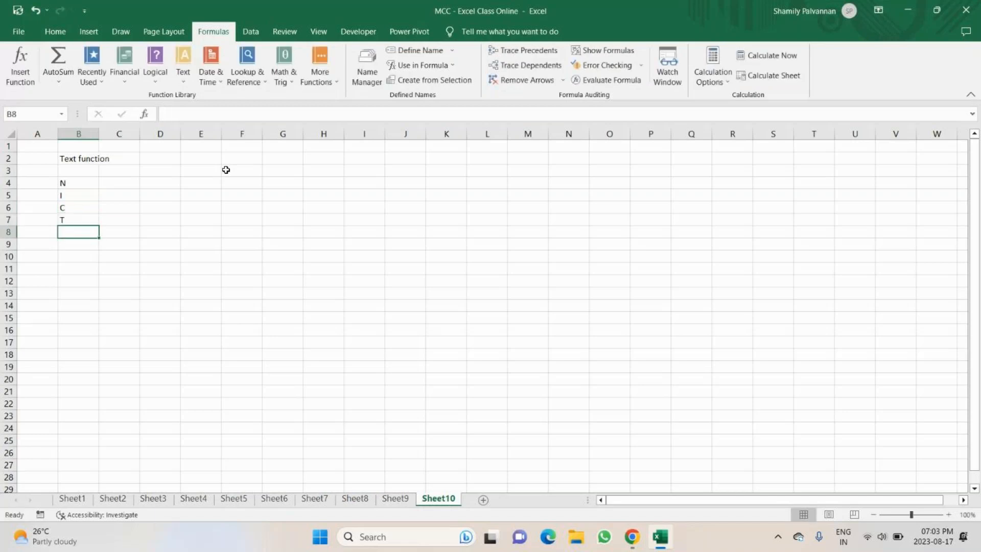
Apply all borders to the letter cells B4:B7.
left_click_drag(66, 181, 77, 221)
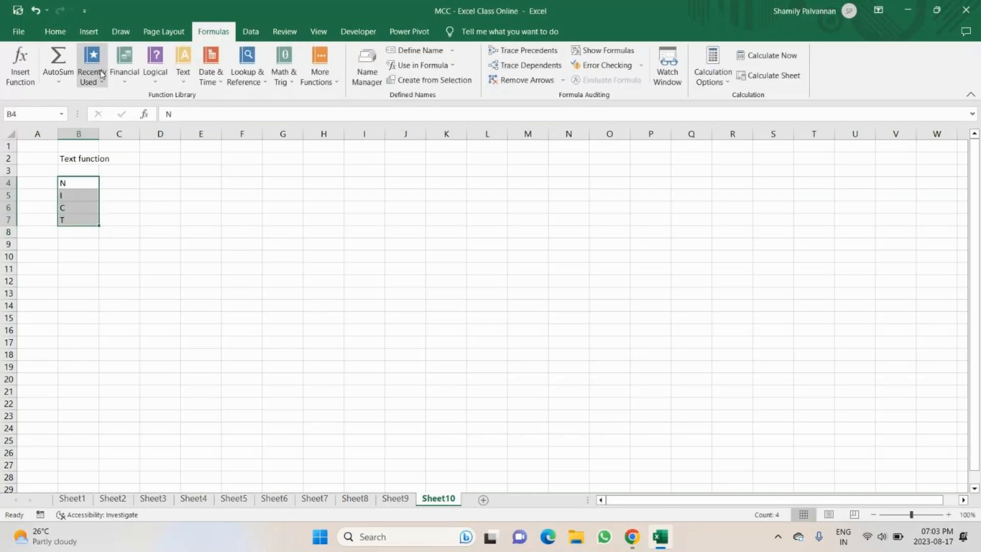
left_click(60, 33)
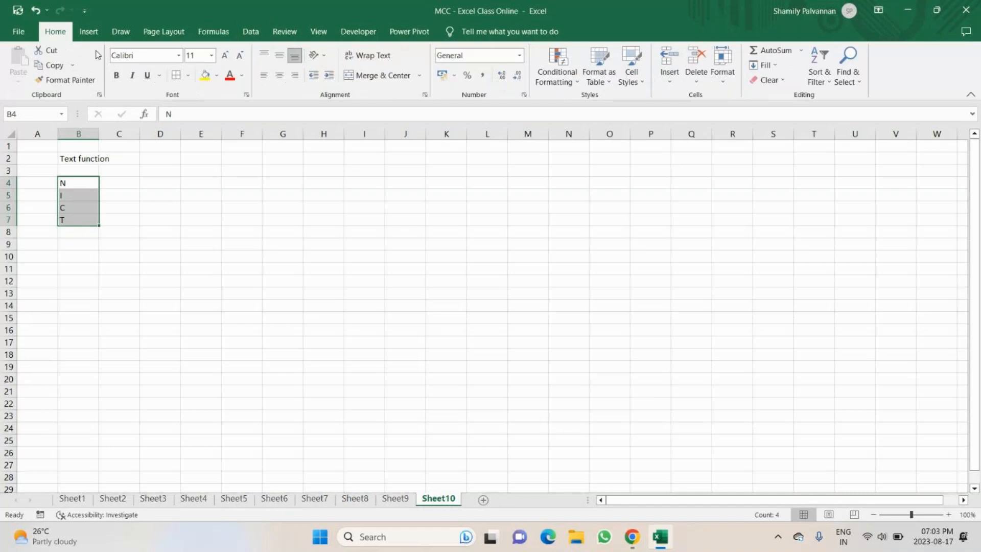
left_click(177, 76)
left_click(164, 214)
left_click_drag(77, 183, 76, 221)
left_click(164, 195)
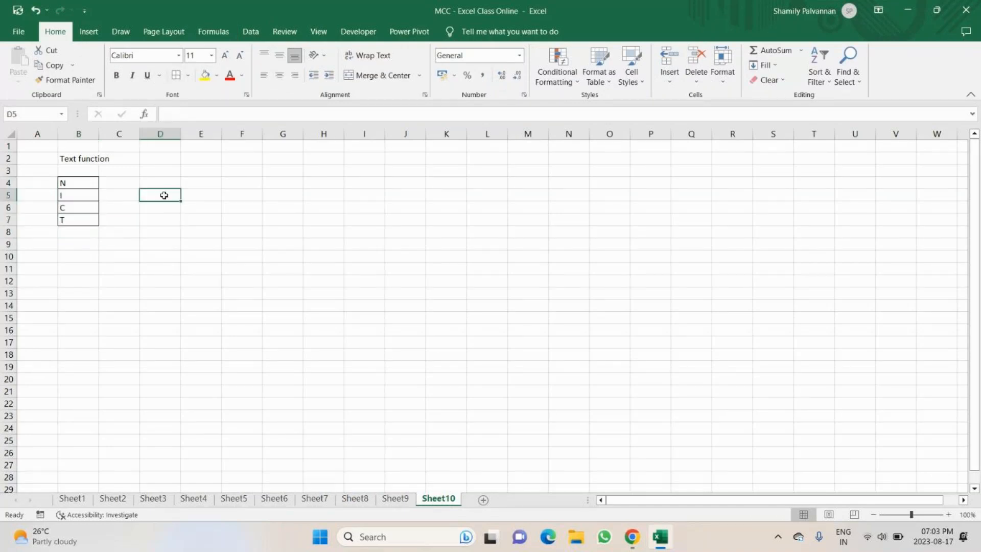
left_click(74, 184)
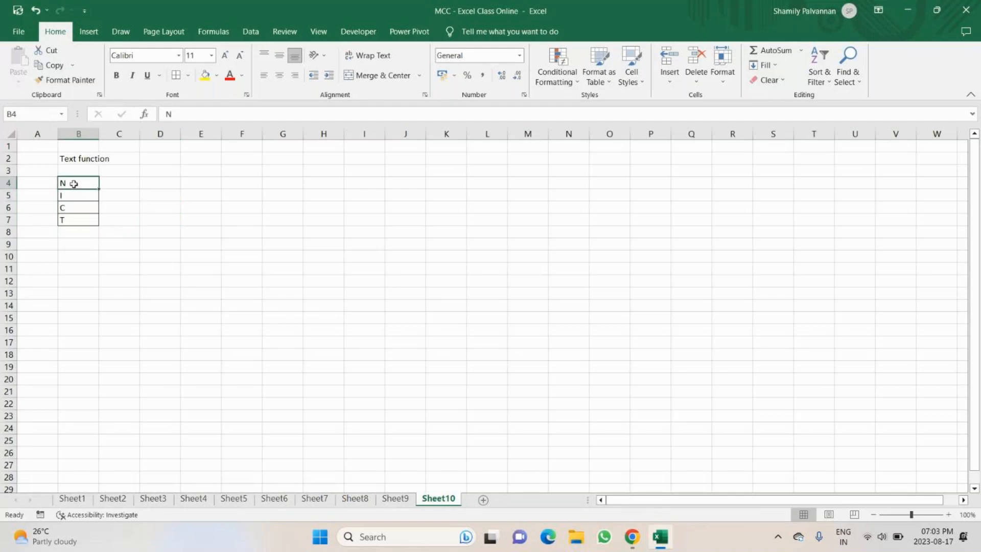
left_click(160, 194)
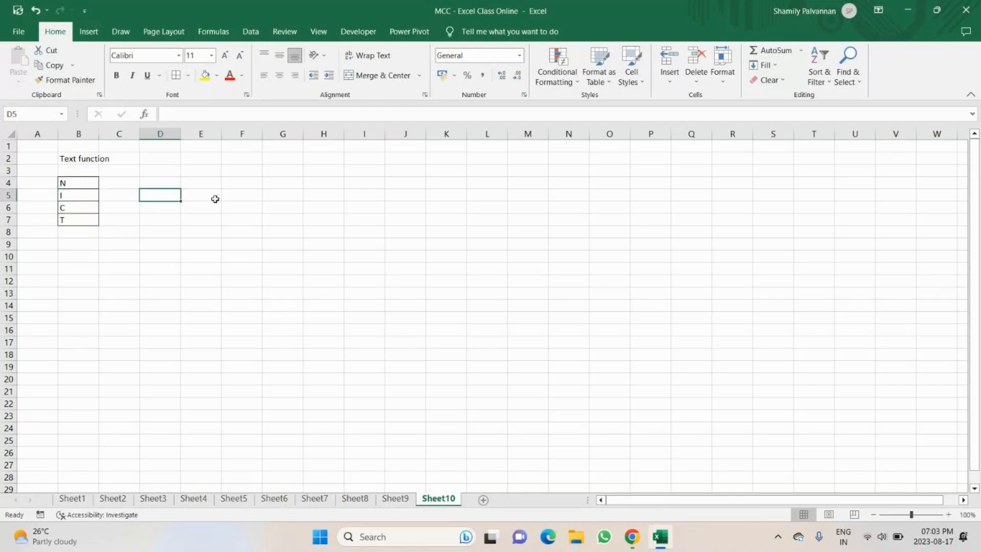
left_click_drag(82, 183, 74, 223)
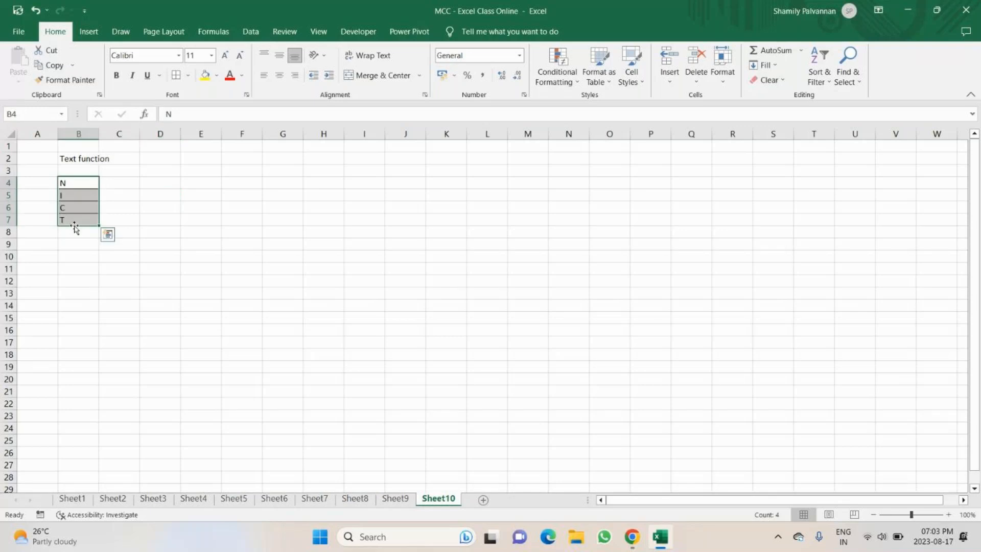
left_click(159, 196)
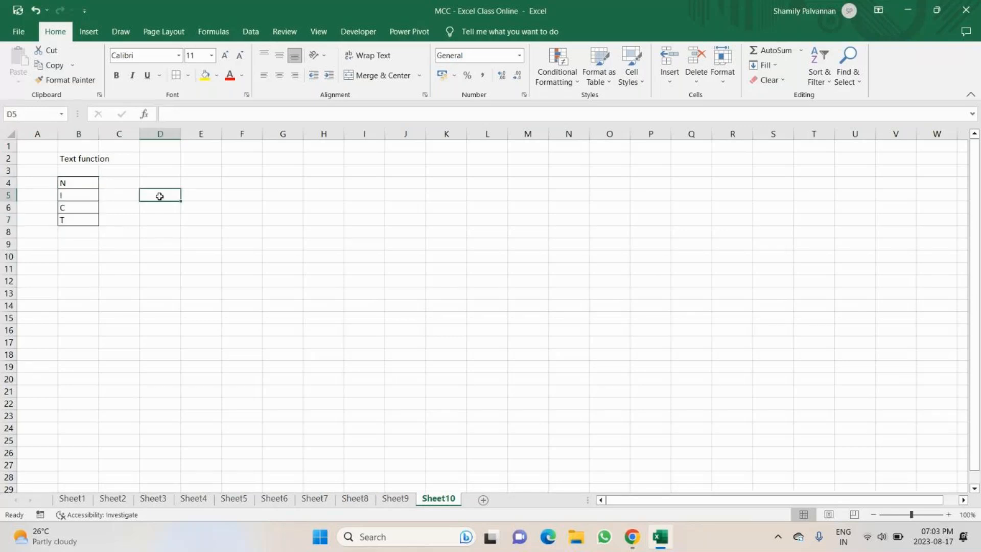
left_click(84, 181)
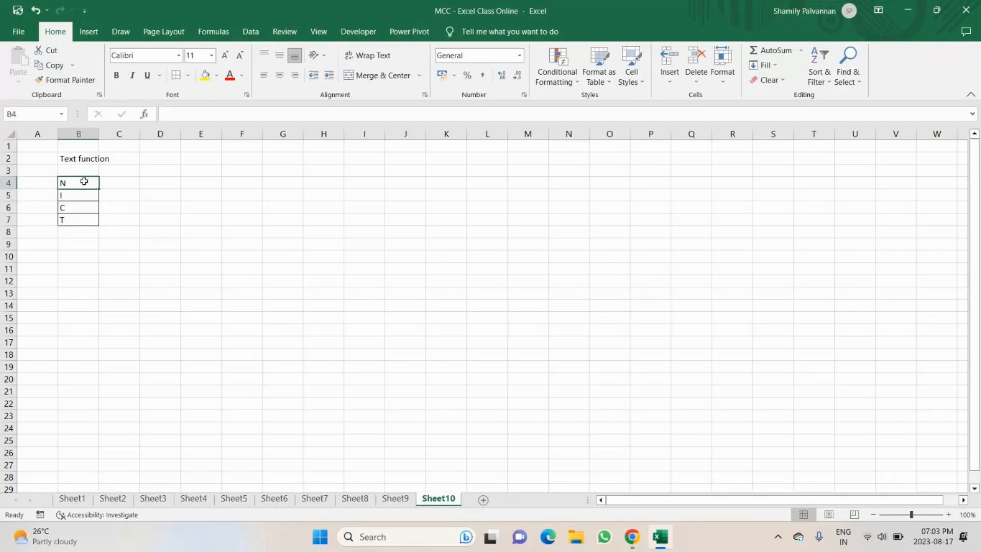
left_click_drag(84, 181, 79, 220)
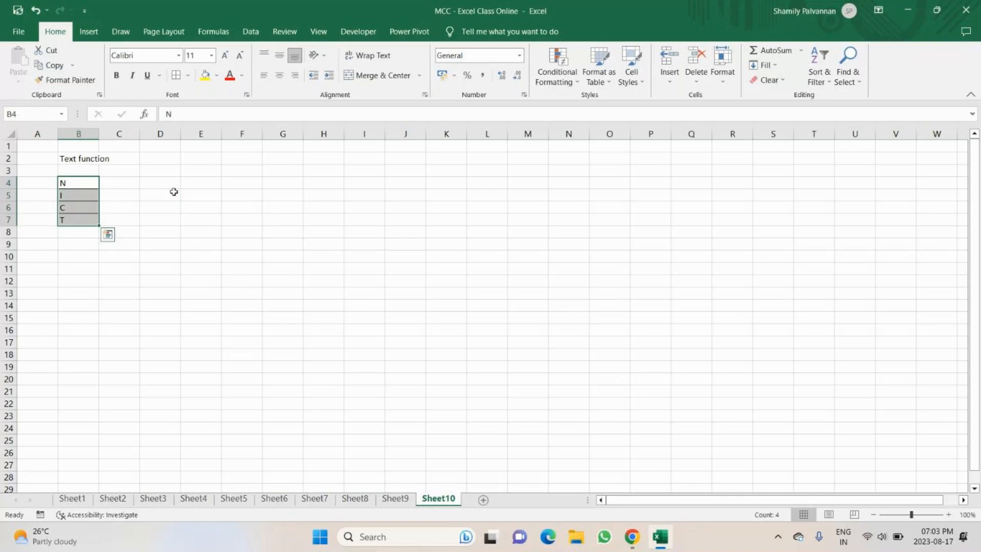
left_click(167, 196)
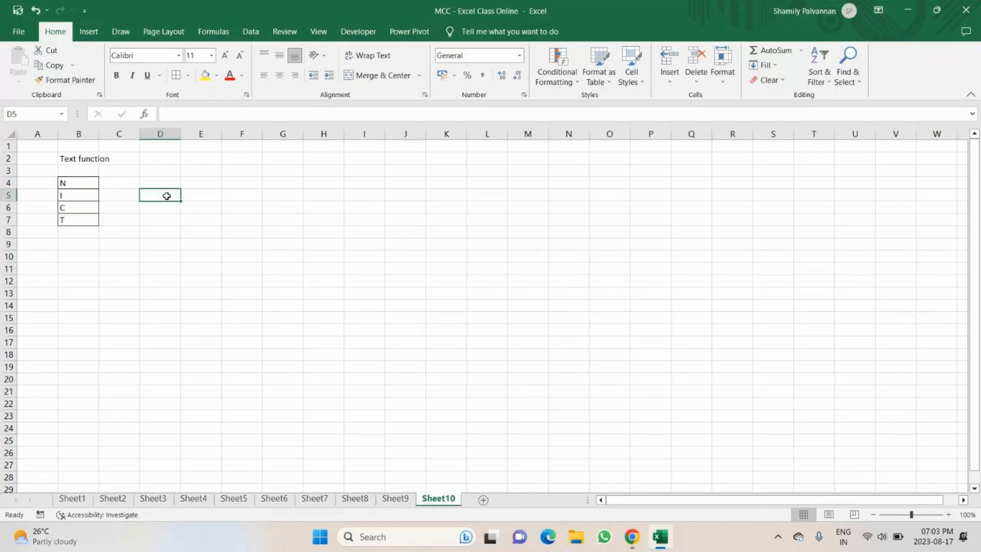
Switch to the GoTo meeting, check the chat messages, close the chat and return to the Excel workbook.
key("alt+Tab")
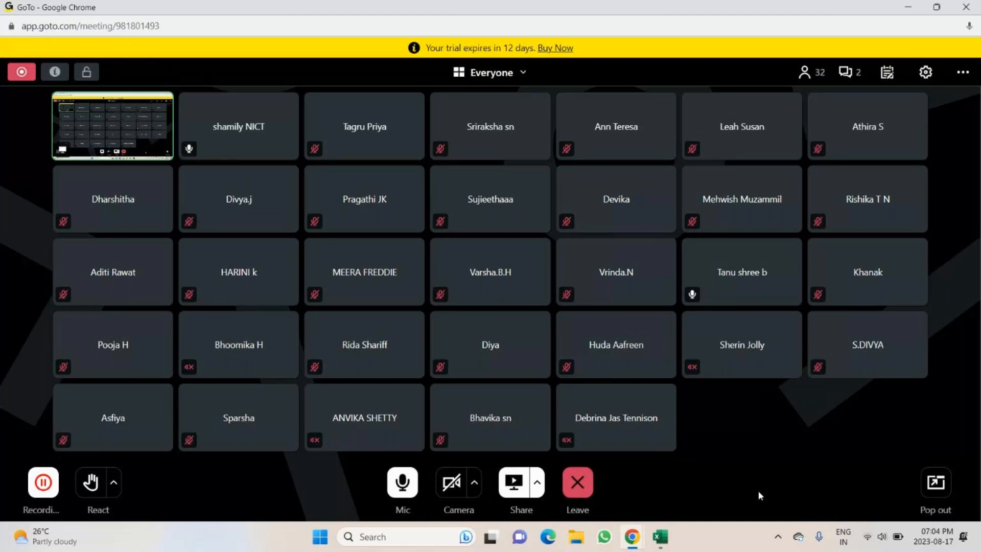
left_click(846, 74)
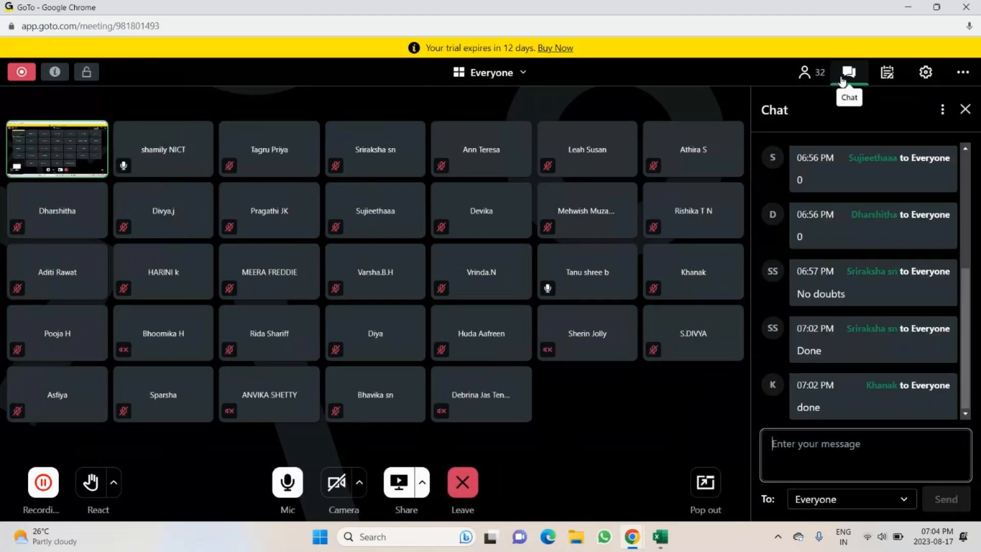
left_click(966, 110)
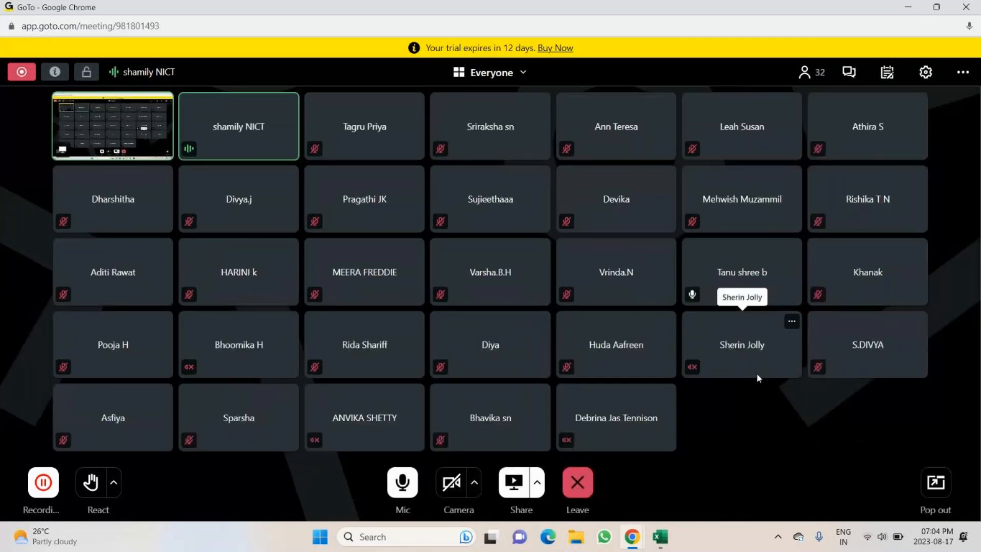
left_click(661, 537)
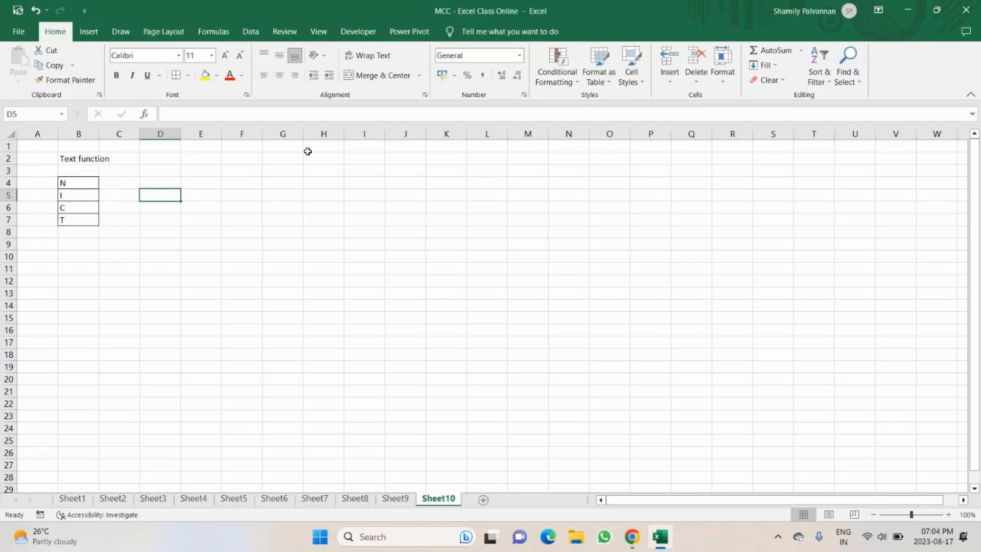
Widen column G and list the text functions upper, lower, Proper and trim in G2:G5.
left_click_drag(303, 134, 365, 133)
left_click(344, 159)
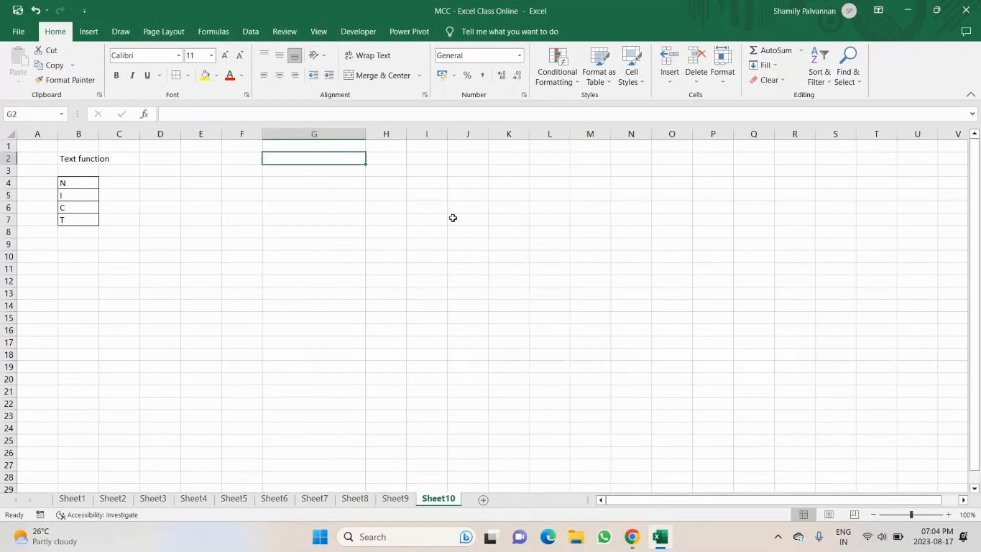
type("upper")
key("Return")
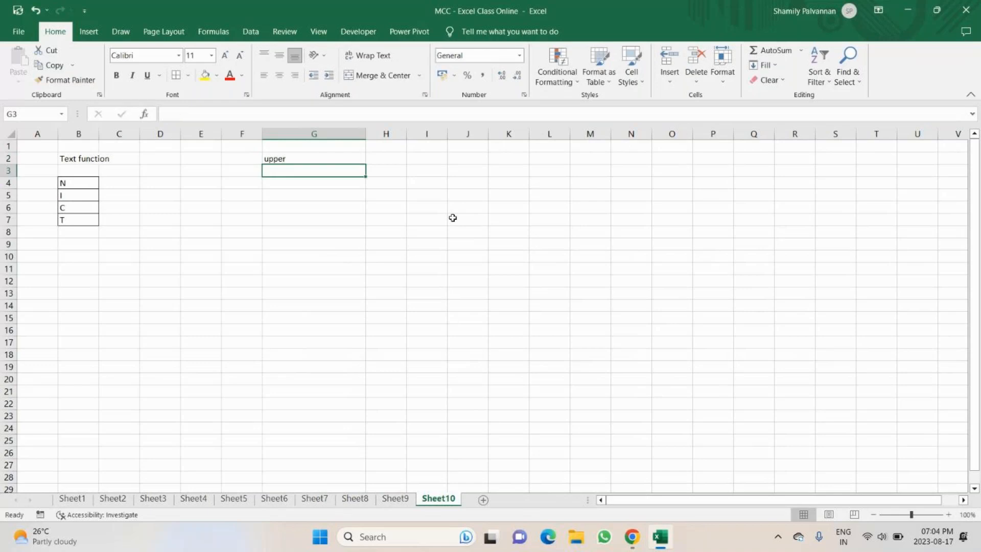
type("lower")
key("Return")
type("Proper")
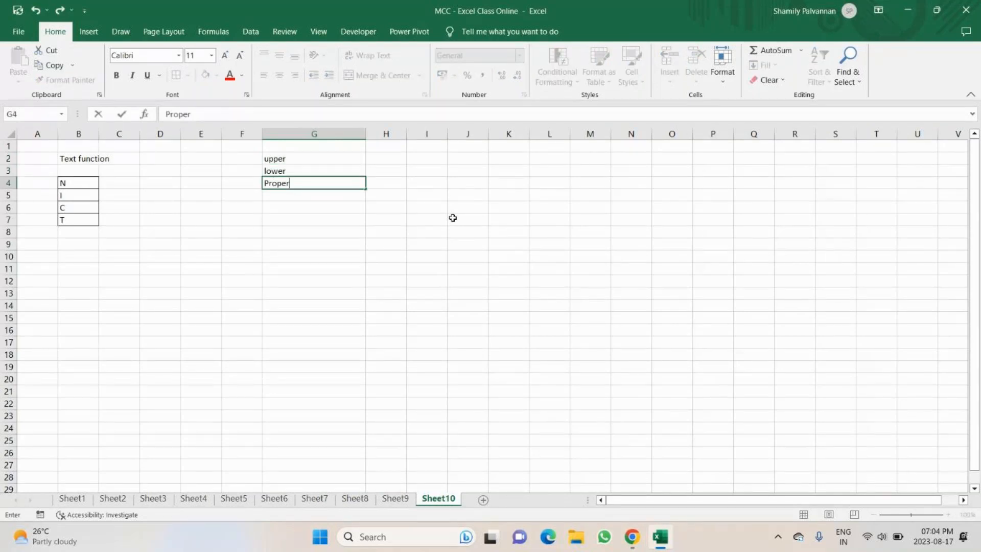
key("Return")
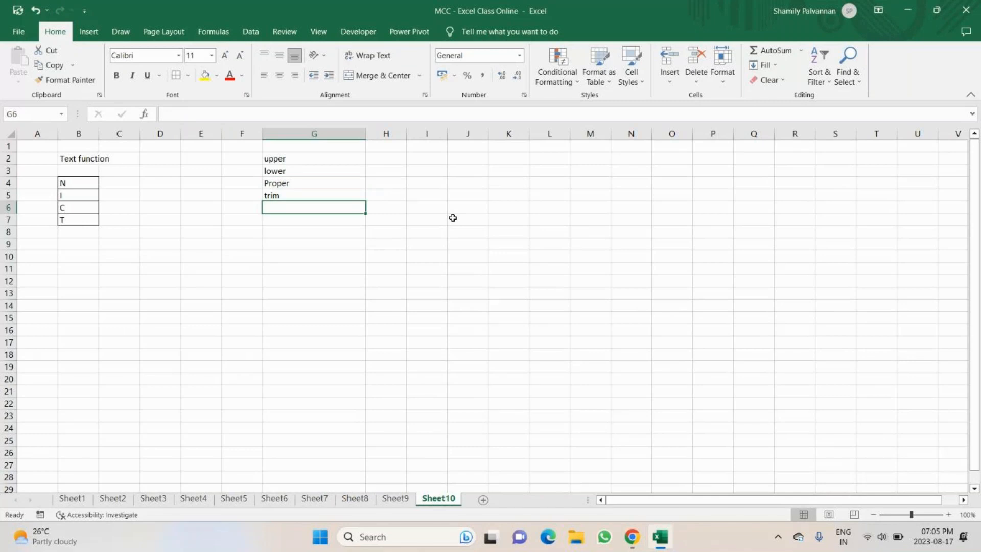
Continue the function list with left, mid and Right in G6:G8, correcting the misspelled "ledft" entry.
type("ledft")
key("Return")
double_click(316, 208)
key("BackSpace")
key("BackSpace")
key("BackSpace")
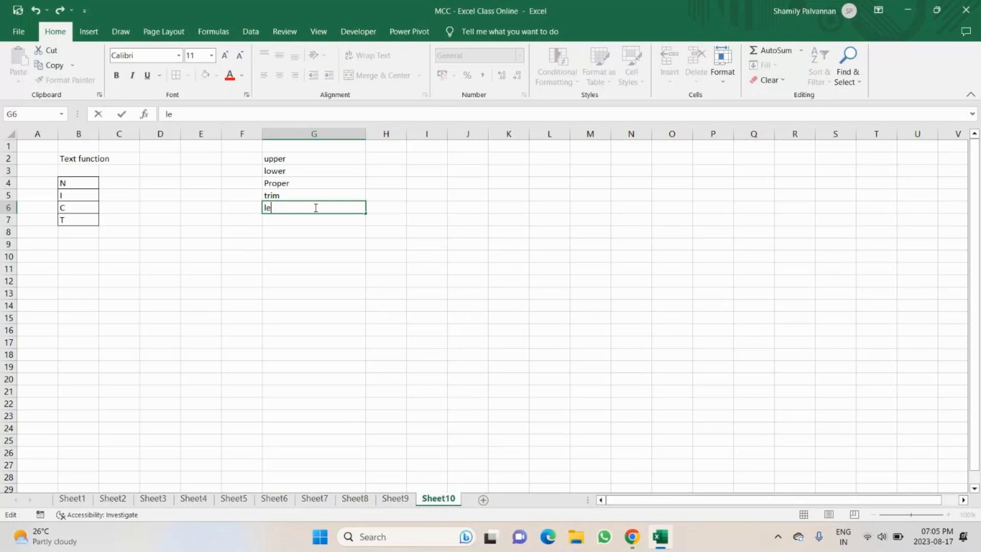
type("ft")
key("Return")
type("m")
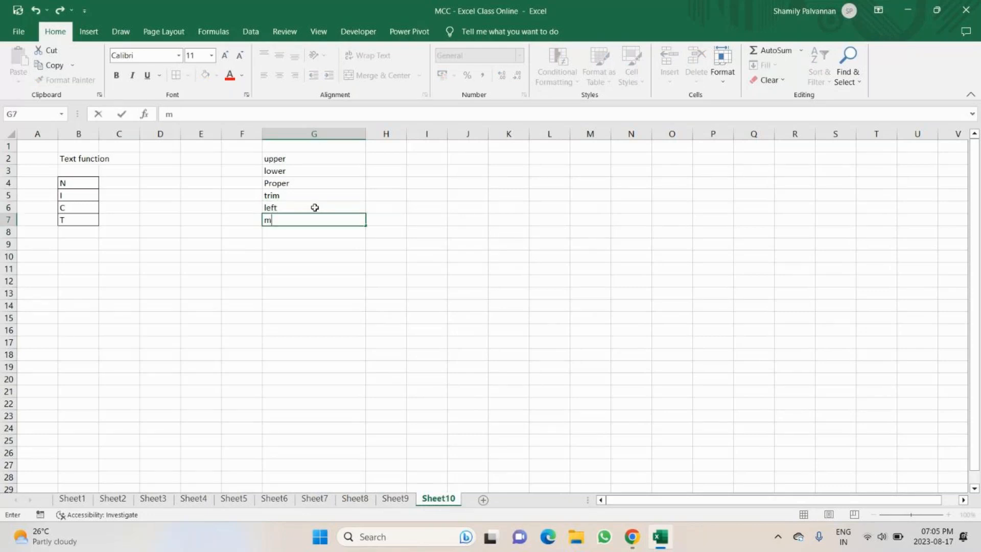
type("id")
key("Return")
type("Right")
key("Return")
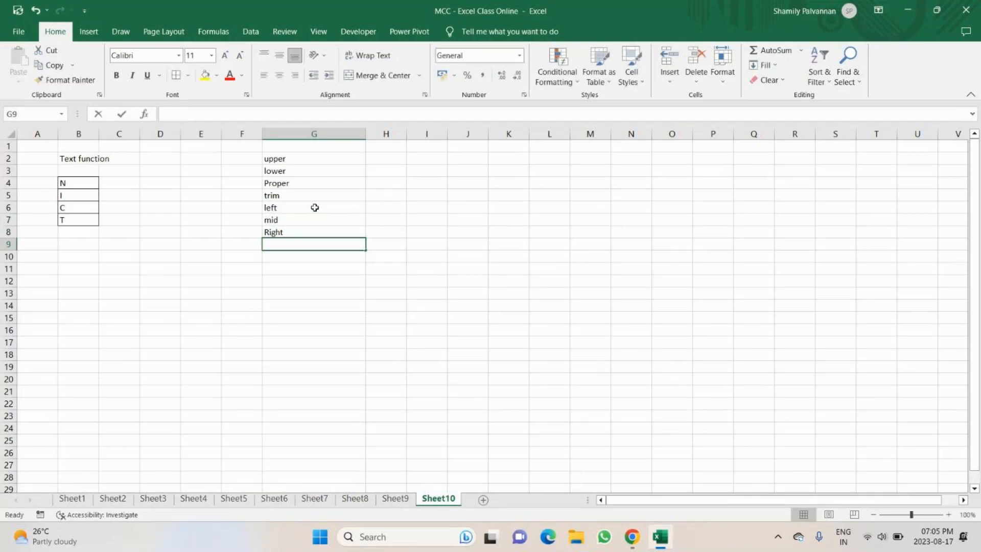
Add Char, code and Concatenate to the function list in G9:G11.
type("Char")
key("Return")
type("char")
type("ode")
key("Return")
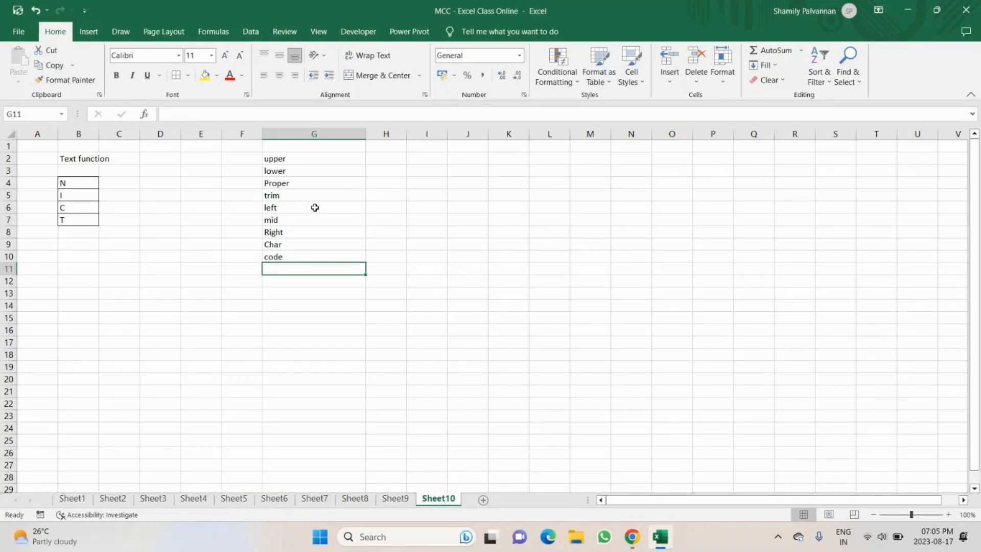
type("Conc")
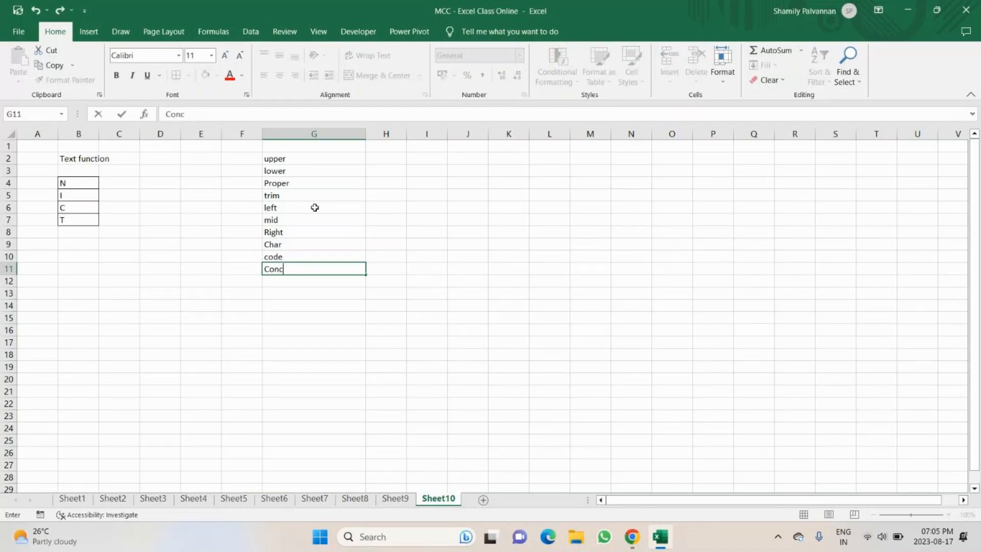
type("atenate")
key("Return")
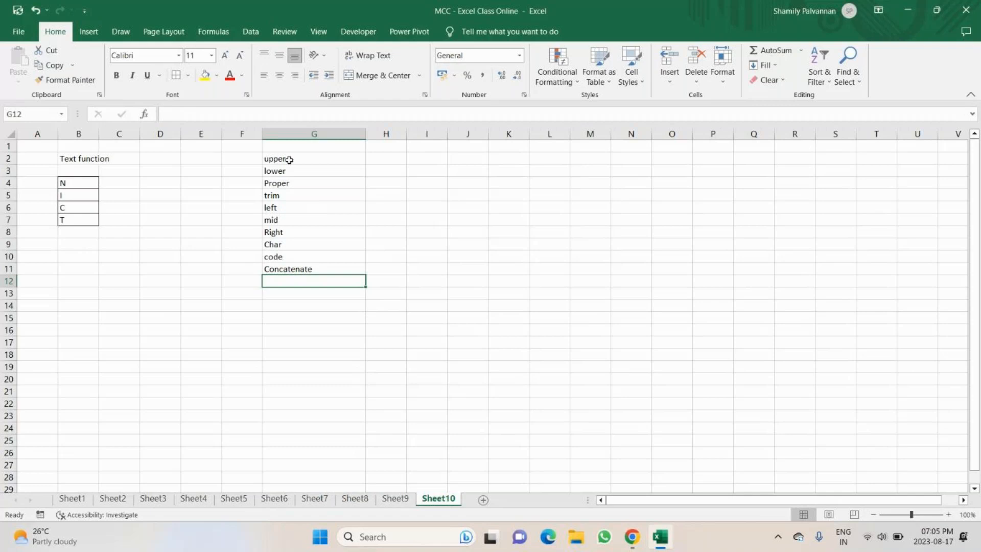
Give the function list in G2:G11 a yellow fill and all borders.
left_click_drag(290, 160, 307, 270)
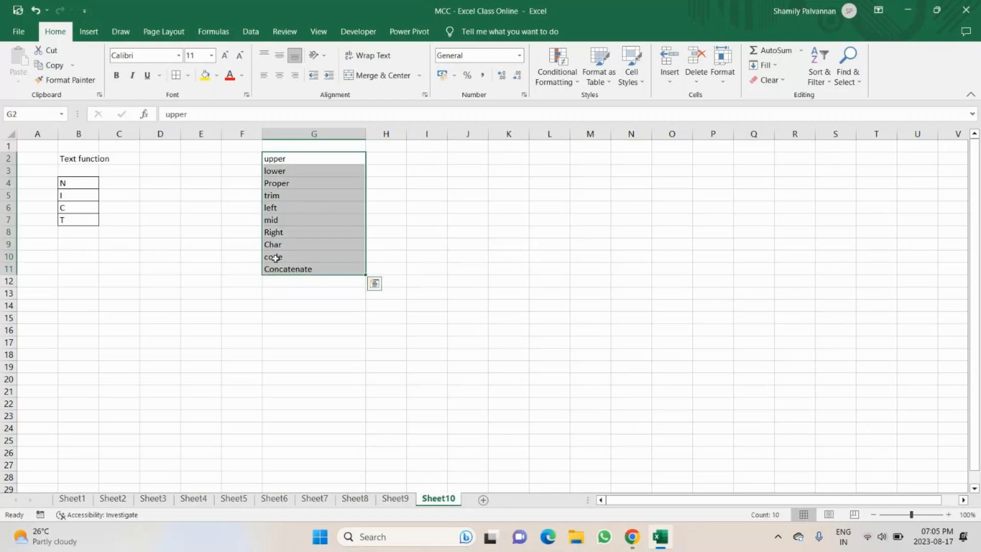
left_click(205, 75)
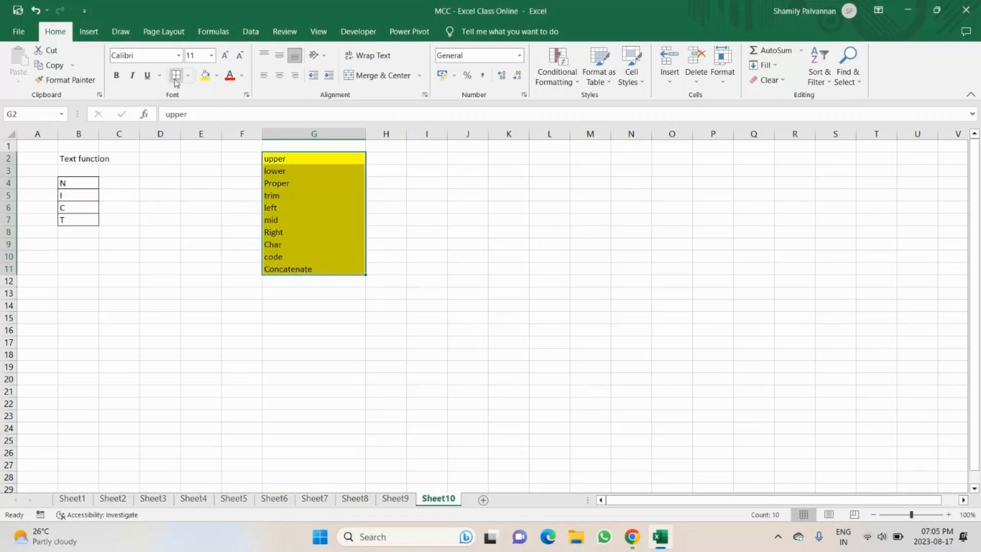
left_click(175, 77)
left_click(508, 207)
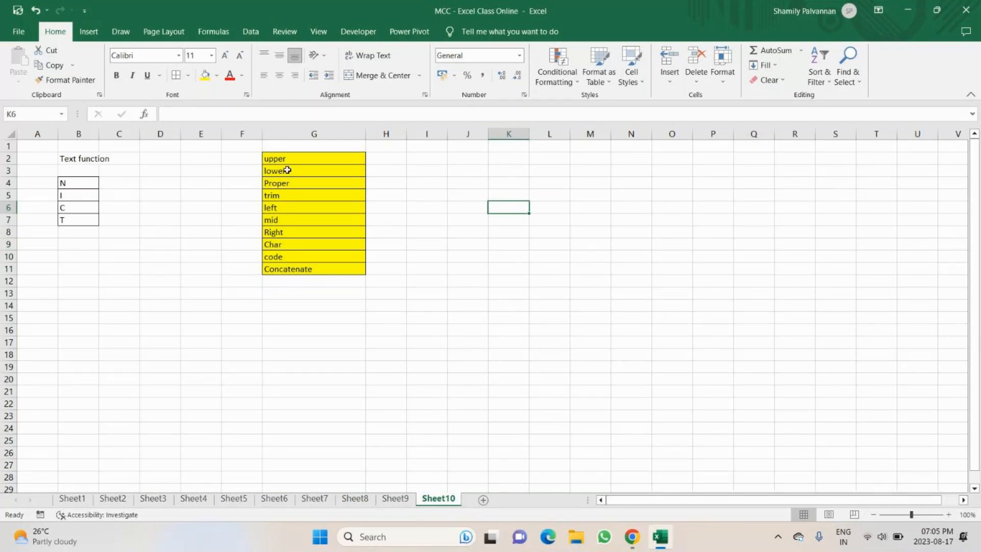
Zoom the worksheet in to 120% and select the trim entry in the function list.
left_click(949, 515)
left_click(949, 514)
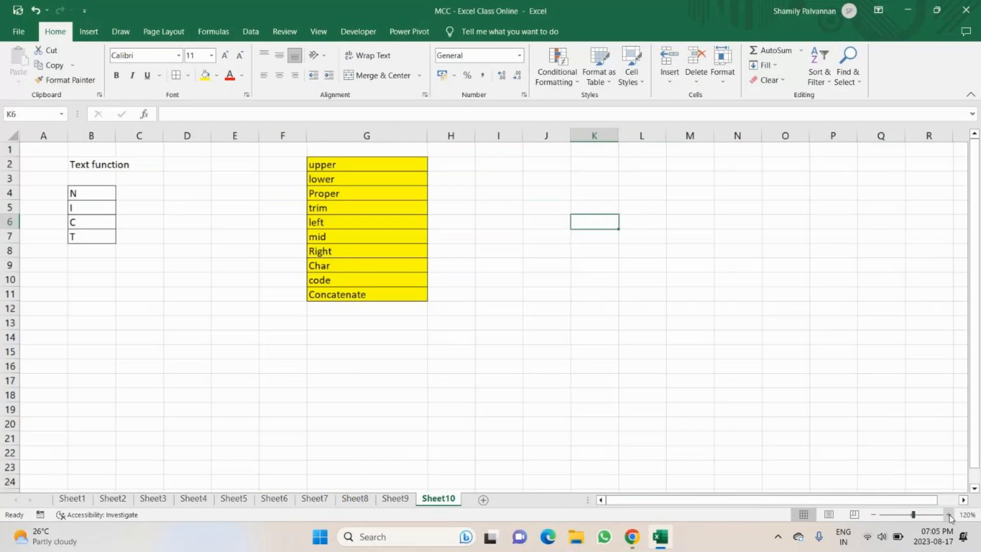
left_click(333, 210)
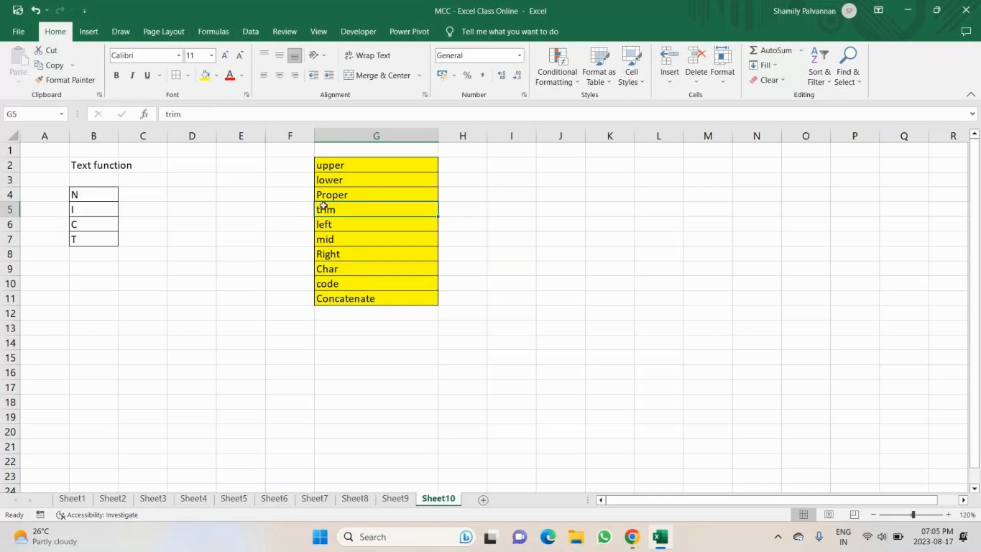
Format the trim and Concatenate entries in the function list as bold red text.
left_click(230, 76)
left_click(117, 75)
key("ctrl+Down")
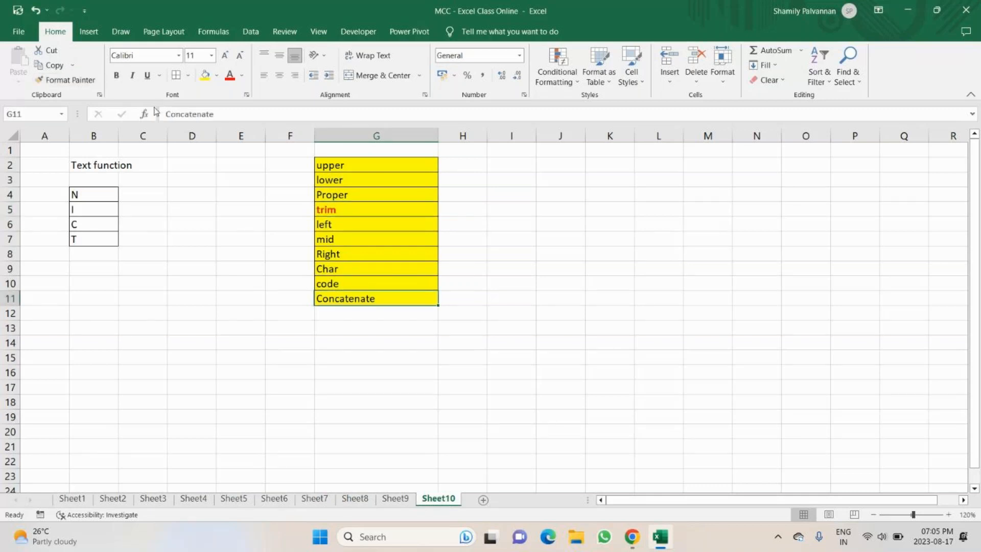
left_click(230, 75)
left_click_drag(87, 202, 100, 242)
key("ctrl+End")
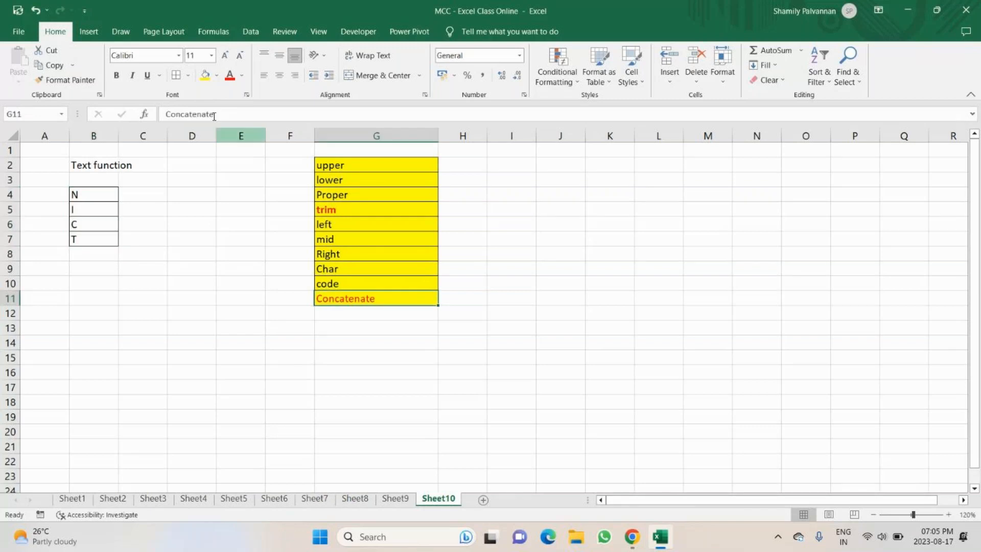
left_click(118, 77)
left_click(99, 196)
left_click(94, 210)
left_click(87, 224)
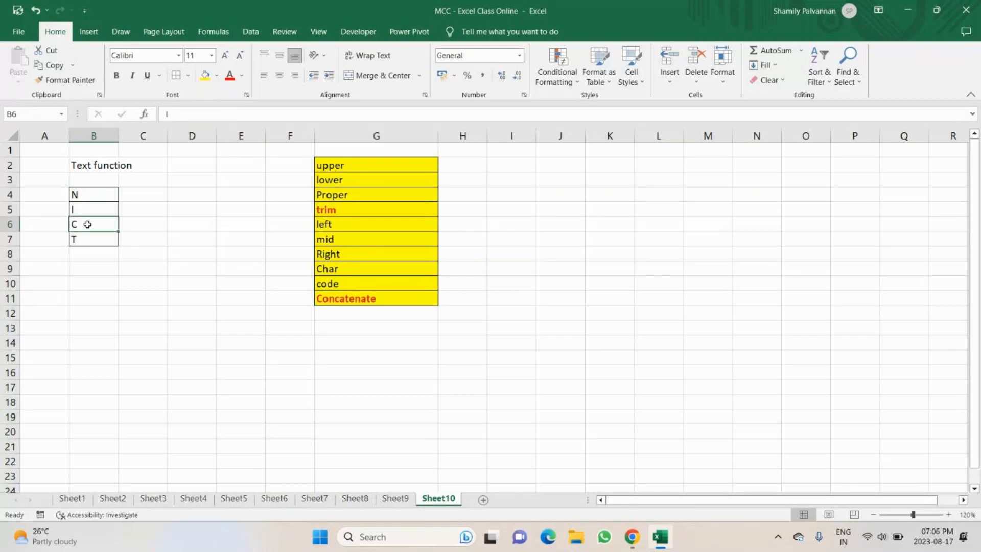
left_click(92, 239)
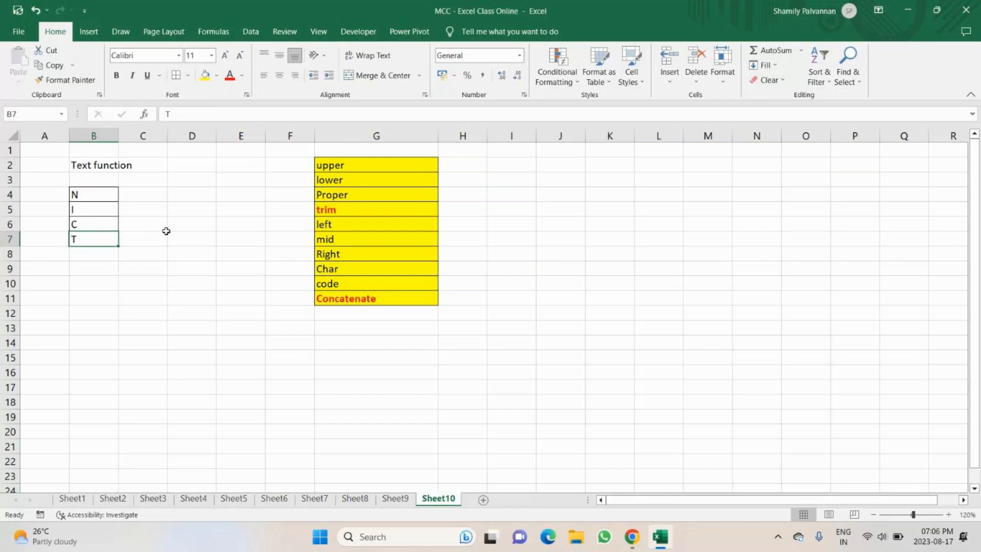
Join the letters in B4:B7 in cell B9 with the formula =CONCATENATE(B4,B5,B6,B7).
left_click(93, 270)
type("=")
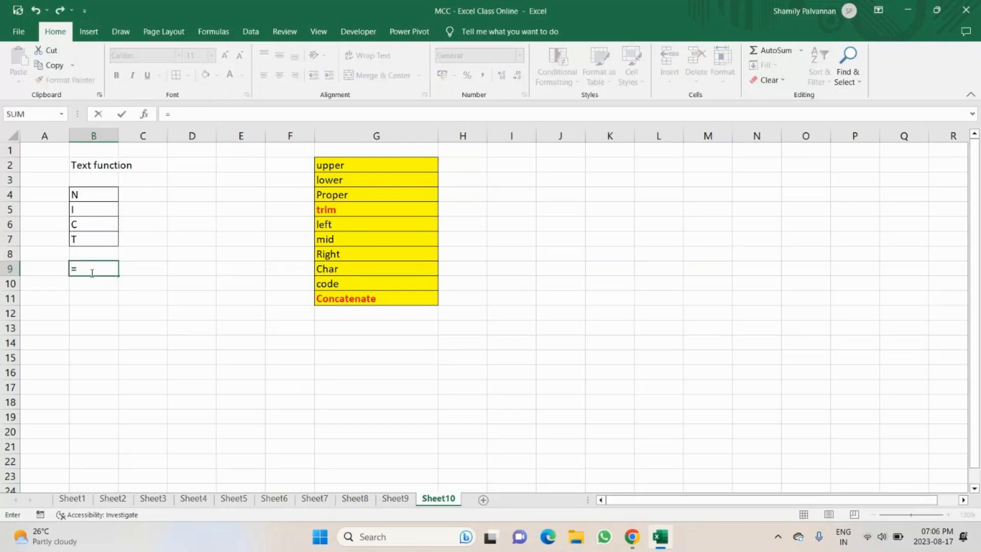
type("conca")
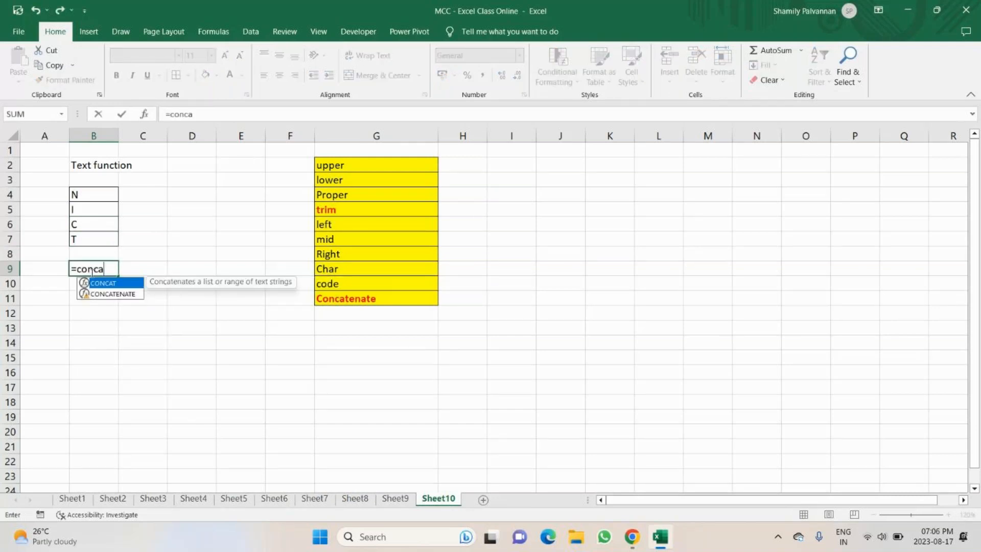
type("te")
key("Tab")
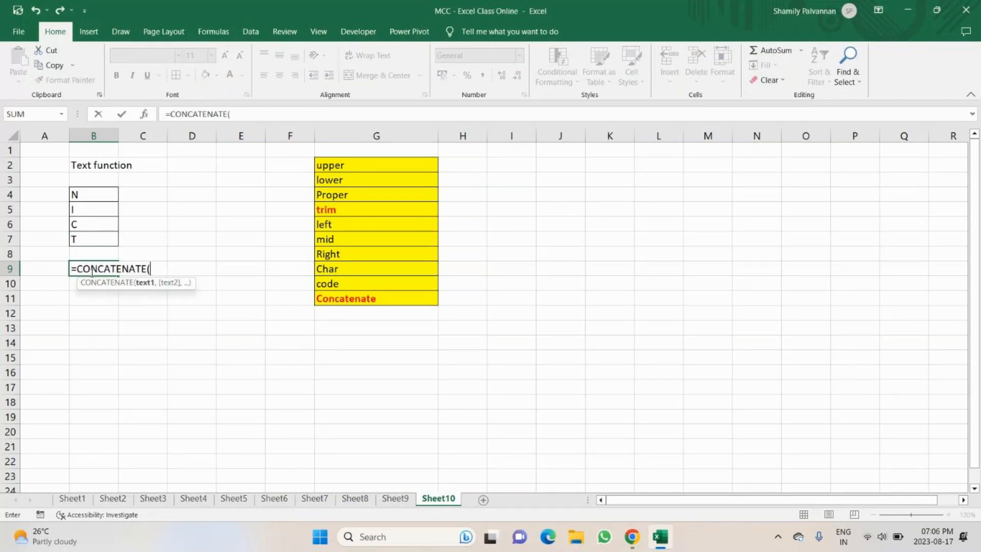
left_click(87, 201)
type(",")
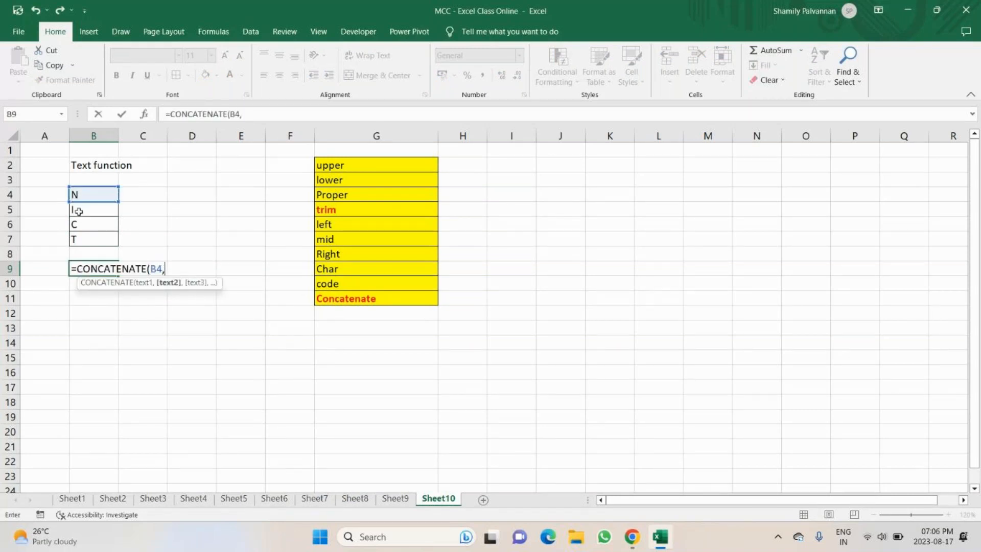
left_click(79, 211)
type(",")
left_click(81, 223)
type(",")
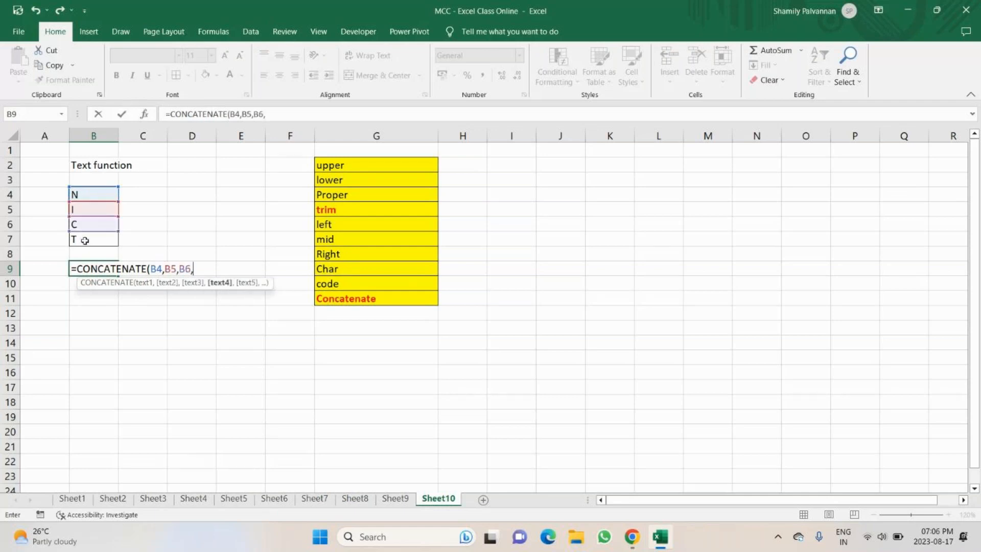
left_click(85, 241)
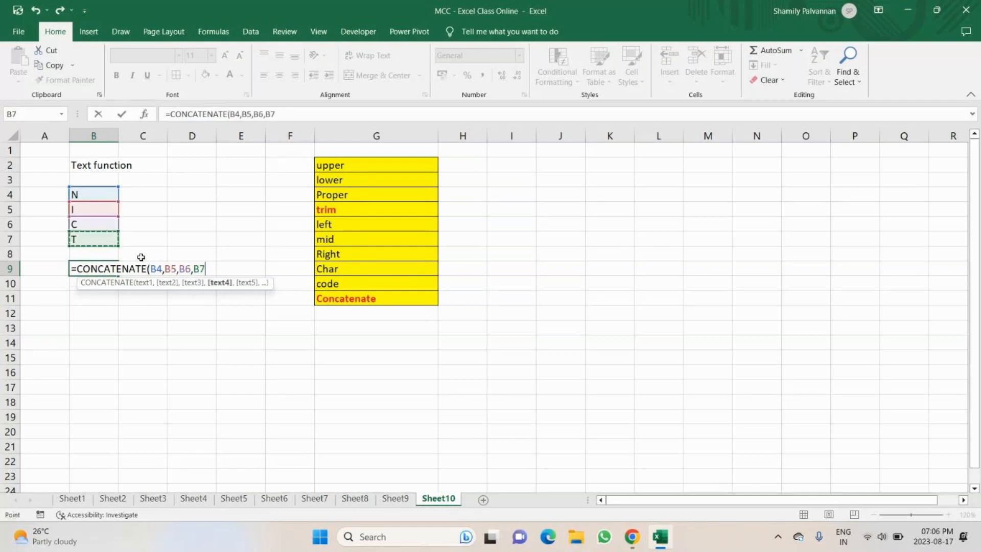
type(")")
key("Return")
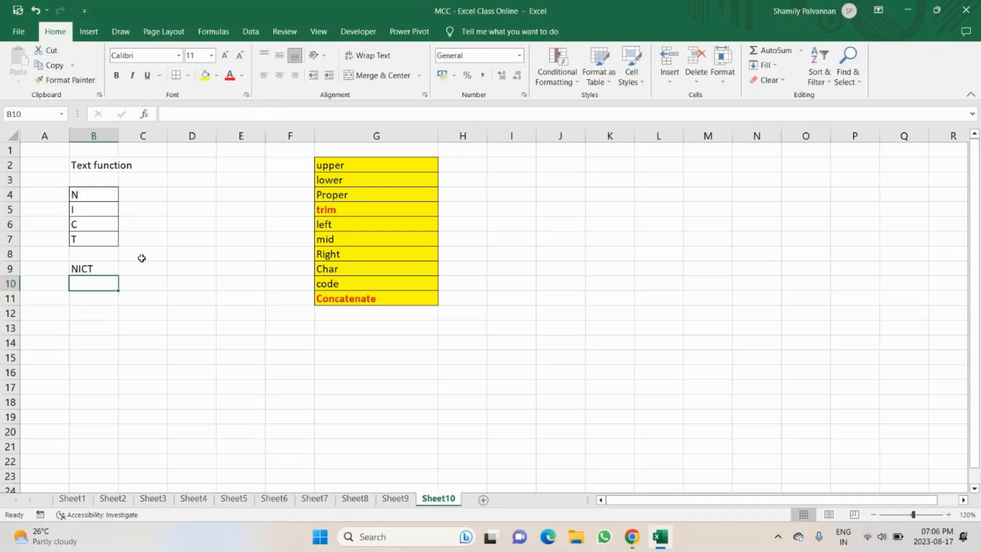
left_click(83, 269)
Enter the words Have, a, Nice and Day in cells B11 to B14, one word per cell.
double_click(85, 303)
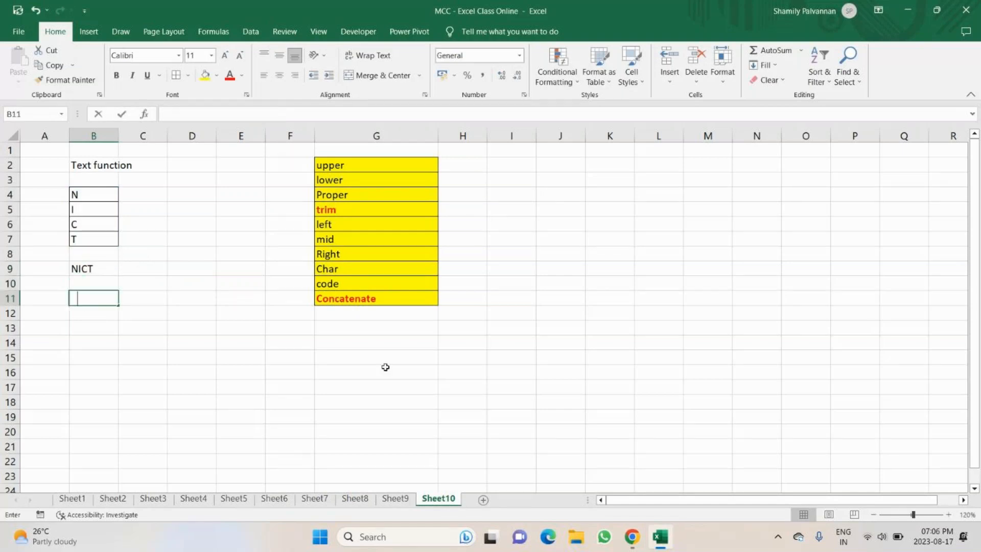
type("have")
key("BackSpace")
key("BackSpace")
key("BackSpace")
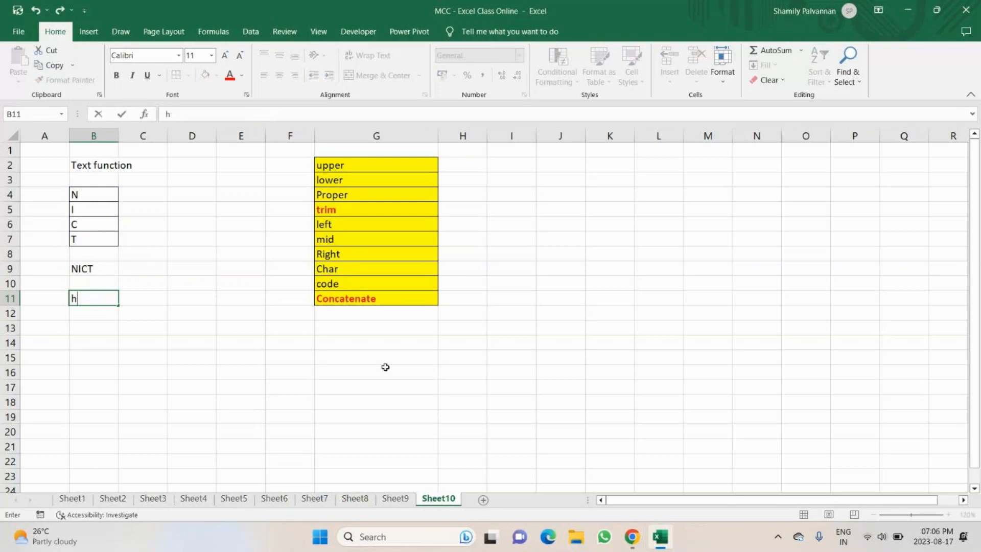
key("BackSpace")
type("Have")
key("Return")
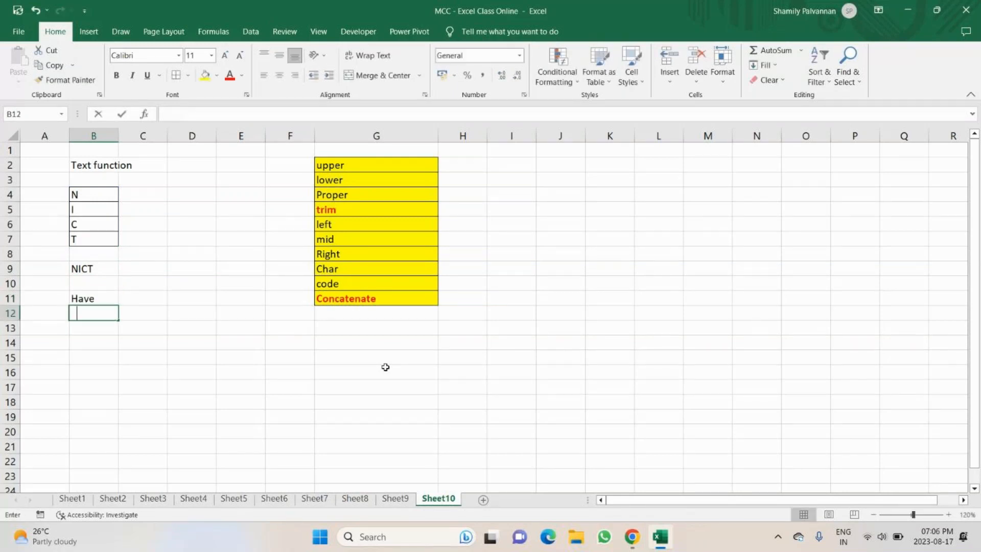
type("a")
key("Return")
type("Nice")
key("Return")
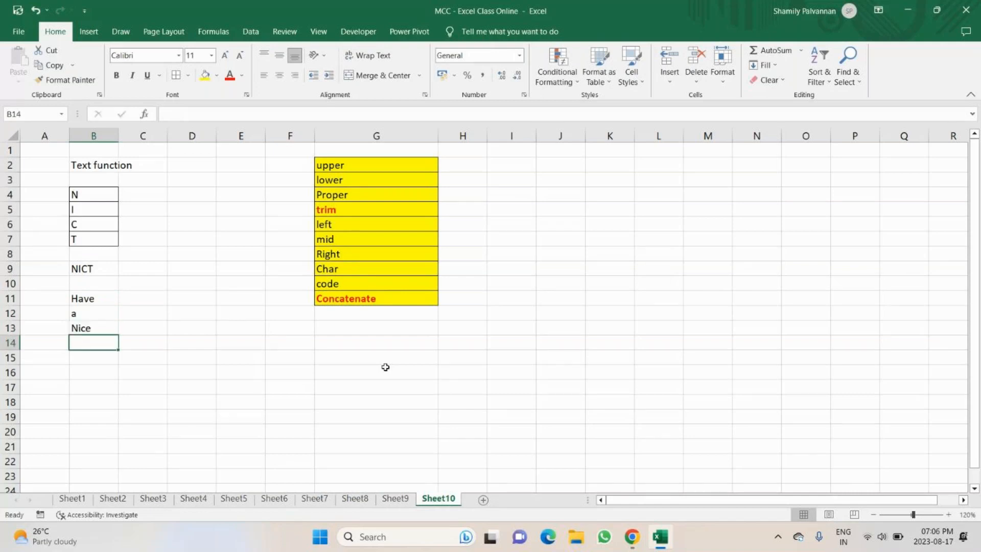
type("Day")
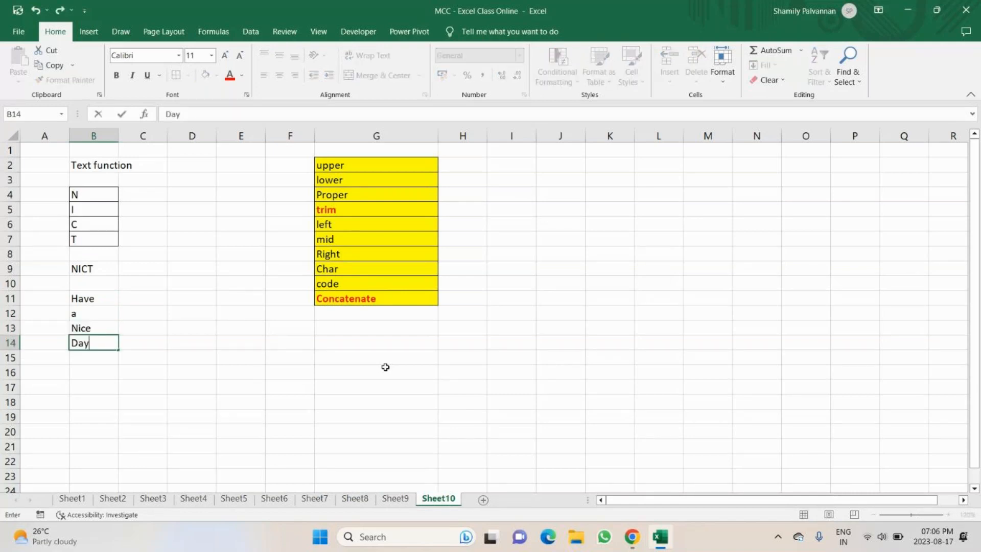
key("Return")
Join the four words in cell B17 with the formula =CONCATENATE(B11,B12,B13,B14).
left_click(86, 381)
type("=")
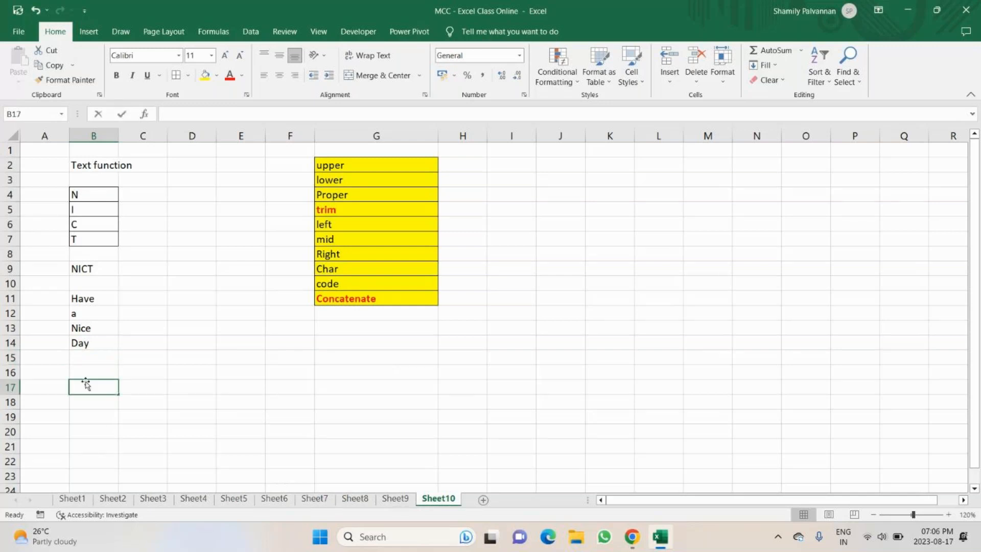
type("=comac")
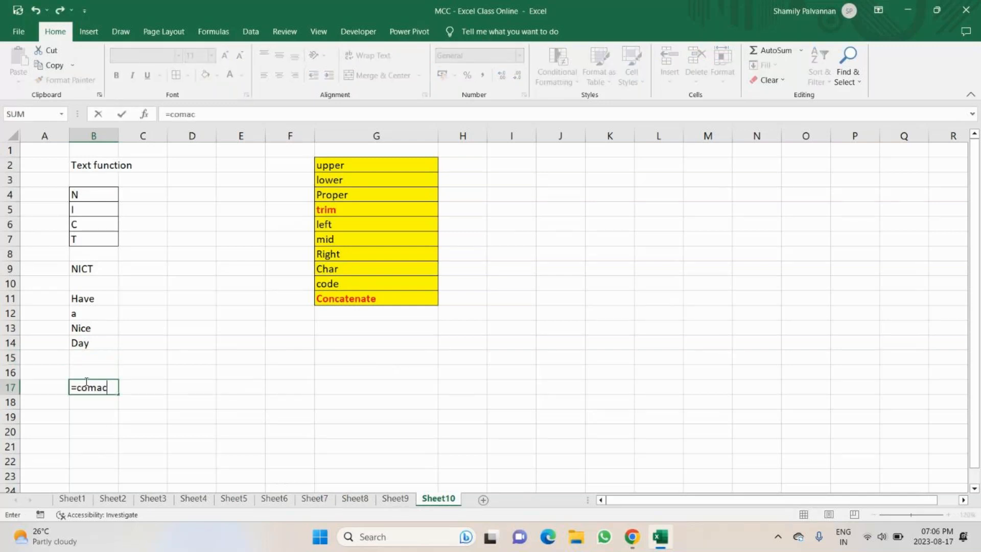
key("BackSpace")
key("BackSpace")
key("BackSpace")
type("ncat")
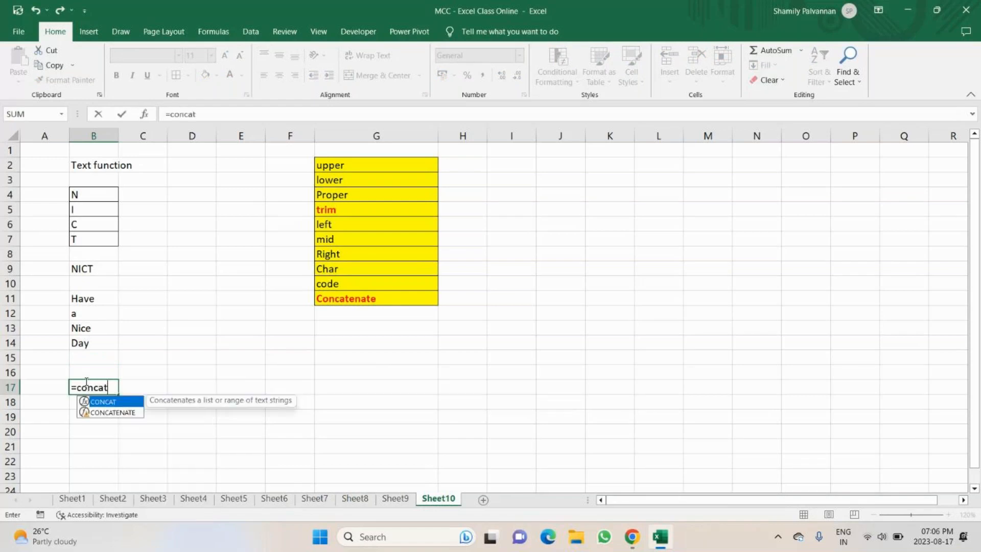
key("Down")
key("Tab")
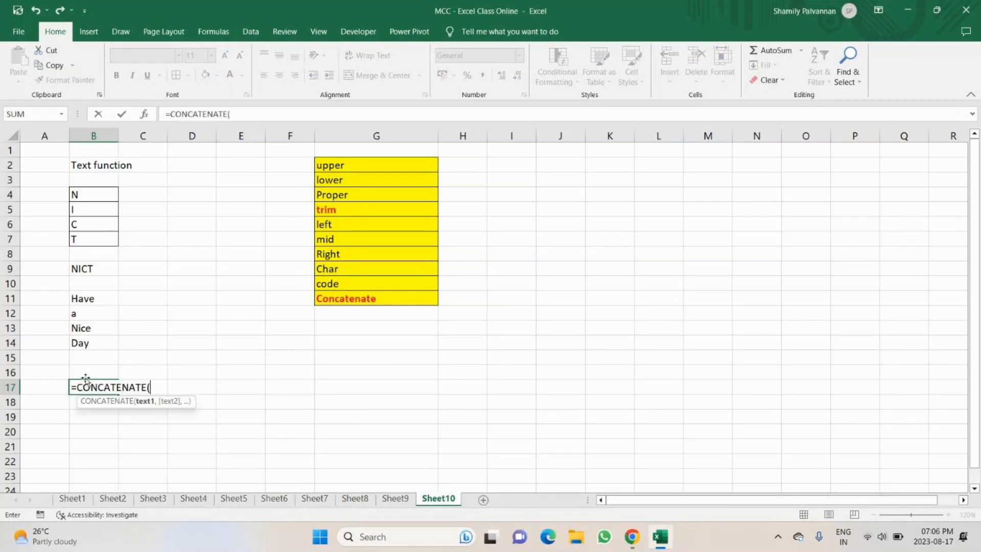
left_click(83, 300)
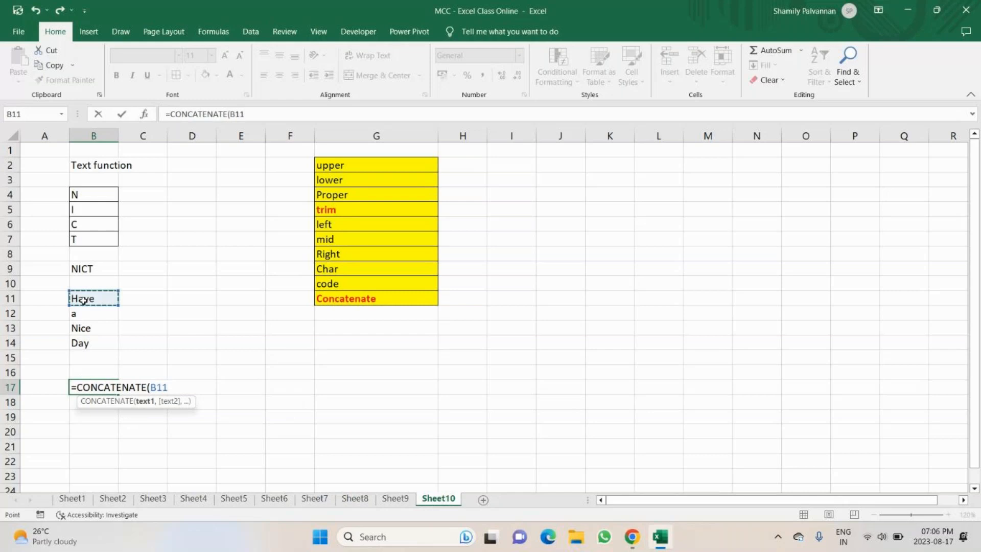
type(",")
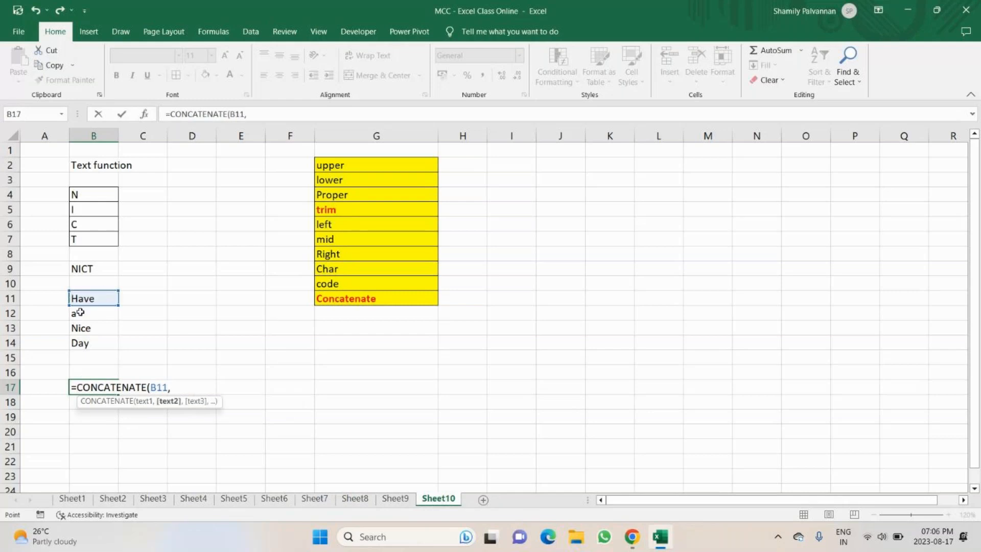
left_click(80, 312)
type(",")
left_click(81, 328)
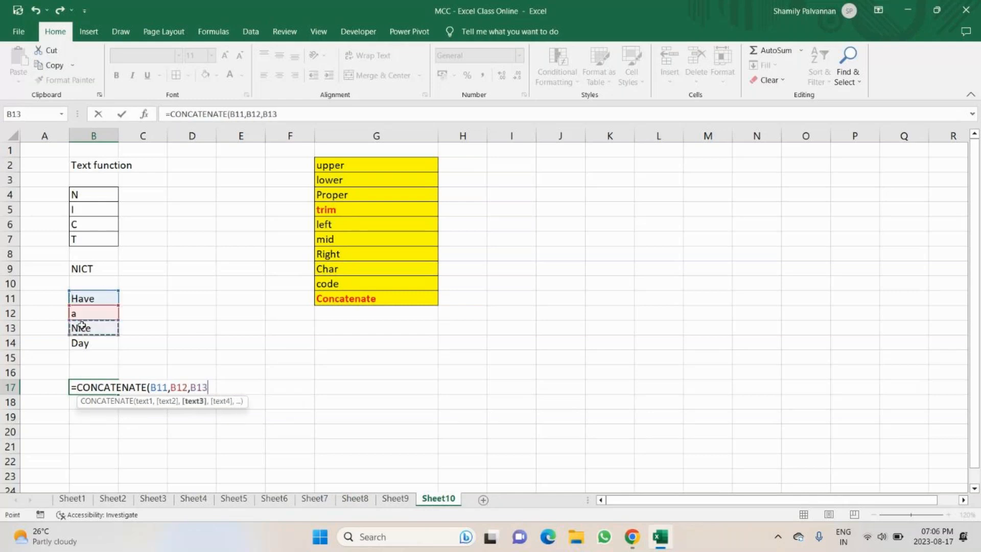
type(",")
left_click(86, 343)
type(")")
key("Return")
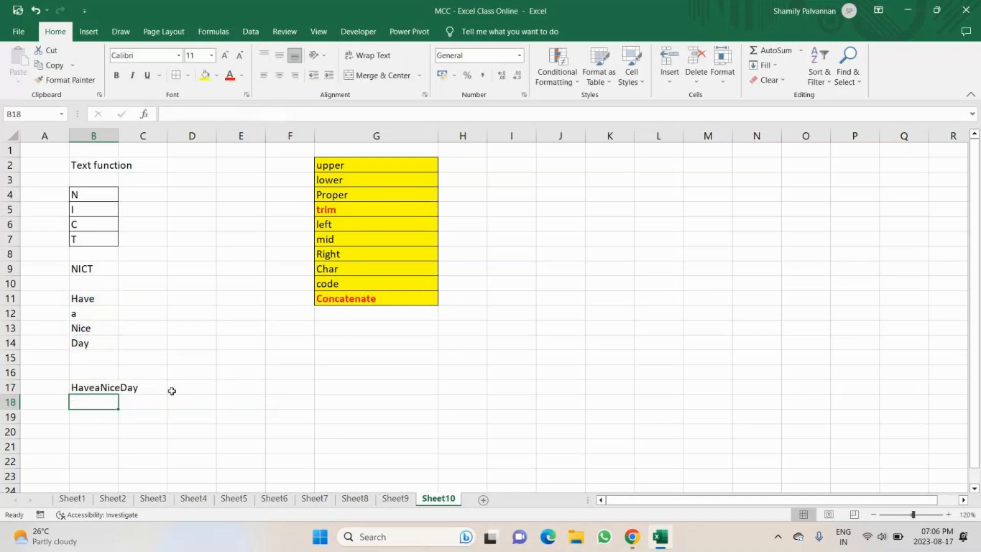
left_click(92, 390)
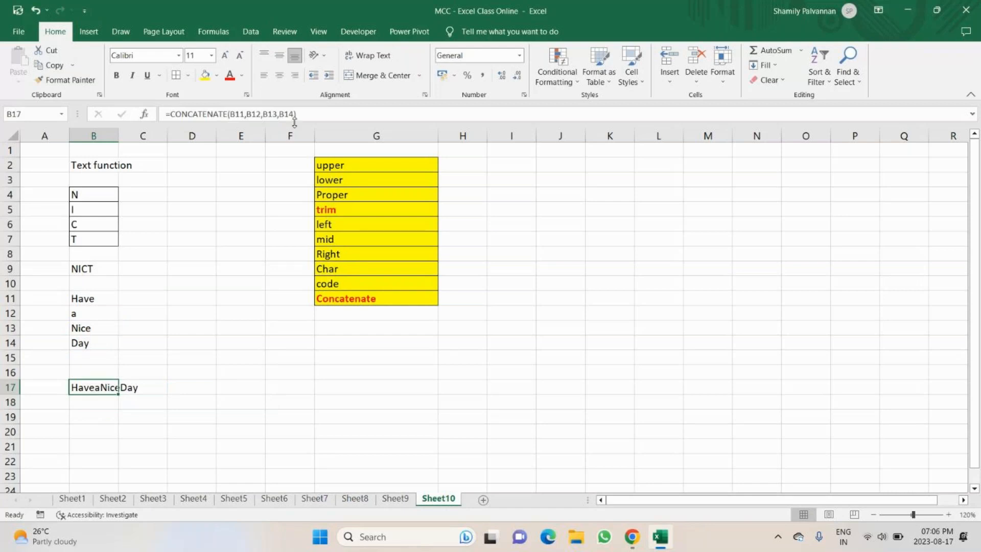
Cut the formula in B17 back to =CONCATENATE(B11, removing the B12, B13 and B14 arguments and the closing parenthesis.
double_click(92, 387)
left_click(204, 391)
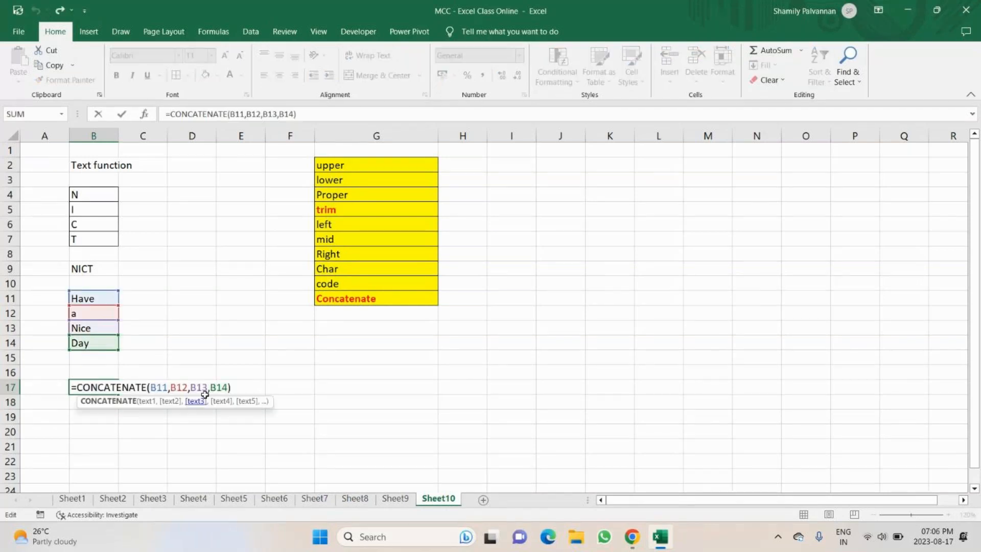
left_click(239, 395)
key("BackSpace")
key("BackSpace")
key("BackSpace")
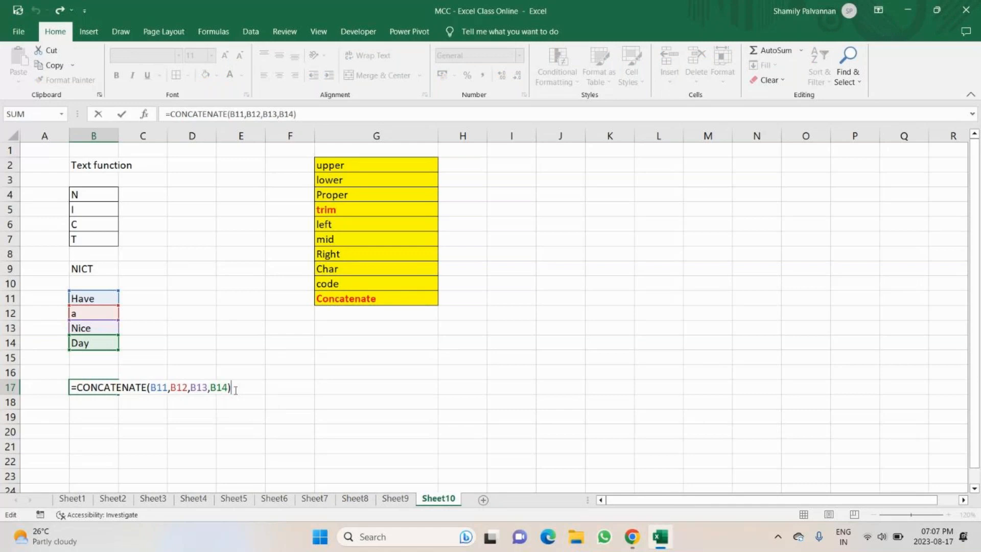
key("BackSpace")
key("BackSpace")
key("BackSpace")
key("BackSpace")
key("BackSpace")
key("BackSpace")
key("BackSpace")
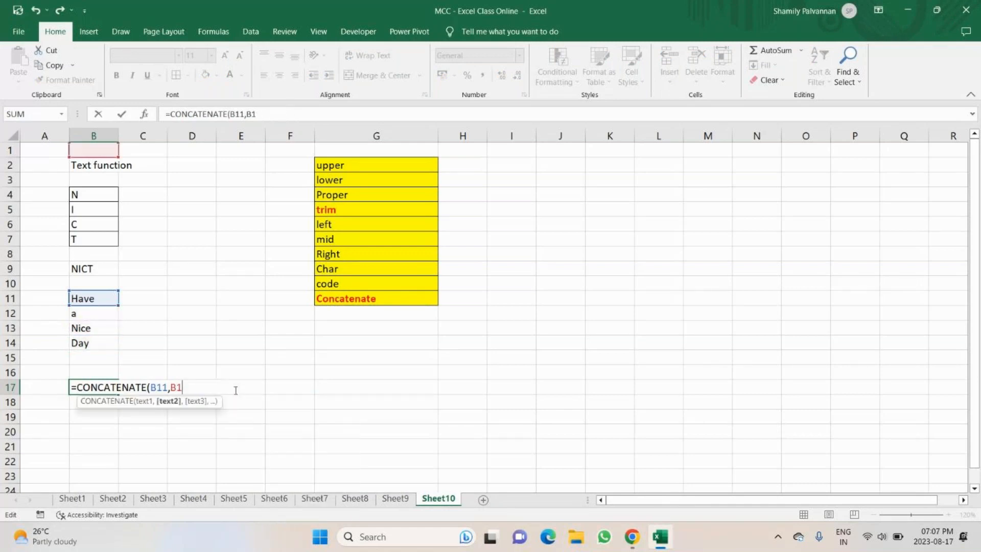
key("BackSpace")
key("BackSpace")
key("BackSpace")
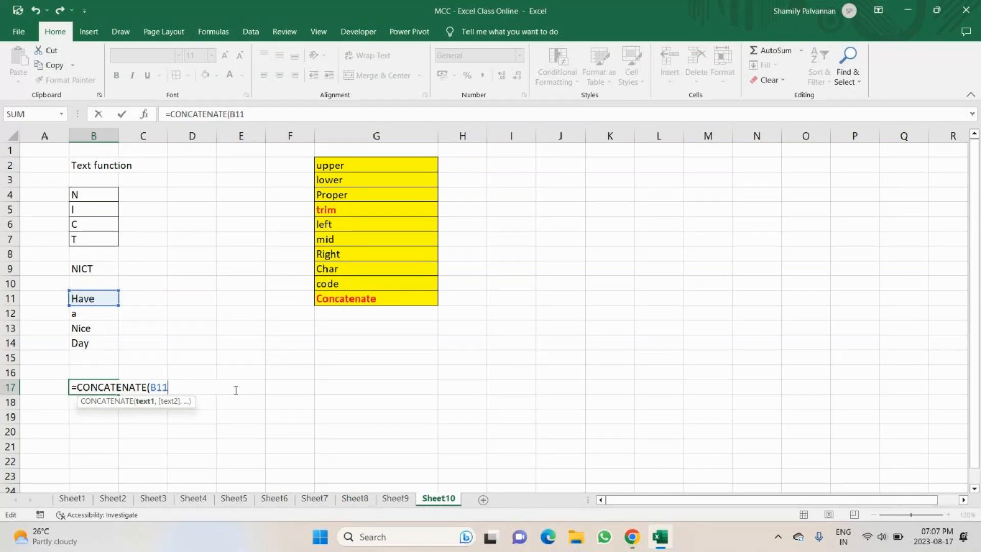
Complete the formula in B17 as =CONCATENATE(B11," ",B12," ",B13," ",B14) so a space separates the words.
type(",")
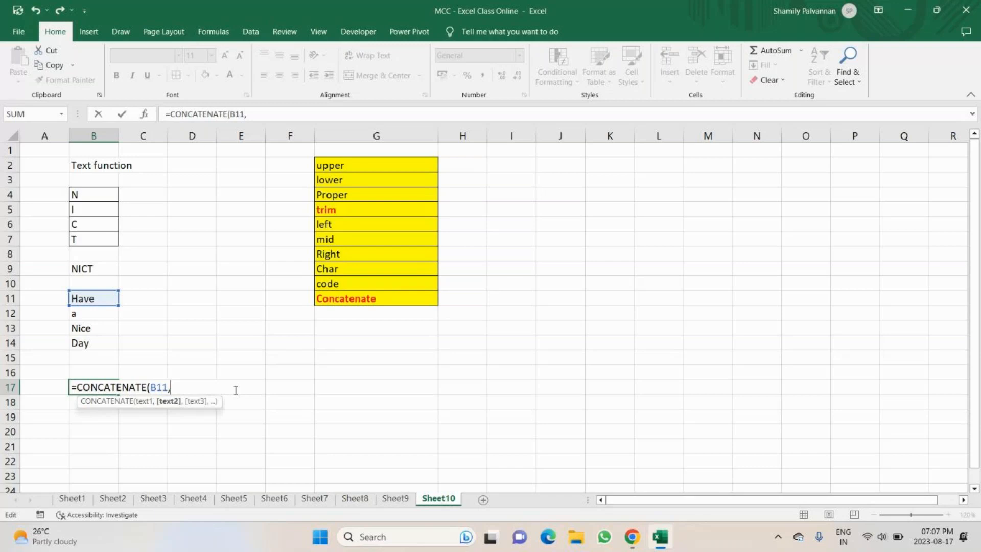
type("\" \",")
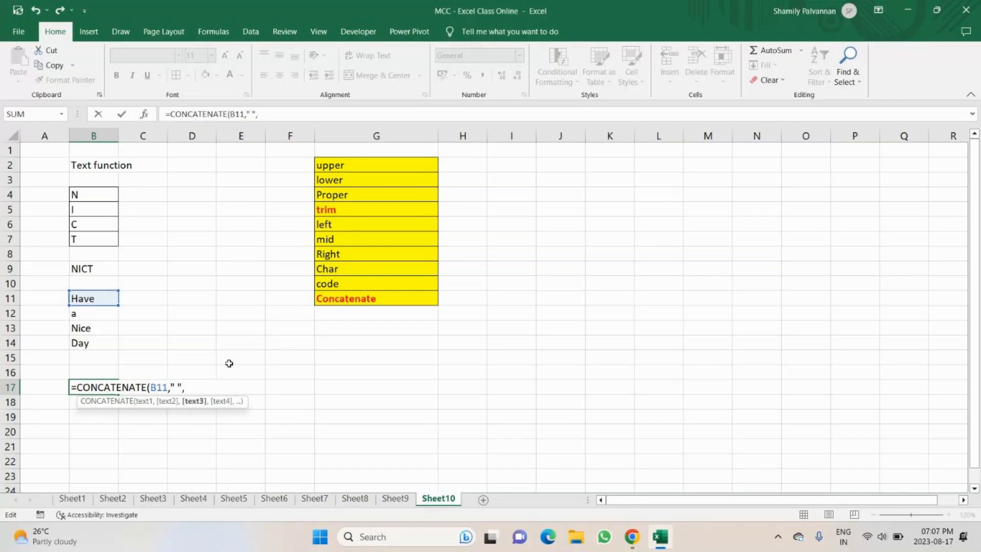
left_click(83, 315)
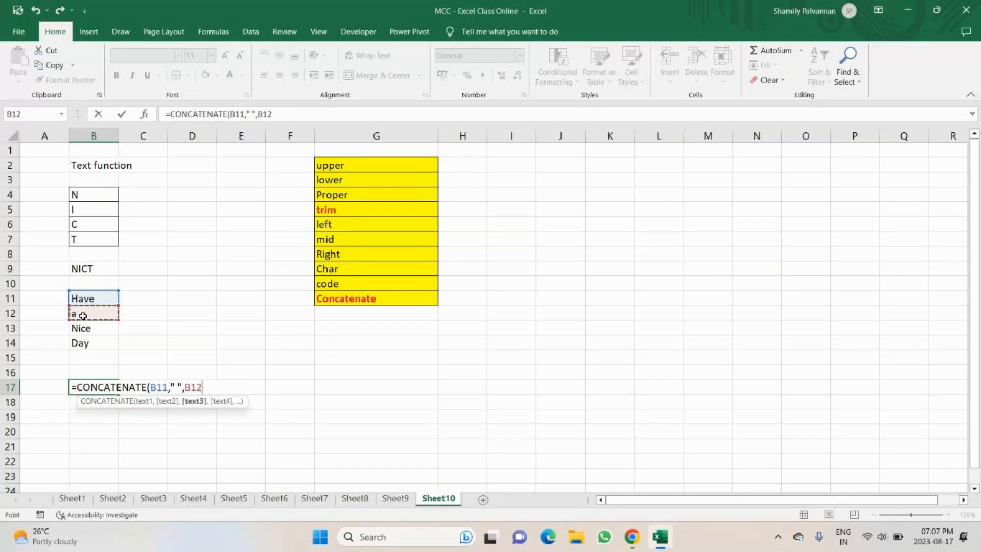
type(",")
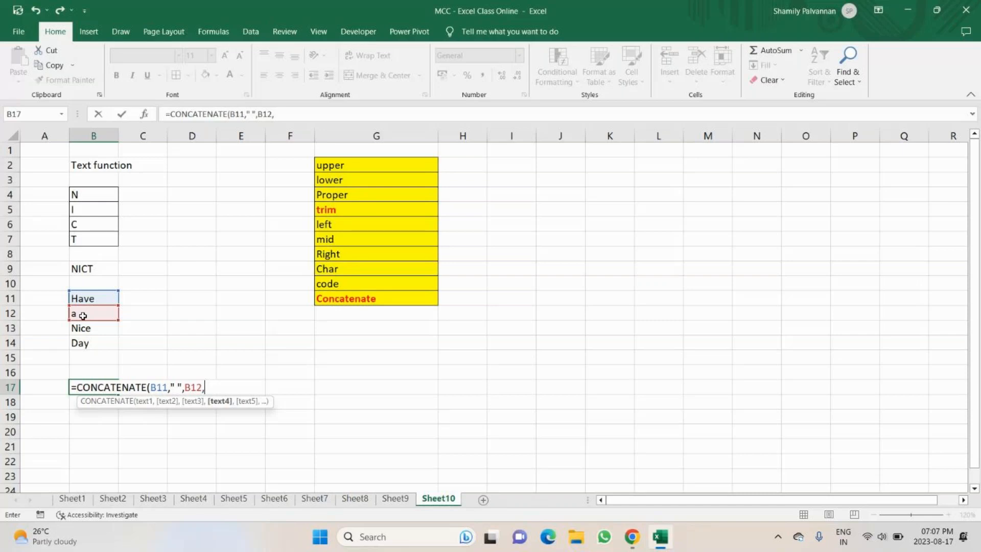
type("\" \",")
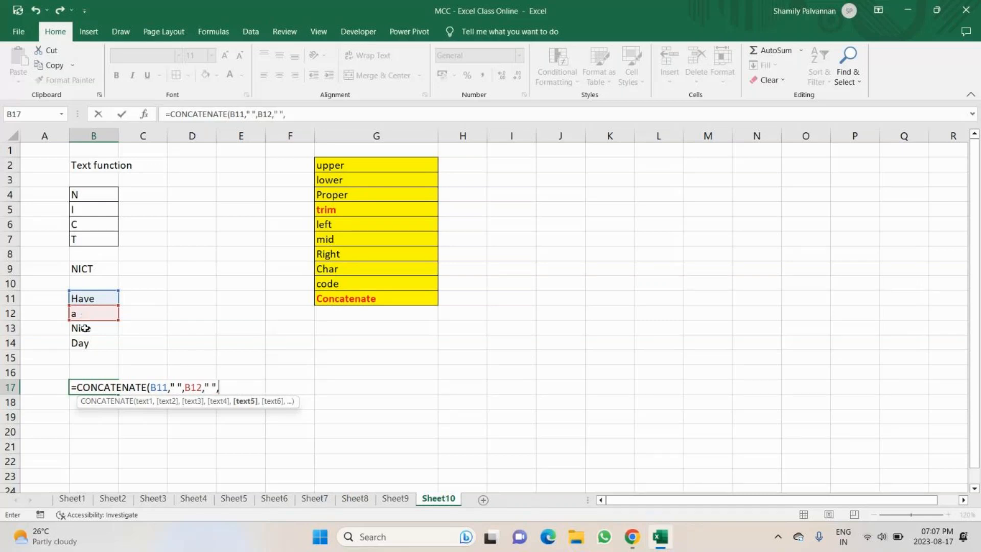
left_click(85, 328)
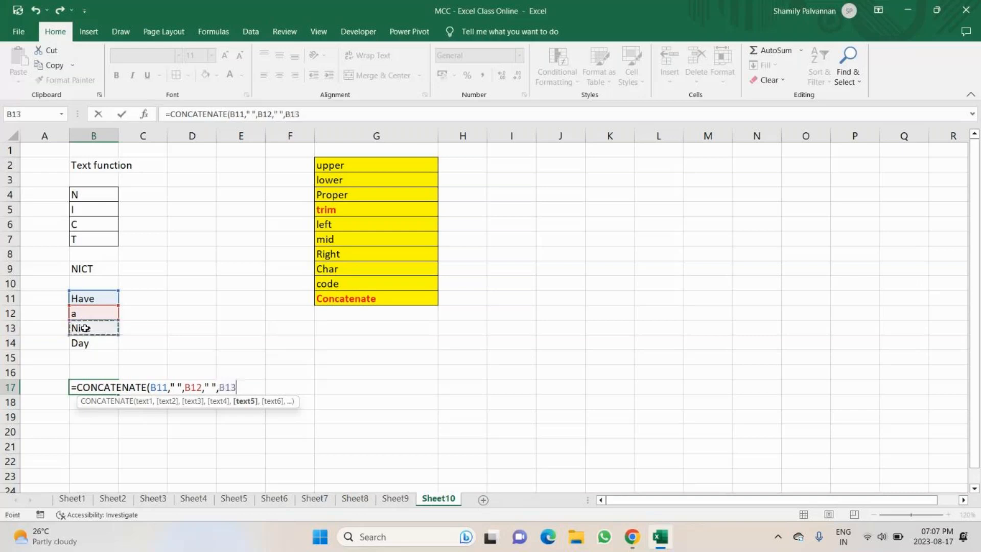
type(",")
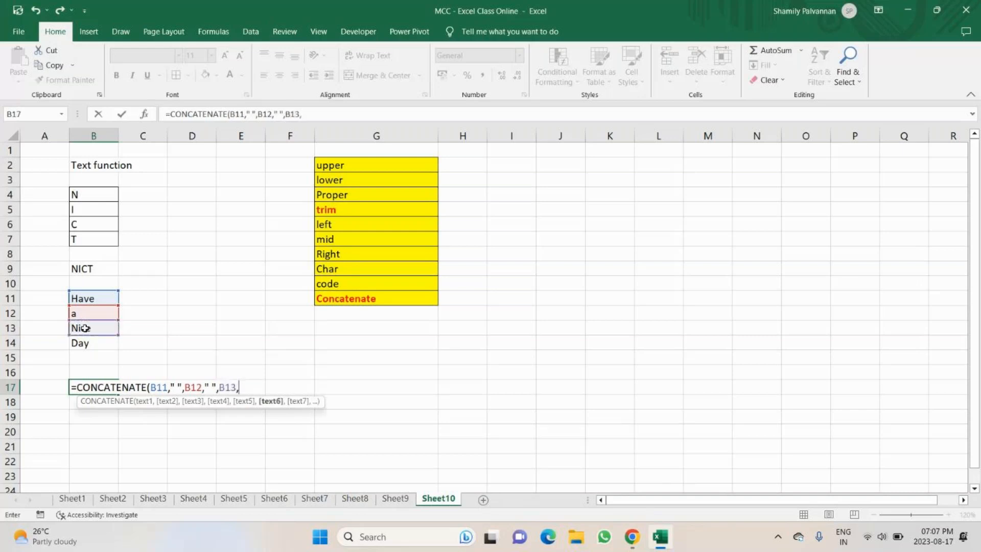
type("\" \",")
left_click(92, 344)
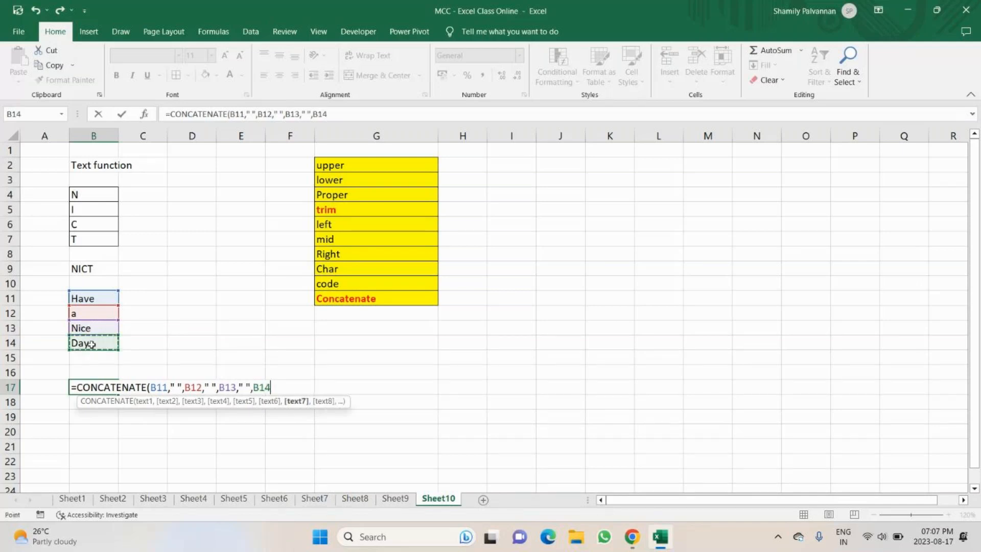
type(")")
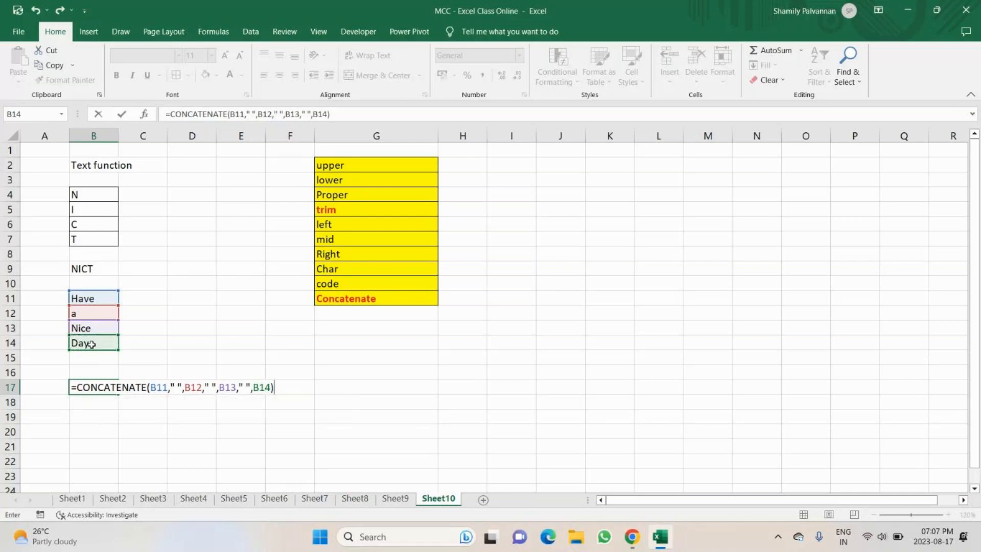
key("Return")
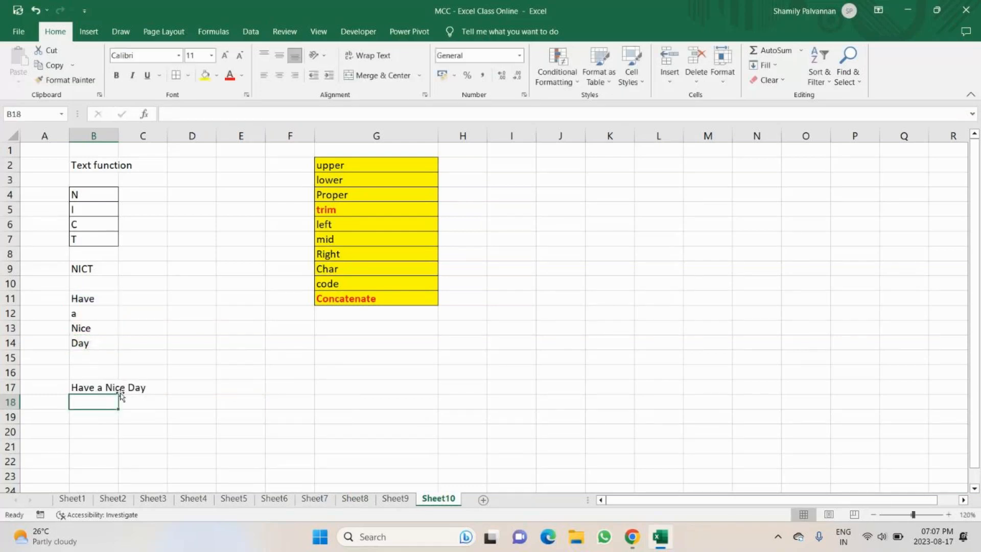
Review the list of text functions in column G one by one, from upper down to code.
scroll(344, 212, "down", 1)
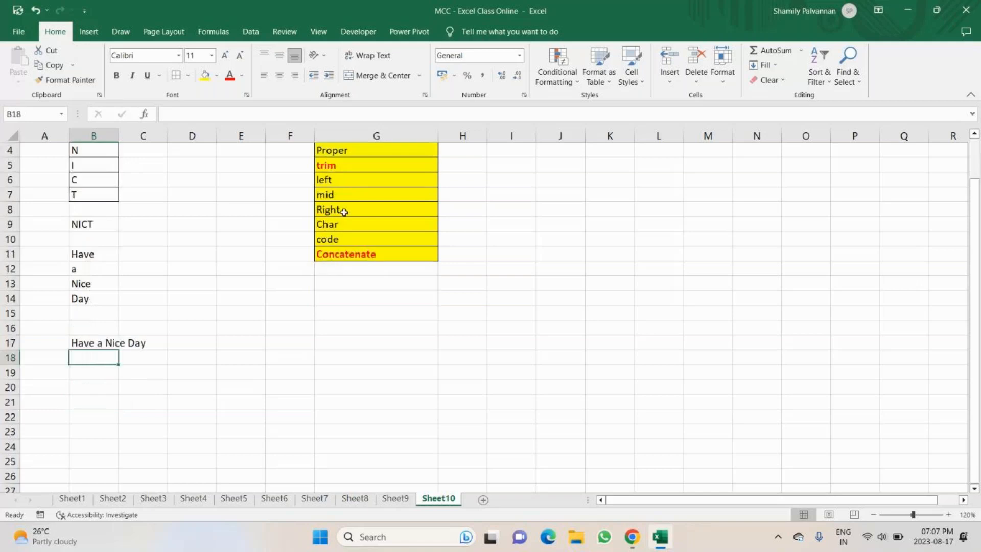
scroll(344, 211, "up", 1)
left_click(352, 210)
scroll(406, 287, "down", 2)
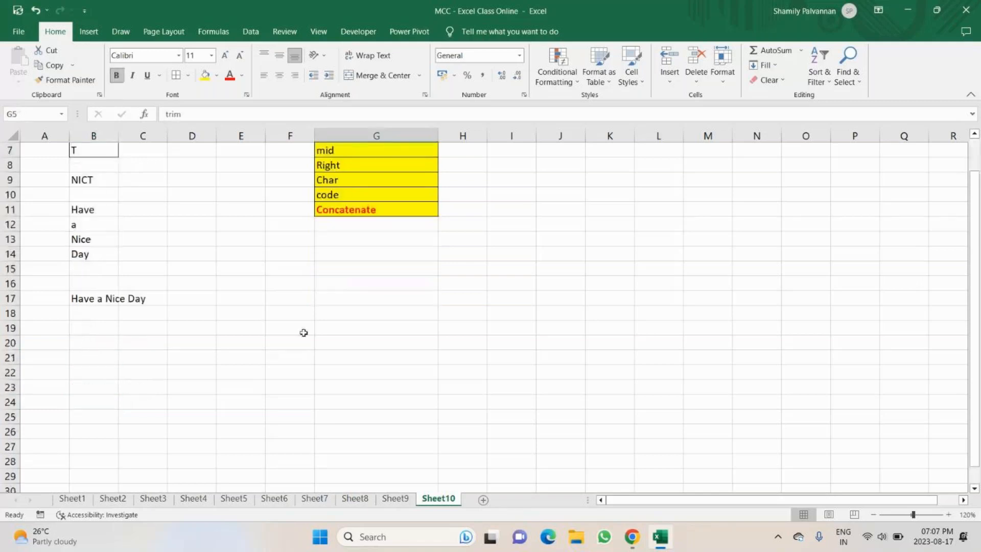
scroll(366, 171, "up", 2)
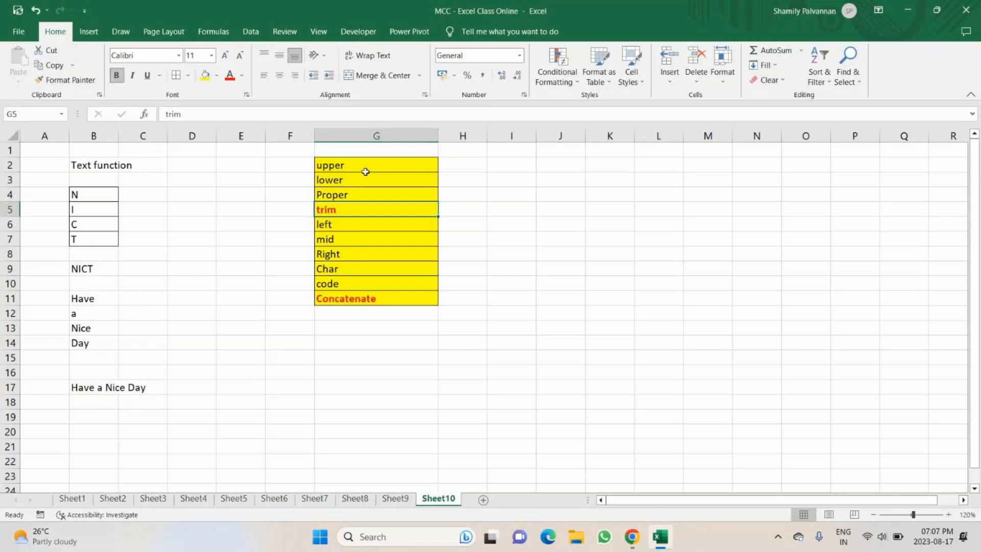
left_click(366, 169)
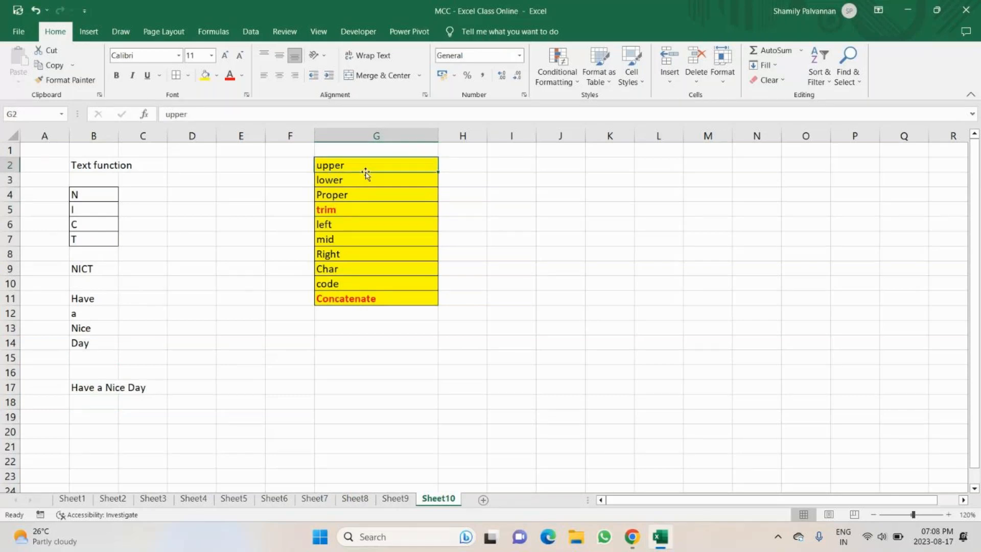
left_click(359, 179)
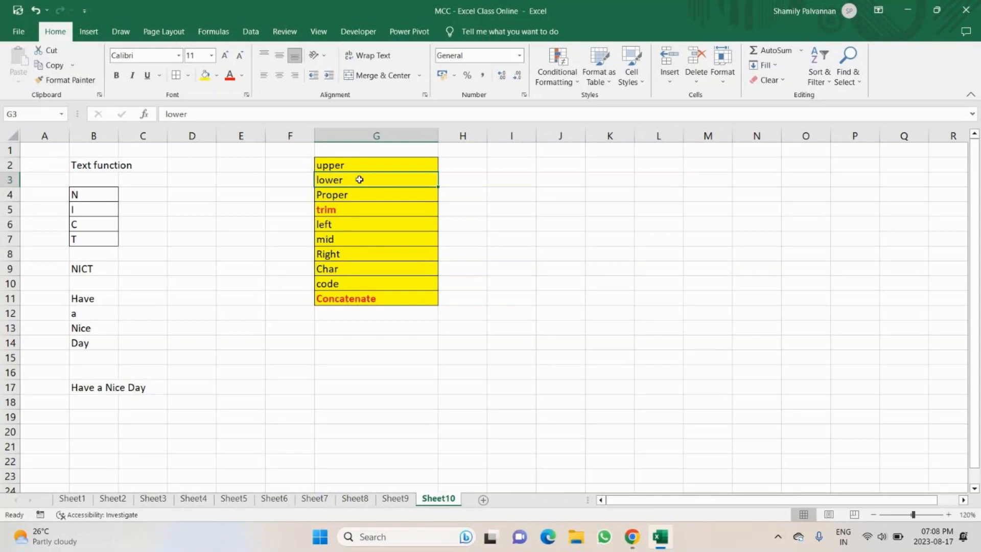
left_click(346, 196)
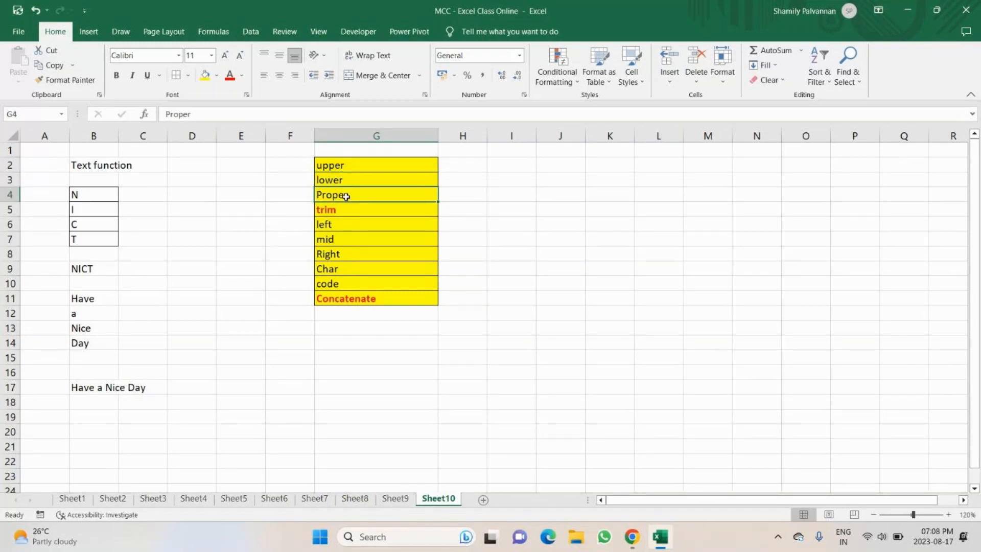
left_click(341, 211)
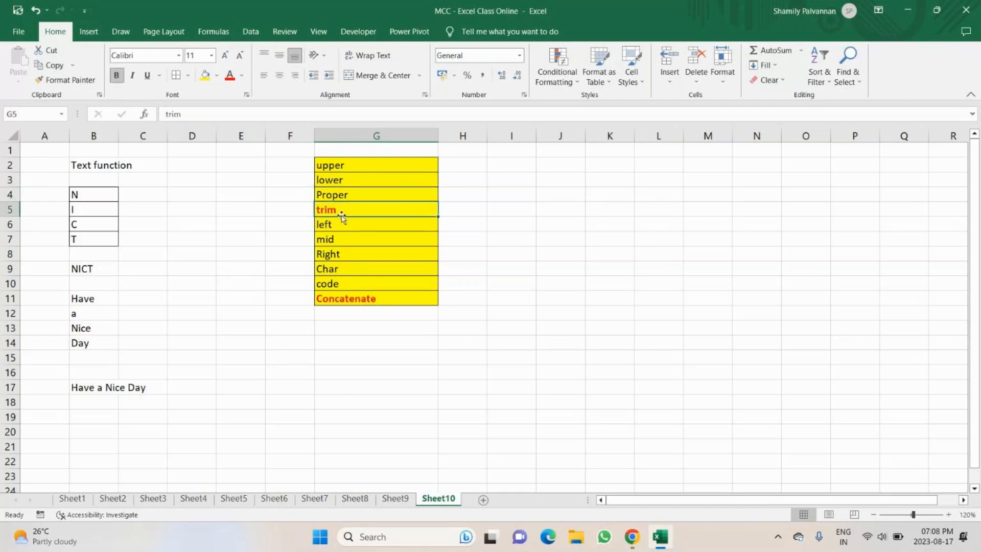
left_click(337, 226)
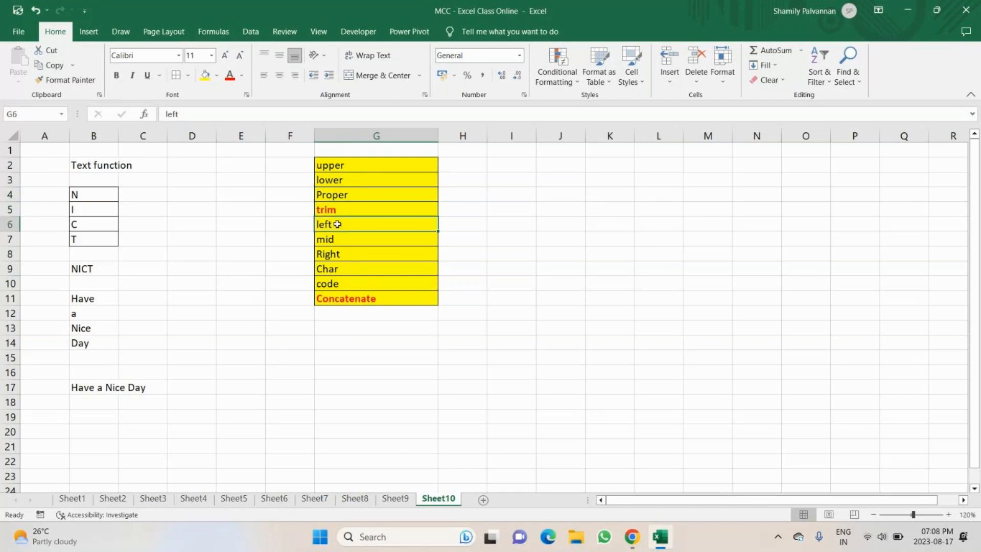
left_click(340, 236)
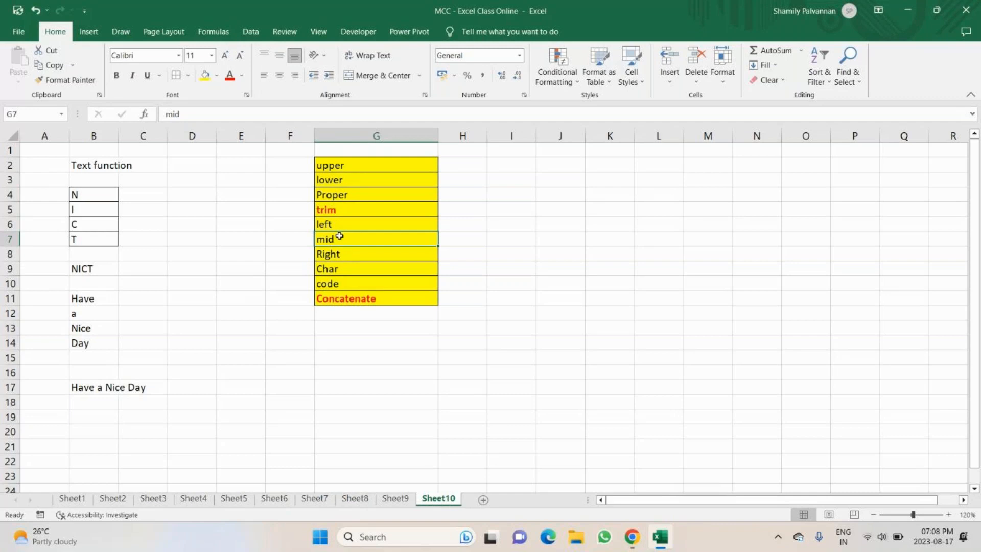
left_click(342, 255)
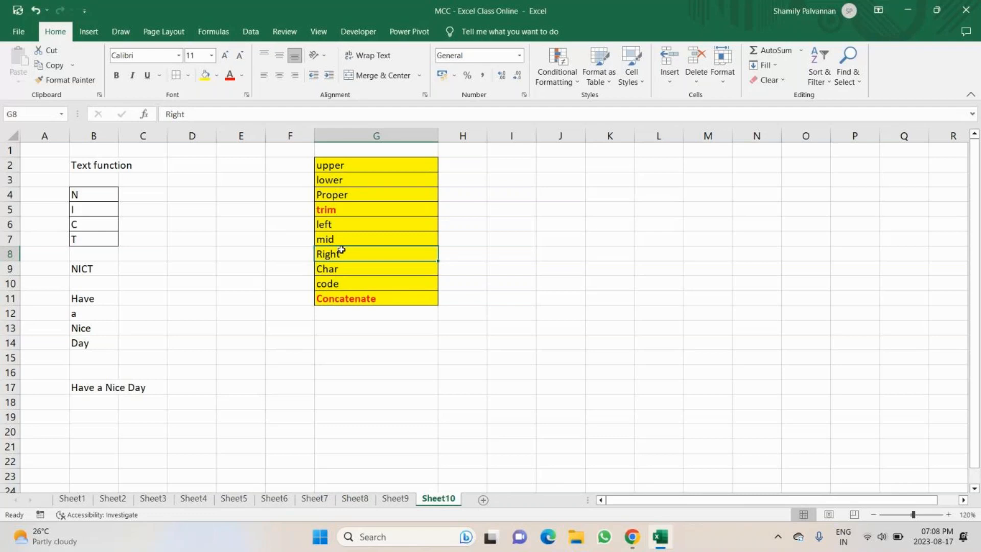
left_click(340, 267)
left_click_drag(340, 267, 340, 282)
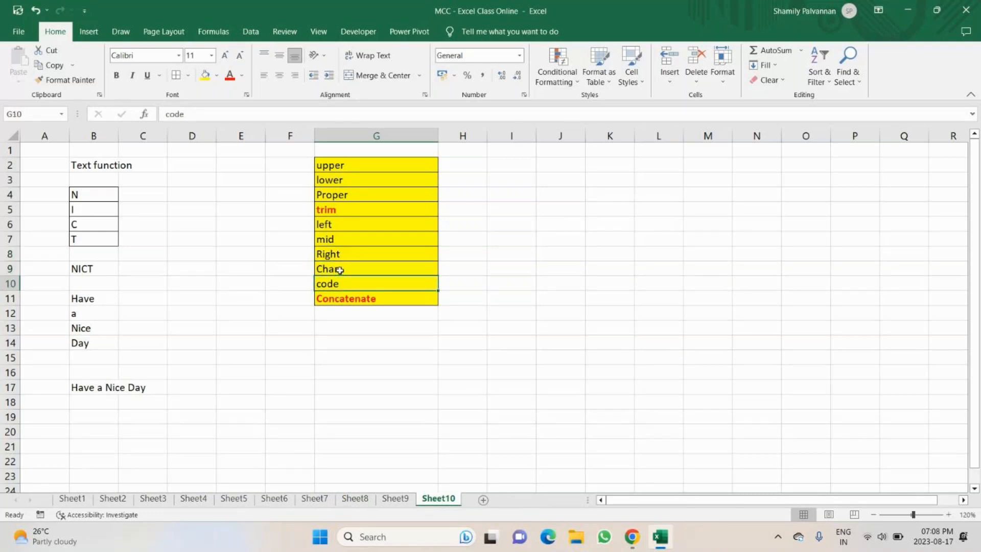
Enter the note ASCII in H9, beside the Char entry.
left_click(472, 267)
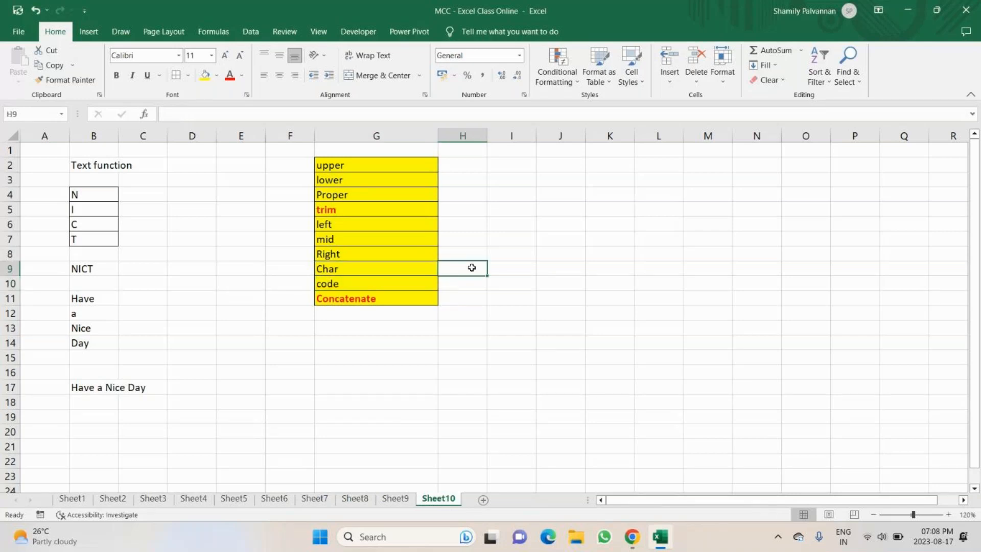
type("ASCII")
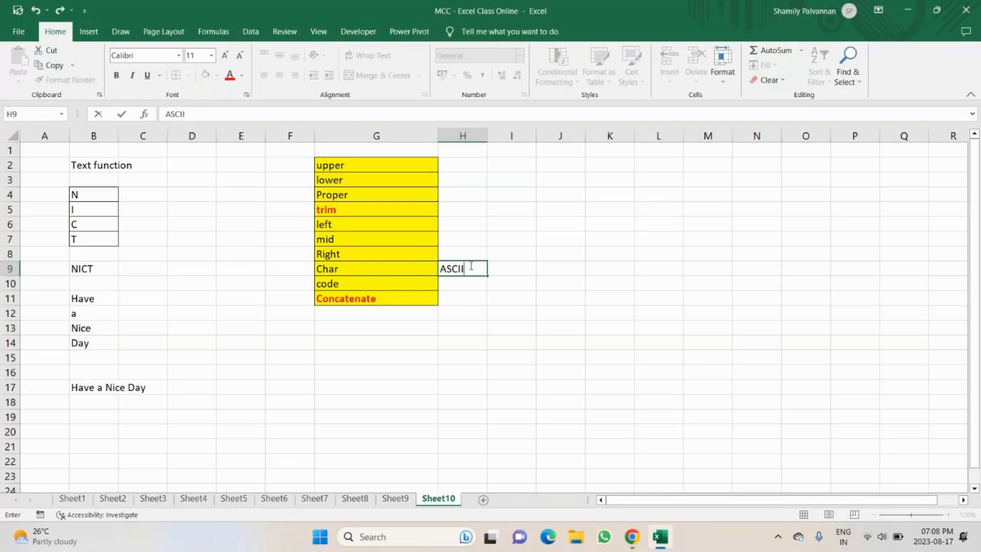
key("Return")
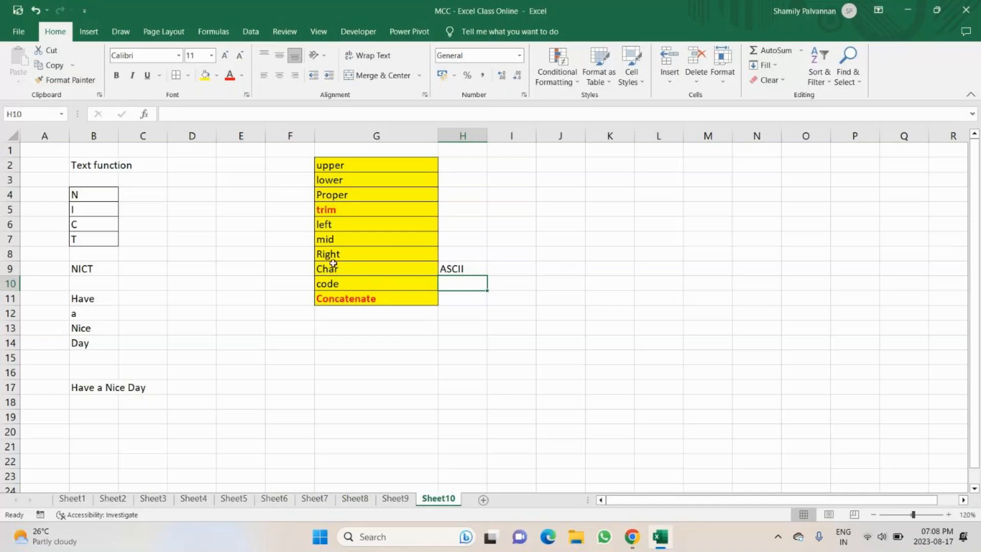
Fill the Char and code cells, G9:G10, with orange.
left_click_drag(333, 263, 332, 284)
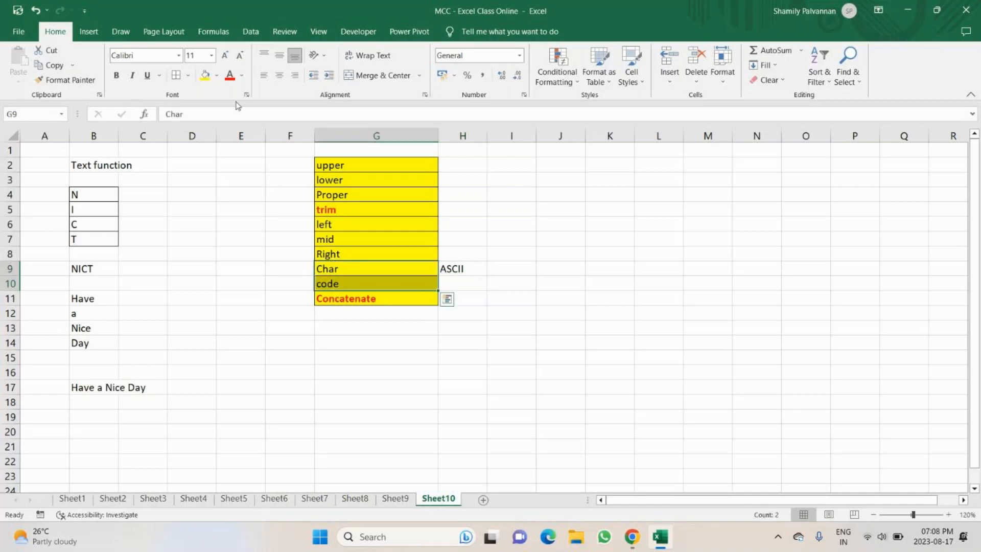
left_click(217, 76)
left_click(225, 176)
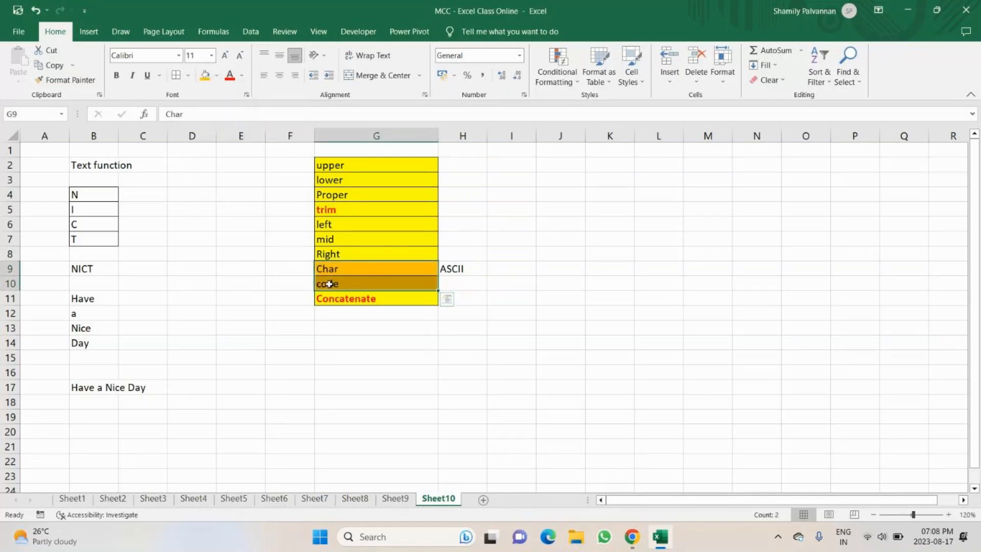
left_click(331, 285)
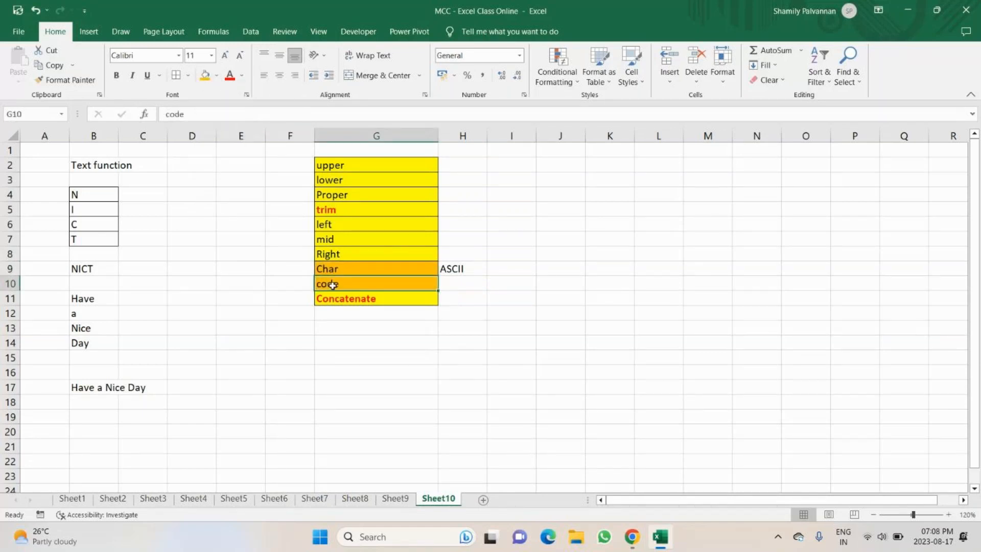
Enter the $ symbol in J9 as a sample character.
left_click(572, 270)
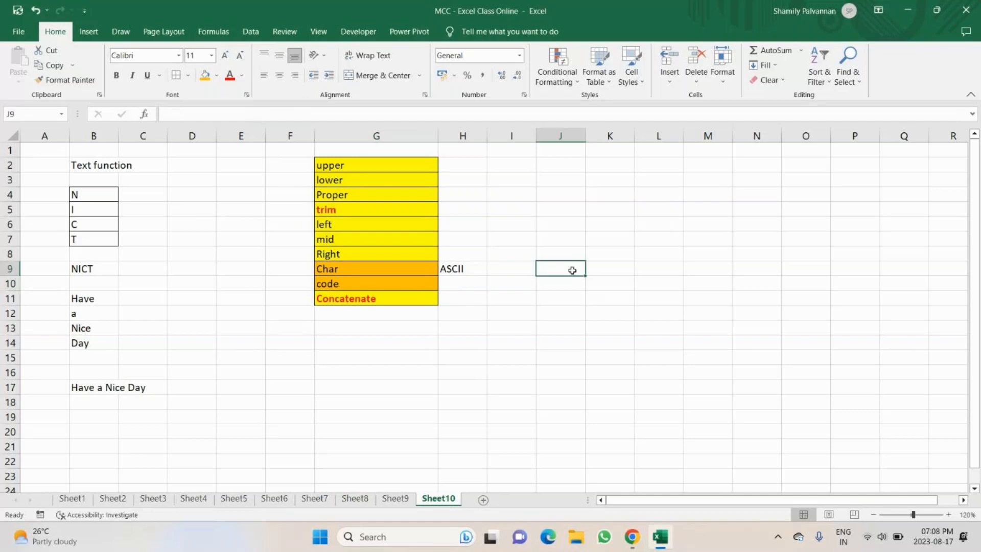
type("$")
key("Return")
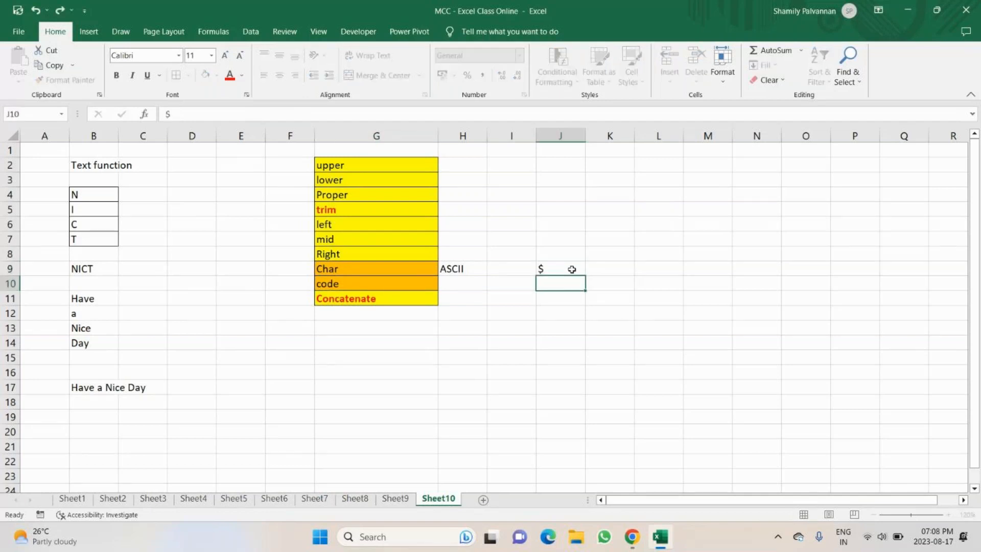
type("41")
key("Return")
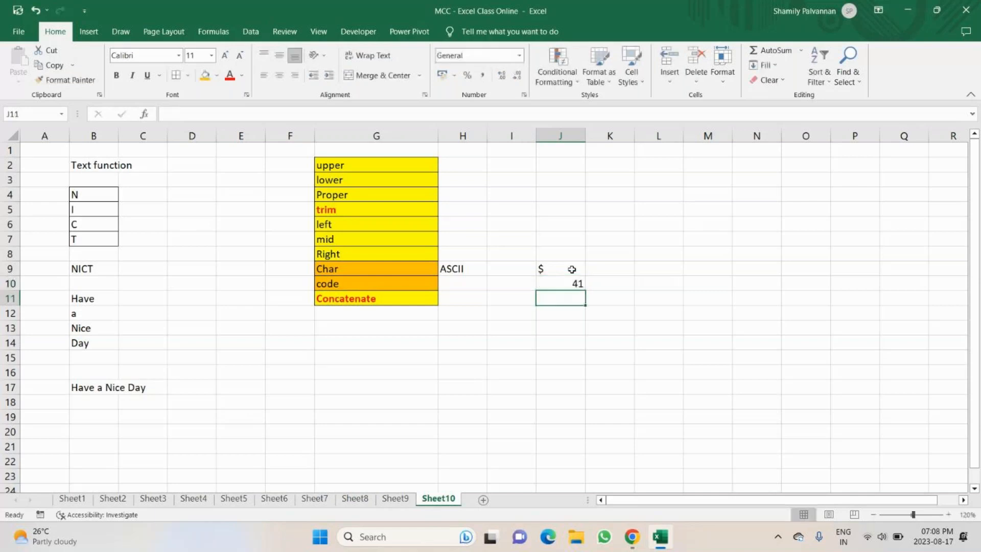
key("Up")
key("BackSpace")
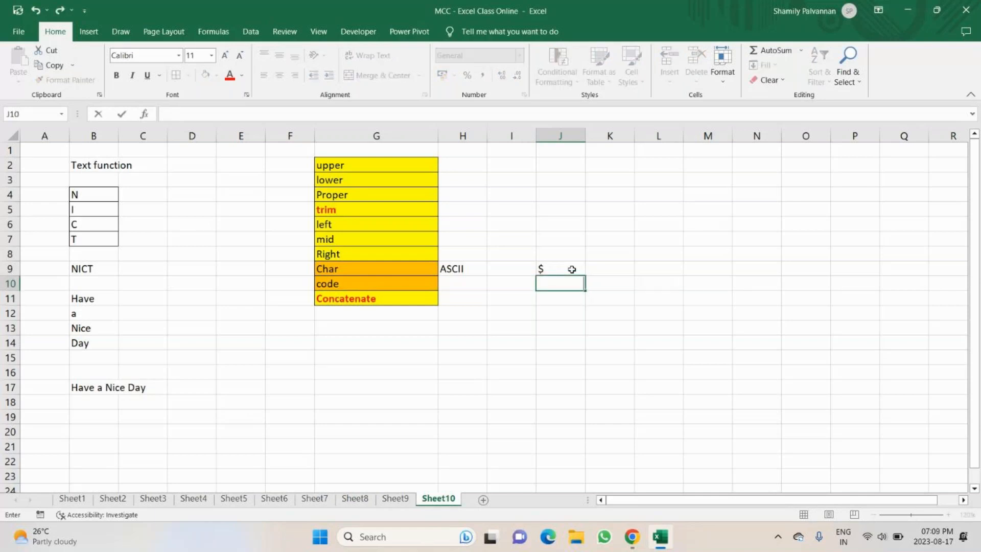
Enter an uppercase A in J10 and a lowercase a in J11.
type("A")
key("Return")
type("a")
key("Return")
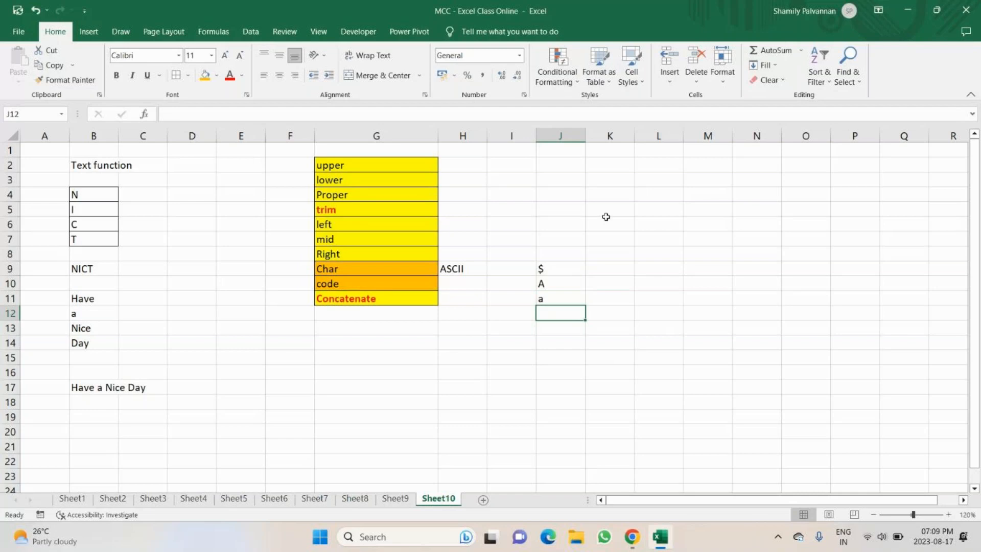
Get the character code of J9 in K9 with =CODE(J9) and copy the formula down to K11.
left_click(595, 267)
type("=code")
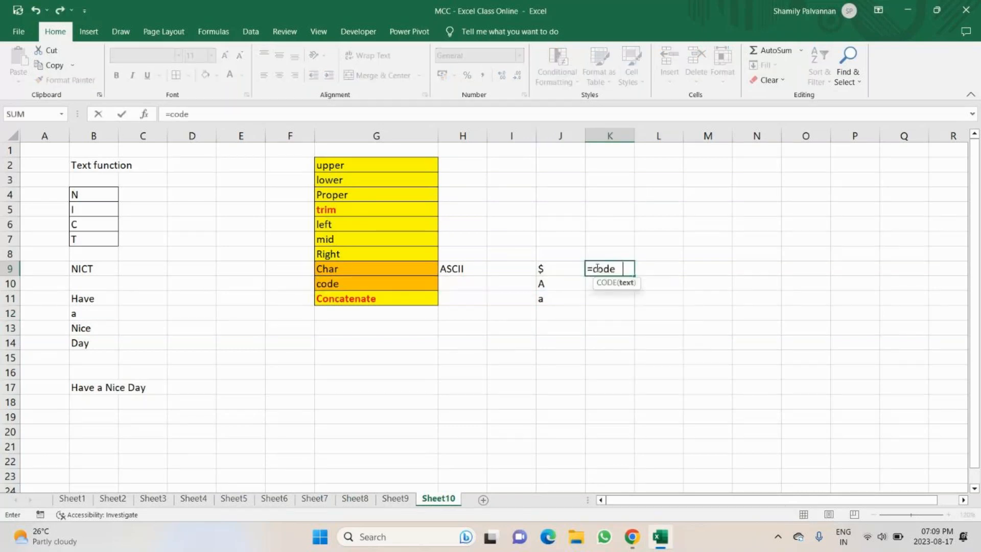
key("Tab")
left_click(557, 271)
key("Return")
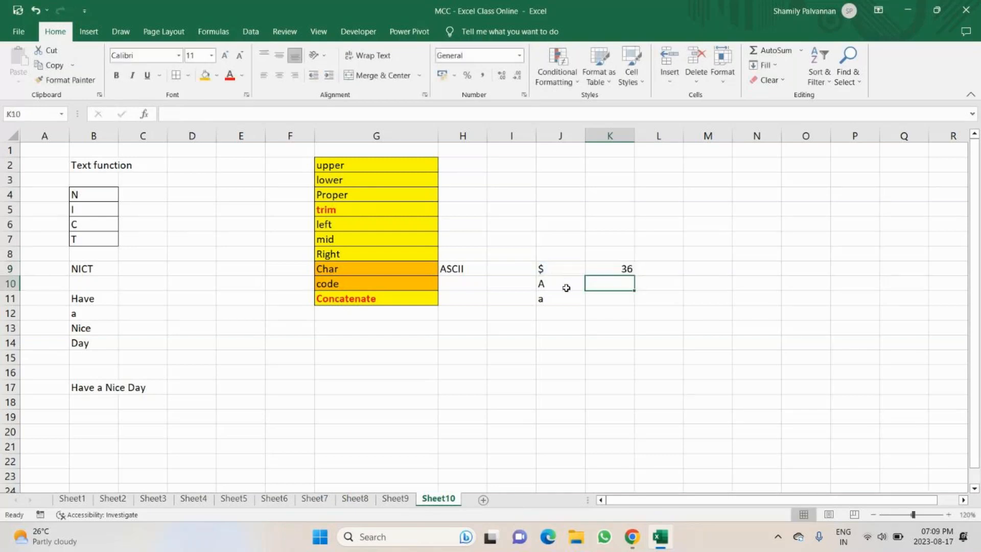
key("Up")
left_click_drag(634, 278, 630, 301)
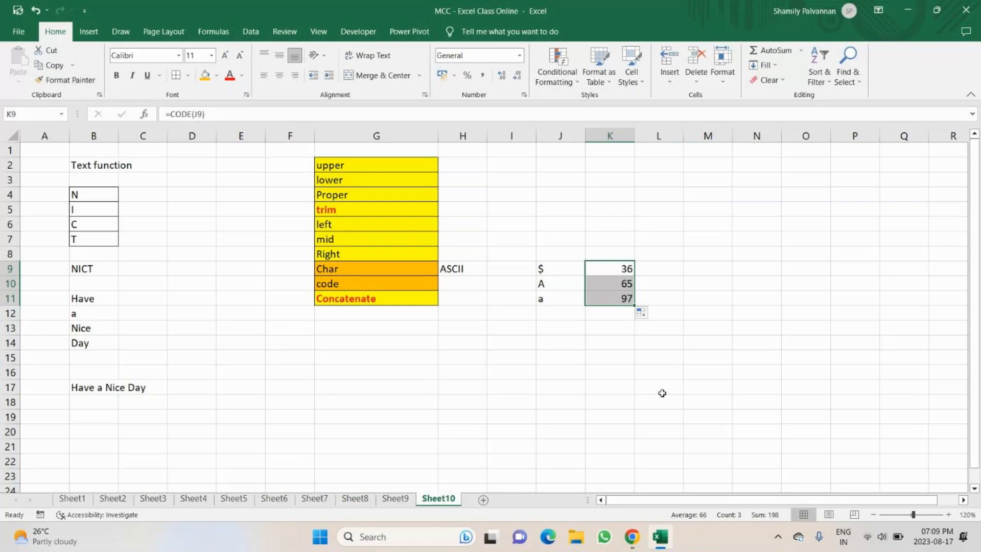
left_click(627, 265)
left_click_drag(626, 264, 624, 299)
left_click_drag(375, 271, 372, 278)
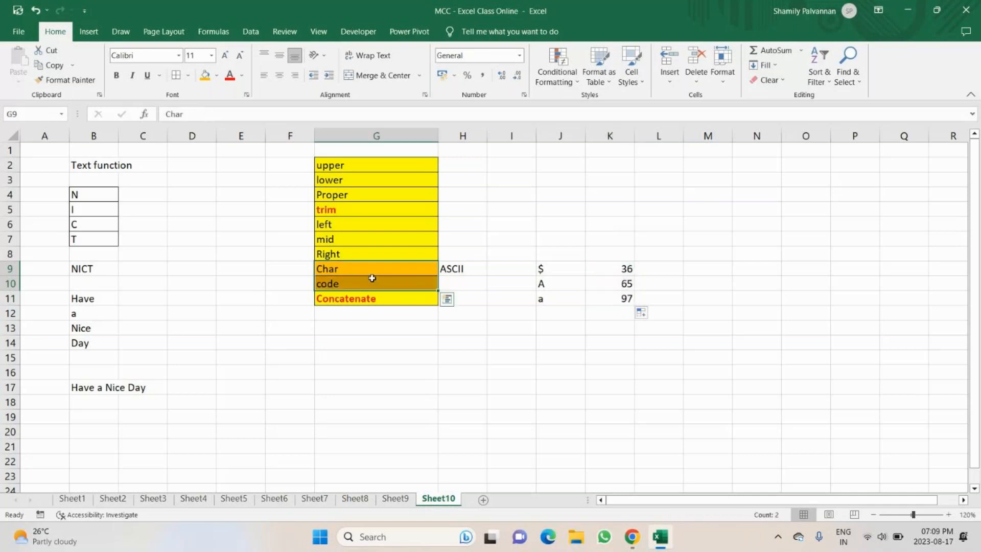
Enter the code 96 in J14 and return its character in K14 with =CHAR(J14).
left_click(558, 345)
type("96")
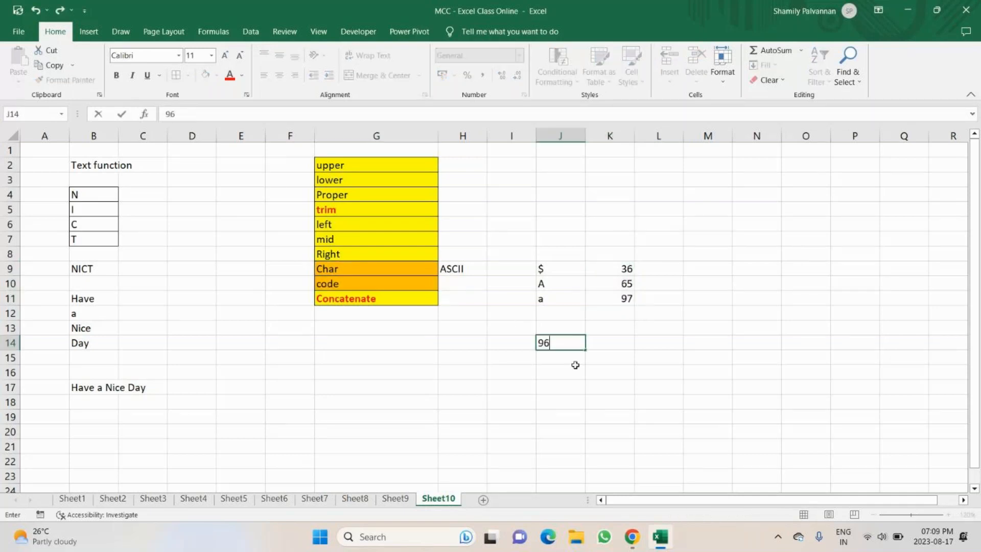
key("Return")
key("Up")
key("Right")
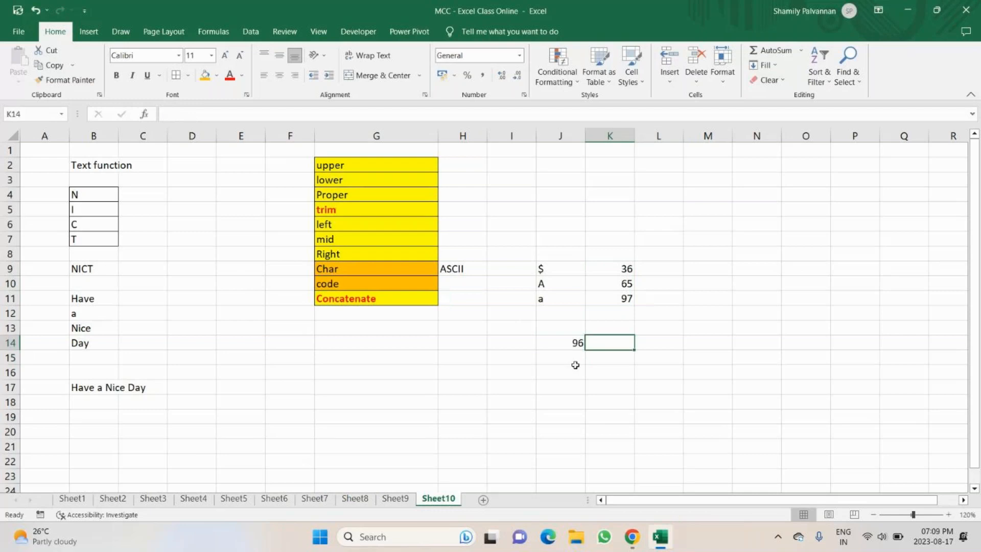
type("=cha")
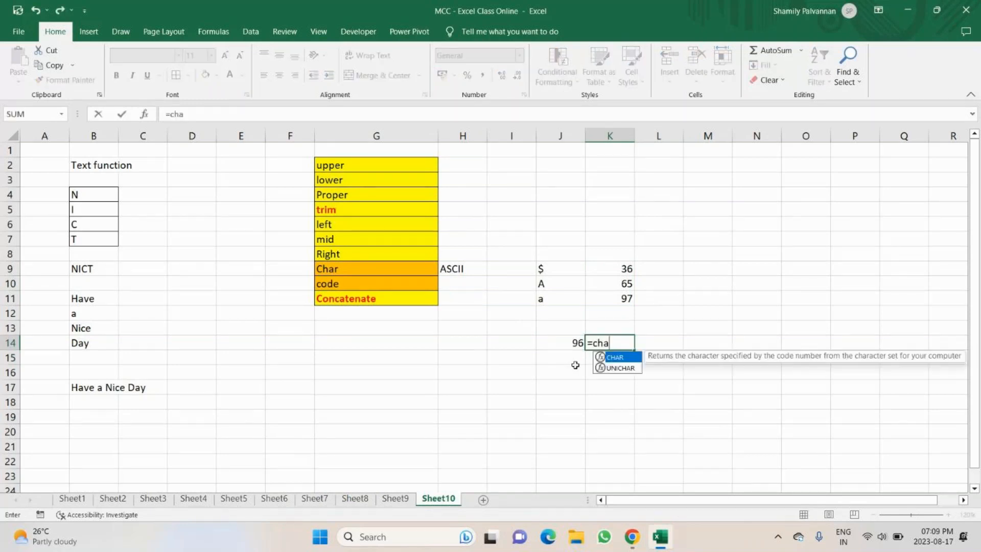
key("Tab")
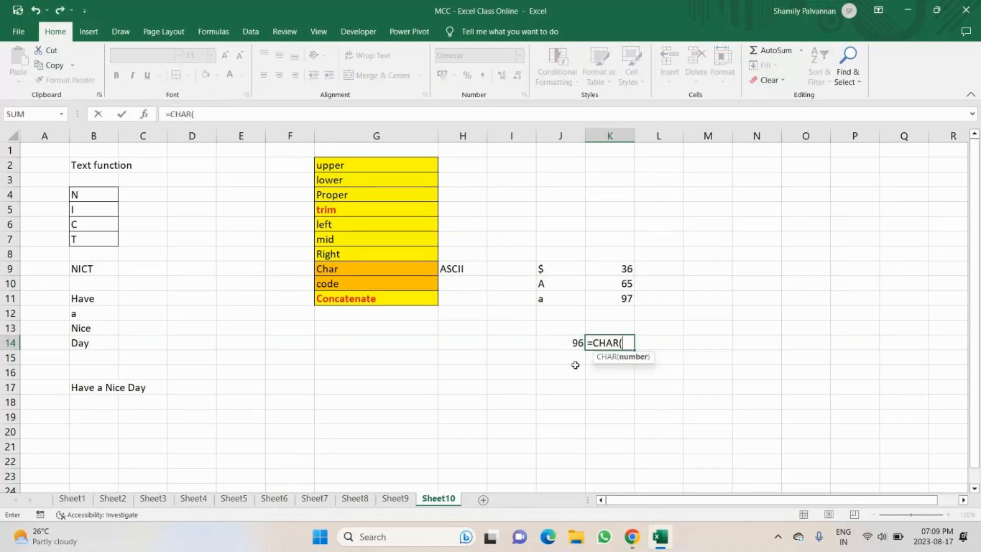
left_click(574, 337)
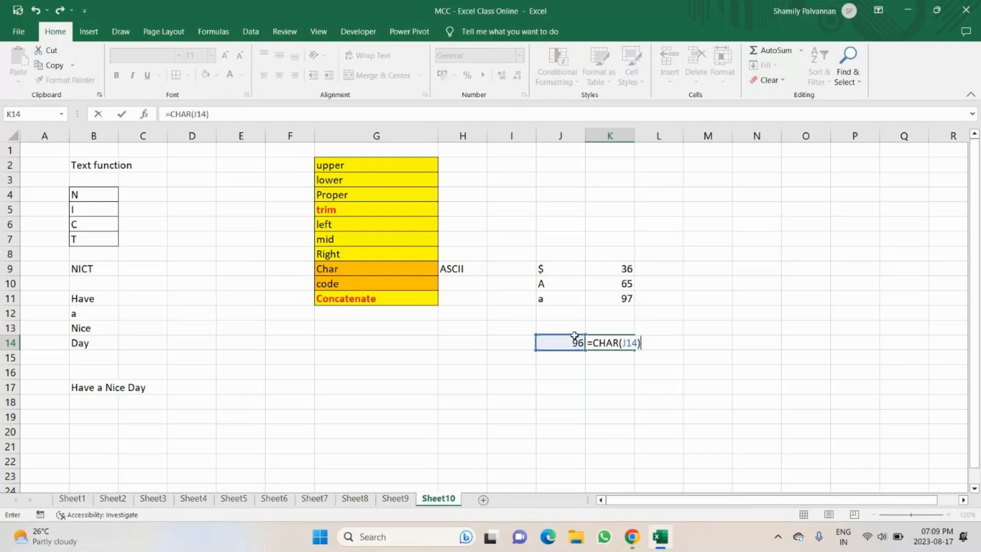
key("Return")
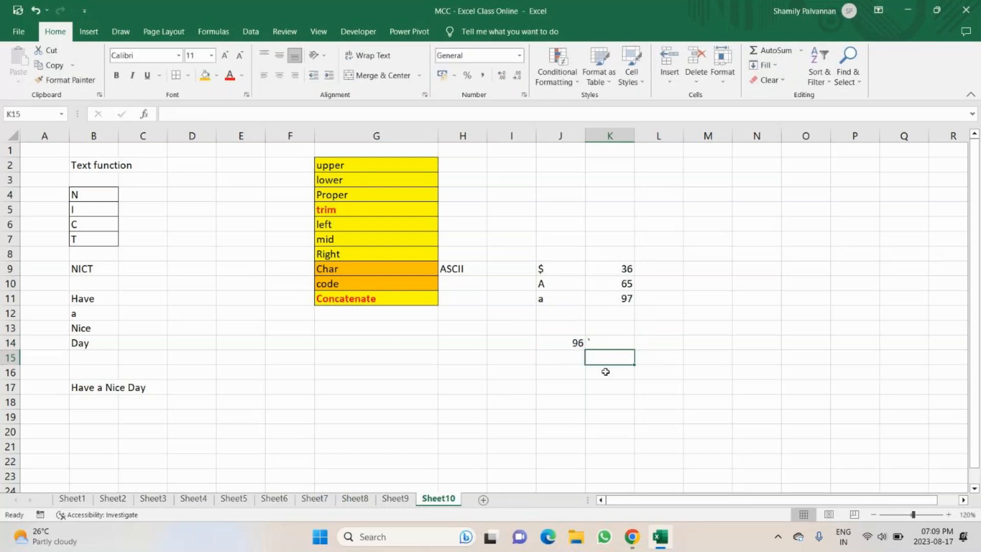
Try the codes 75 and 81 in J14 to test the CHAR formula.
left_click(604, 342)
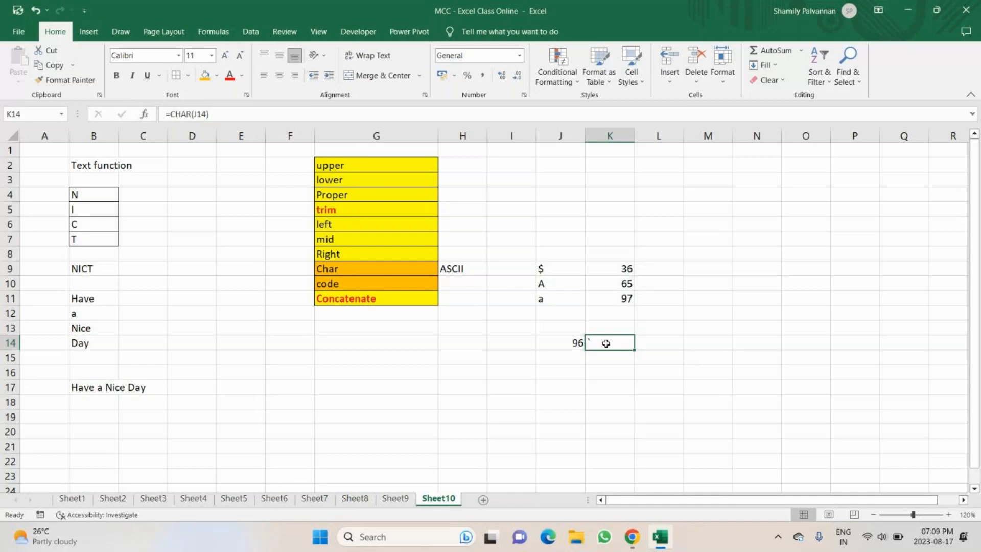
left_click(578, 342)
type("75")
key("Return")
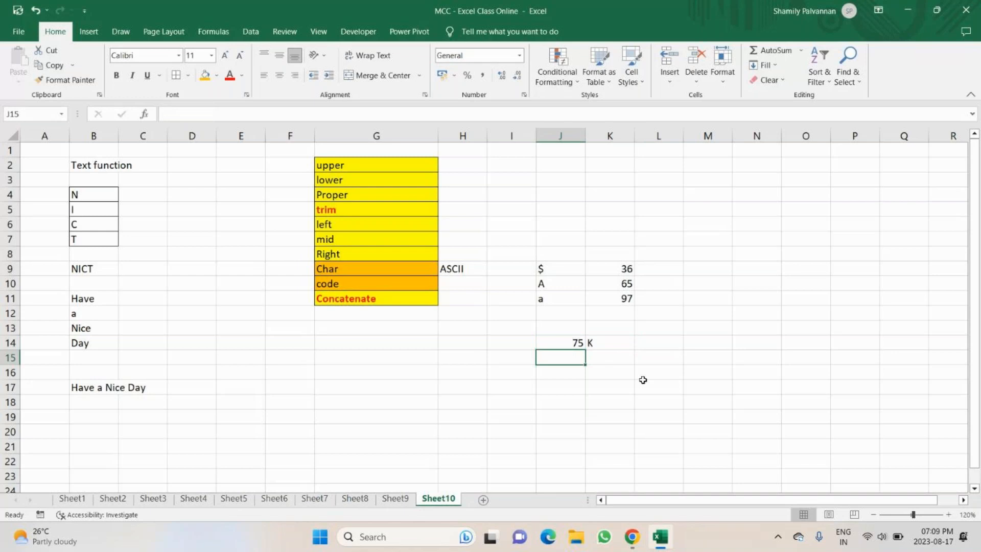
left_click(565, 342)
type("81")
key("Return")
Set the code in J14 to 100.
left_click(565, 342)
type("81")
key("BackSpace")
key("BackSpace")
type("100")
key("Return")
Widen column B and enter Good Morning in B21 with extra spaces before and between the words.
scroll(314, 436, "down", 2)
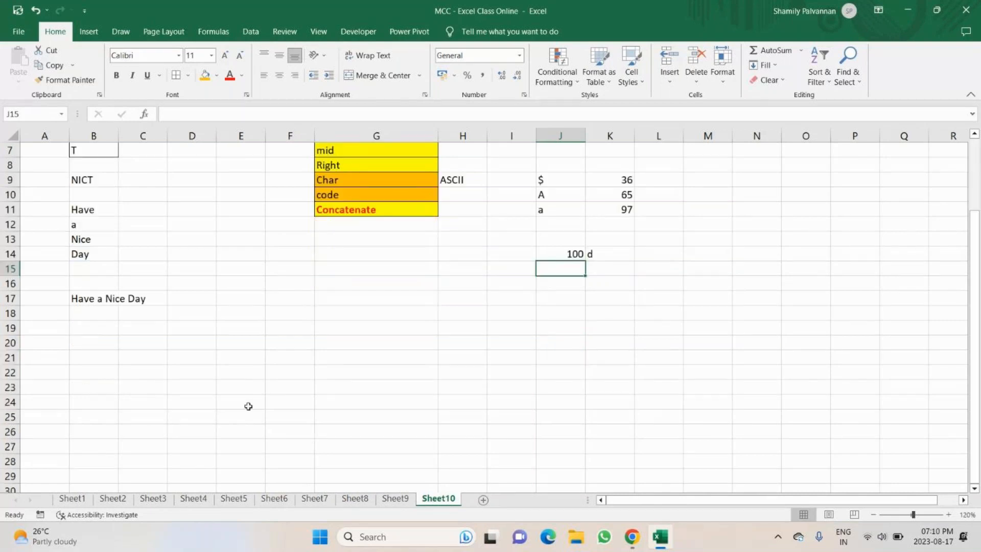
left_click(86, 358)
left_click_drag(119, 136, 289, 136)
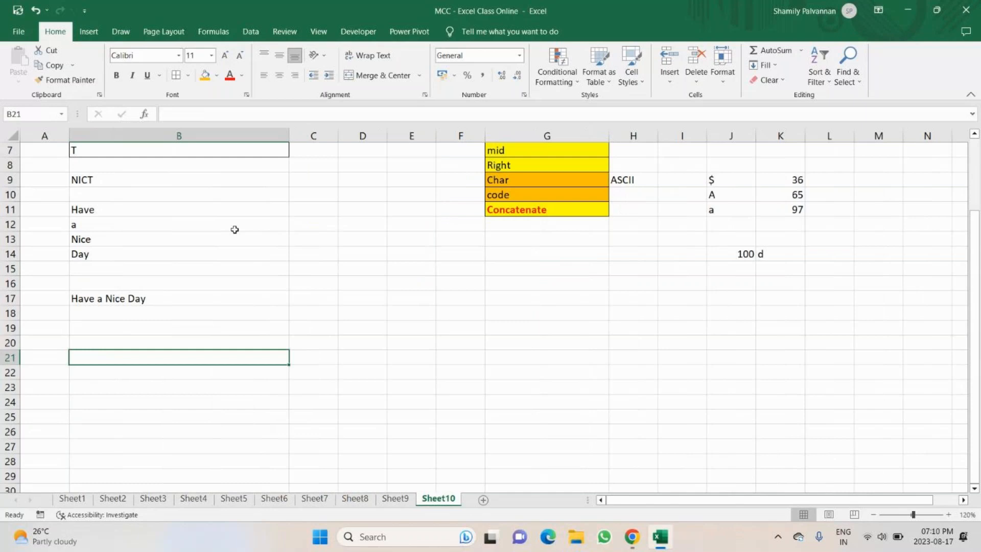
double_click(195, 361)
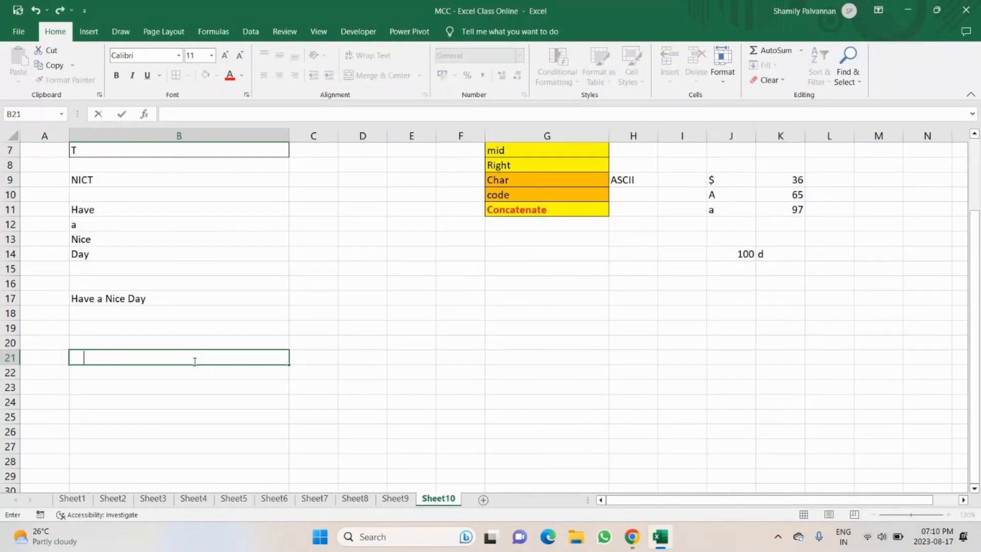
type("Good   Morning")
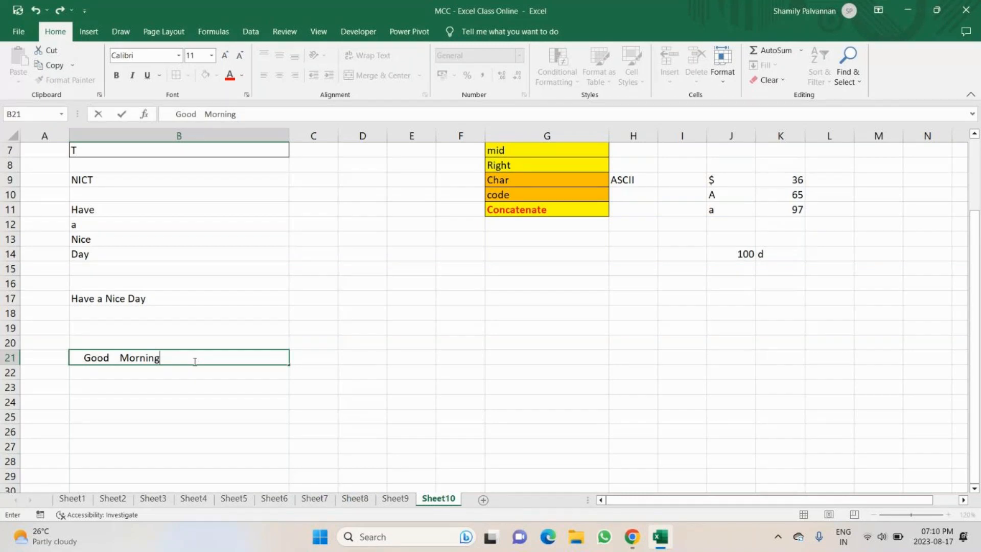
key("Return")
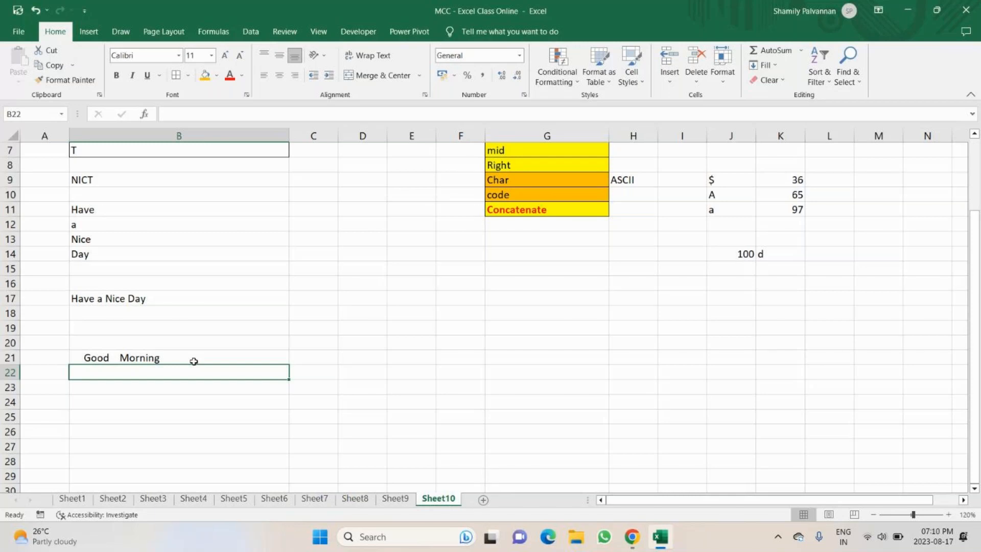
Enter the mixed-case phrase "AlL thE VeRY Best" in B22.
type("A")
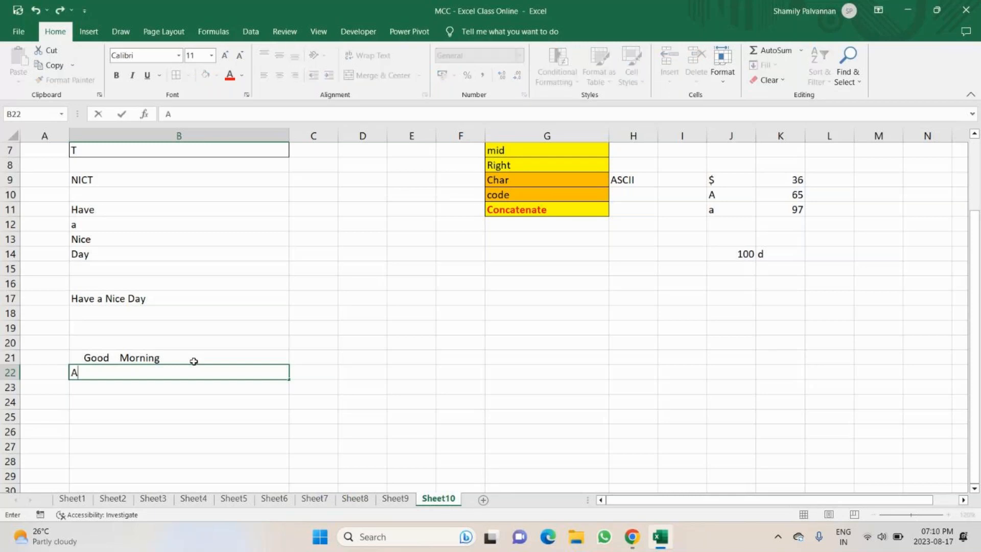
type("lL thE VeR")
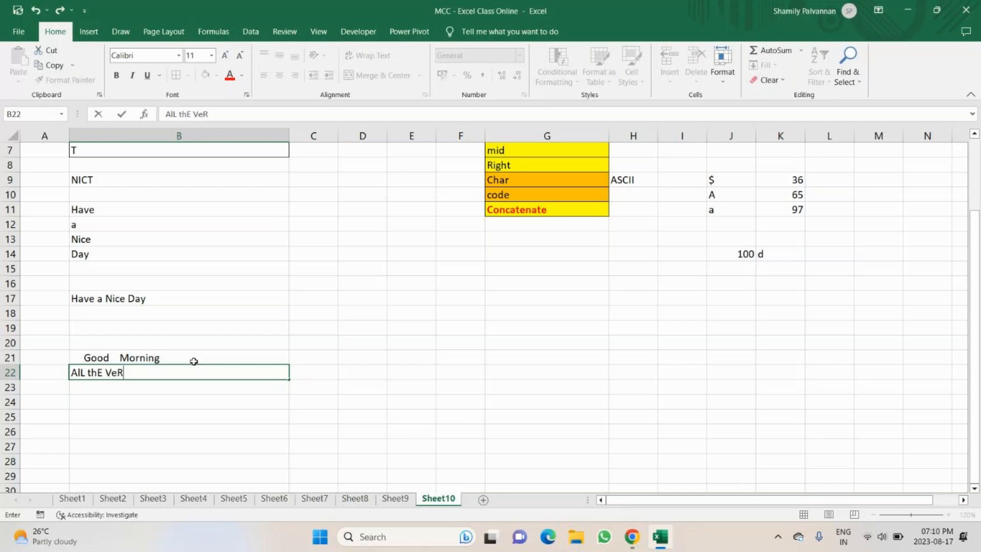
type("Y ")
type("B")
type("Es")
type("t")
key("Return")
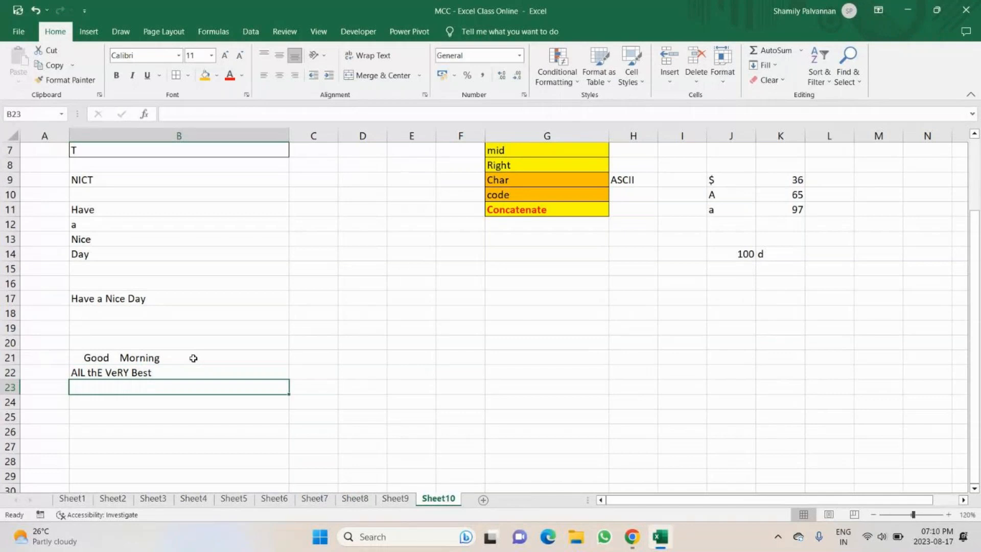
Pad the phrase in B22 with extra spaces and copy it to B23, with more leading spaces, and to B24.
double_click(117, 373)
left_click(70, 373)
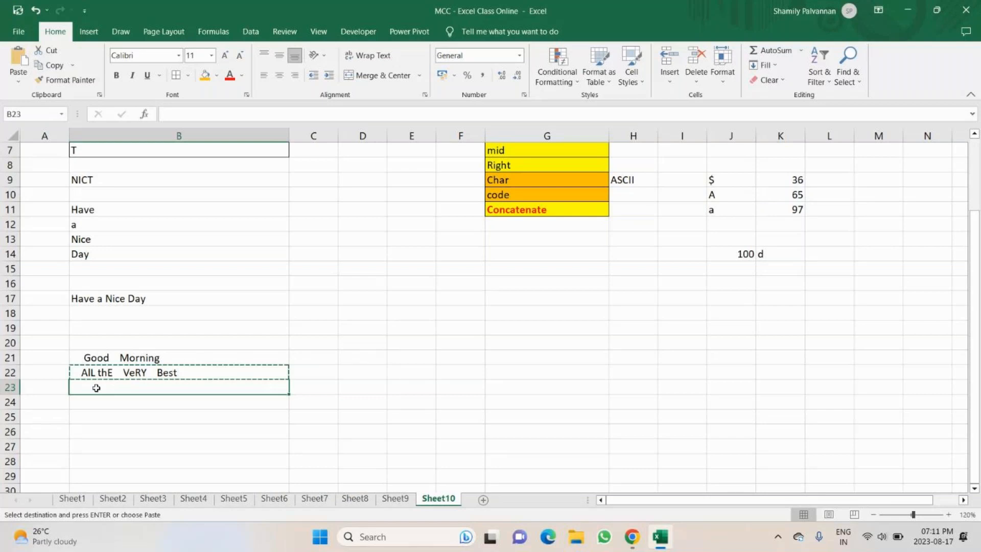
key("Return")
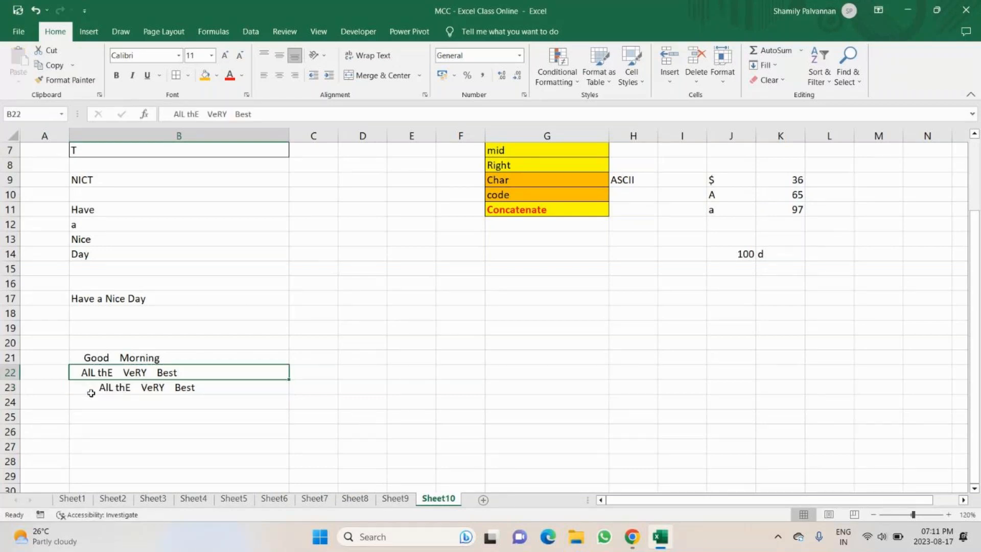
key("ctrl+c")
left_click(89, 401)
key("ctrl+v")
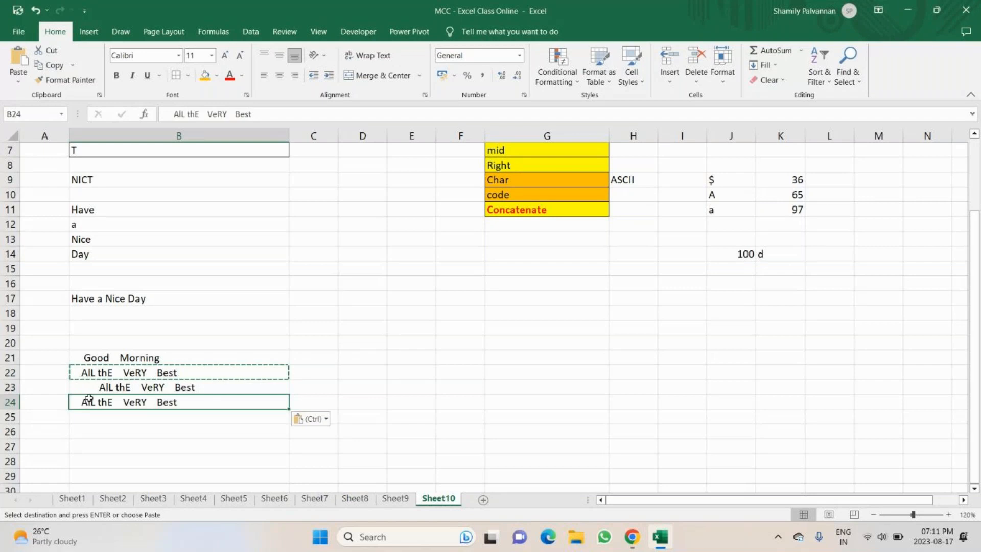
Remove the leading spaces in B24 and leave a single space between VeRY and Best.
double_click(89, 400)
key("Right")
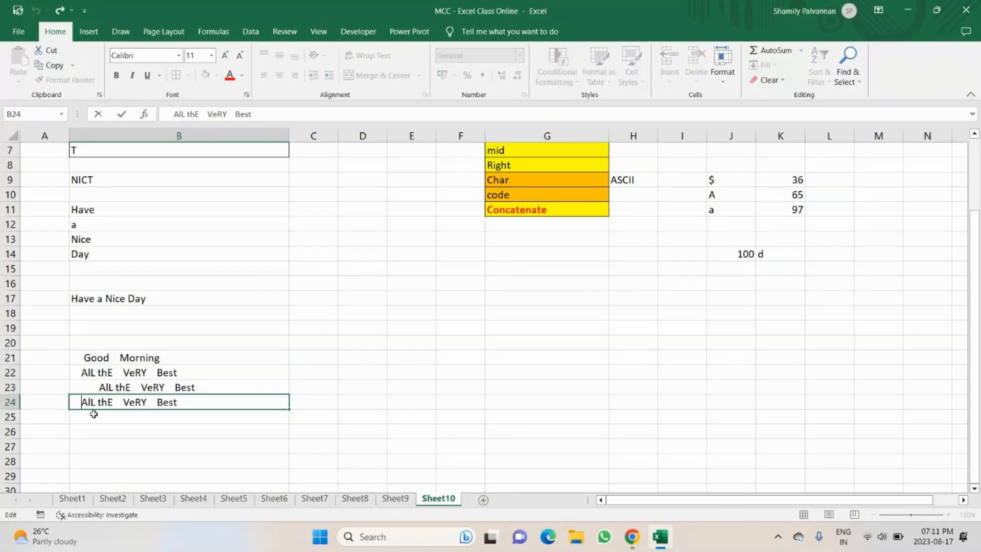
key("BackSpace")
key("BackSpace")
key("BackSpace")
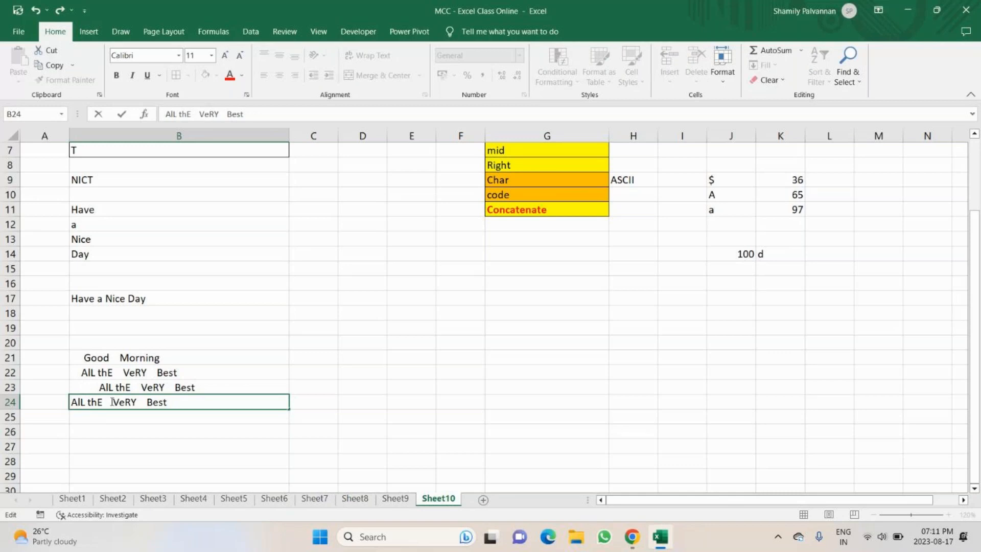
left_click_drag(147, 402, 153, 402)
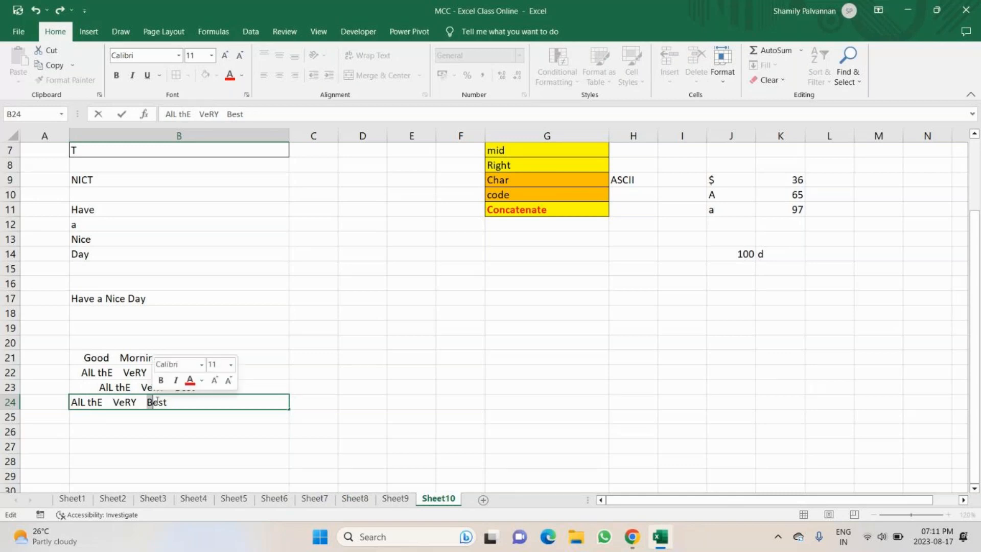
key("BackSpace")
key("BackSpace")
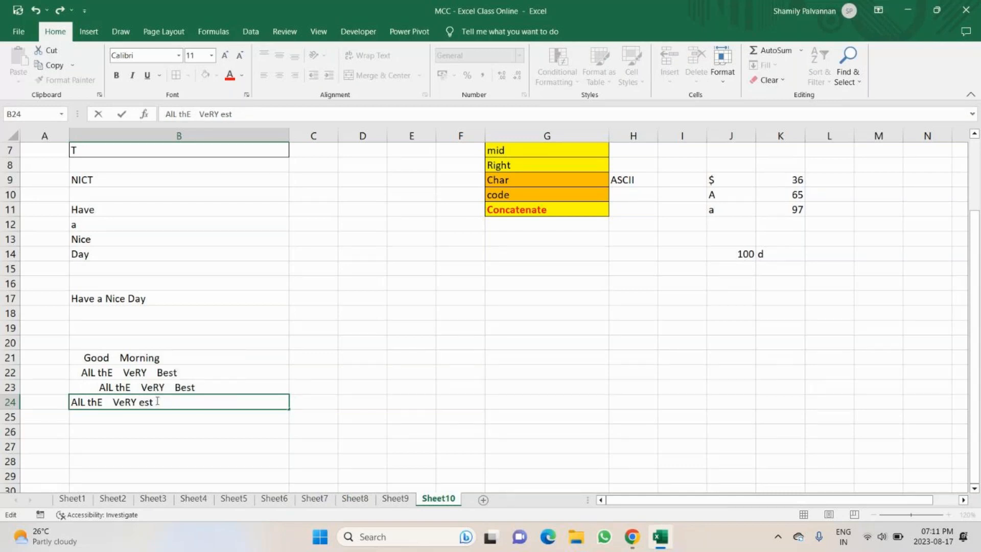
type("B")
key("ctrl+Return")
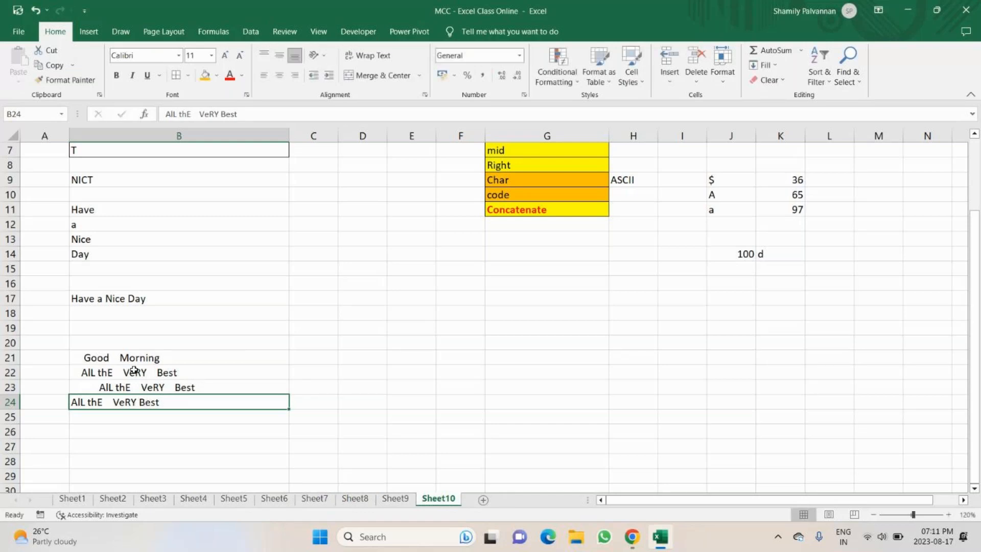
left_click_drag(133, 370, 129, 402)
left_click_drag(125, 358, 120, 402)
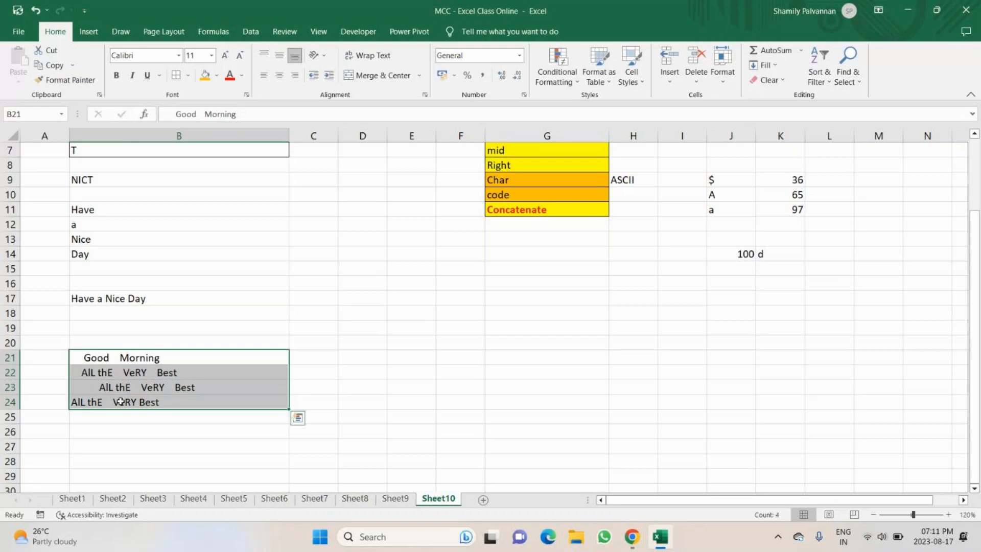
left_click(103, 349)
left_click_drag(103, 352, 99, 401)
scroll(510, 166, "up", 1)
left_click(510, 166)
Remove the extra spaces of B21 in C21 with =TRIM(B21) and widen column C to fit the result.
left_click(313, 403)
type("=trim")
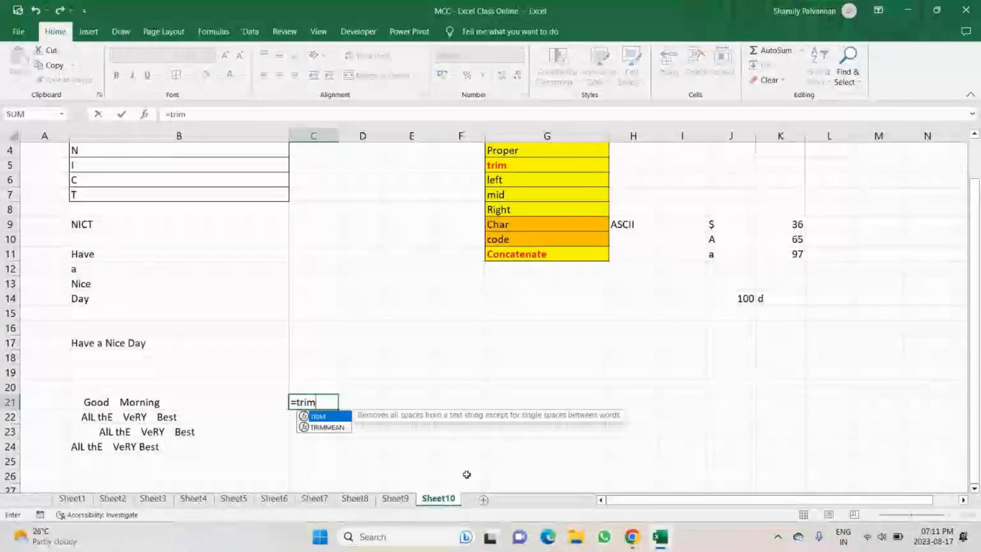
key("Tab")
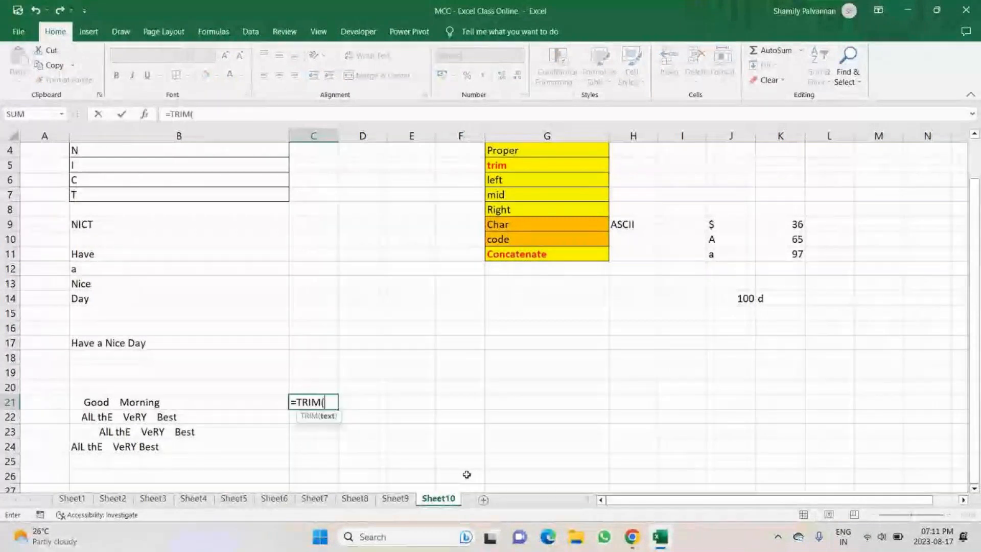
left_click(121, 407)
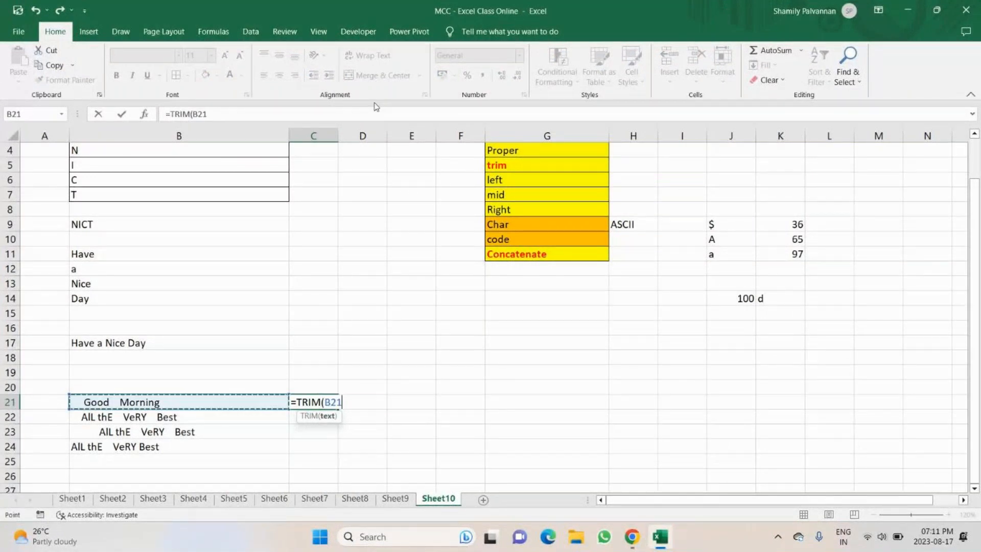
key("Return")
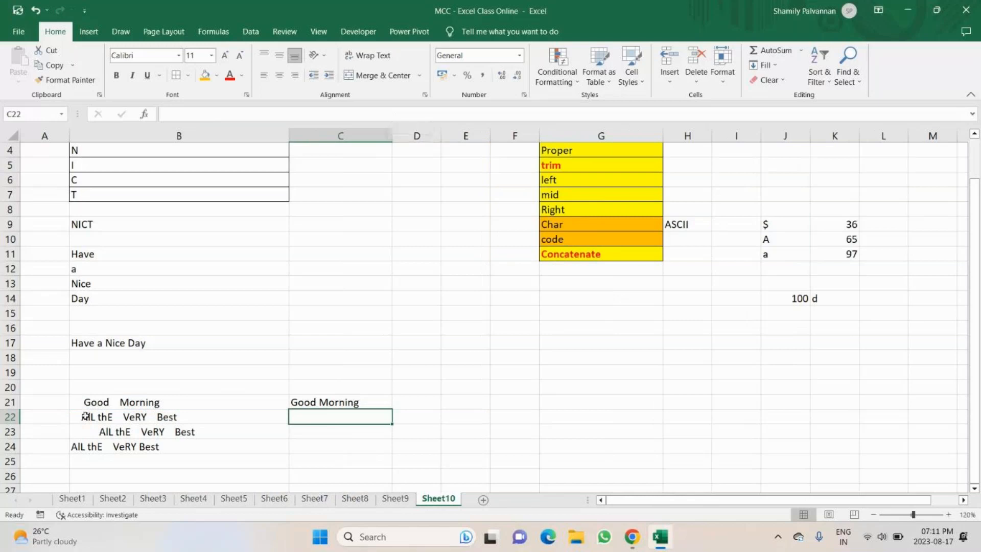
Insert a blank row above each of the three "AlL thE VeRY Best" phrases, at rows 22, 24 and 26.
left_click(11, 417)
key("ctrl+shift+plus")
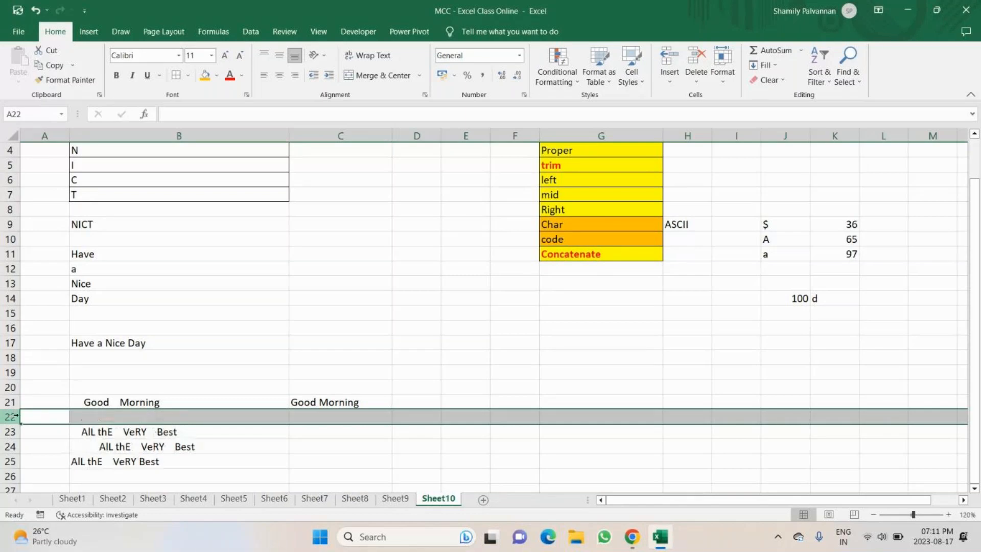
left_click_drag(4, 439, 4, 439)
left_click(4, 441)
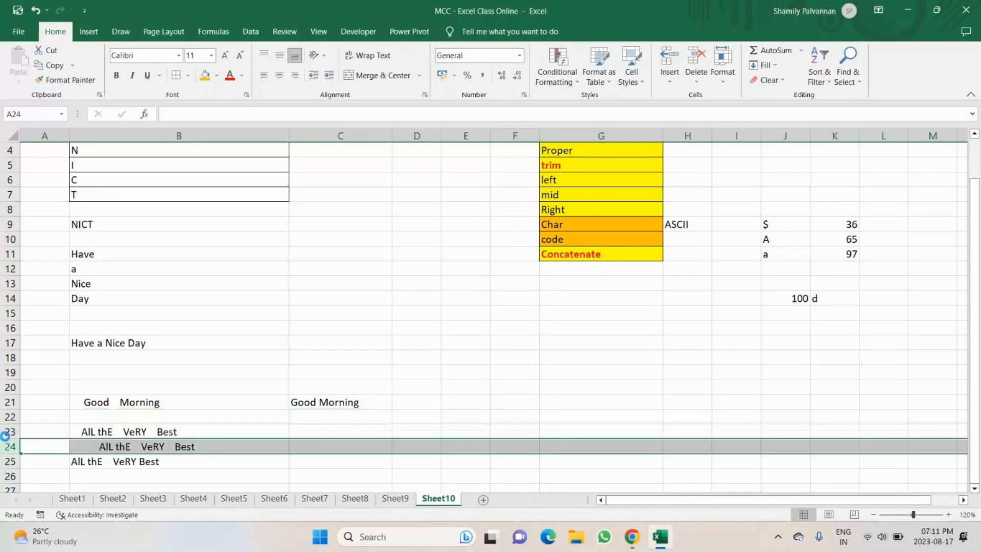
key("ctrl+shift+plus")
scroll(47, 426, "down", 1)
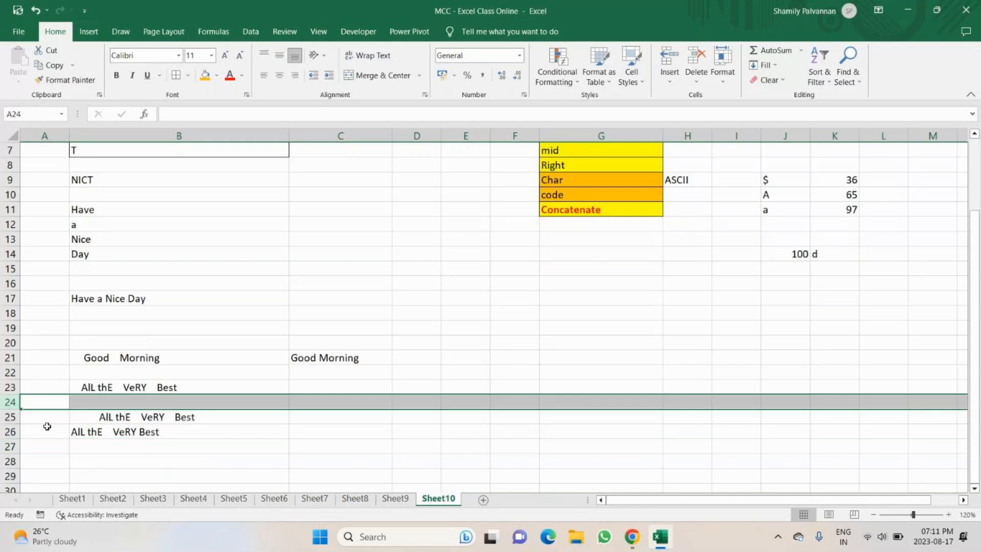
left_click(6, 431)
key("ctrl+shift+plus")
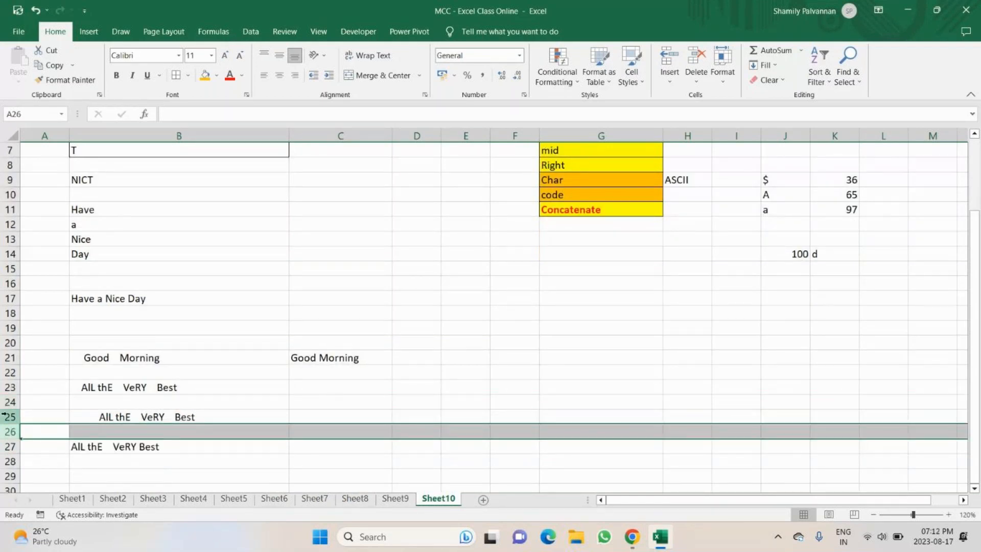
Insert a second blank row in each gap between the phrases, at rows 24, 27 and 22.
left_click(6, 401)
key("ctrl+shift+plus")
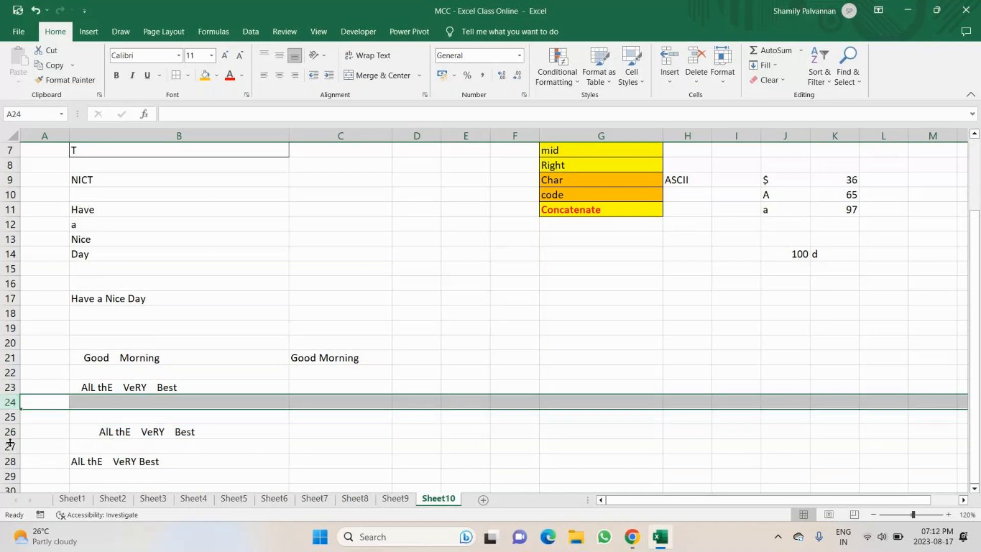
left_click(10, 445)
scroll(12, 438, "down", 1)
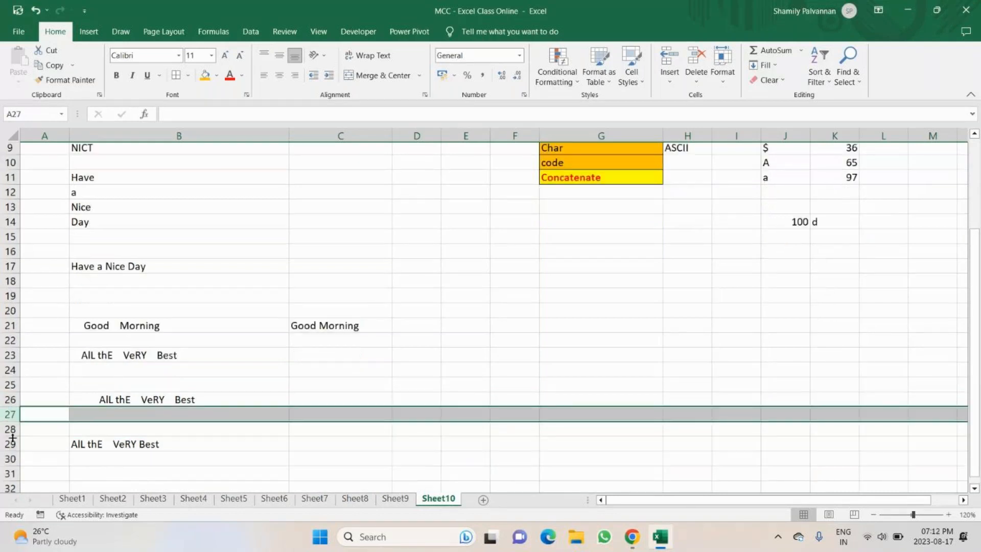
scroll(13, 437, "down", 2)
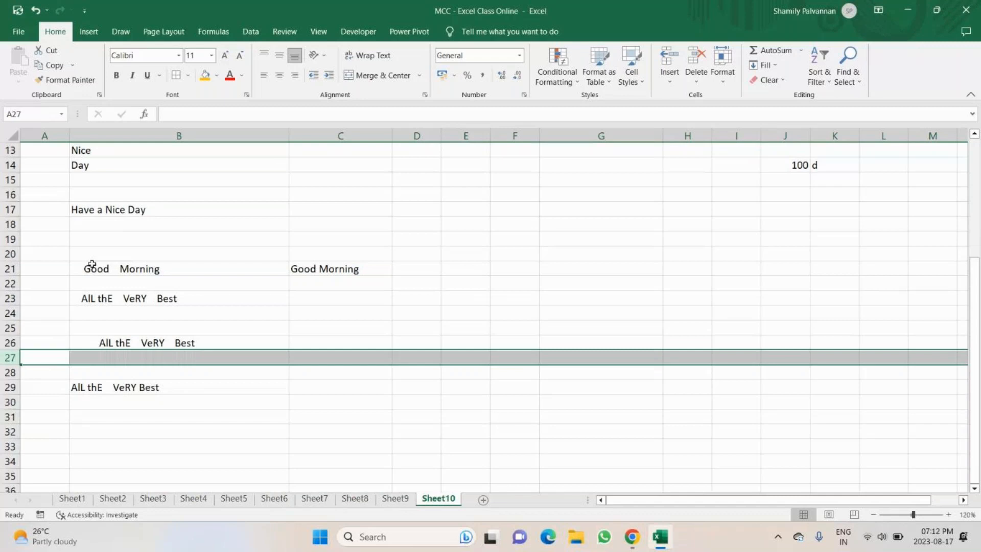
left_click(13, 282)
key("ctrl+plus")
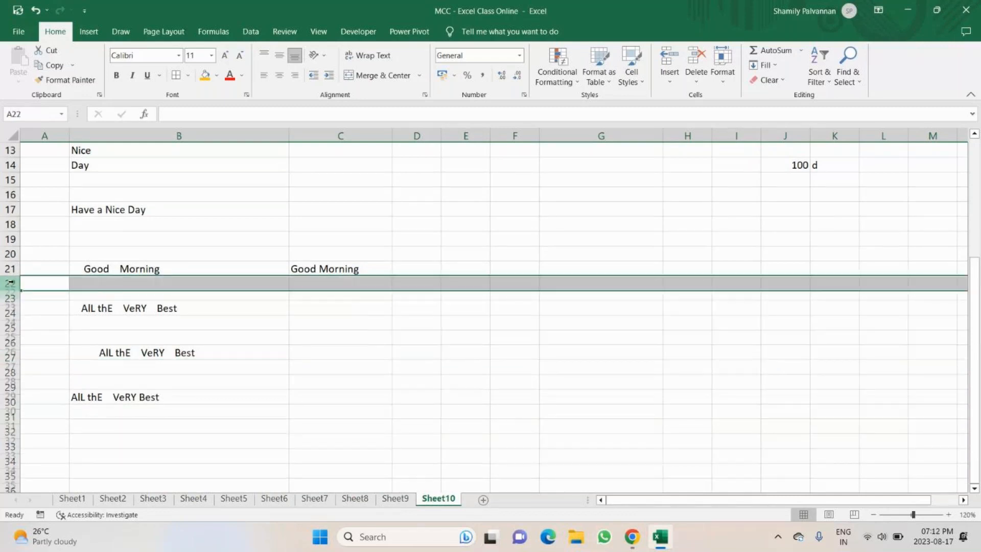
Enter the formula =TRIM(B21) in cell B22 to remove the extra spaces from the Good Morning text.
left_click(102, 266)
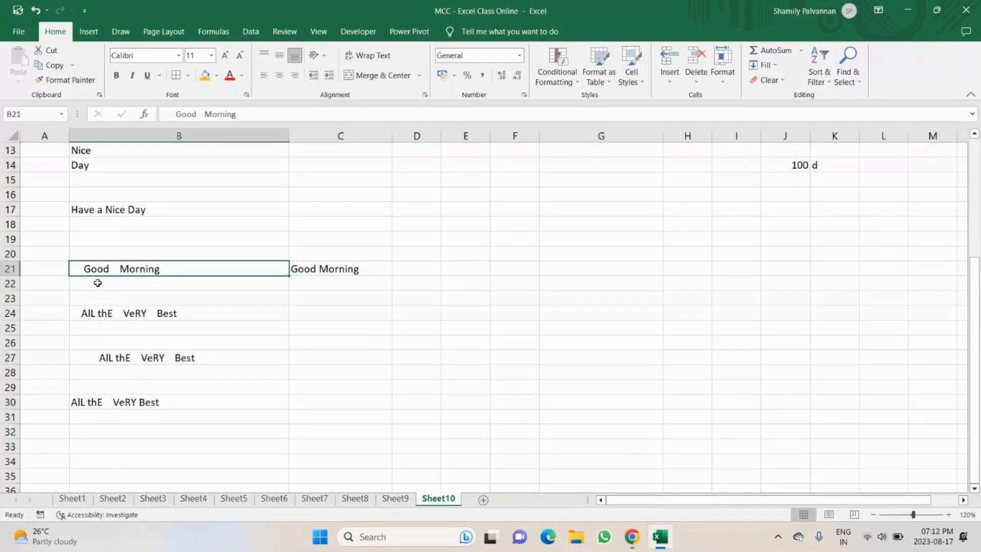
left_click(98, 283)
double_click(98, 283)
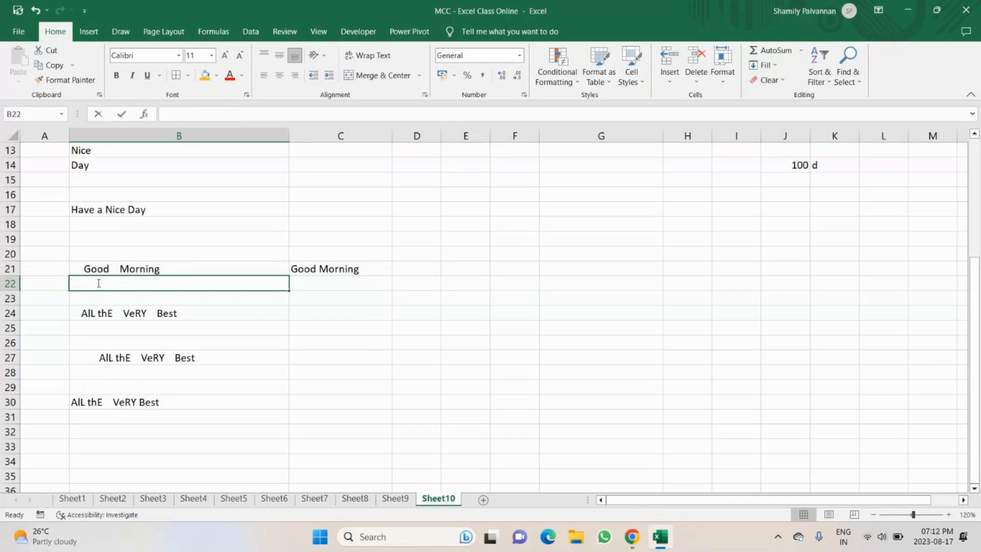
type("=tri")
key("Tab")
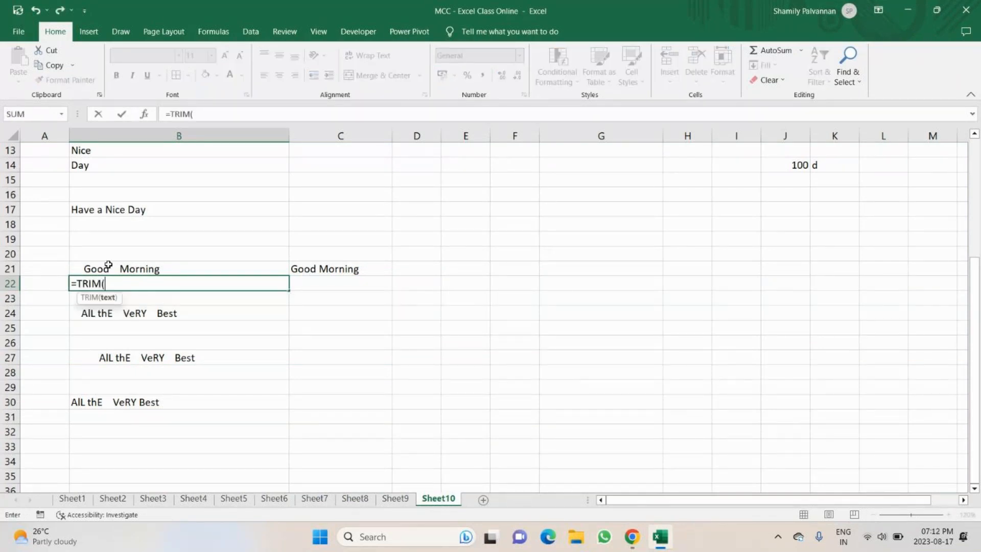
left_click(109, 265)
type(")")
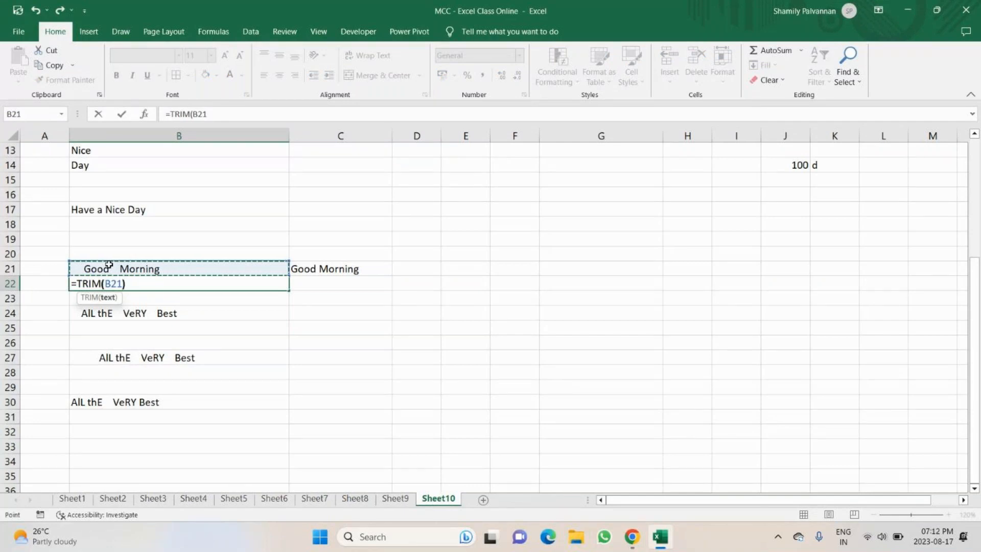
key("Return")
Fill cells B21:B22 with orange.
left_click_drag(109, 263, 106, 281)
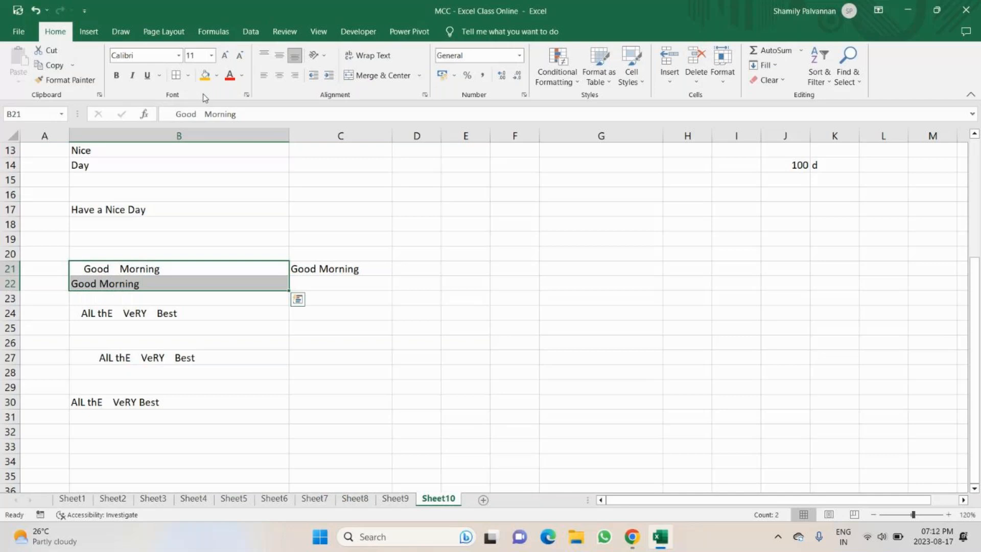
left_click(205, 75)
left_click(256, 387)
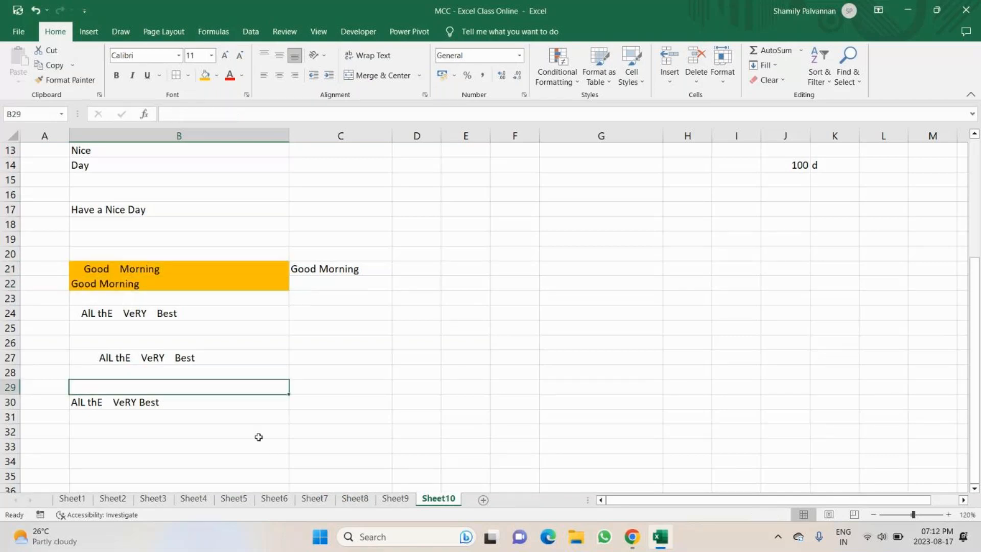
Enter a TRIM formula in cell B25 that references the spaced text in B24.
left_click(143, 317)
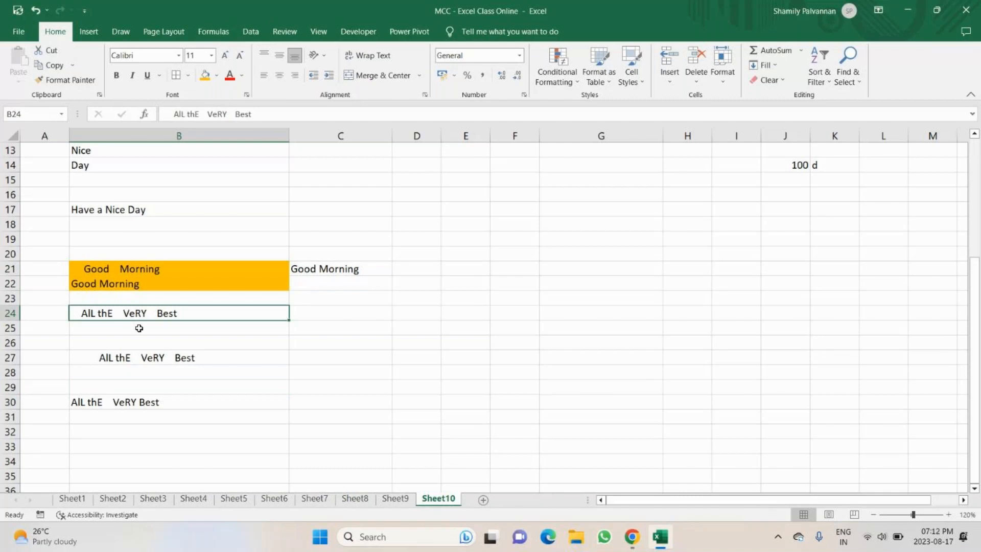
left_click(118, 328)
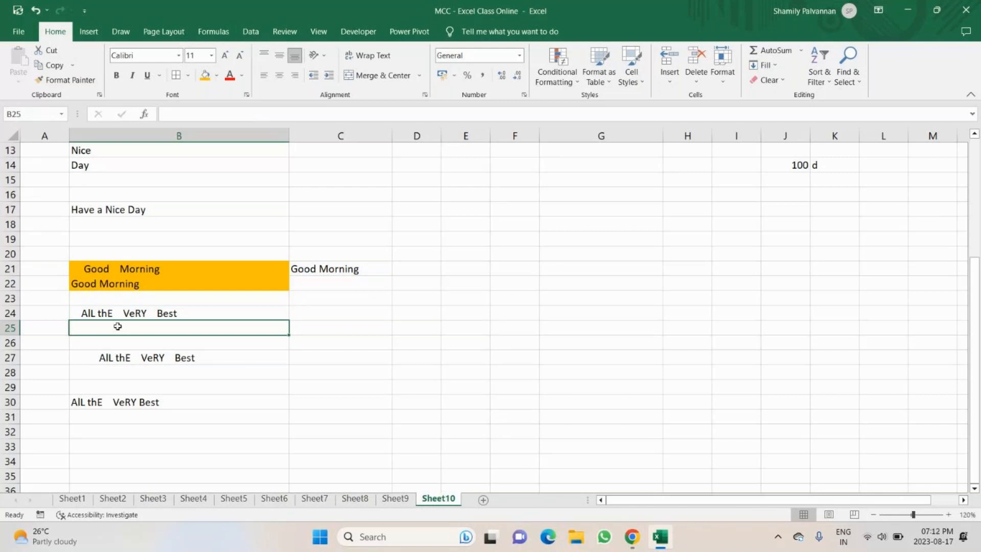
type("=TRIM(")
left_click(113, 313)
key("Return")
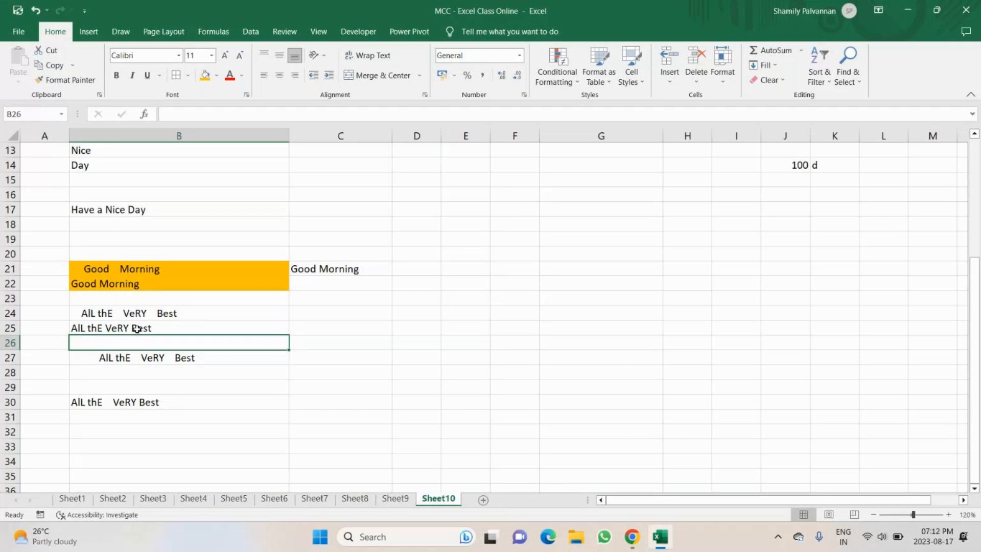
Capitalize the letter s in the last word of B24, B27 and B30 so each ends in "BeSt".
double_click(173, 315)
key("BackSpace")
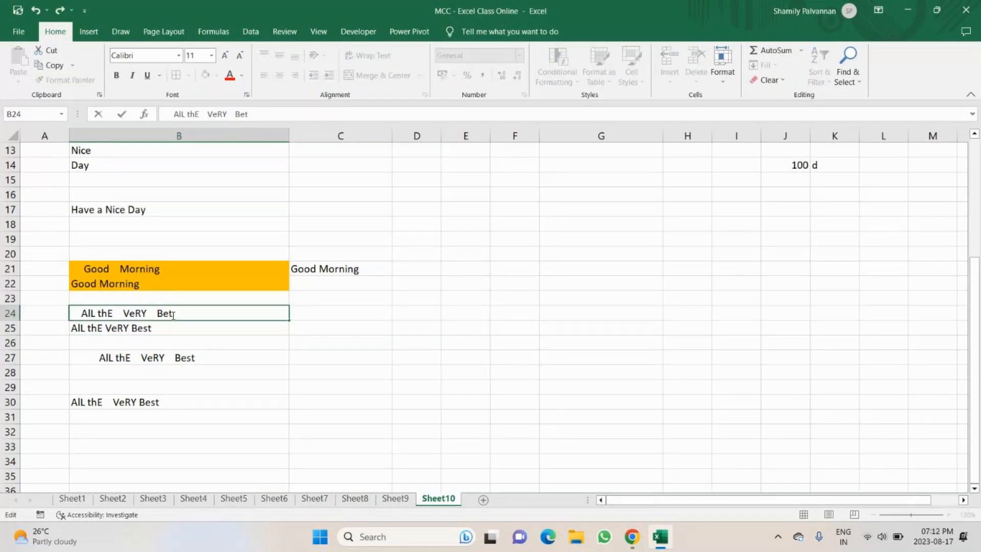
type("S")
left_click(189, 358)
double_click(190, 358)
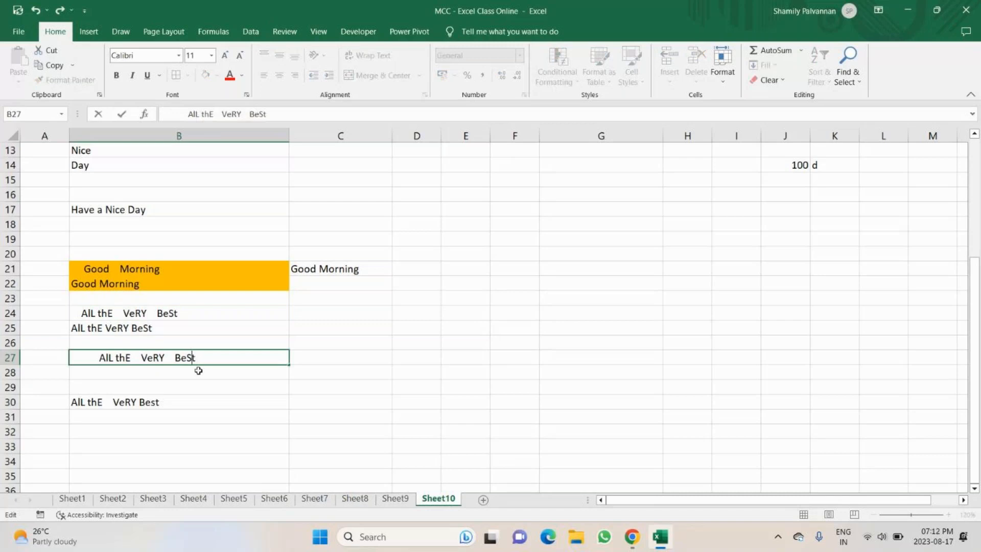
double_click(156, 402)
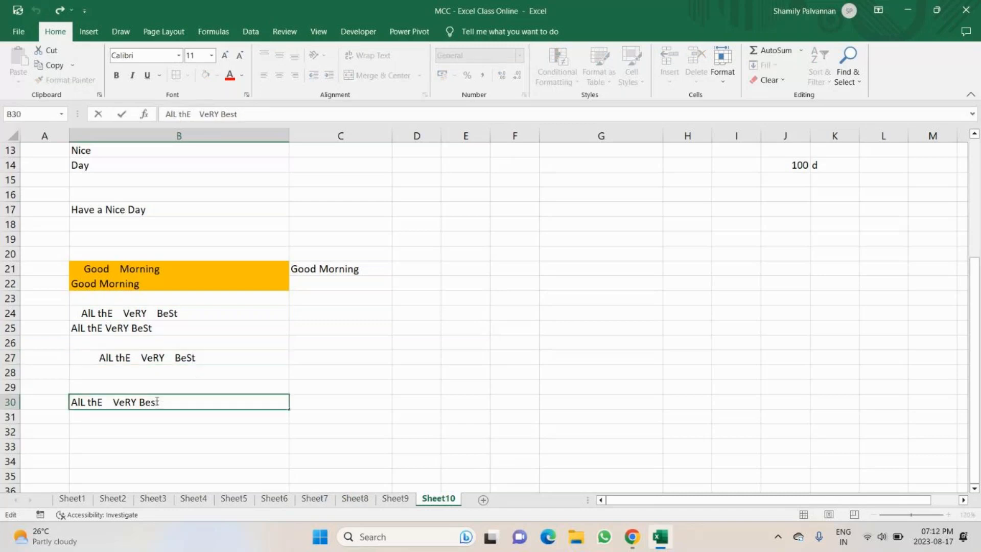
key("BackSpace")
type("S")
key("Return")
Replace the formula in cell B25 with =TRIM(UPPER(B24)).
left_click(129, 323)
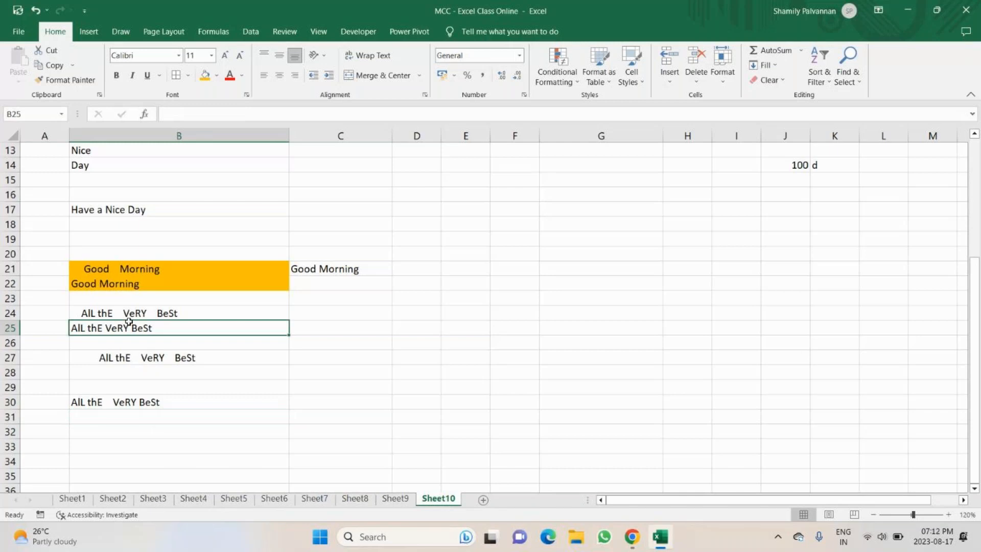
double_click(166, 330)
key("BackSpace")
key("BackSpace")
key("BackSpace")
key("BackSpace")
key("BackSpace")
key("BackSpace")
key("BackSpace")
key("BackSpace")
key("BackSpace")
key("BackSpace")
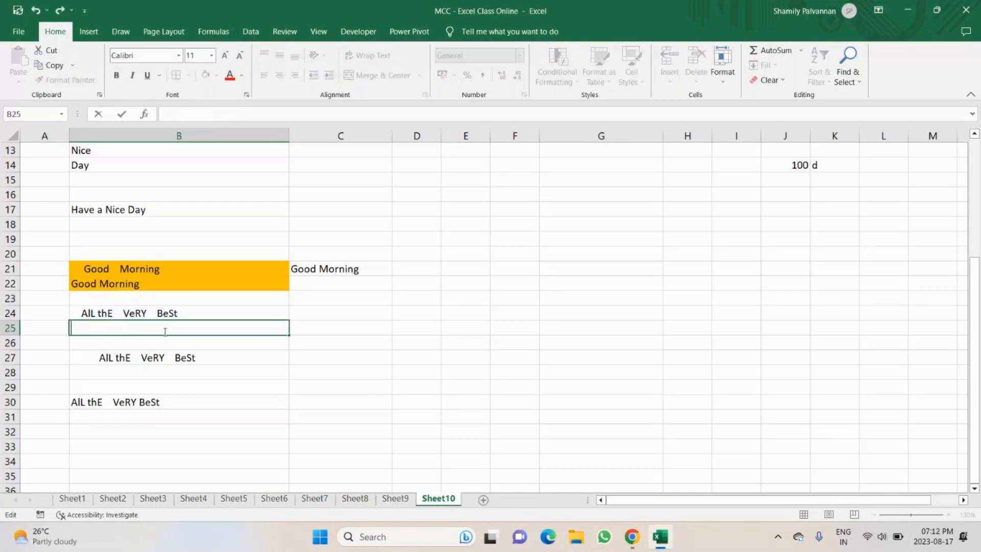
type("=trim")
key("Tab")
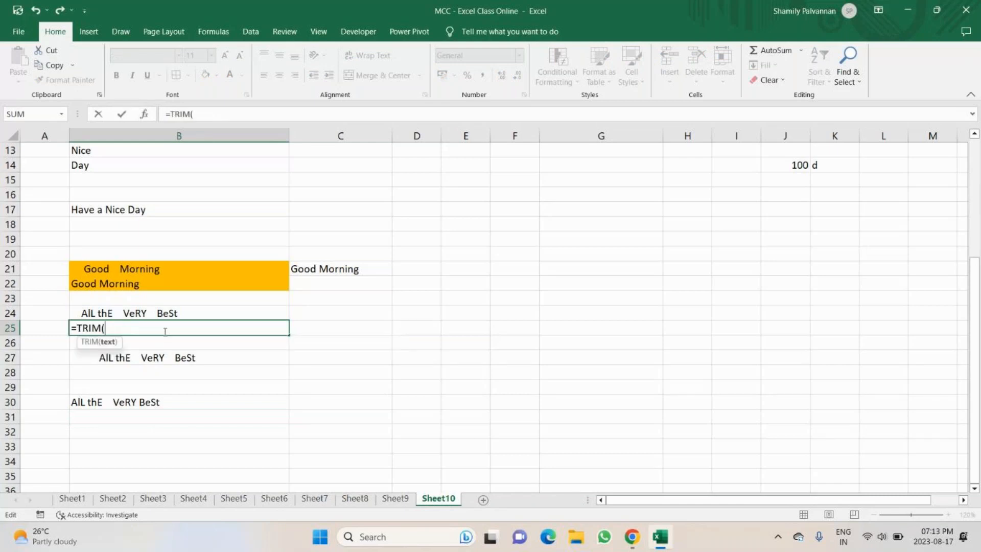
type("u")
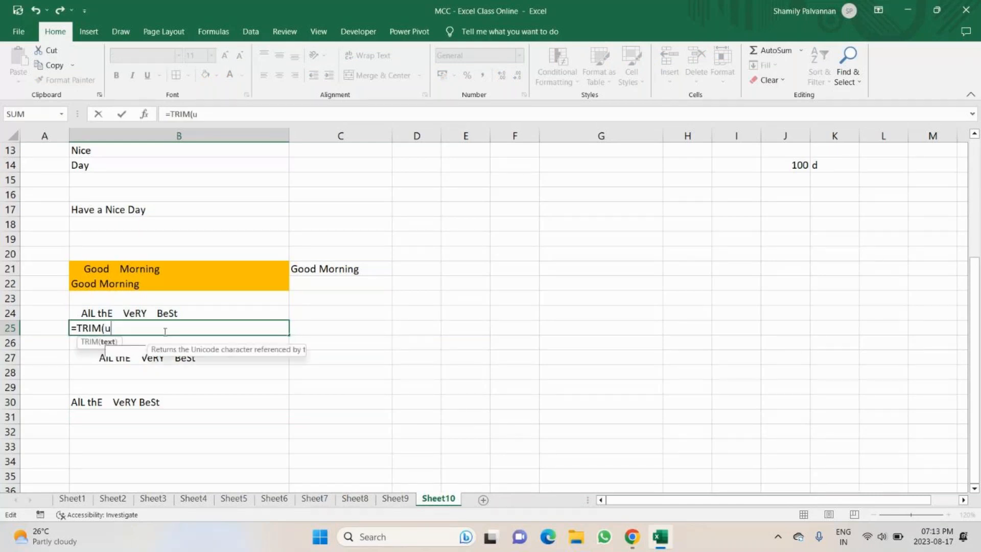
type("pper")
key("Tab")
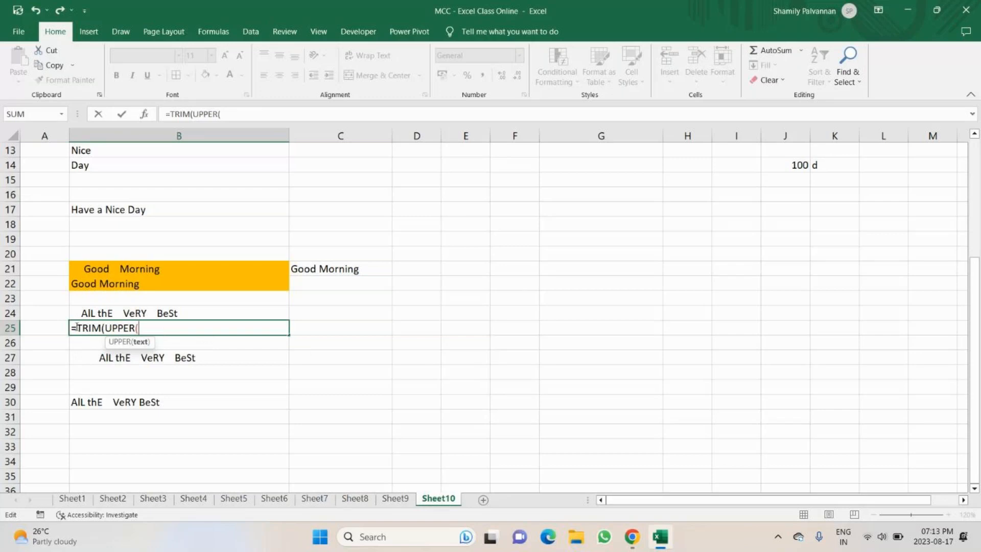
left_click(143, 314)
type(")")
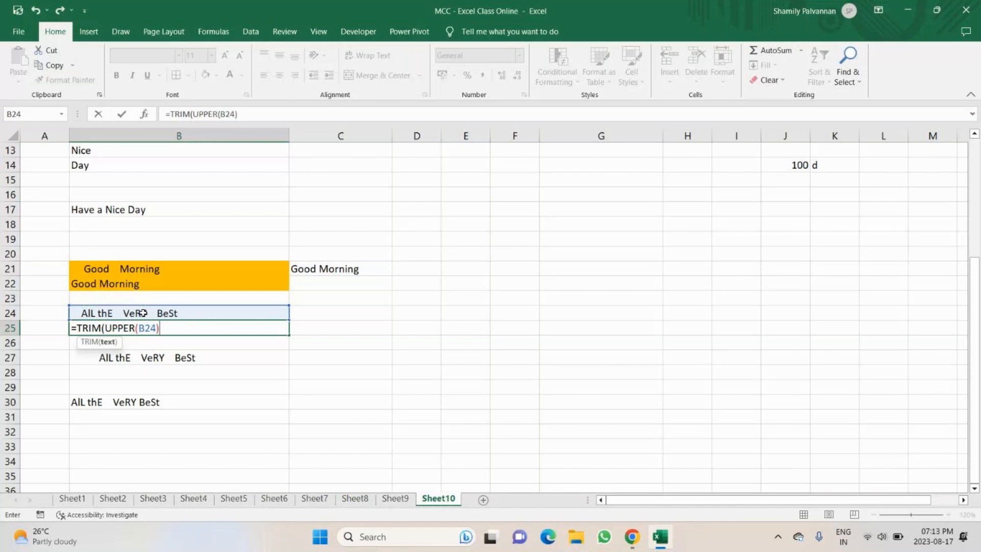
type(")")
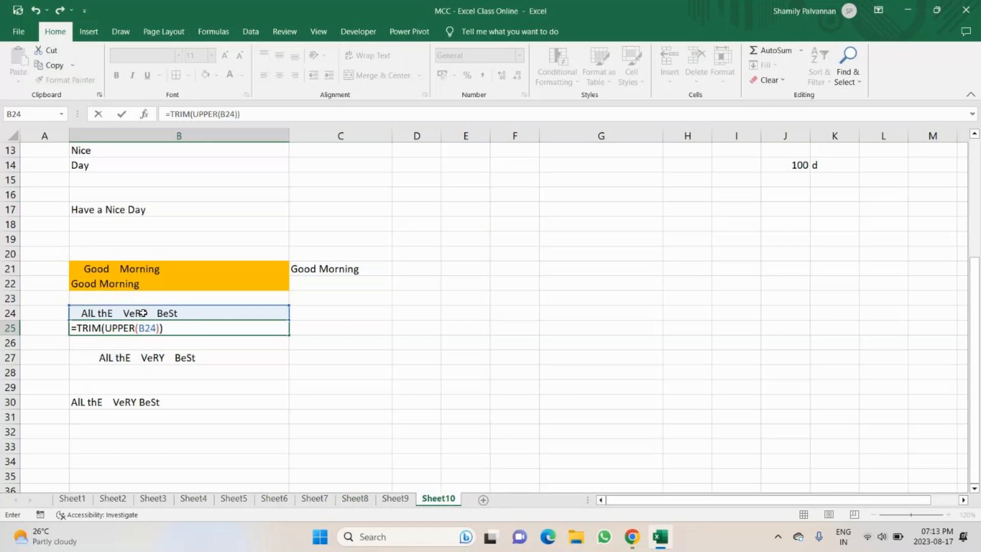
key("Return")
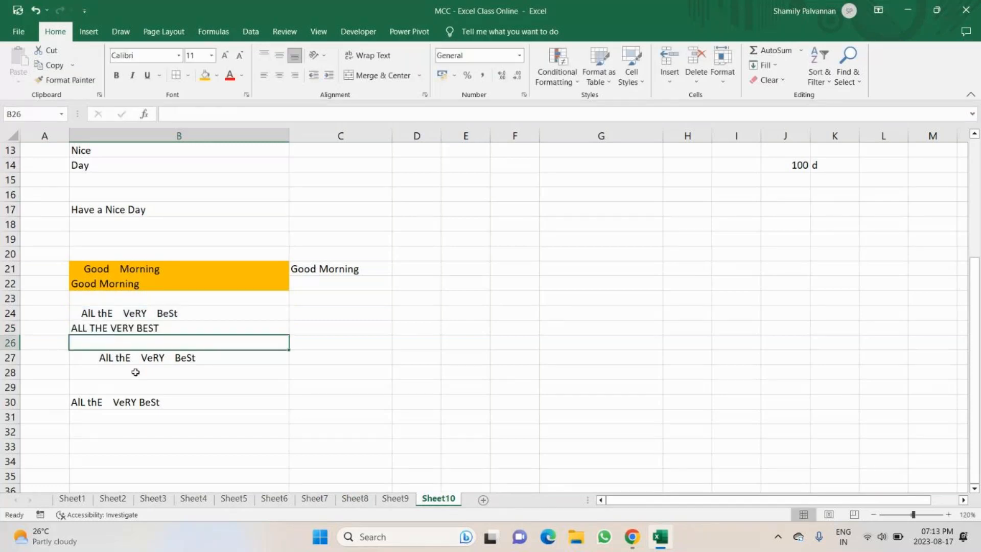
Fill cells B24:B25 with the standard light green color.
left_click(118, 327)
left_click_drag(115, 315, 115, 326)
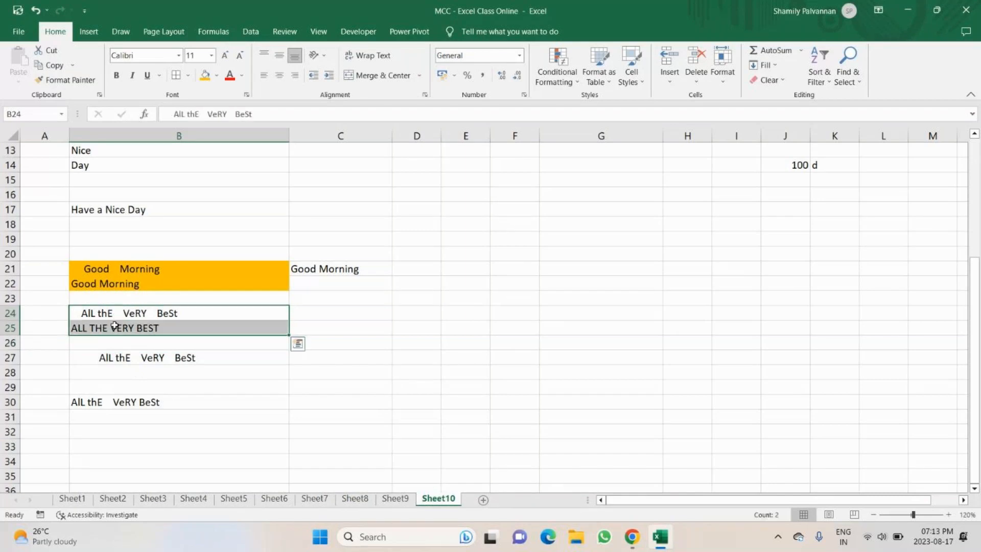
left_click(217, 76)
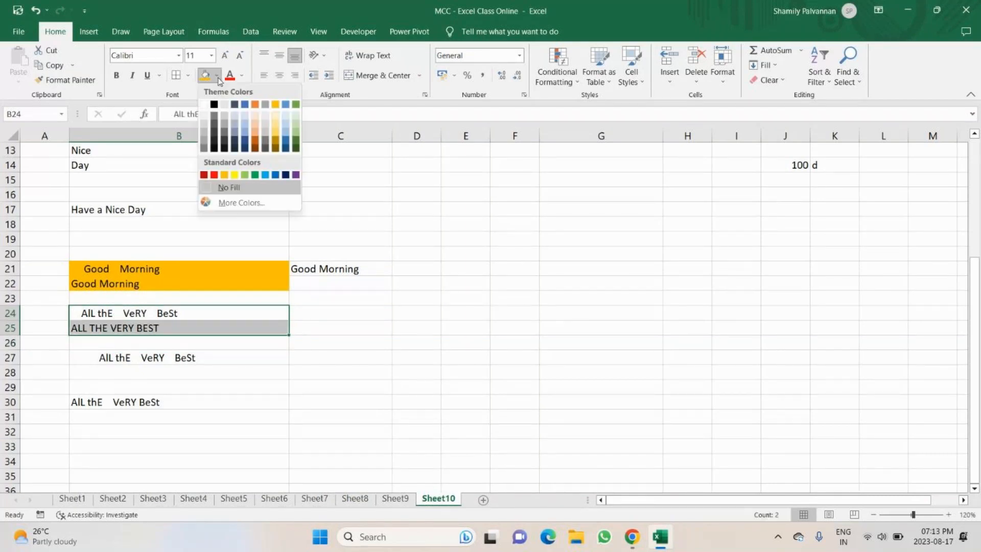
left_click(245, 175)
Enter the formula =TRIM(LOWER(B27)) in cell B28 to trim the text and convert it to lowercase.
left_click(130, 363)
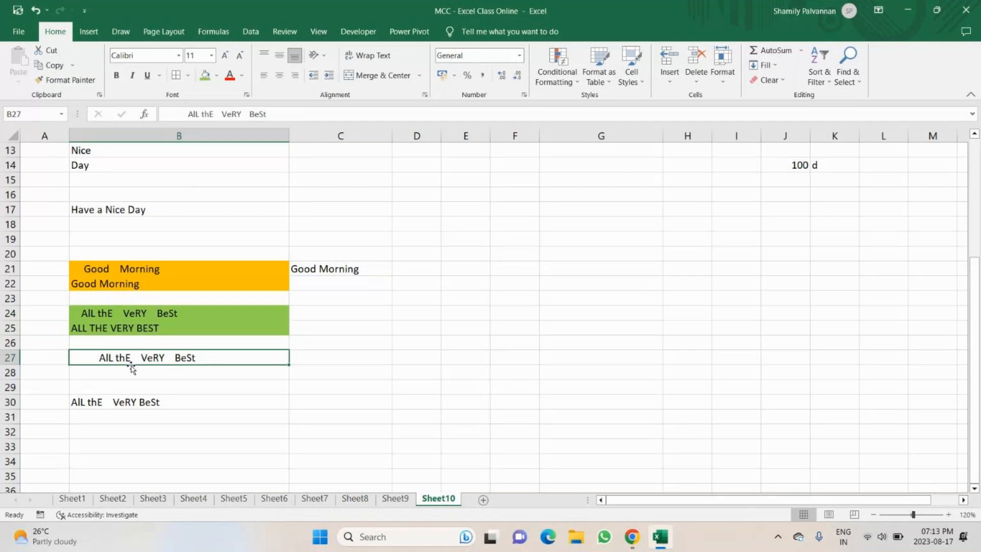
left_click(113, 374)
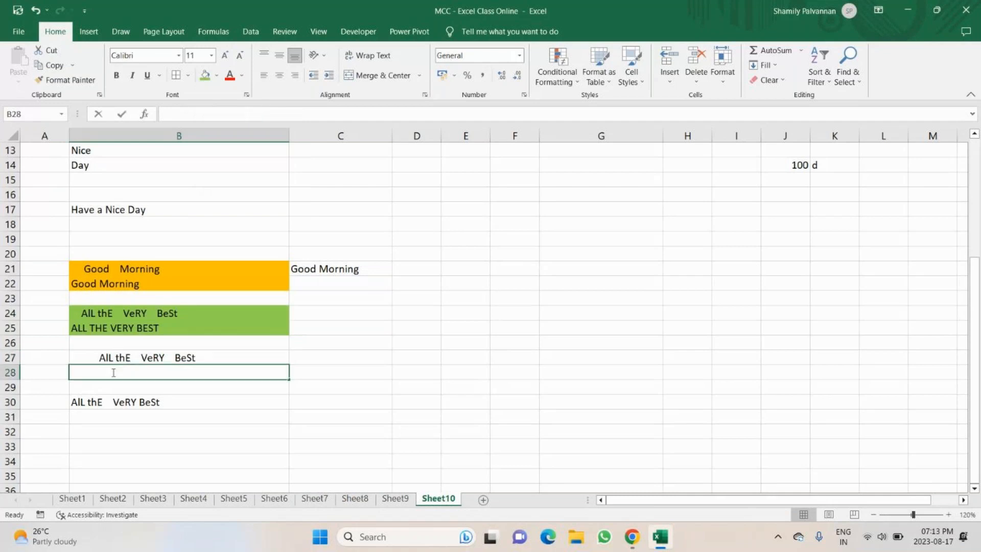
type("=TRIM(")
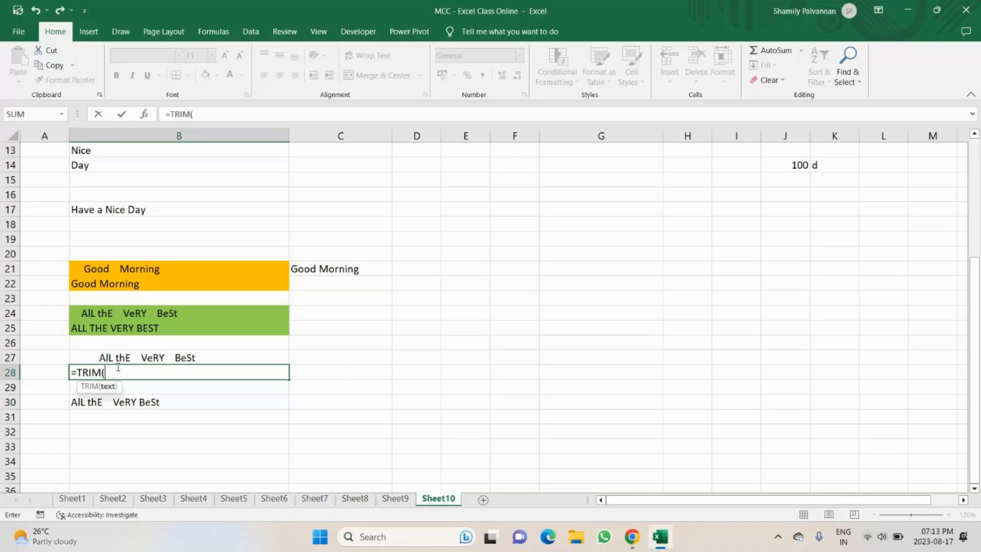
type("lower")
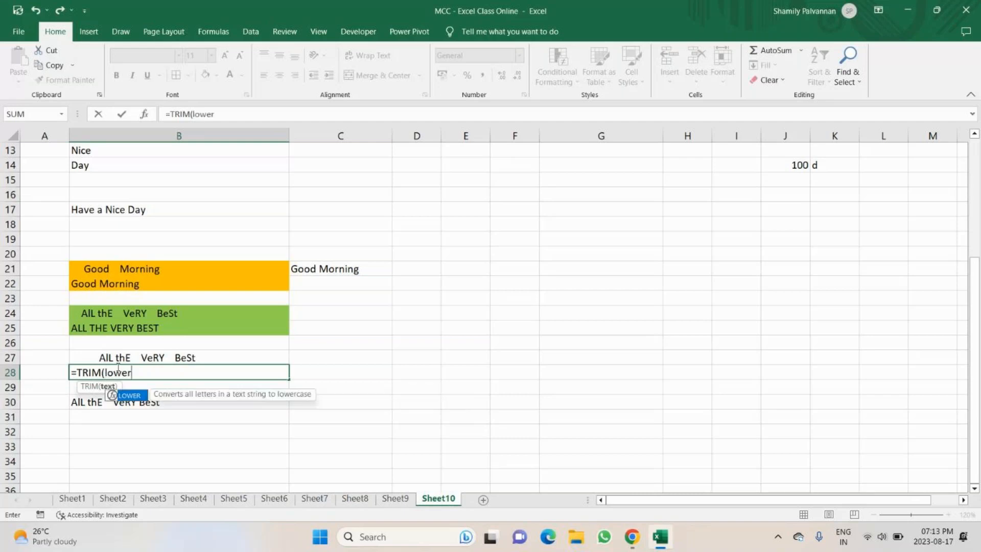
key("Tab")
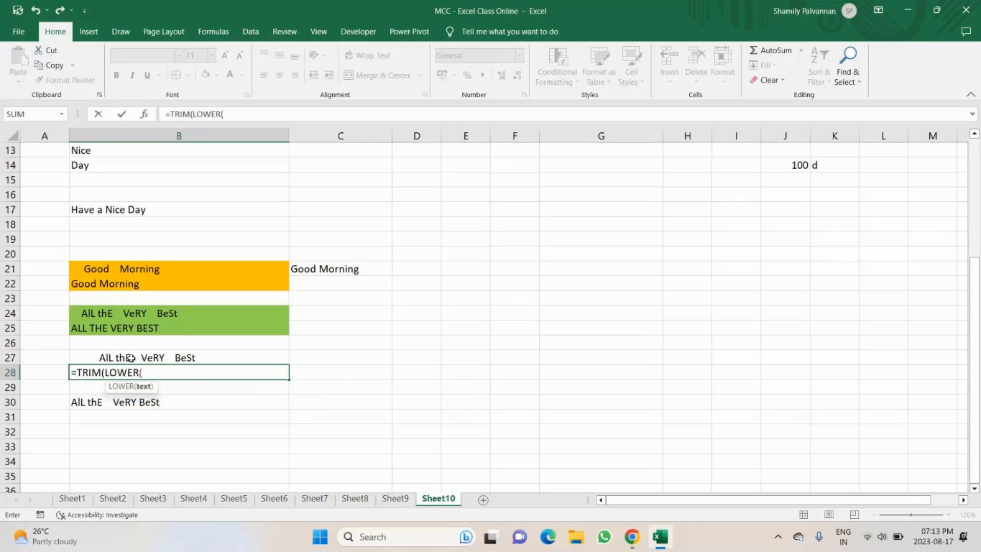
left_click(130, 359)
type(")")
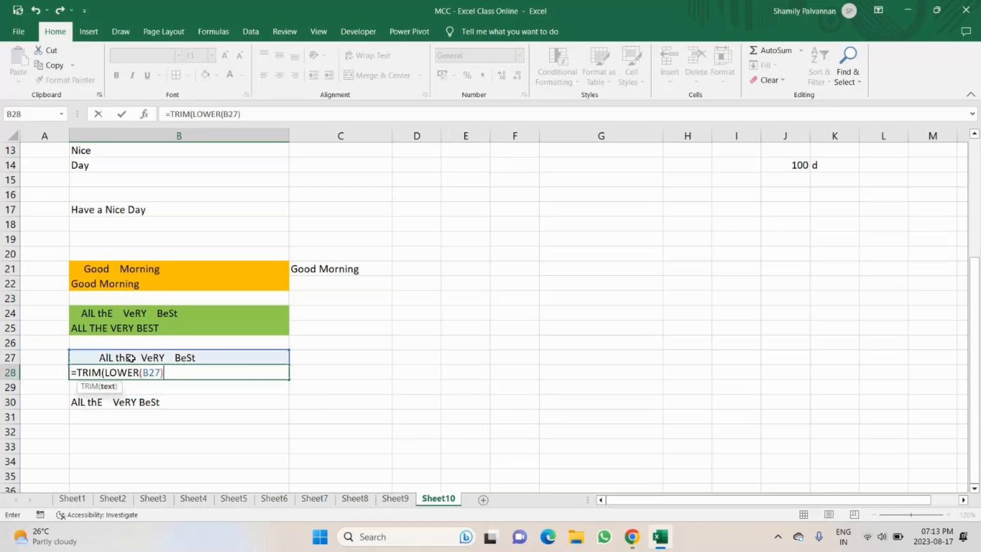
type(")")
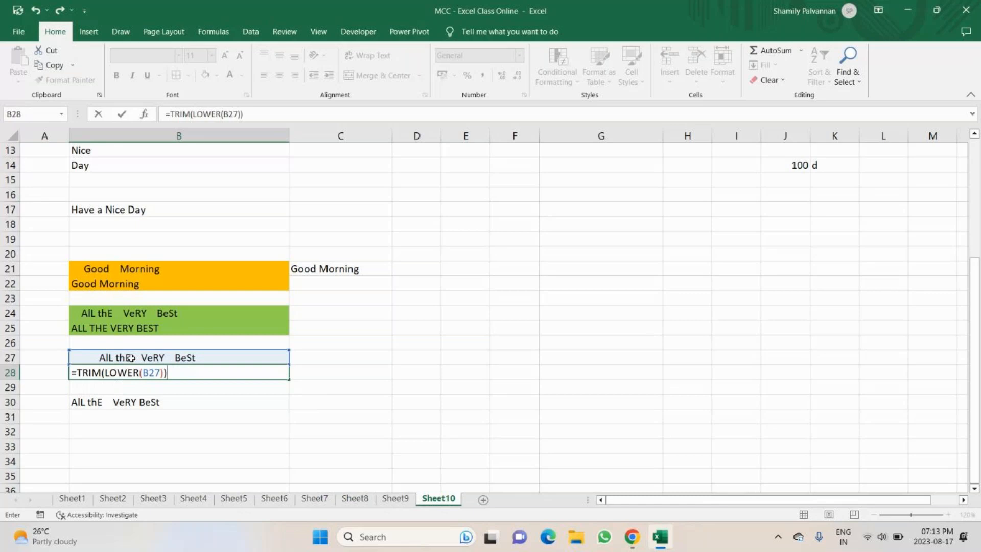
key("Return")
left_click(82, 372)
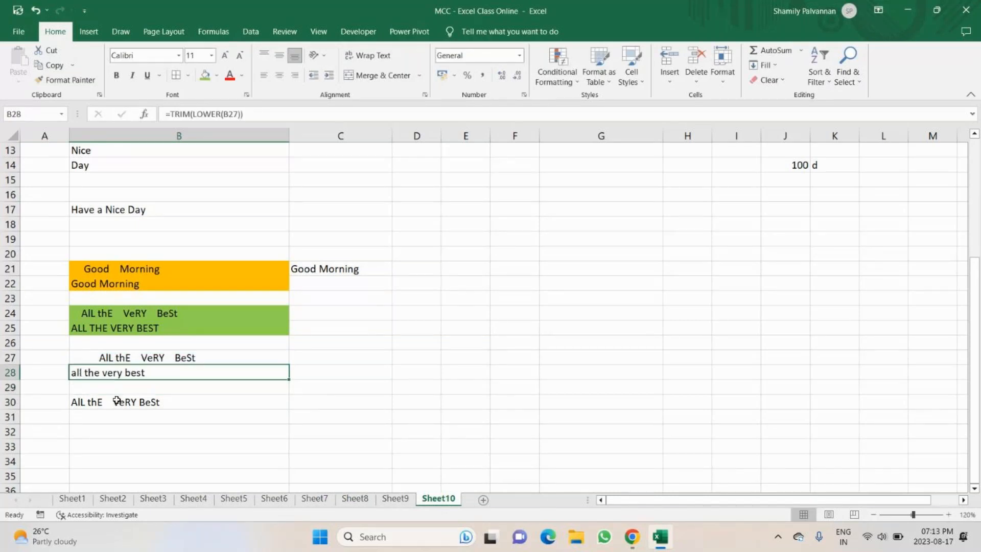
left_click(100, 417)
Fill cells B27:B28 with a light blue theme color.
left_click_drag(102, 358, 119, 372)
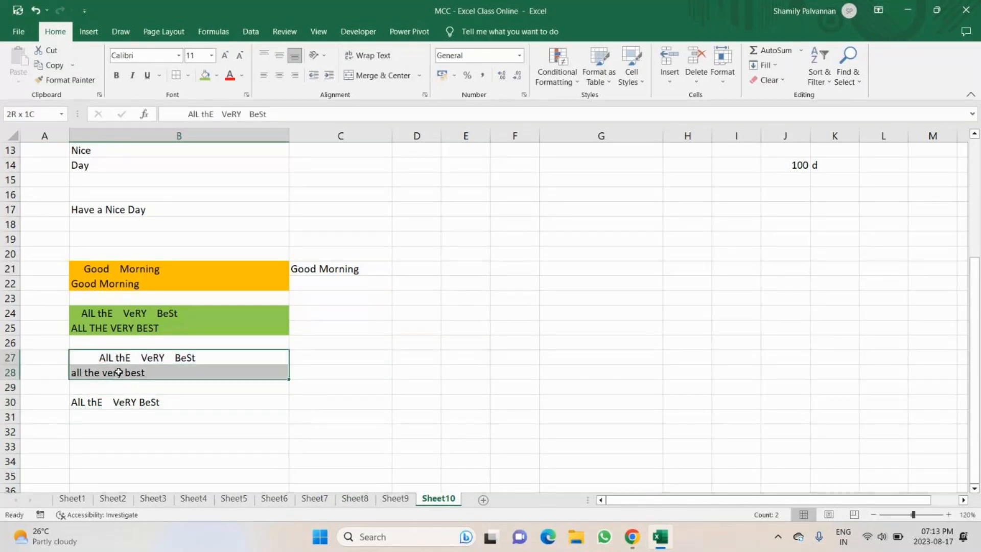
left_click(217, 80)
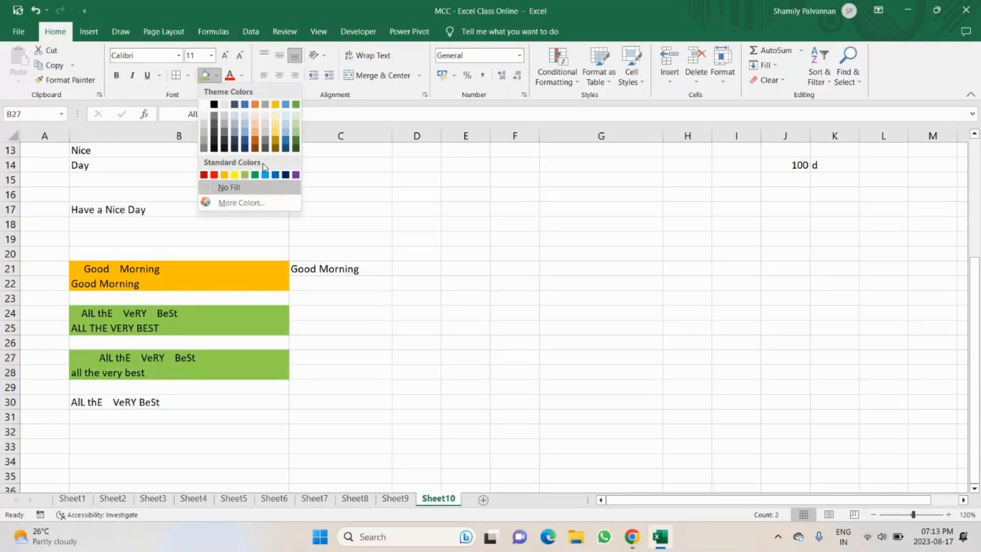
left_click(289, 132)
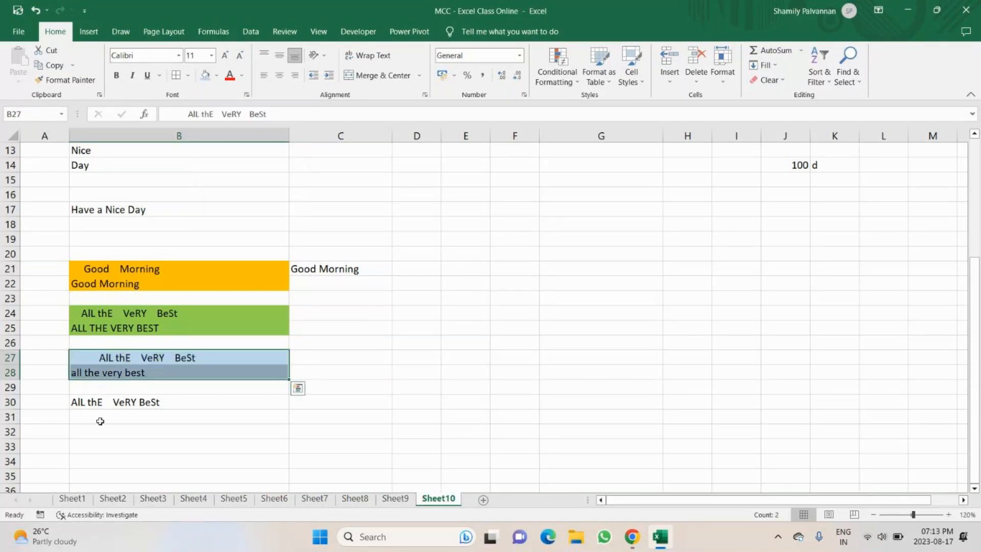
Enter the formula =TRIM(PROPER(B30)) in cell B31 to trim the text and convert it to proper case.
left_click(103, 416)
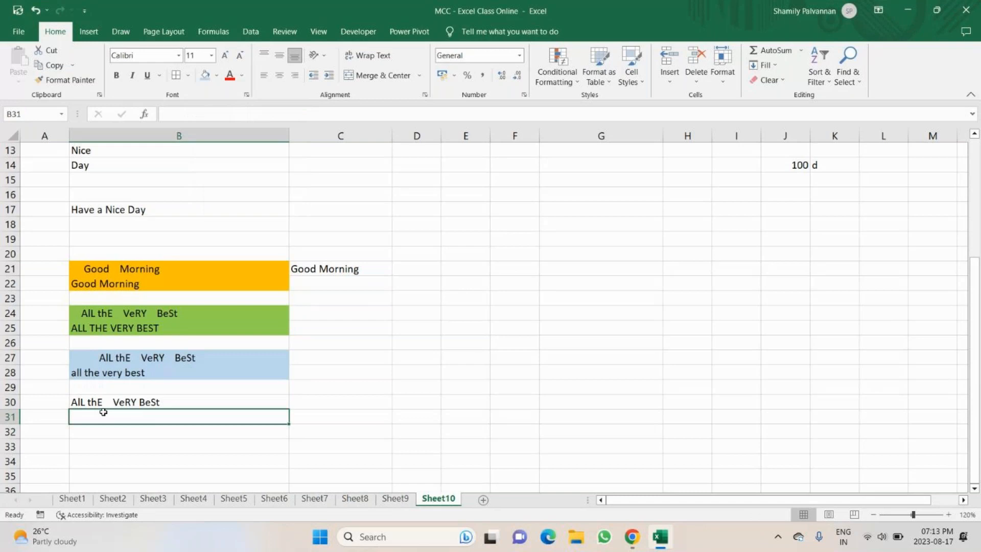
type("=")
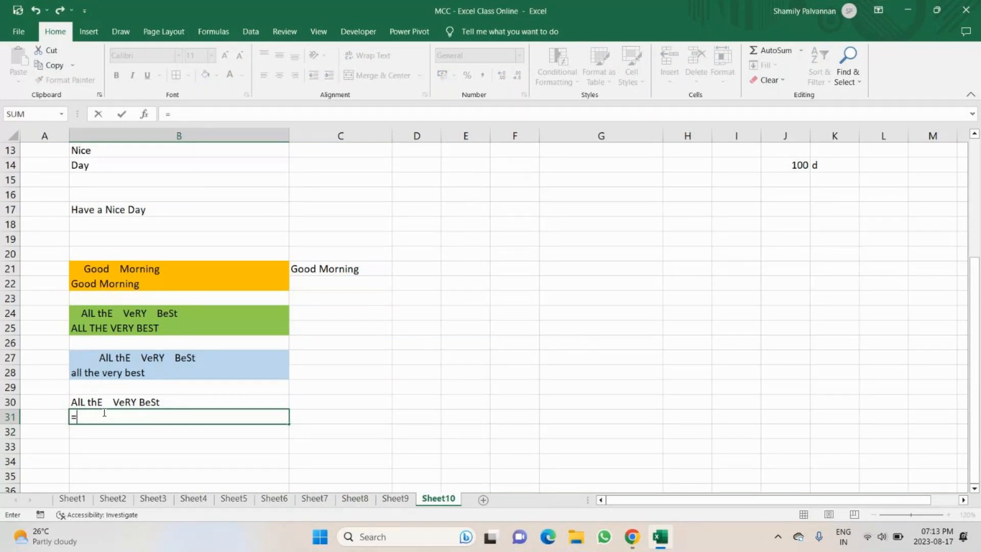
type("trIM(")
key("Tab")
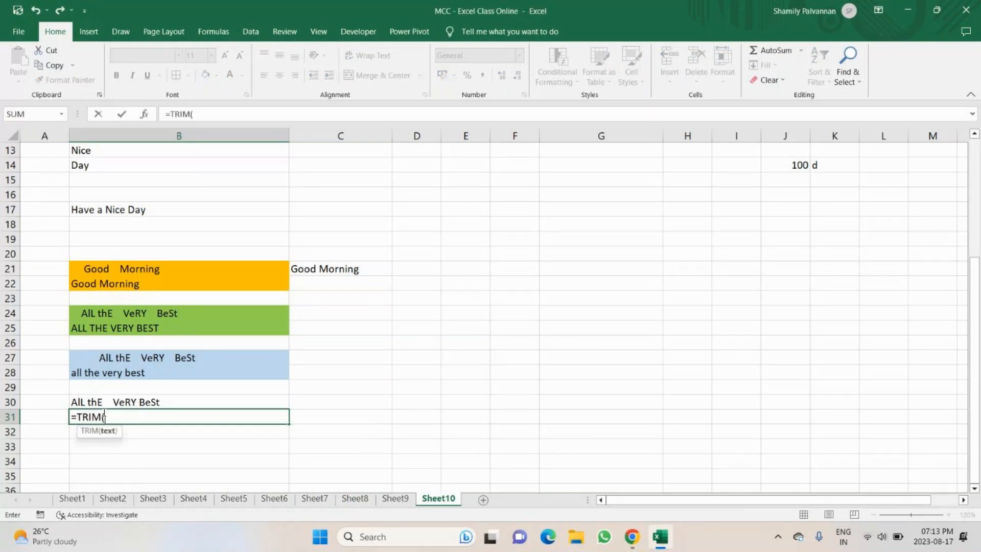
type("proer")
key("BackSpace")
key("BackSpace")
type("pe")
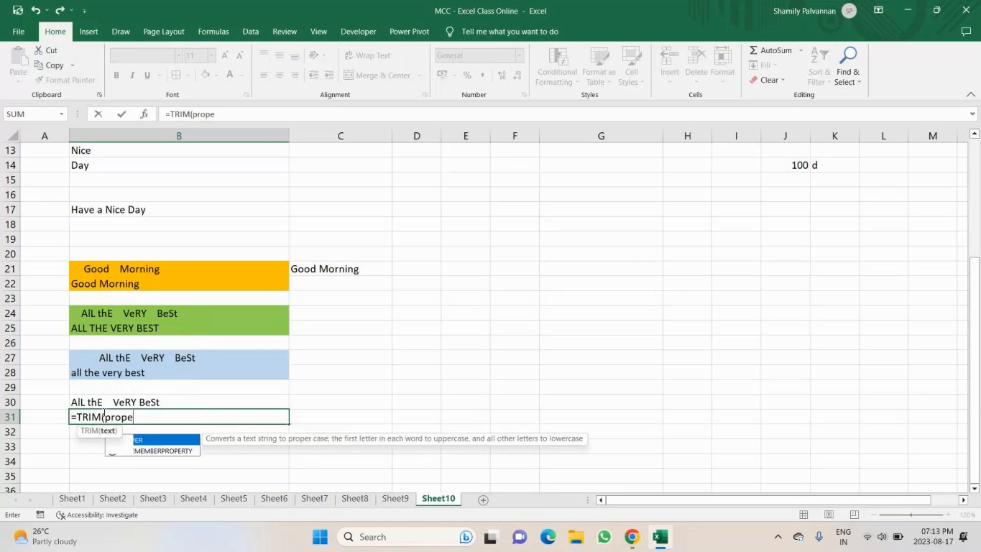
key("Tab")
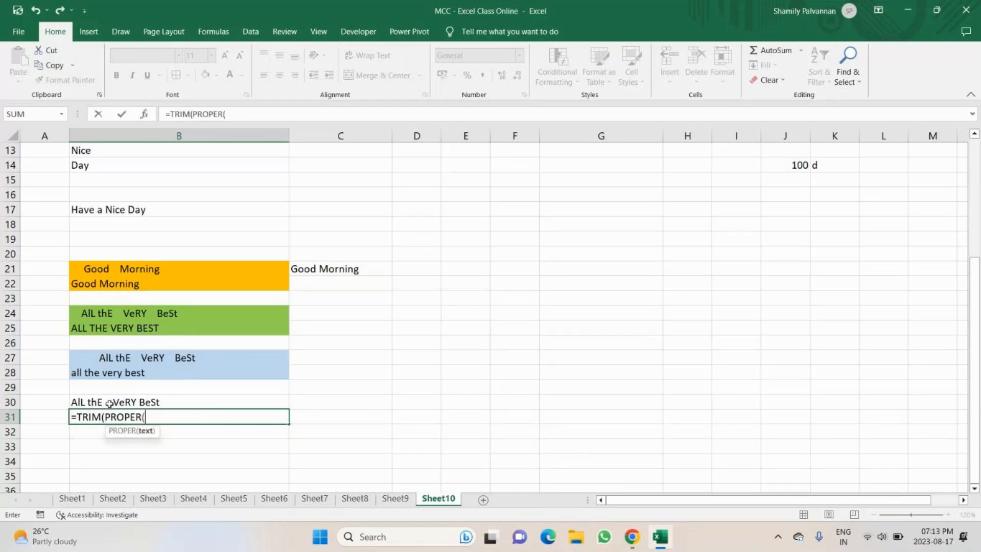
left_click(110, 403)
type(")")
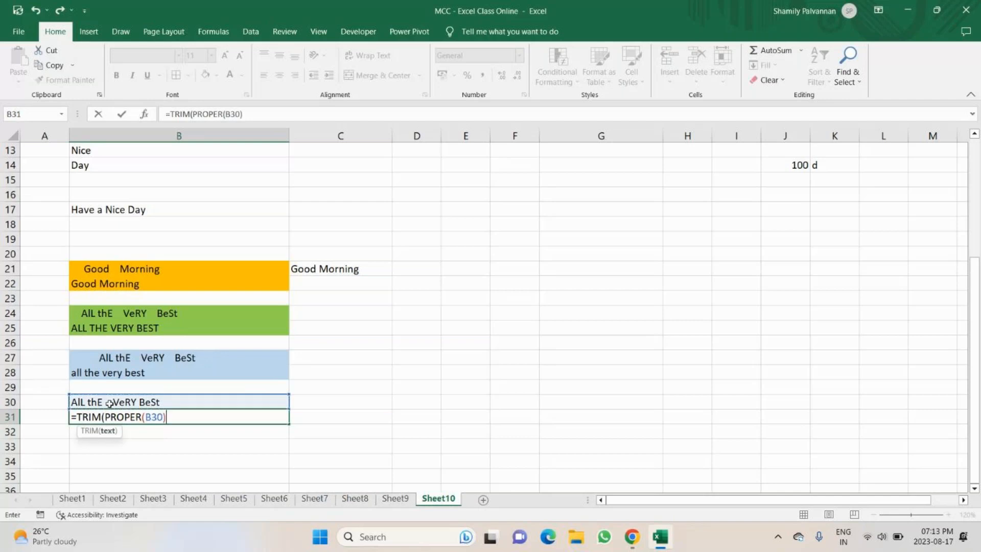
type(")")
key("Return")
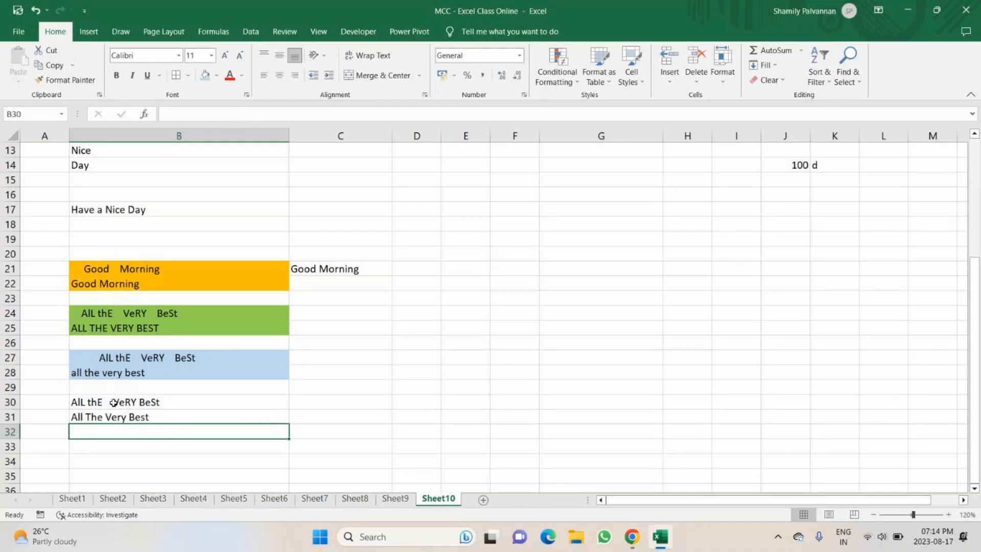
Fill cells B30:B31 with a light gold theme color.
left_click_drag(113, 403, 153, 417)
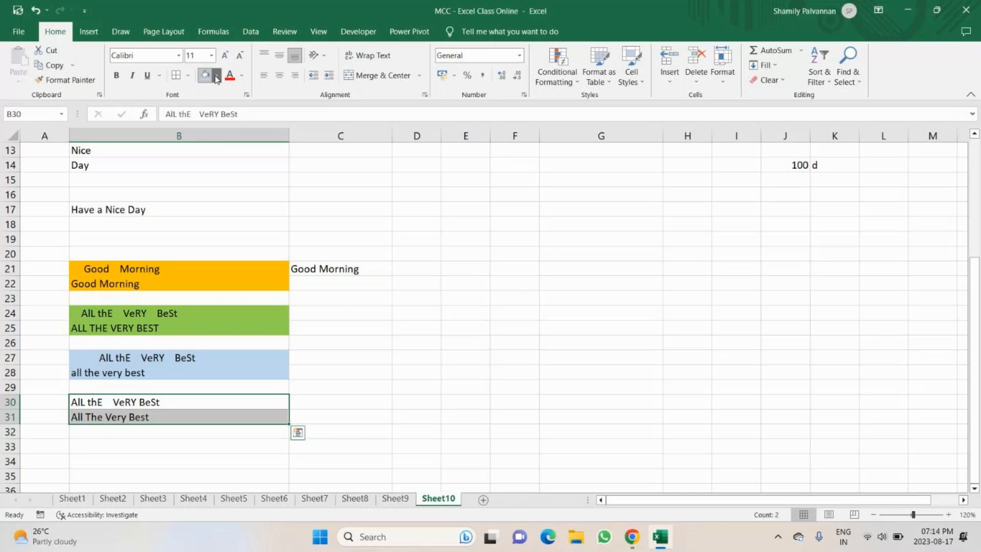
left_click(217, 78)
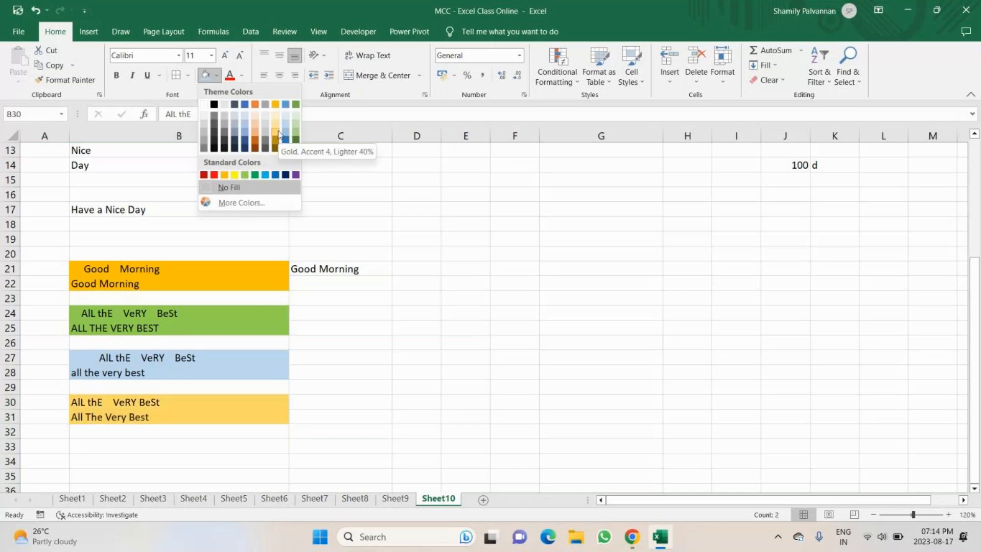
left_click(276, 129)
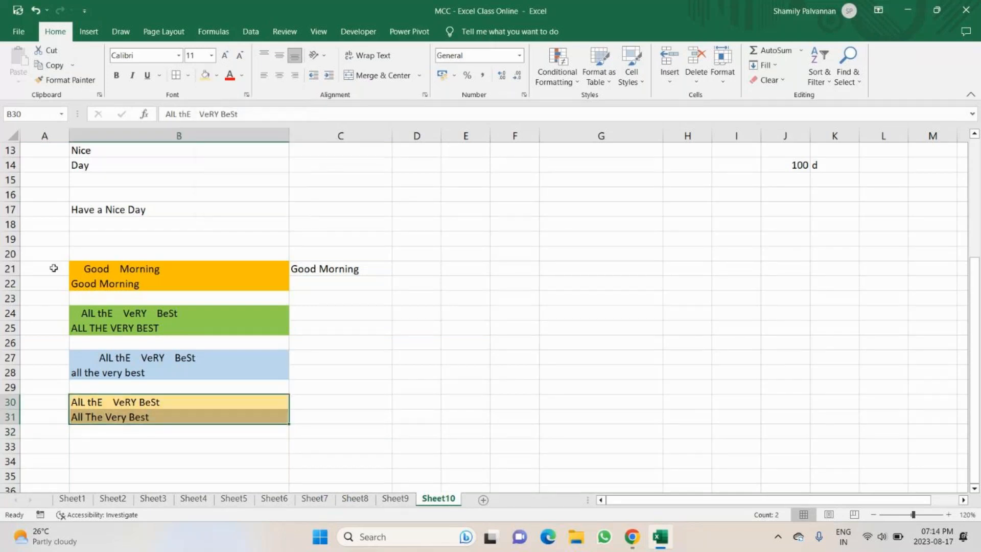
Label the orange Good Morning example by entering trim in cell A21.
left_click(45, 271)
type("trim")
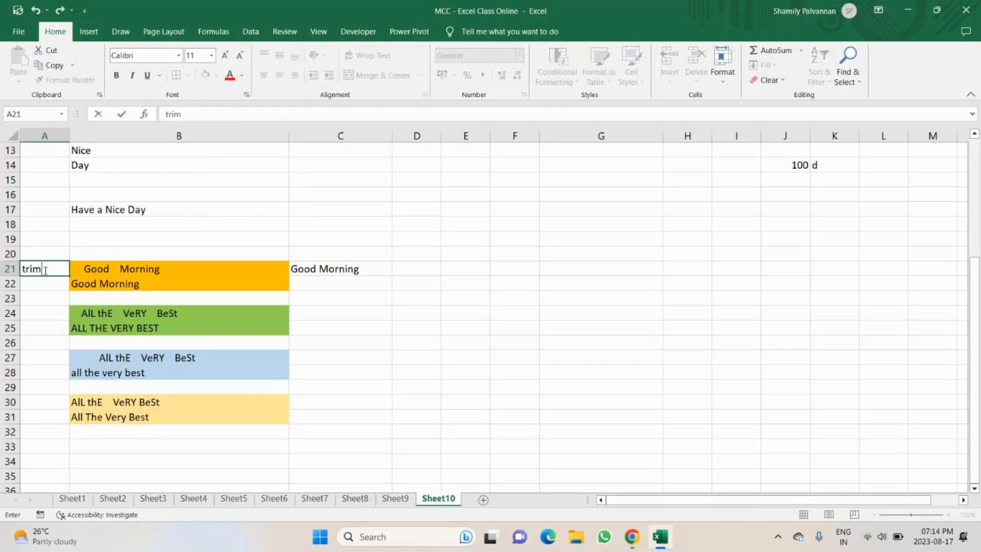
key("ctrl+Return")
Label the green example by entering Trim in cell A24 and upper in cell A25.
key("Down")
key("Down")
key("Down")
type("Tri")
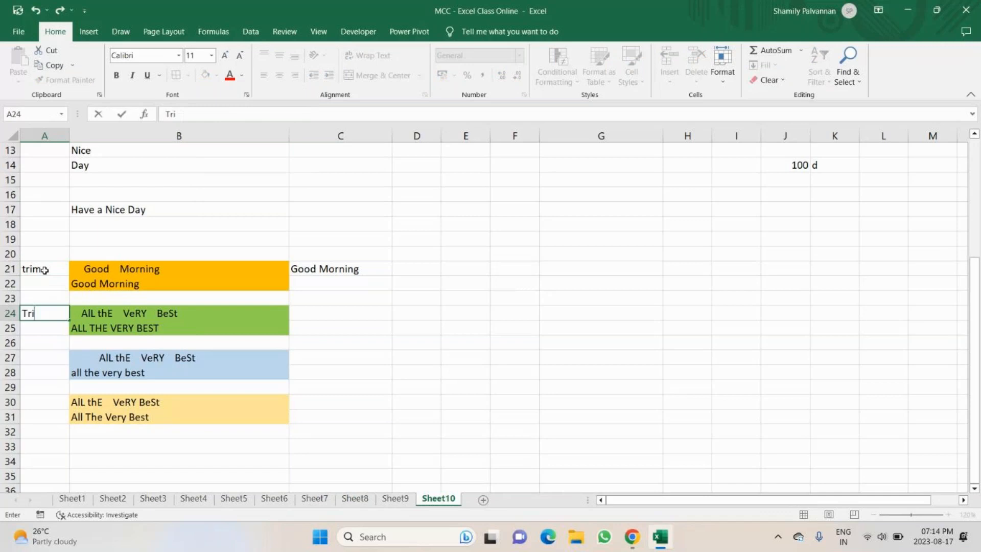
type("m")
key("Return")
type("upper")
key("Return")
key("Return")
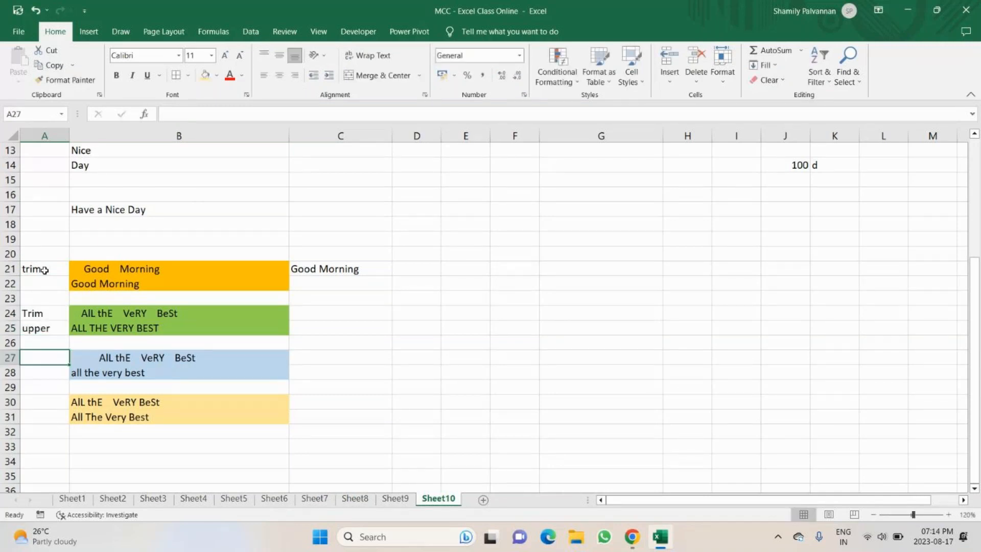
Label the blue example by entering trim in cell A27 and lower in cell A28.
type("trim")
key("Return")
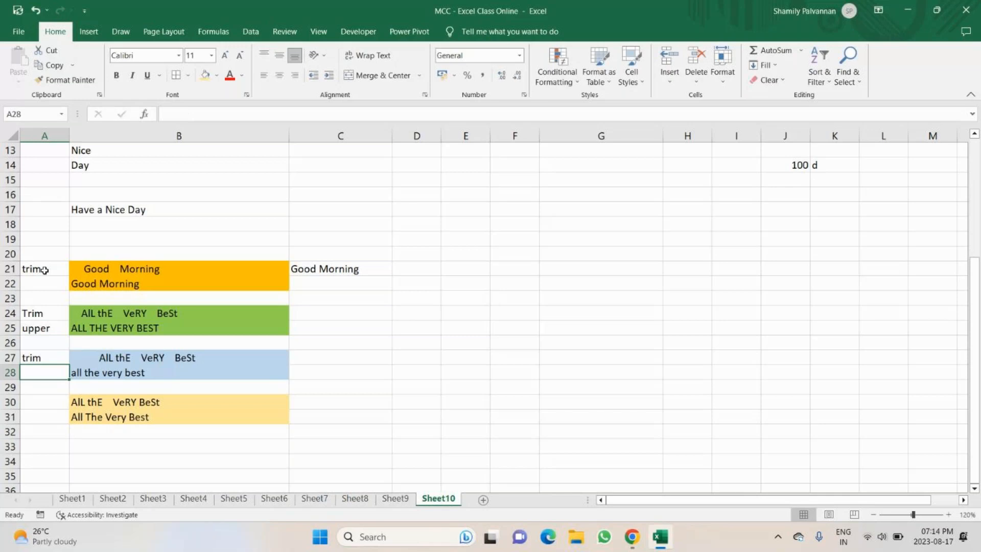
type("lower")
key("Return")
key("Return")
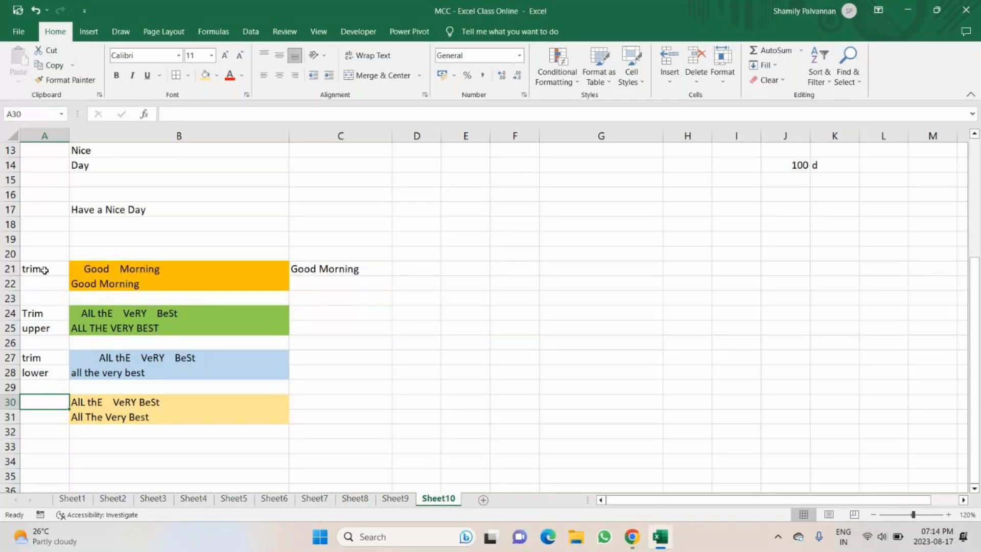
Label the gold example by entering trim in cell A30 and proper in cell A31.
type("trim")
key("Return")
type("proper")
key("Return")
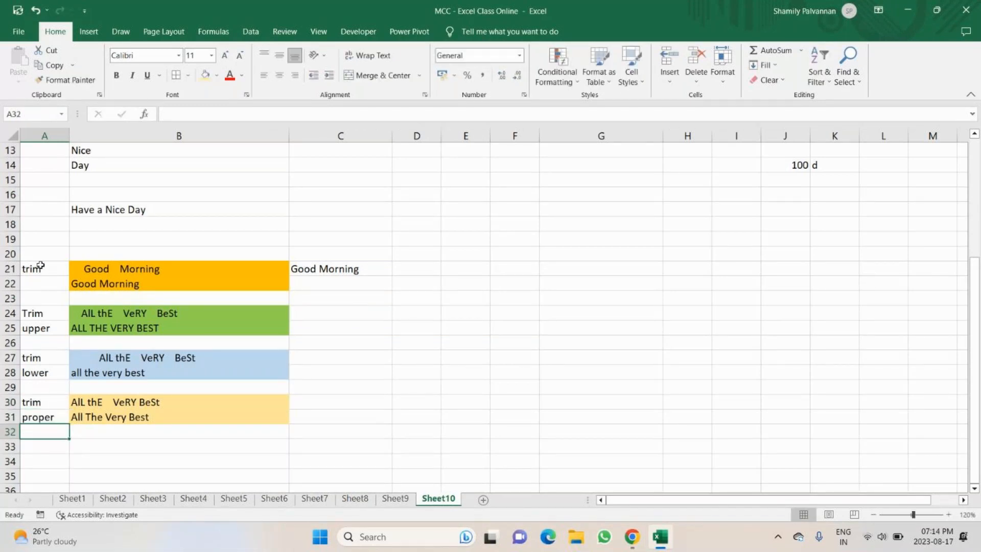
Review the labels in A21:A31, the formulas in B25 and B17, and the whole block of examples in A21:B31.
left_click_drag(40, 265, 33, 411)
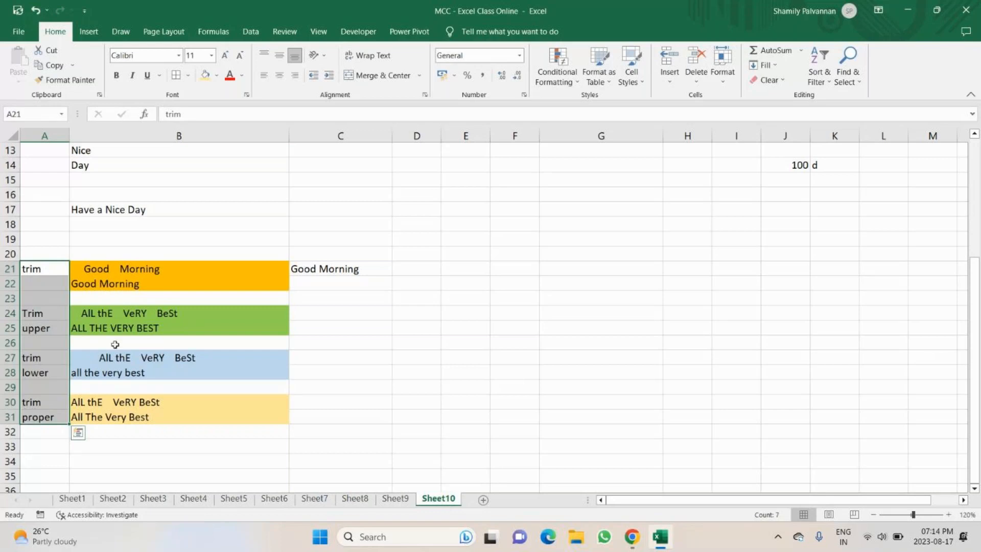
left_click(153, 327)
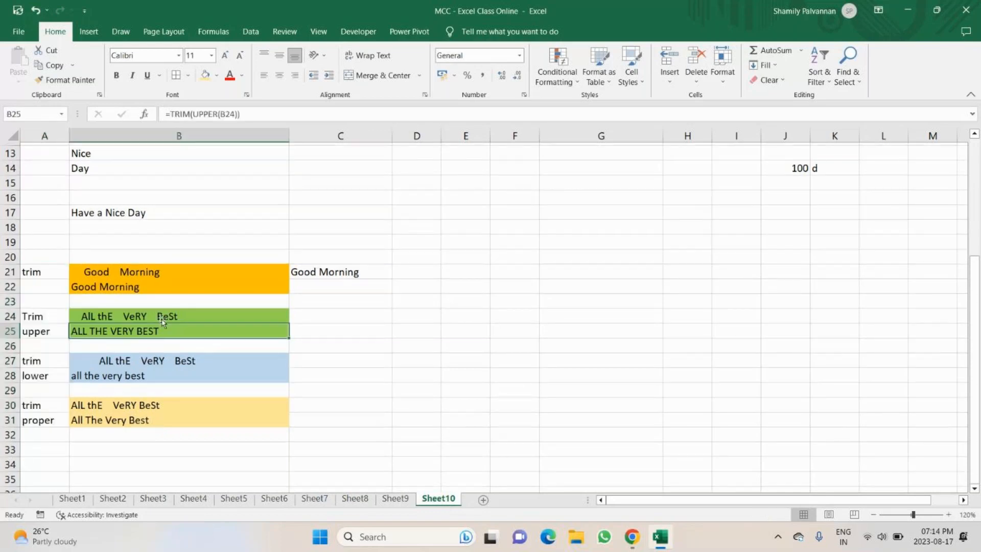
scroll(162, 321, "up", 2)
left_click(87, 180)
left_click(104, 285)
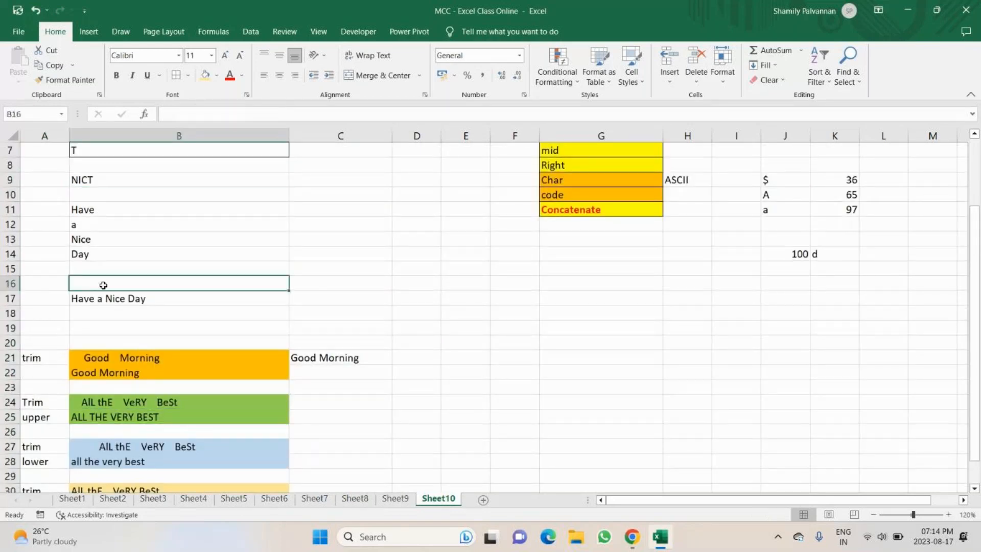
left_click(119, 300)
scroll(51, 271, "down", 2)
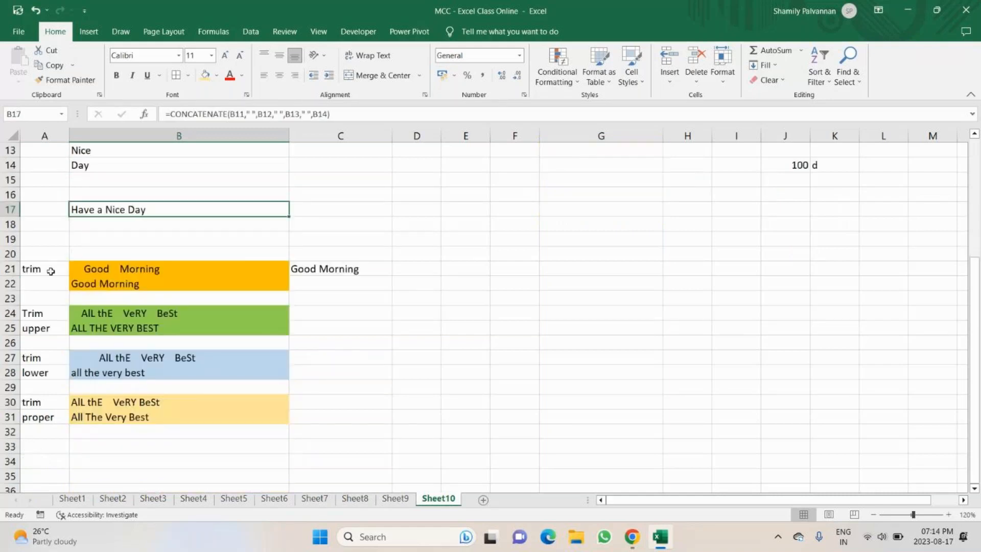
left_click_drag(51, 271, 182, 425)
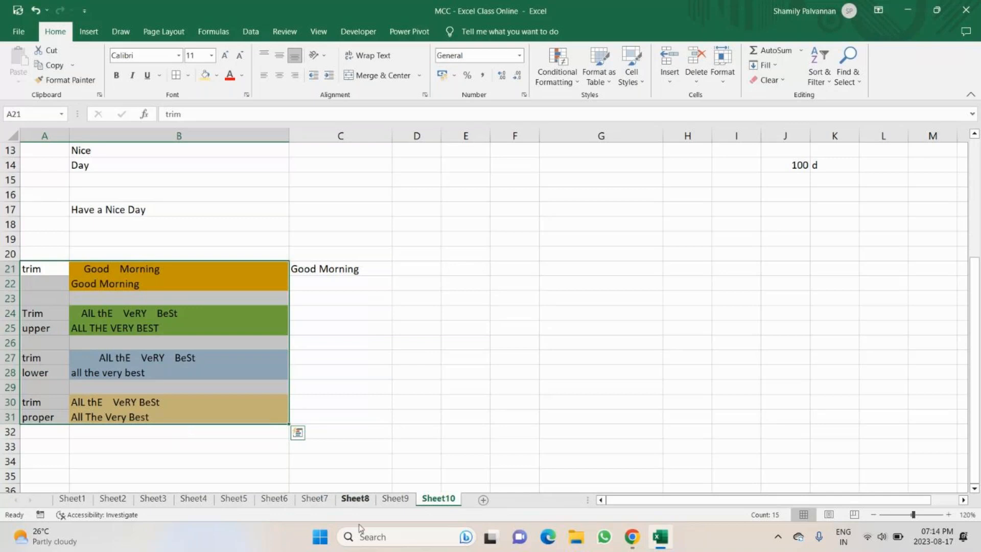
Check the participant grid in the GoTo meeting window in Chrome and return to Excel.
left_click(633, 537)
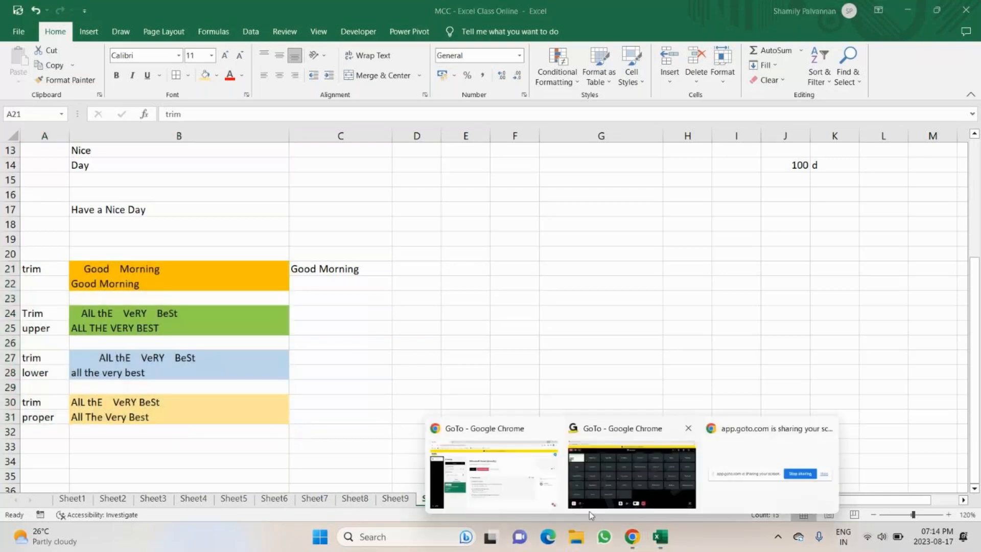
left_click(590, 511)
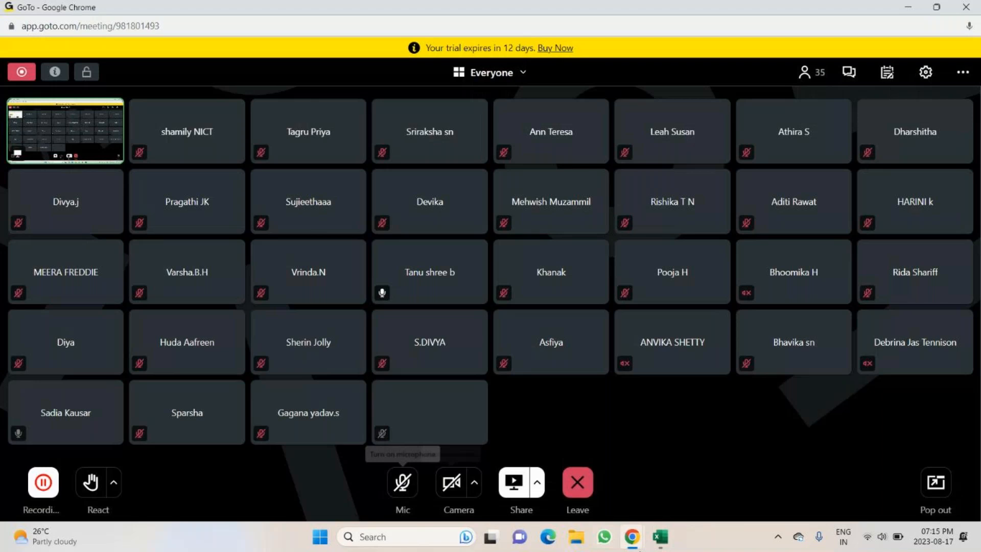
key("alt+Tab")
Display the formulas instead of their results throughout Sheet10.
left_click(221, 34)
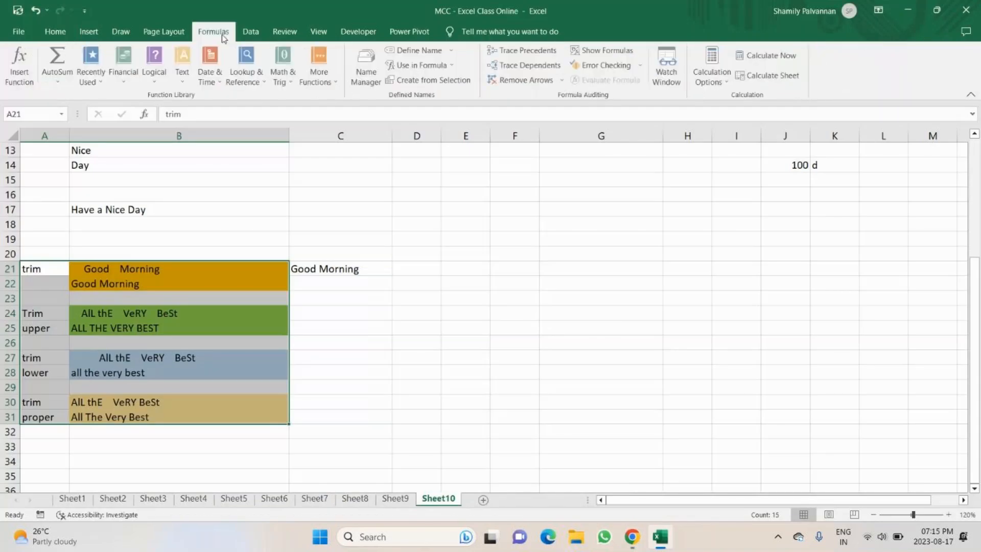
left_click(602, 50)
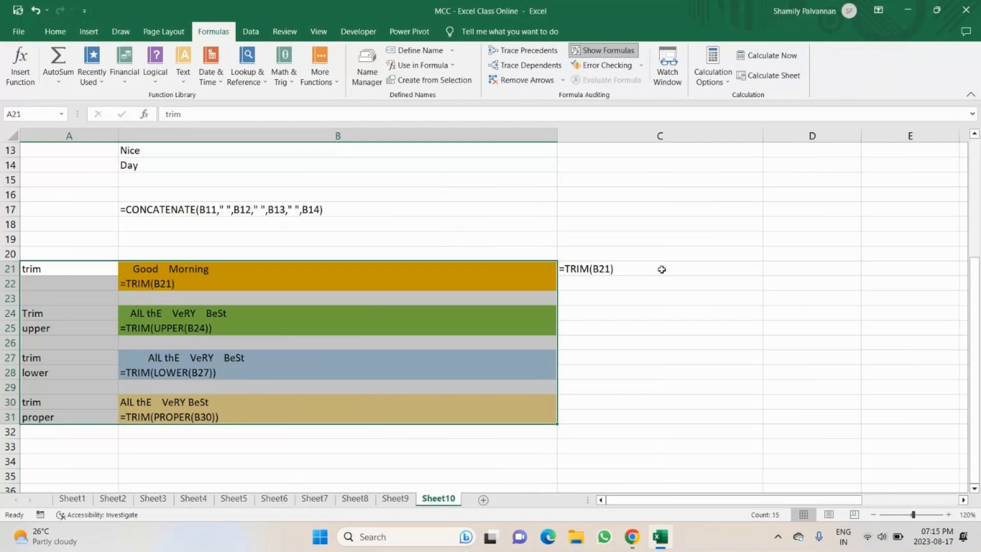
left_click(672, 353)
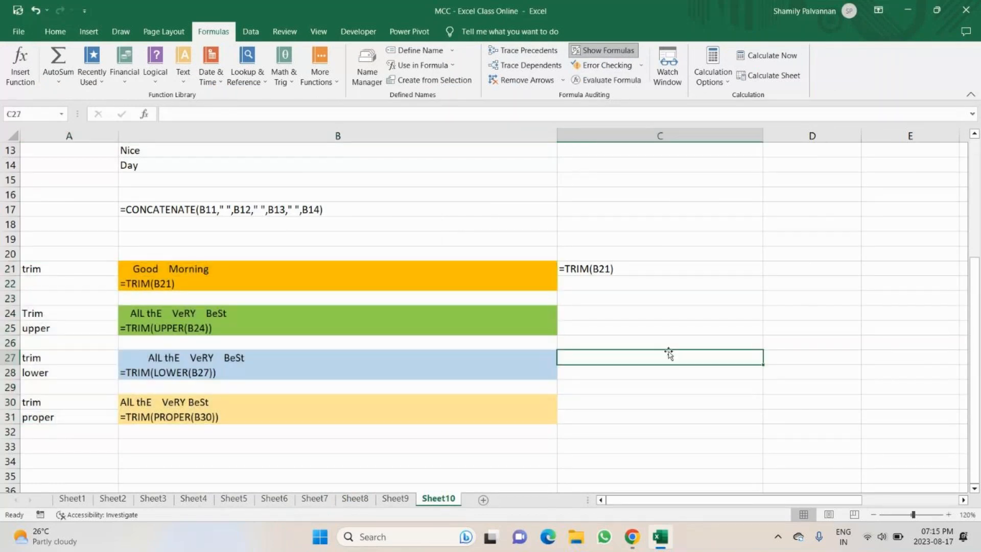
Clear the duplicate TRIM formula from cell C21 and select cell B22.
left_click(620, 272)
key("BackSpace")
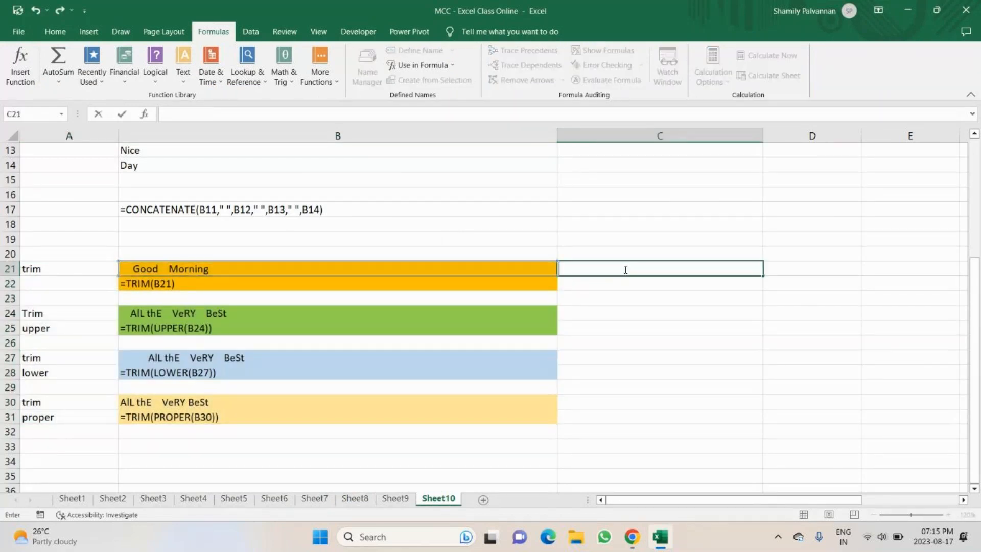
key("Return")
left_click(433, 276)
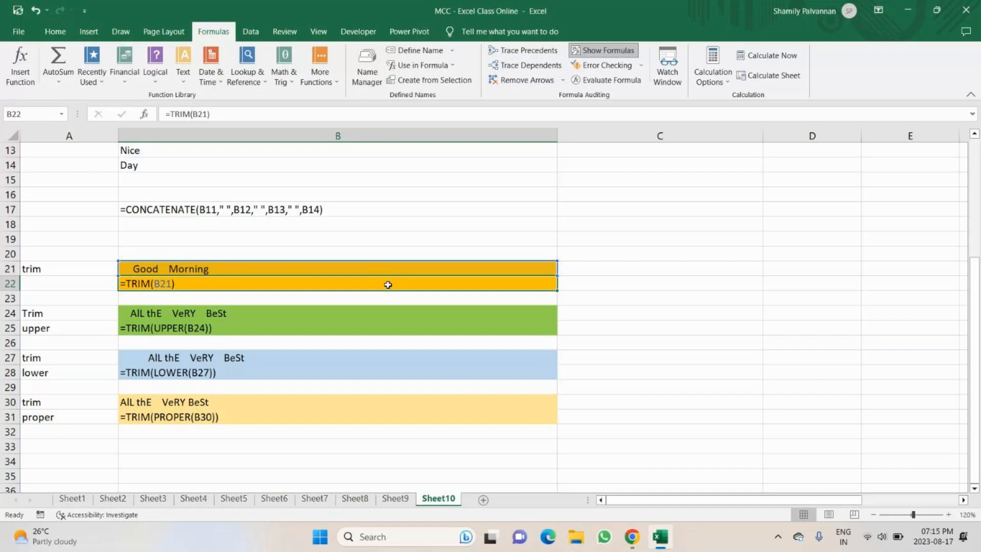
Switch to the GoTo meeting window in Chrome, turn on the microphone, and return to Excel.
mouse_move(641, 539)
left_click(632, 537)
left_click(594, 506)
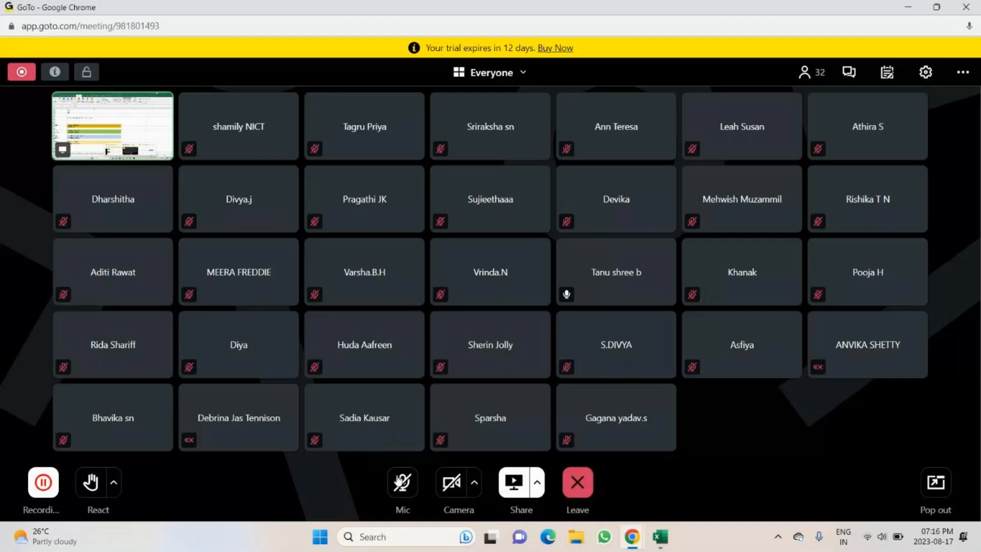
left_click(661, 537)
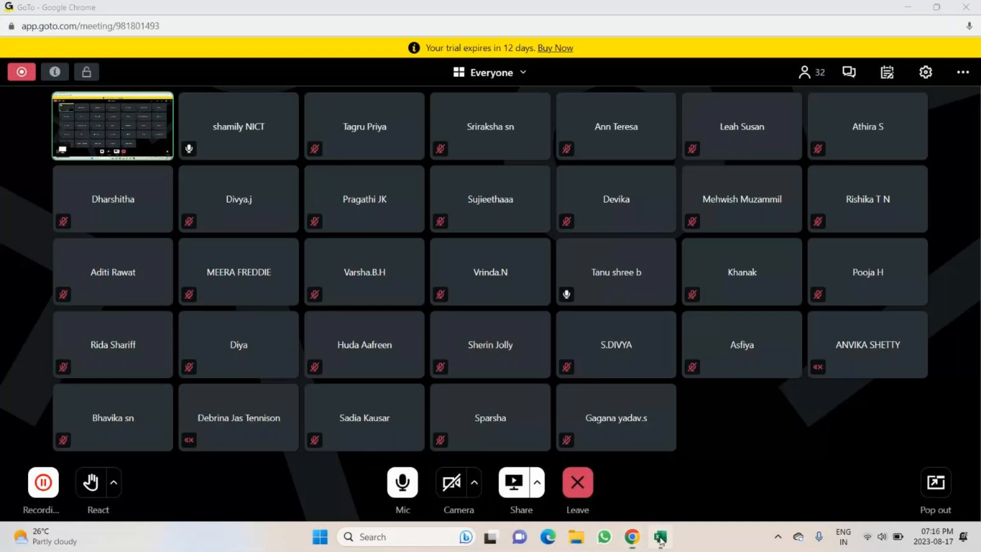
Mute and unmute the microphone in the GoTo meeting window in Chrome and switch back to Excel.
mouse_move(641, 542)
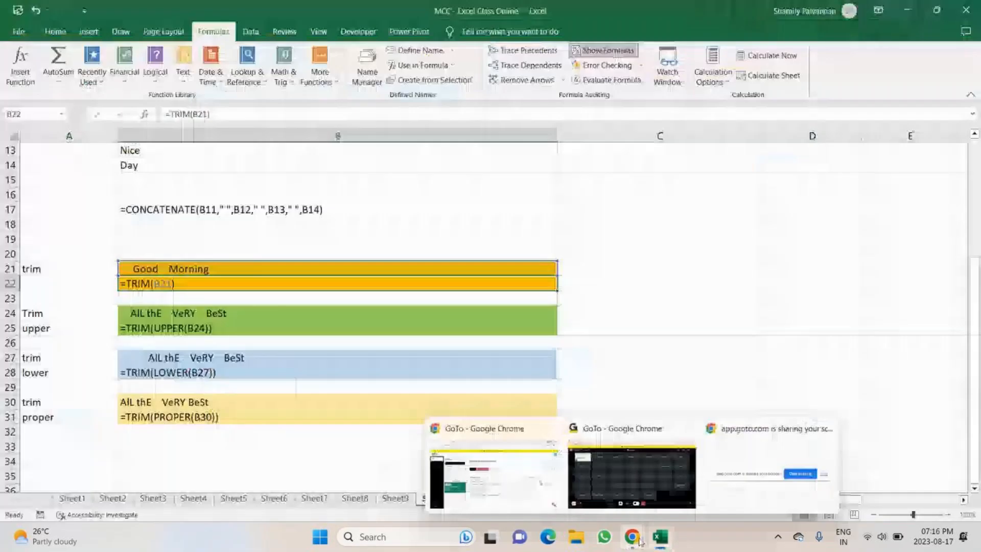
left_click(658, 506)
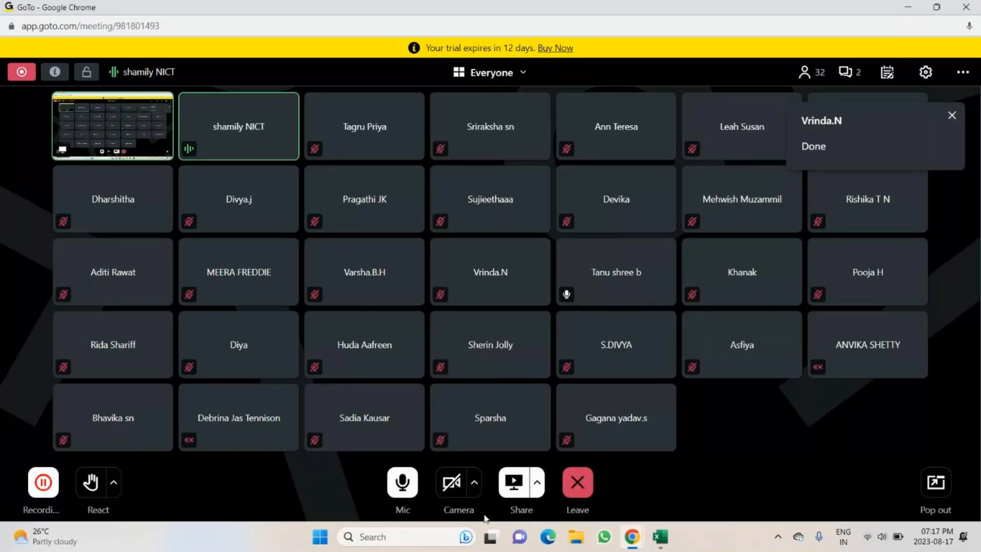
left_click(402, 482)
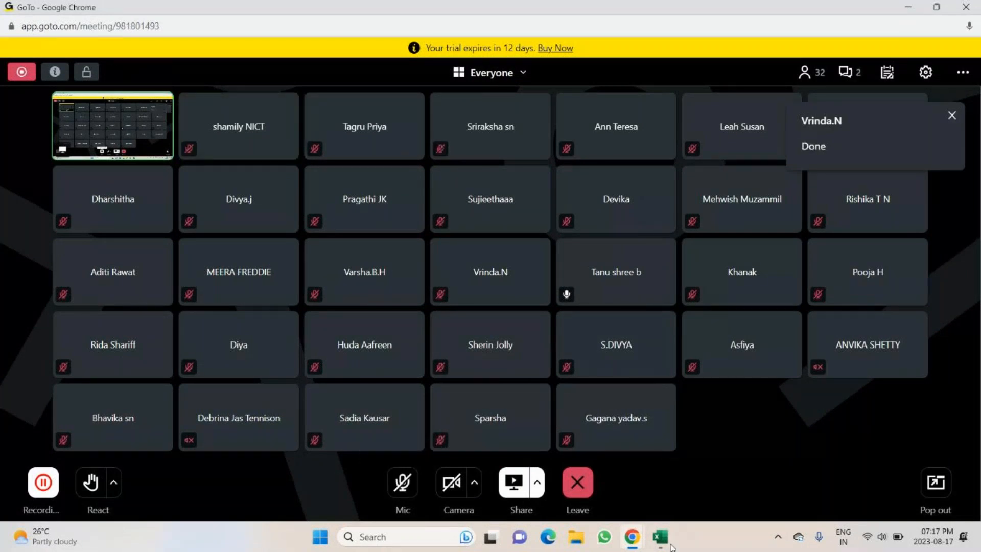
left_click(403, 485)
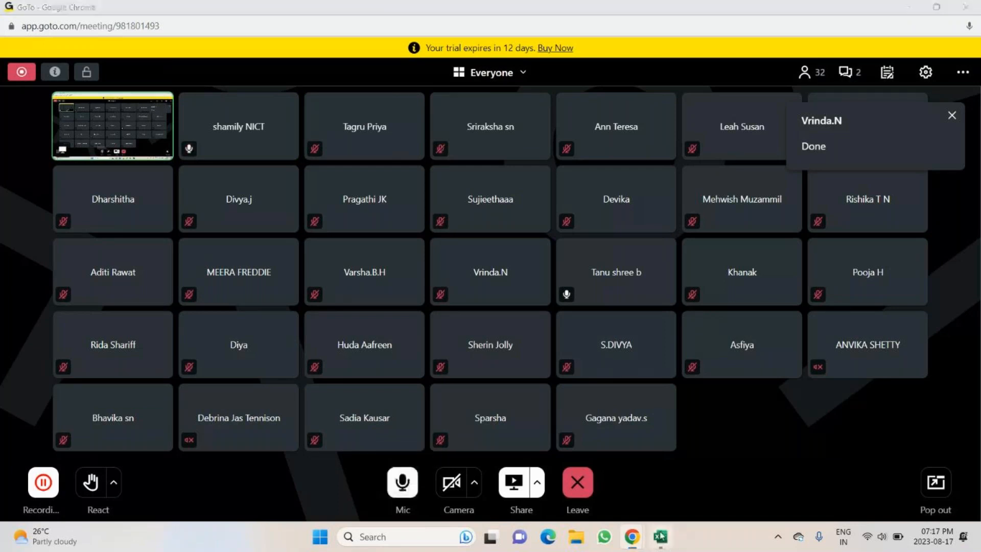
left_click(662, 535)
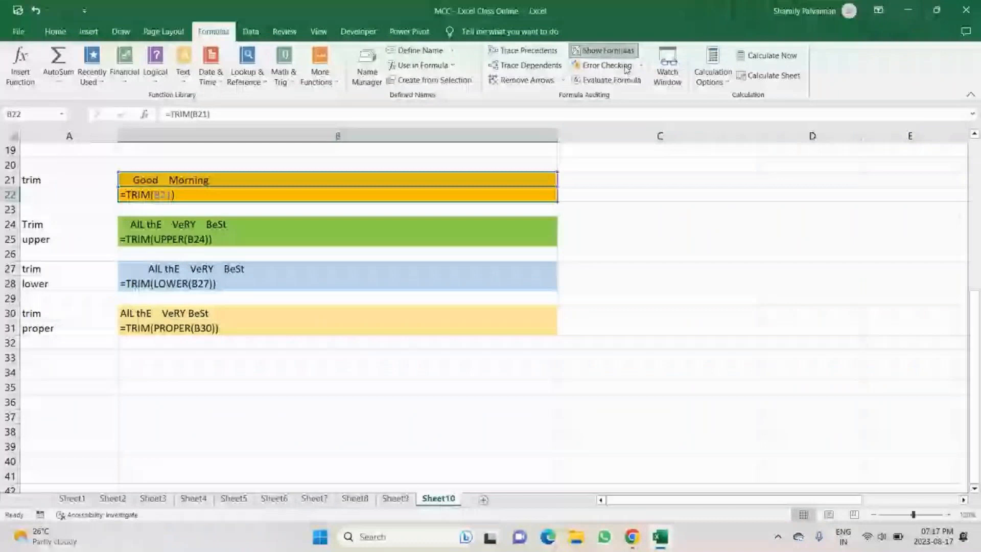
Show the results instead of the formulas and enter the labels PI in A33 and Sqrt in A34.
left_click(616, 53)
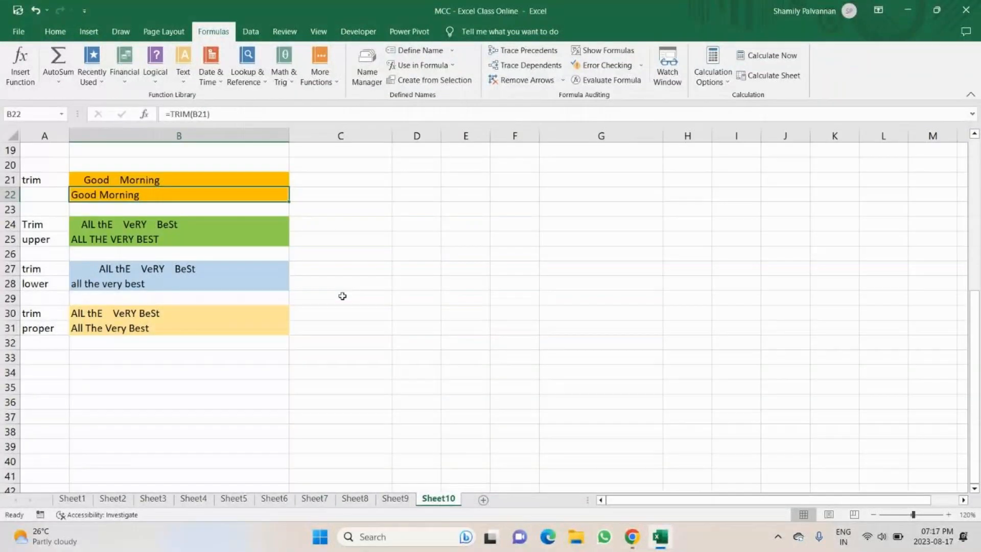
left_click(61, 361)
type("Pl")
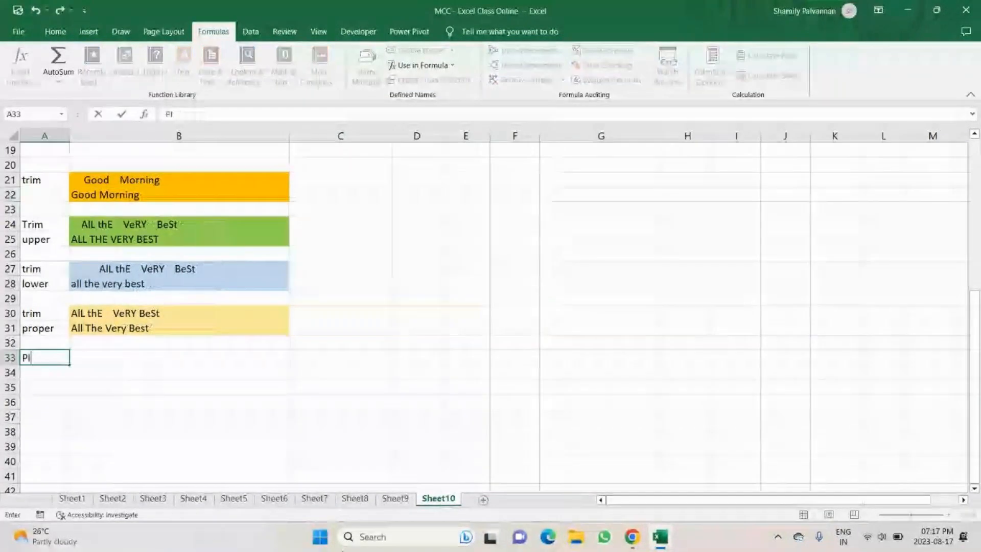
key("Return")
type("S")
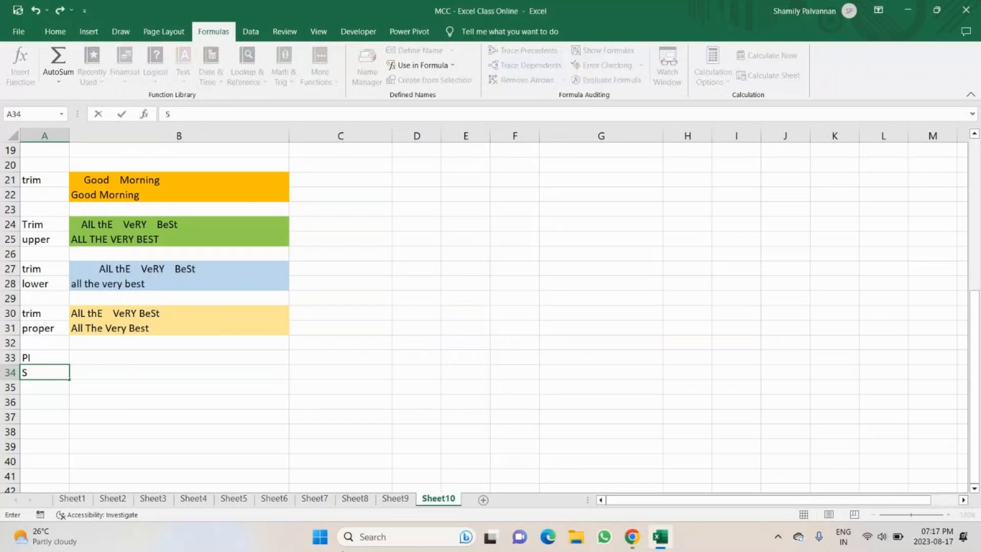
type("qrt")
key("Return")
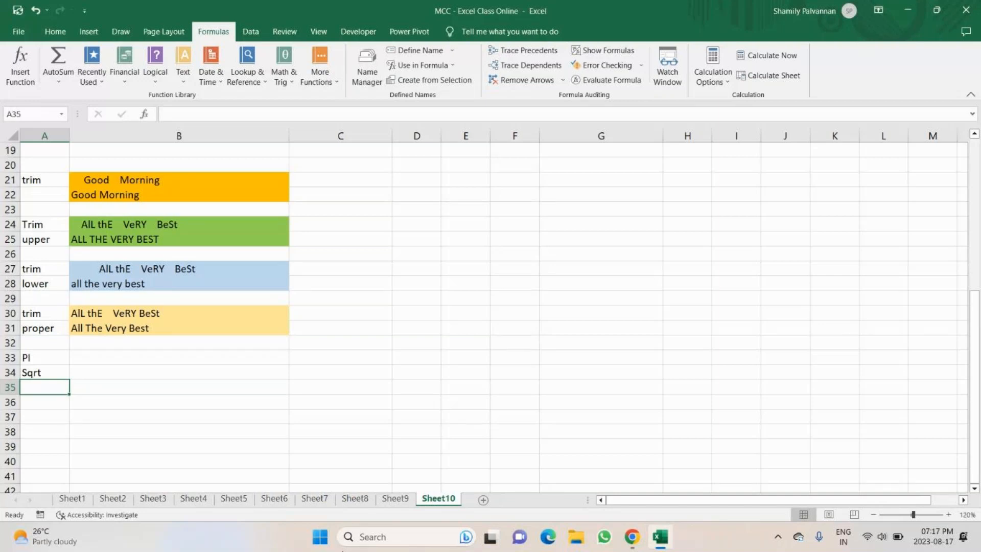
Enter the label power in cell A35, directly below the Sqrt label.
key("Up")
key("Up")
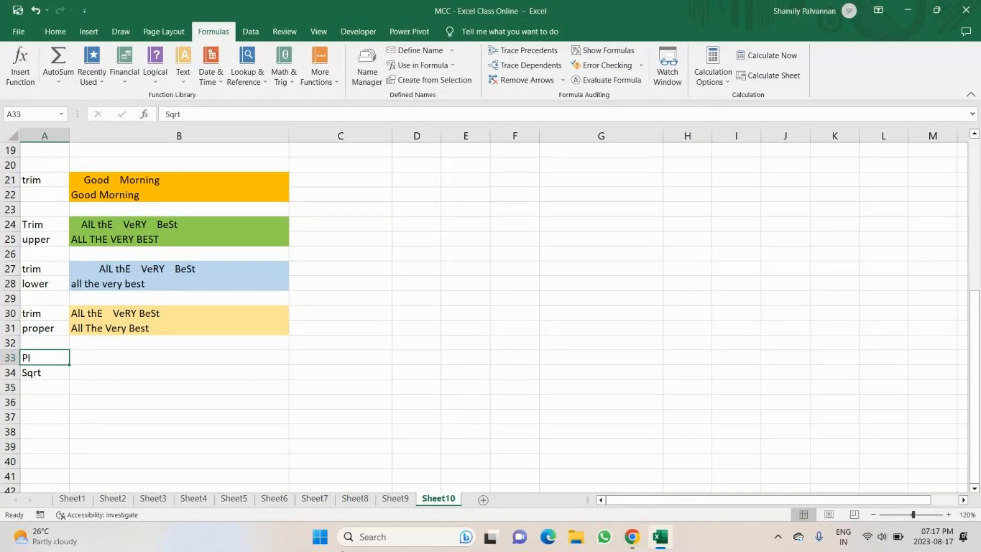
key("Down")
key("Down")
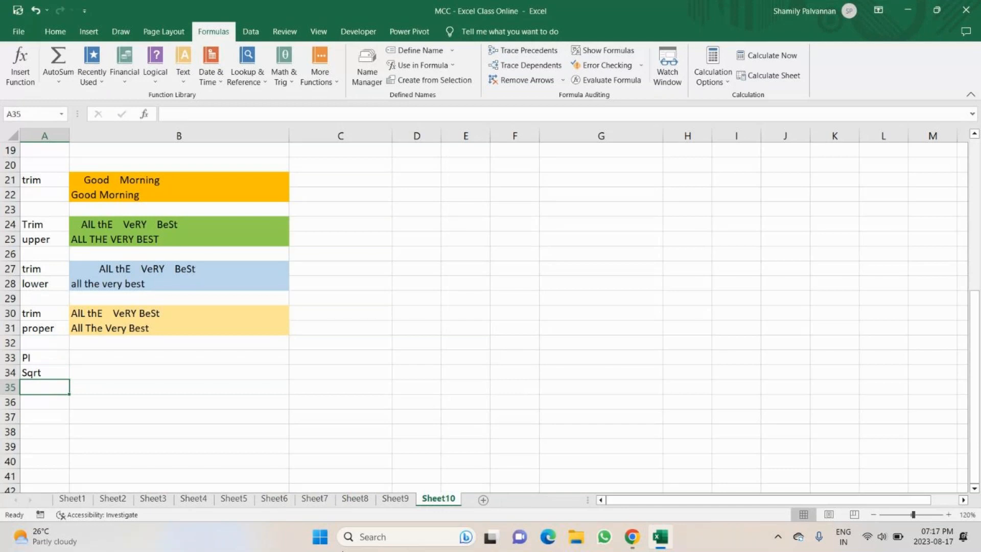
type("power")
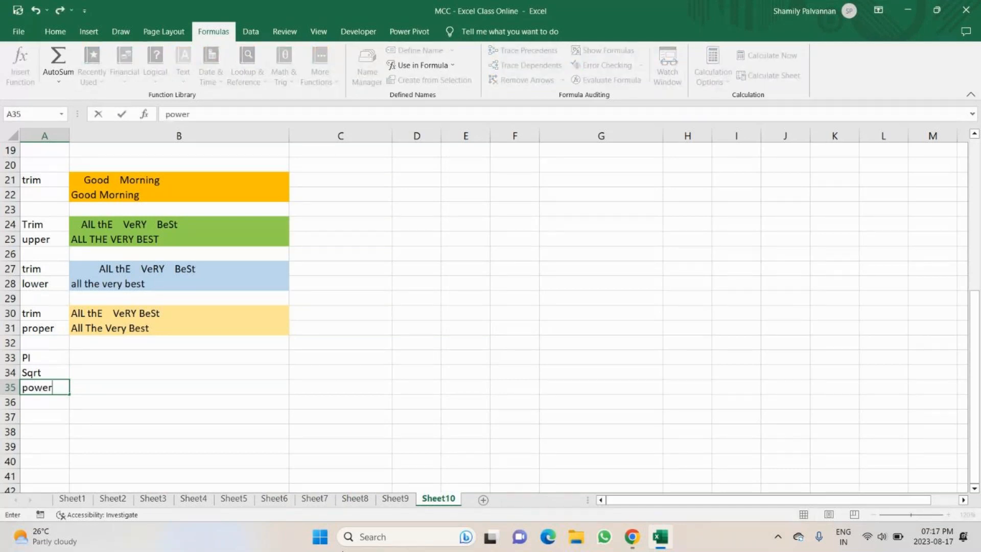
key("Return")
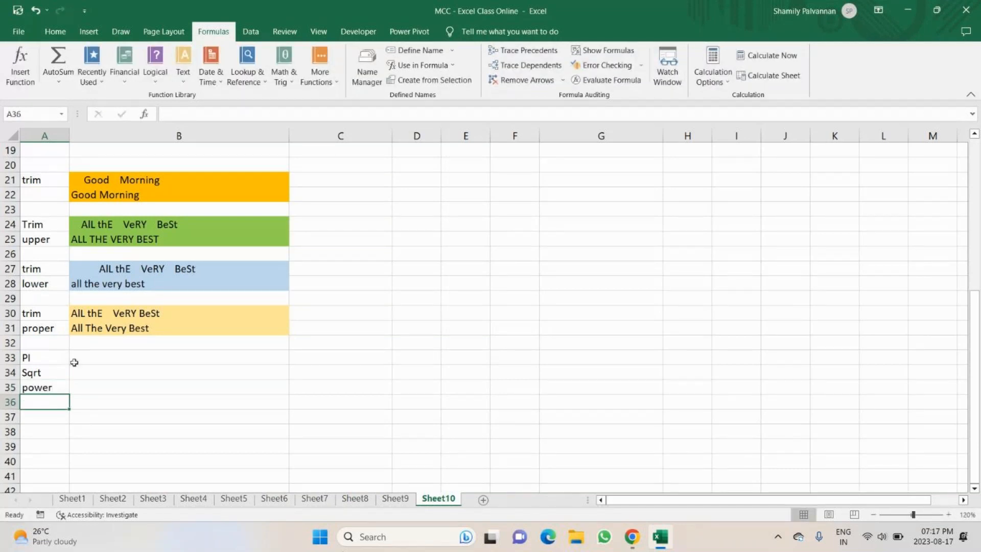
Calculate 22/7 in cell B33 beside the PI label with the formula =22/7.
left_click_drag(51, 359, 55, 381)
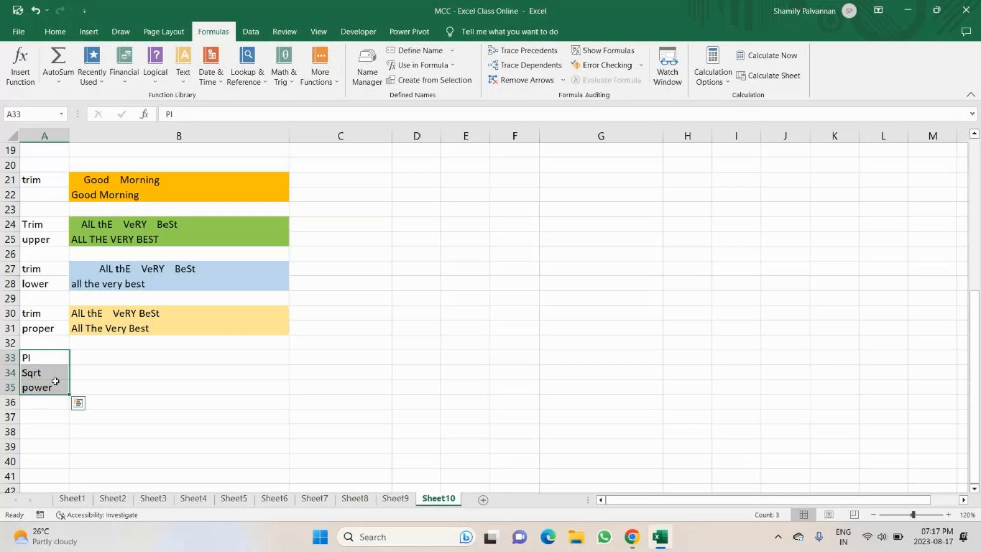
scroll(82, 386, "down", 3)
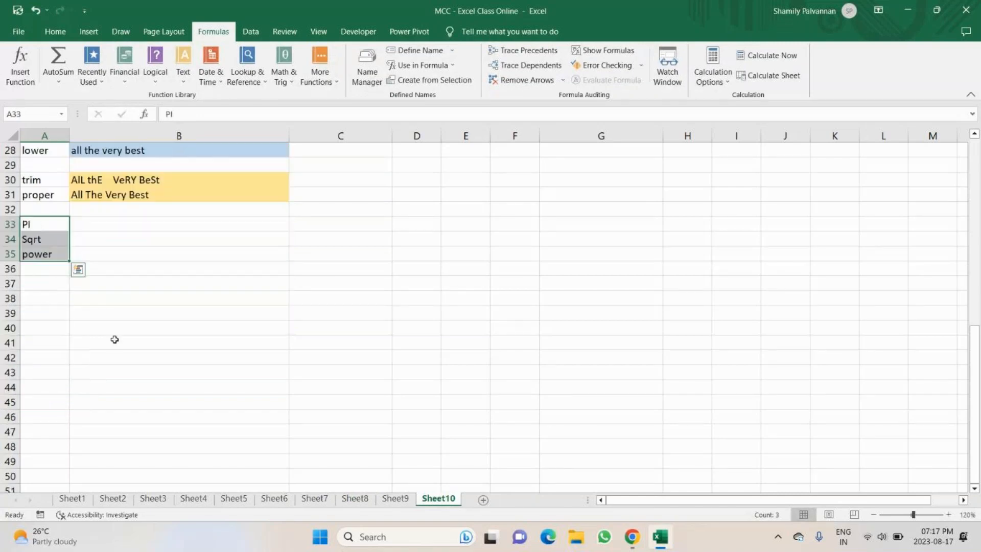
left_click(100, 306)
left_click(148, 297)
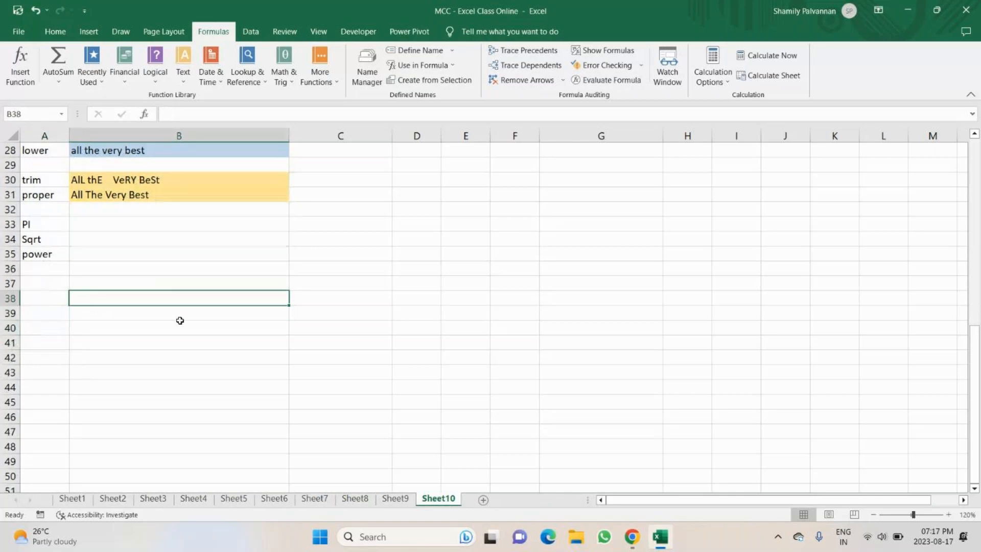
left_click(103, 222)
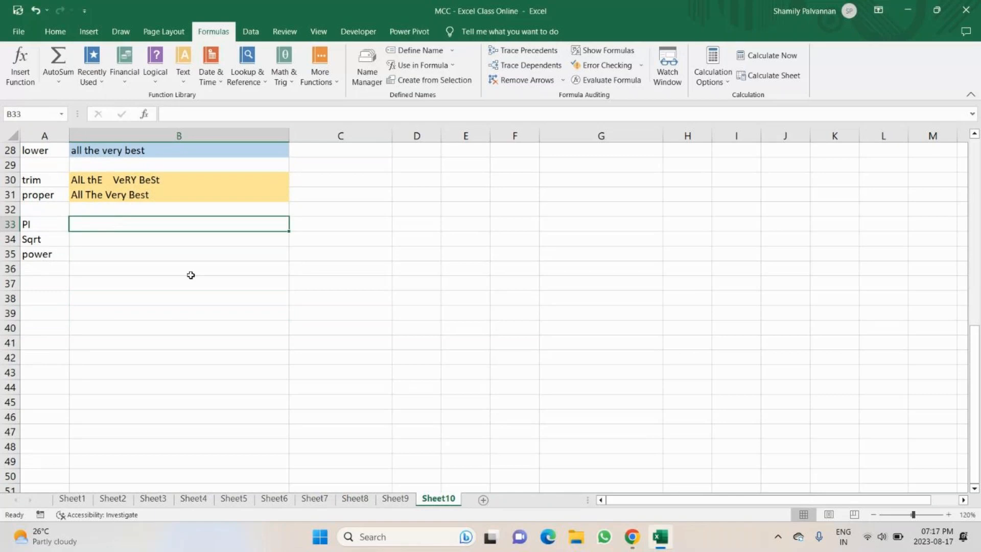
type("=22/7")
key("Return")
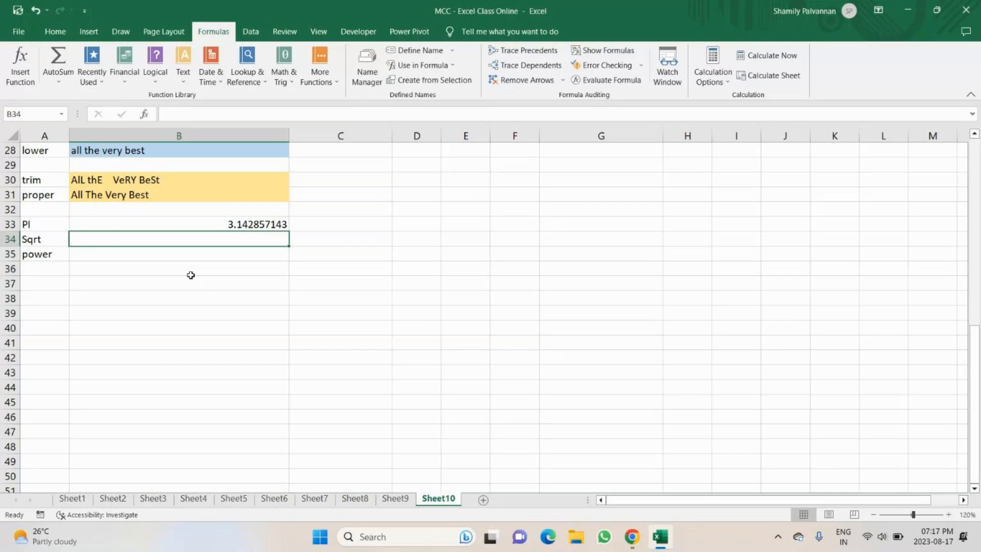
Write the multiplication examples as plain text: 41*pi in cell D33 and pi*41 in cell D34.
scroll(414, 216, "down", 1)
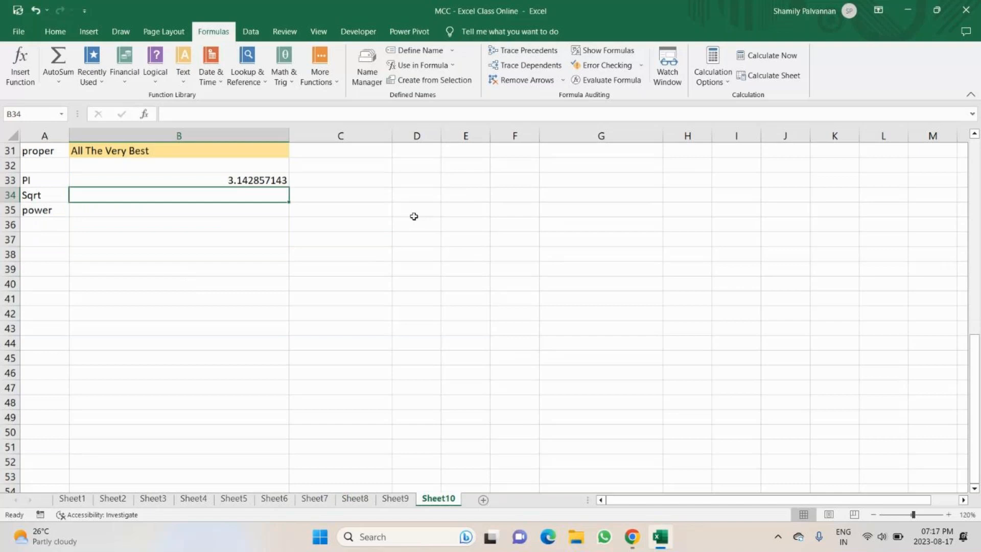
left_click(421, 185)
scroll(440, 240, "up", 2)
type("4")
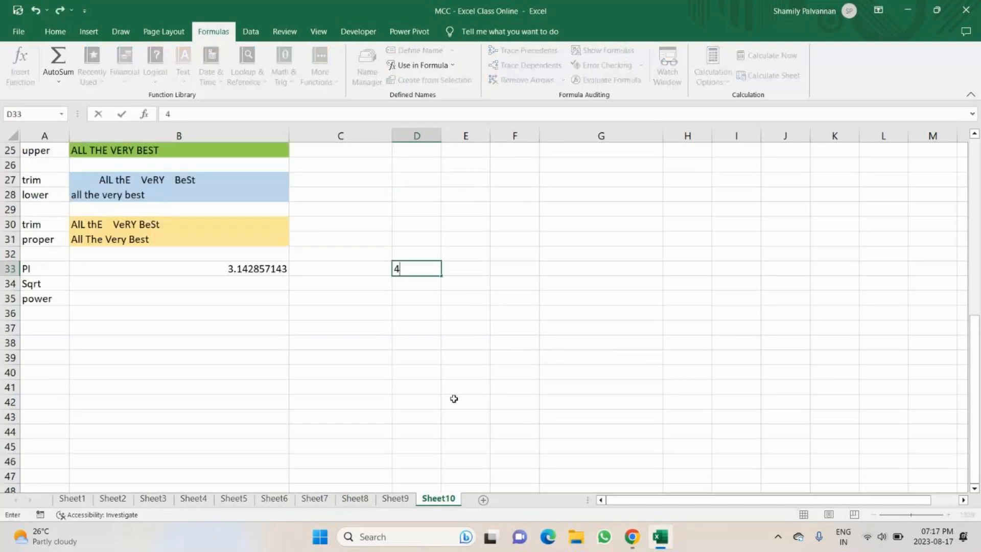
type("1*pi")
key("Return")
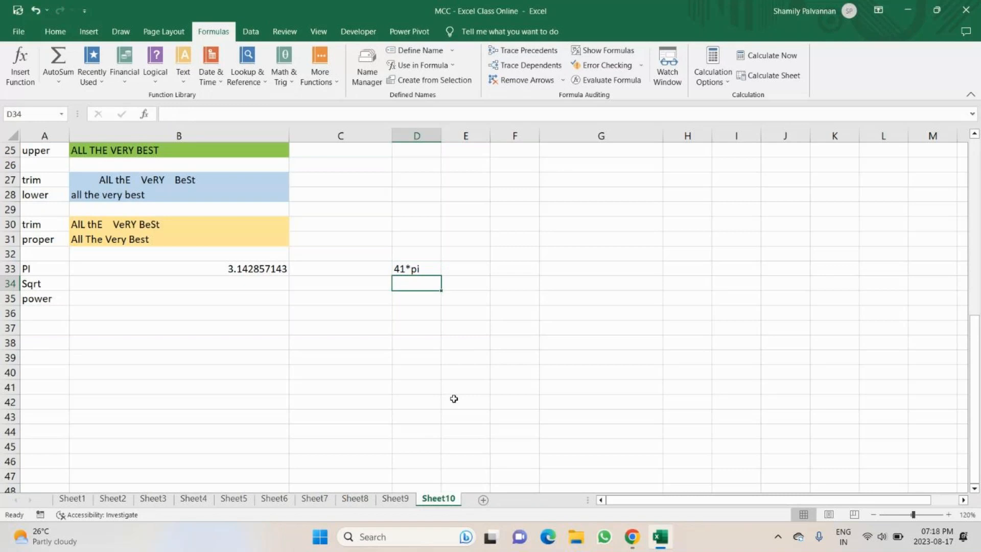
type("=")
type("41")
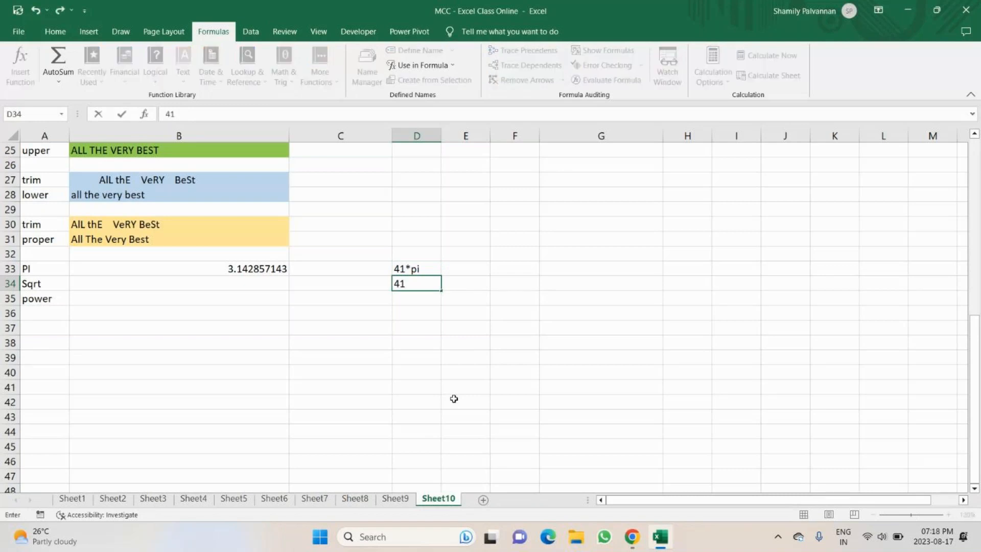
type("pi*41")
key("Return")
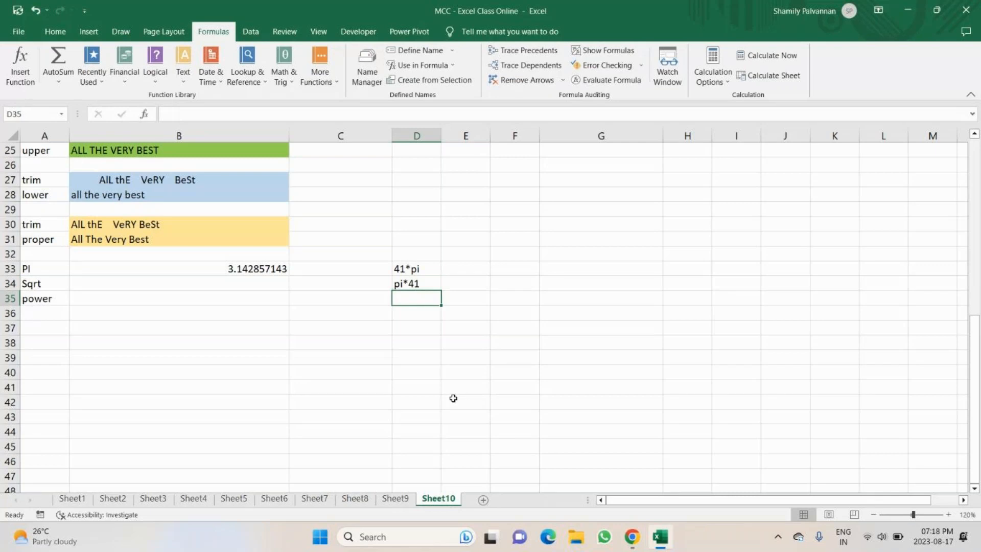
Enter the heading pi in cell G29 and the number 41 in cell G31.
scroll(576, 270, "up", 1)
left_click(579, 256)
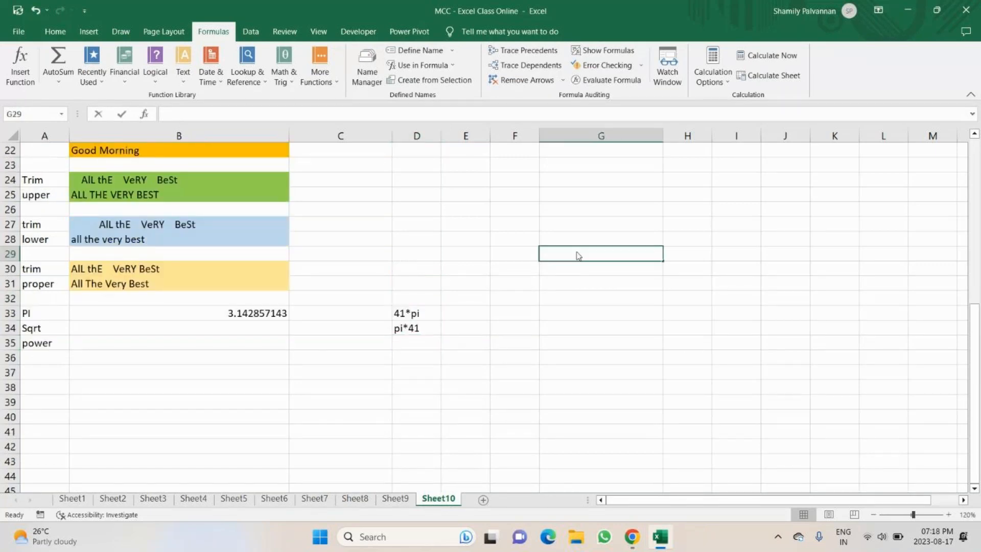
type("pi")
key("Return")
key("Return")
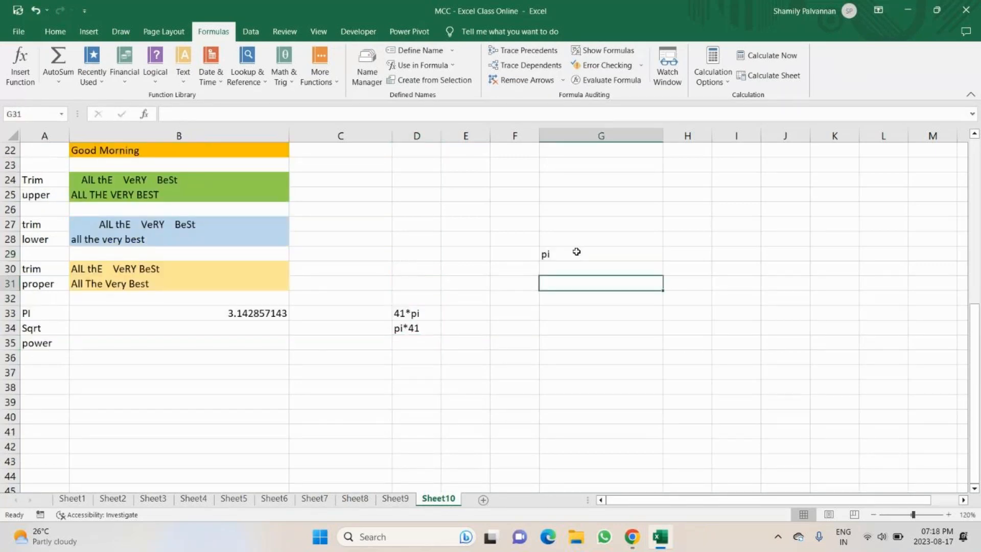
type("41")
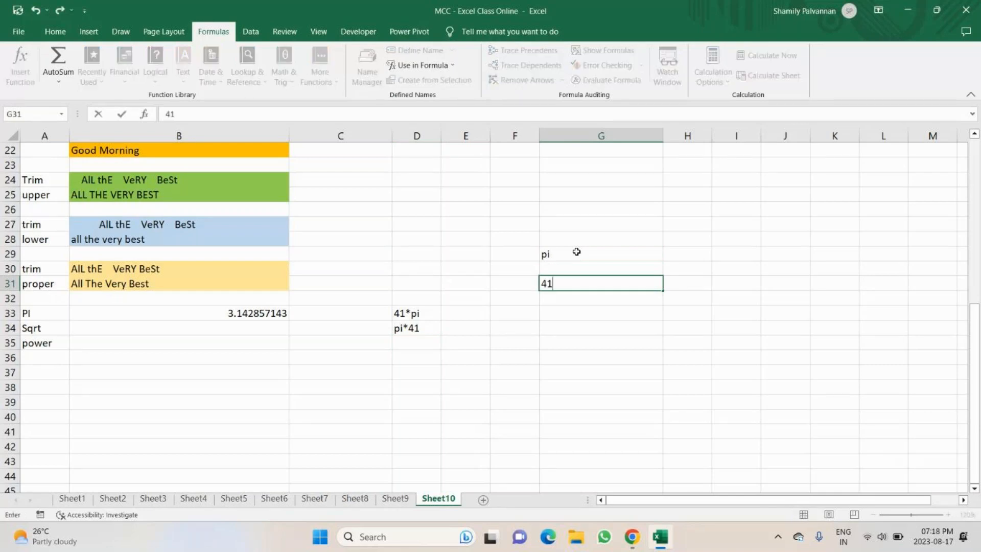
key("Return")
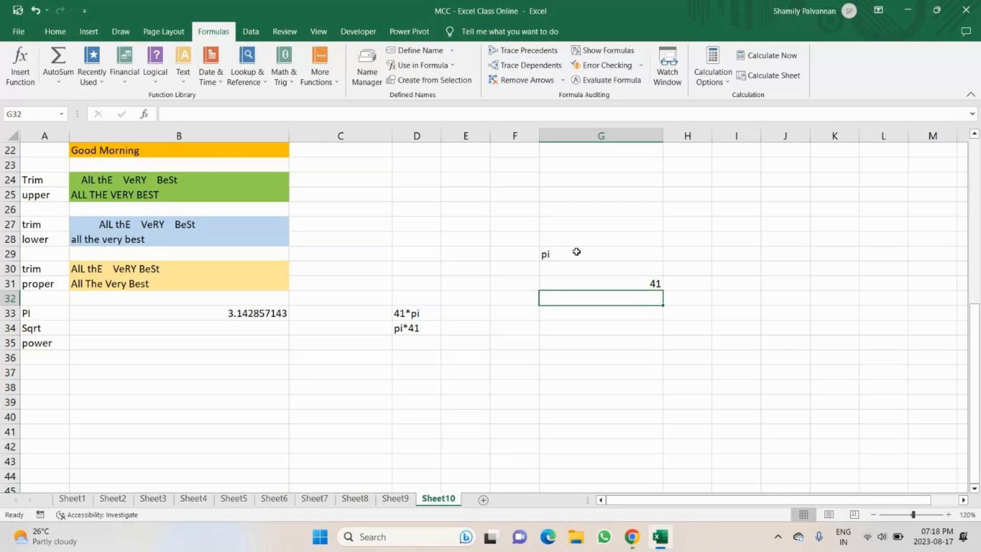
Multiply the 41 in G31 by pi in cell G32 with the formula =G31*pi().
type("=")
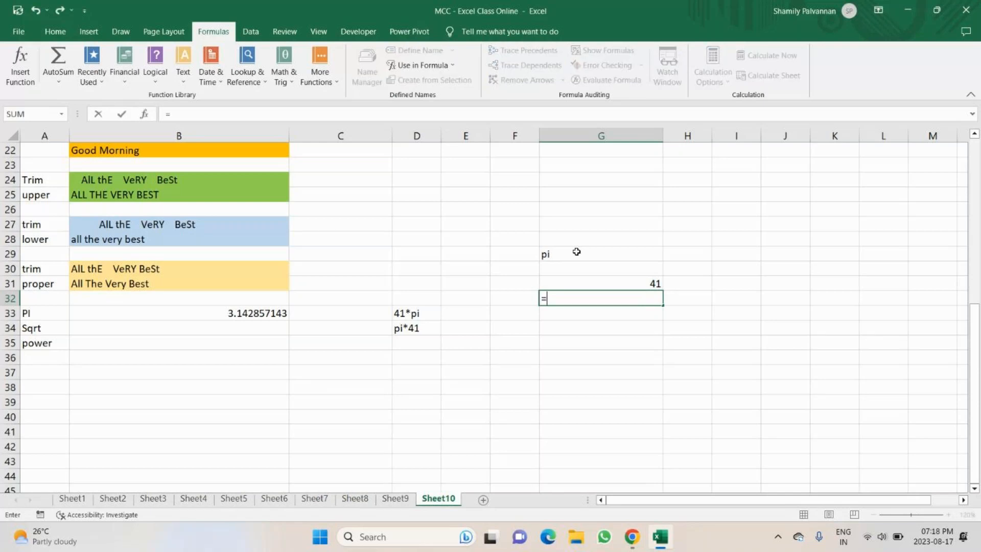
left_click(590, 282)
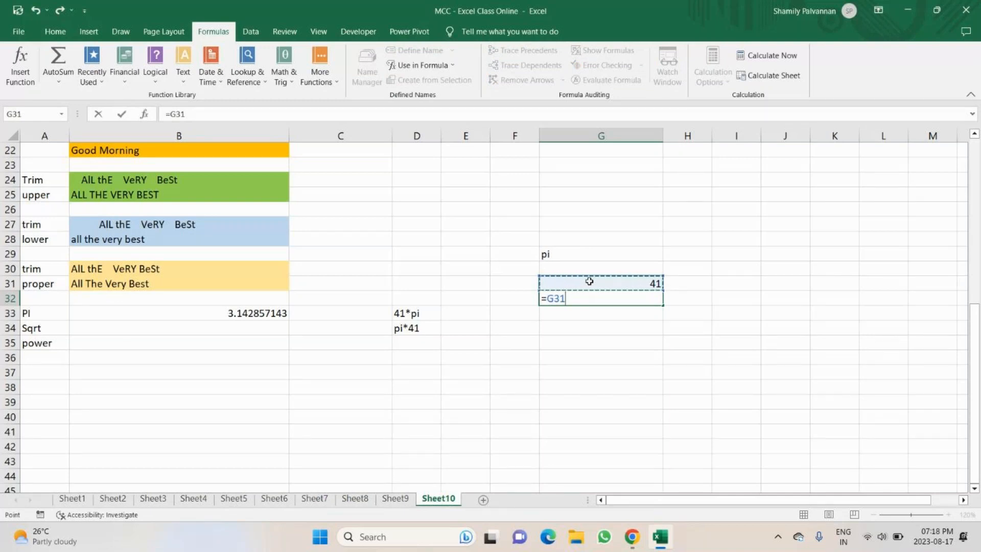
type("*pi")
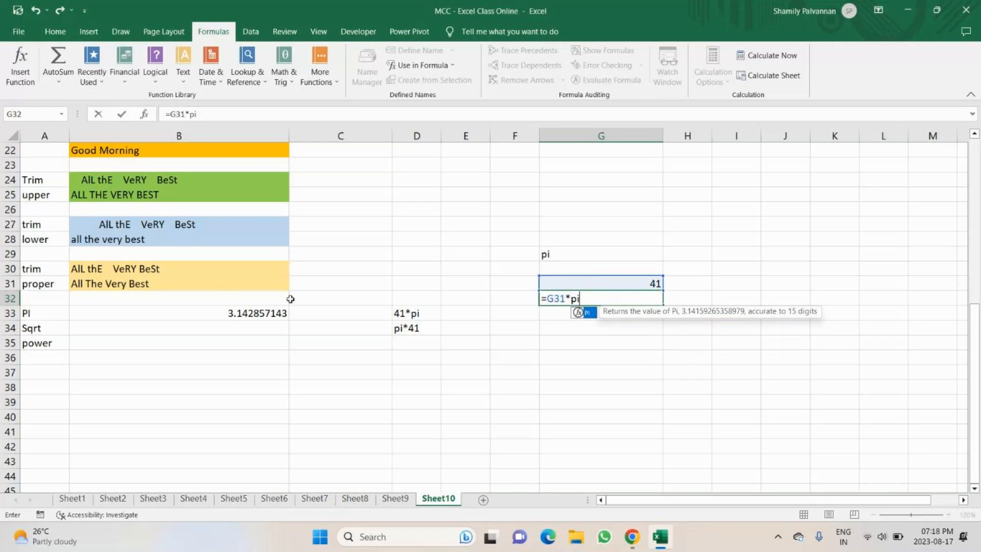
type("()")
key("Return")
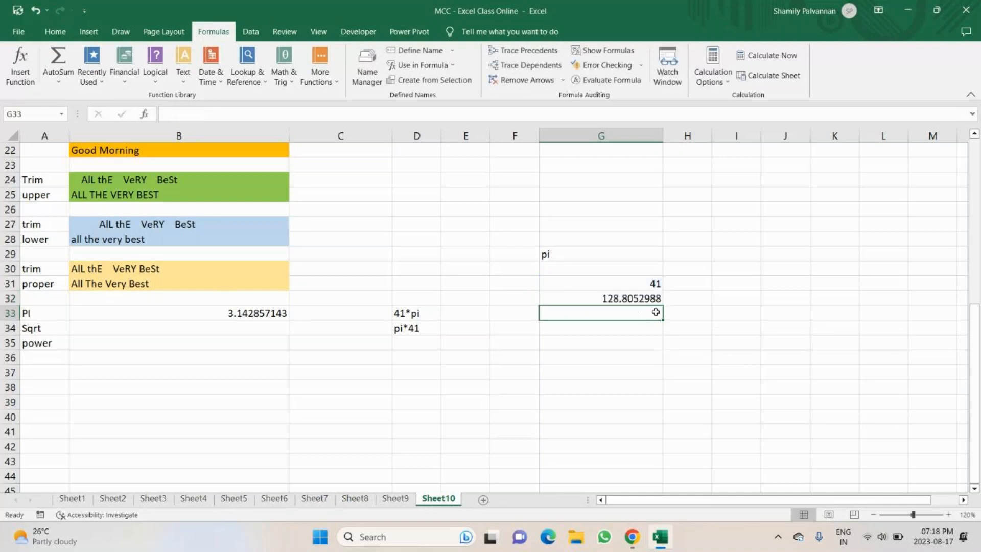
left_click(607, 300)
left_click(589, 315)
left_click(585, 339)
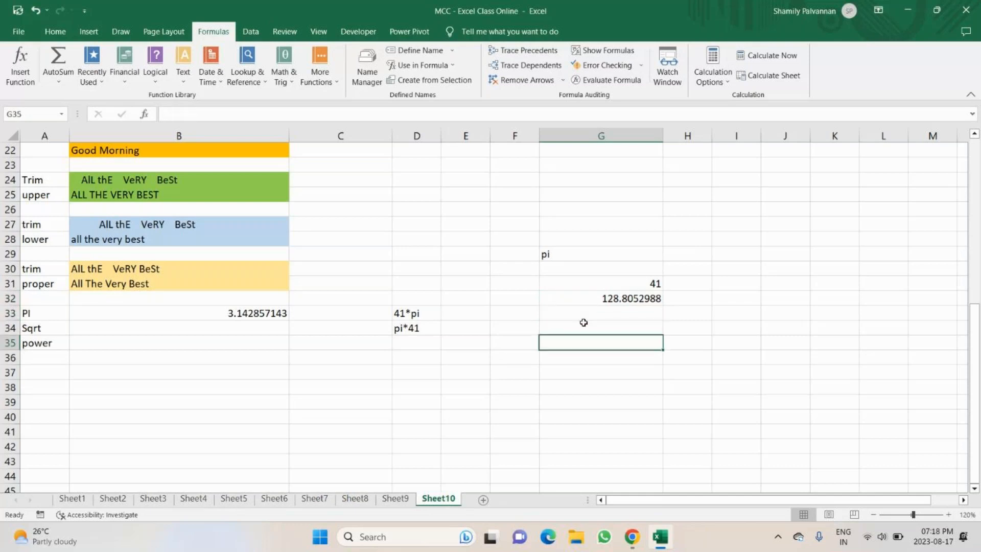
Enter 10 in cell G34 and multiply it by pi in G35 with the formula =G34*pi().
left_click(583, 323)
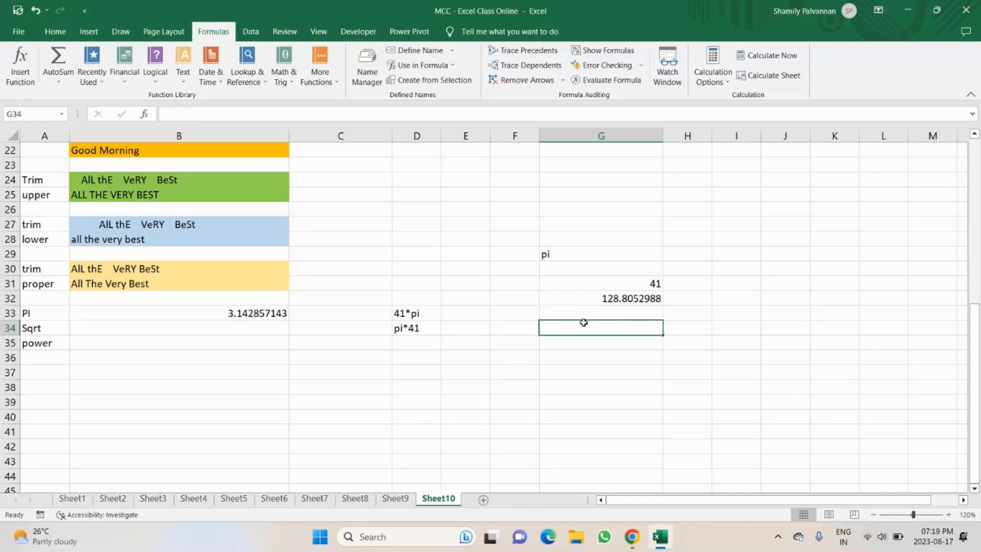
type("10")
key("Return")
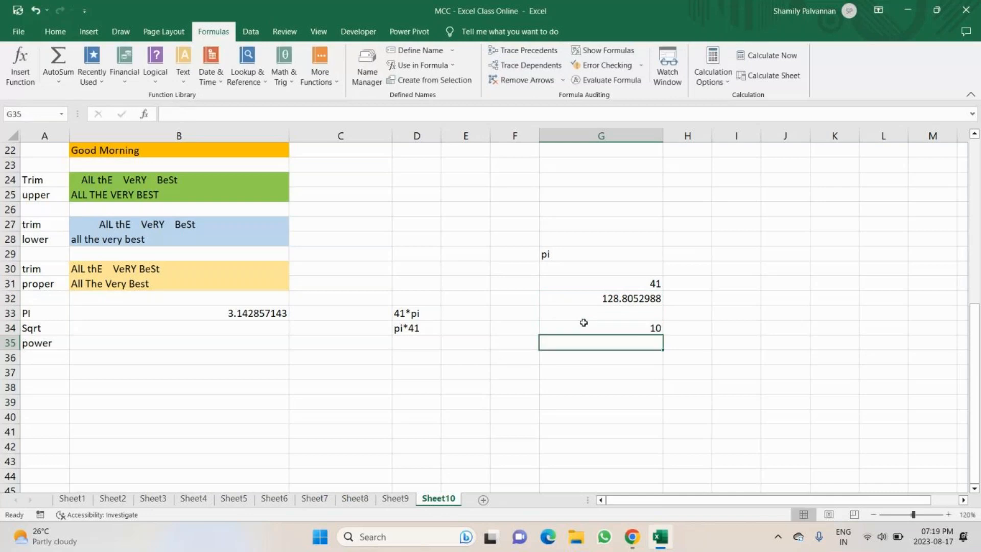
type("=")
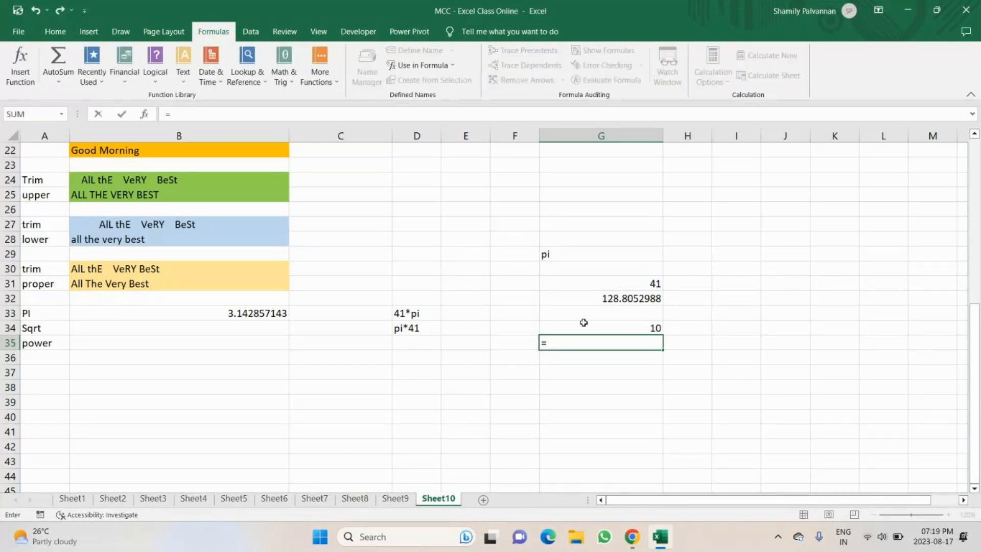
left_click(584, 324)
type("*pi")
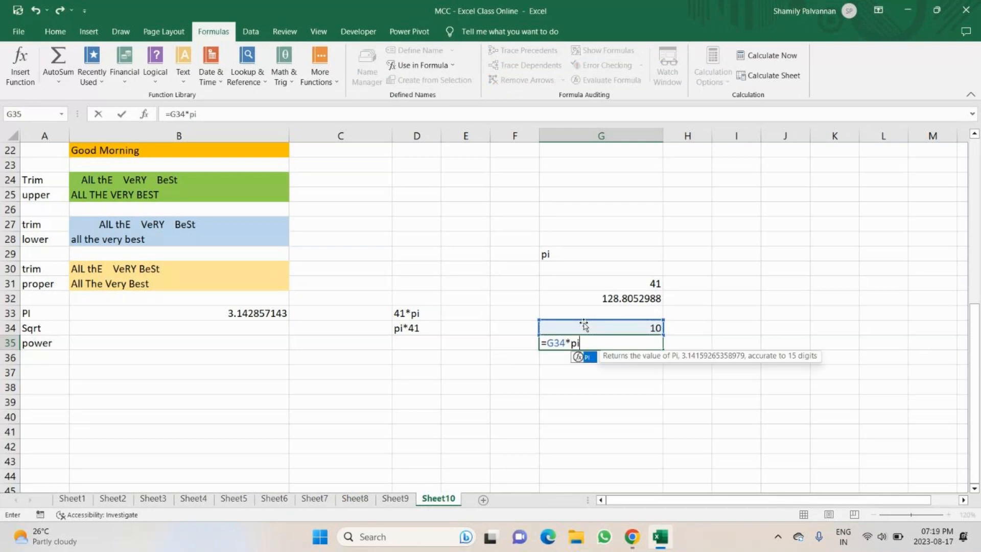
type("()")
key("Return")
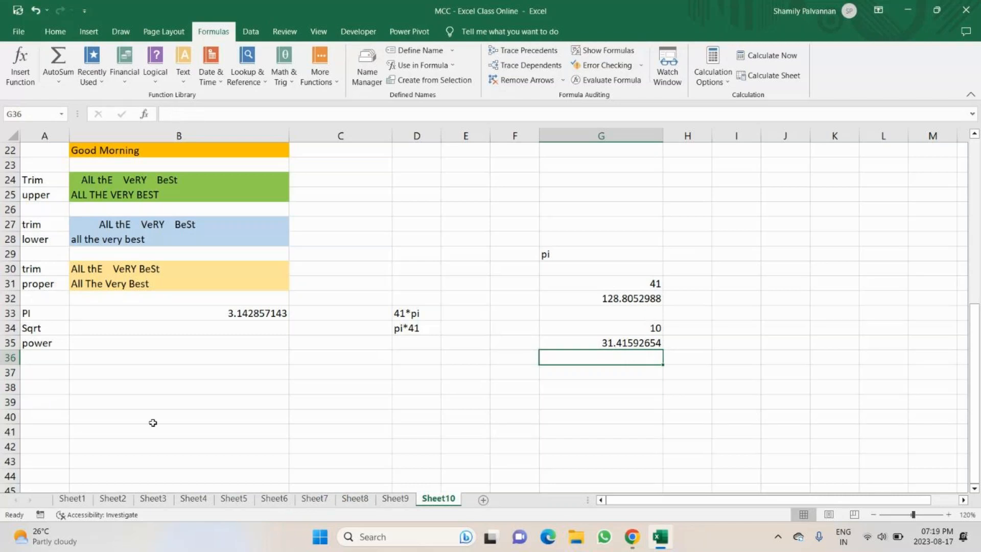
Enter the label Sqrt in cell A40 to start the square root example.
scroll(292, 405, "down", 2)
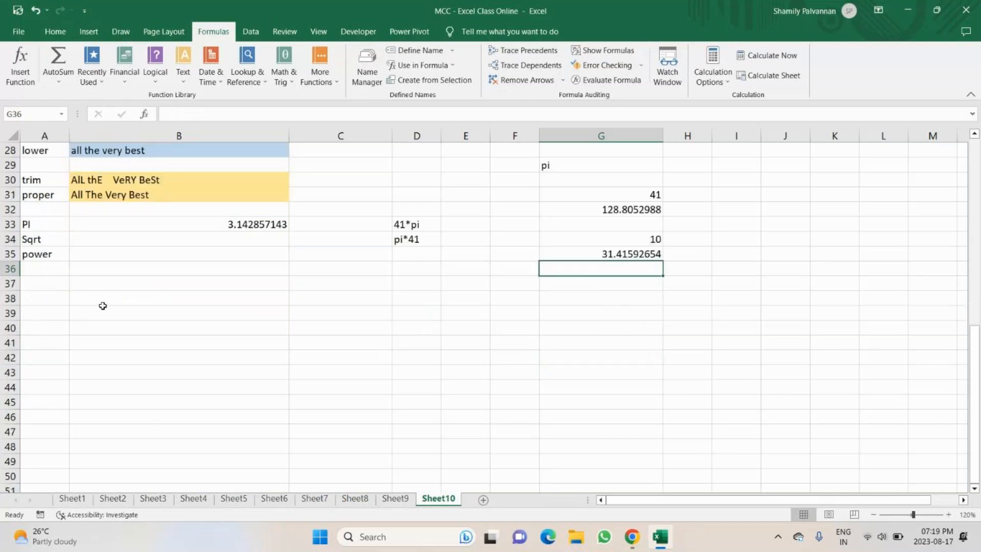
left_click(48, 321)
type("S")
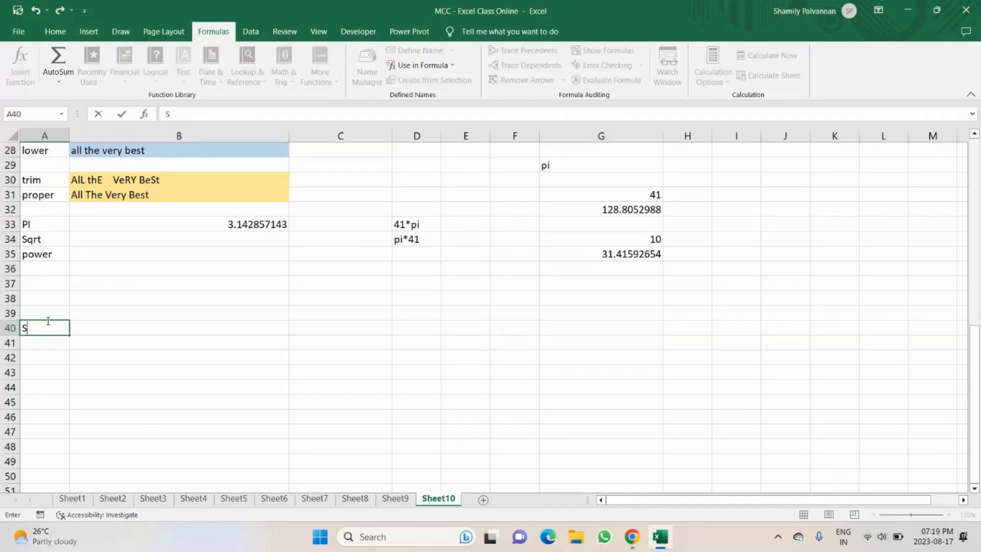
type("qrt")
key("Return")
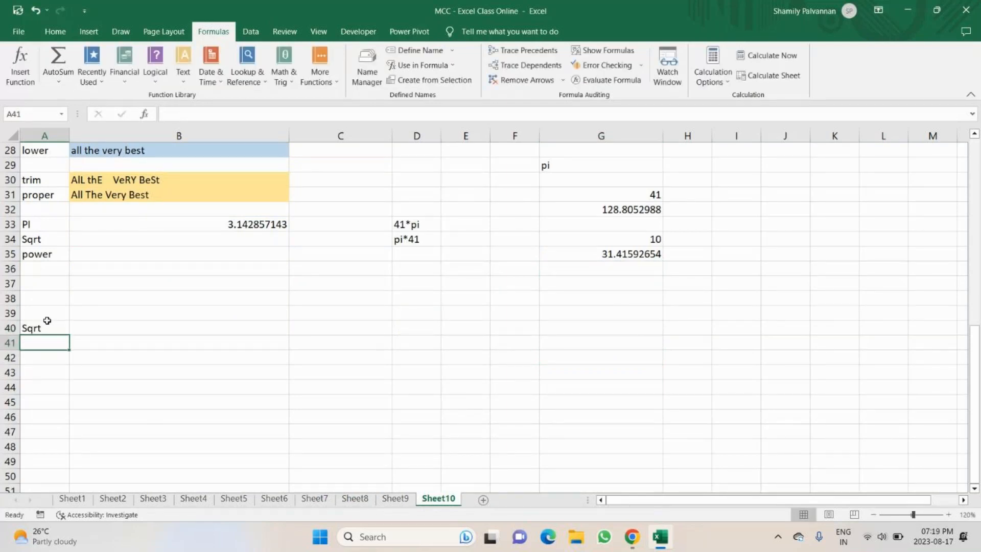
Enter the numbers 25, 125, 81, 49 and 625 in cells B40 to B44 beside the Sqrt label.
key("Up")
key("Right")
type("=")
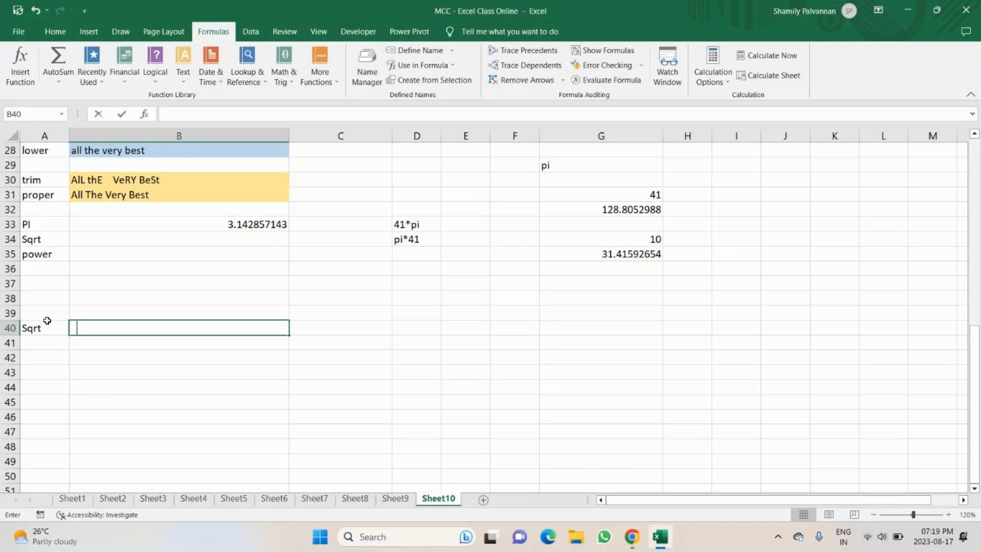
type("0")
key("BackSpace")
key("BackSpace")
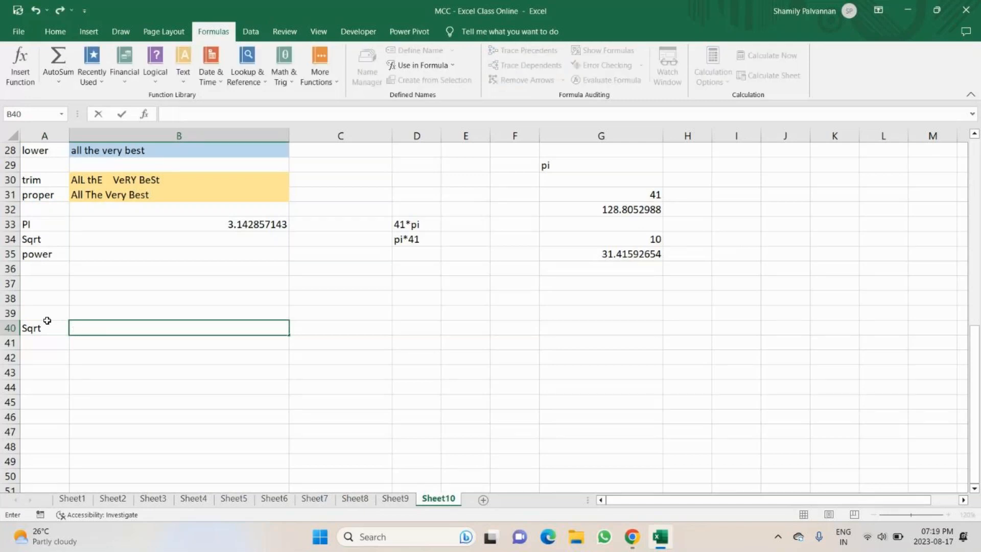
type("25")
key("Return")
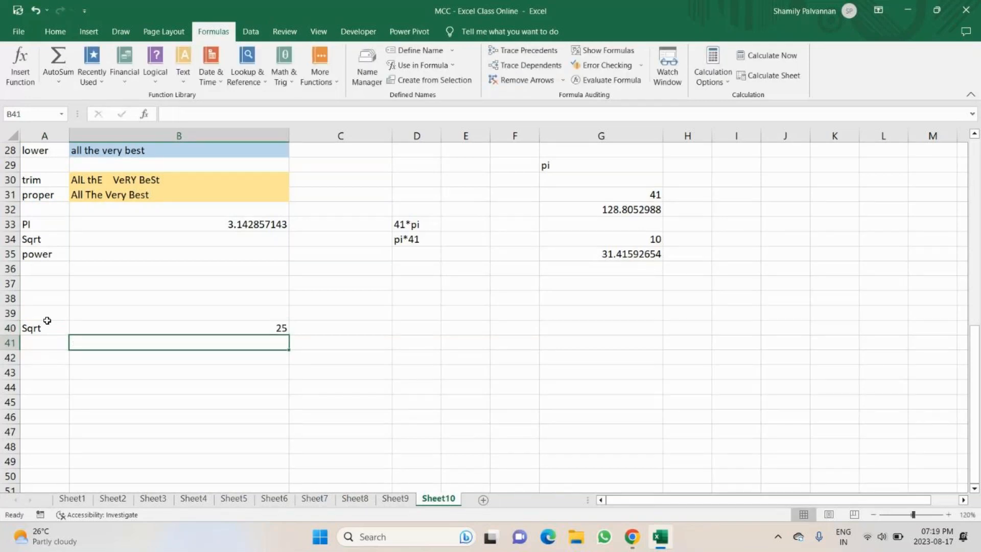
type("125")
key("Return")
type("8")
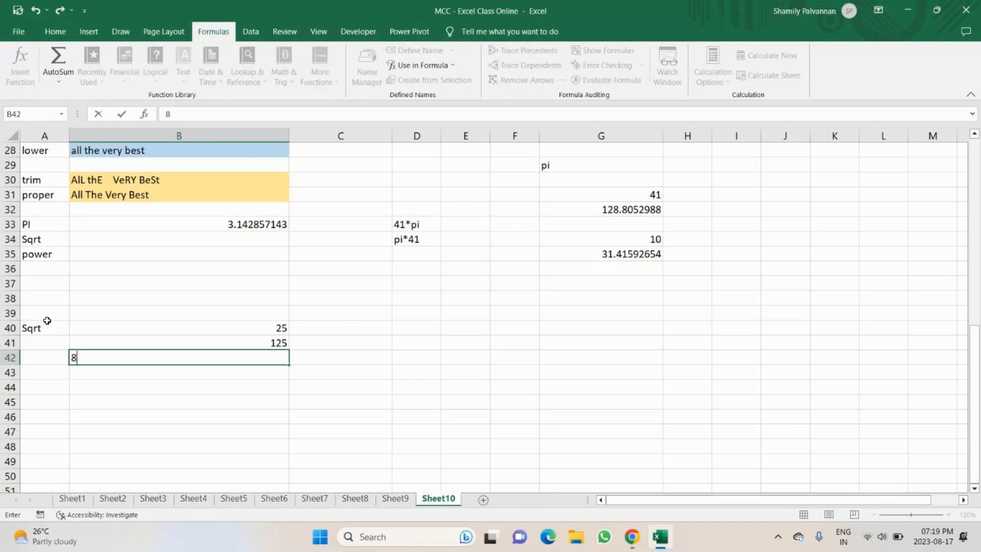
type("1")
key("Return")
type("4")
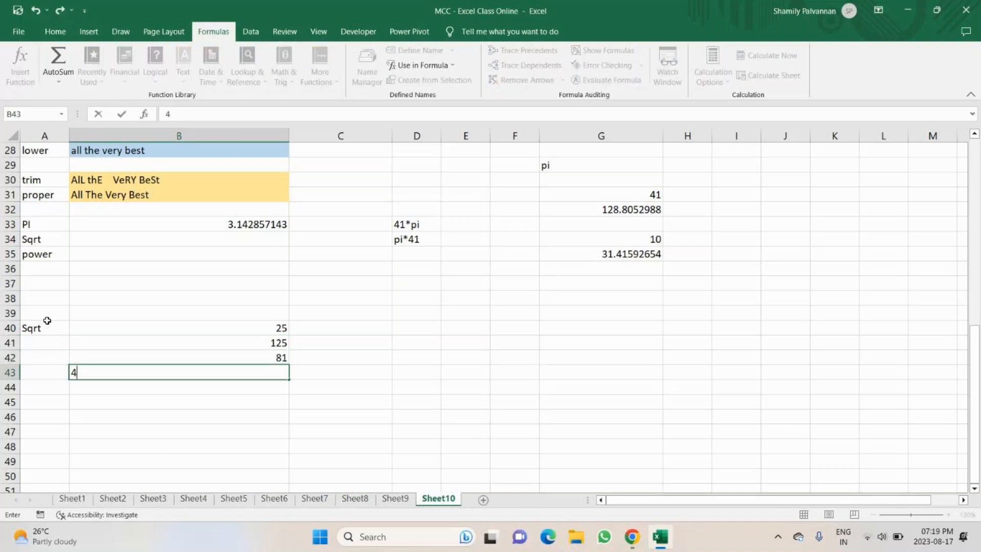
type("9")
key("Return")
type("625")
key("Return")
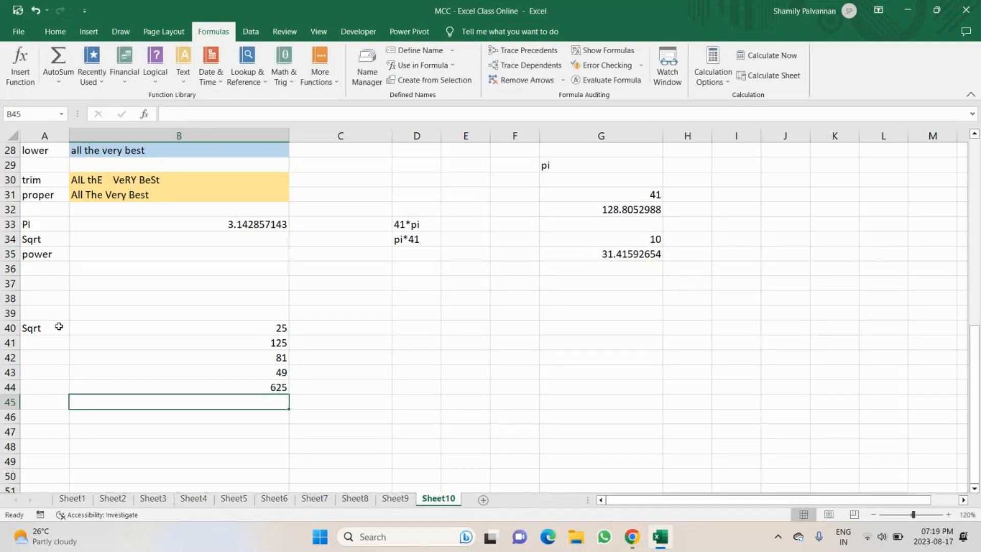
Calculate the square root of B40 in cell C40 with the formula =SQRT(B40).
left_click(319, 325)
type("=")
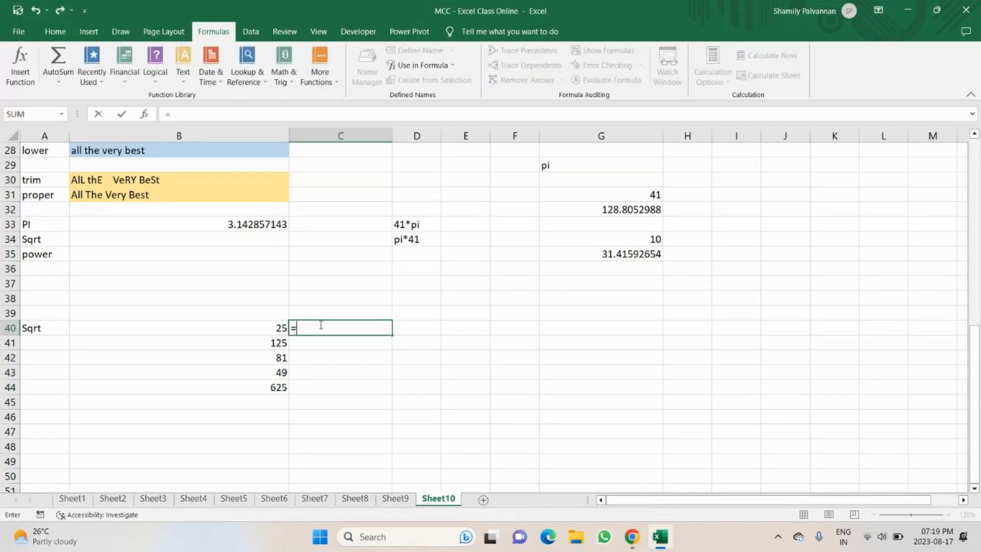
type("sq")
key("Tab")
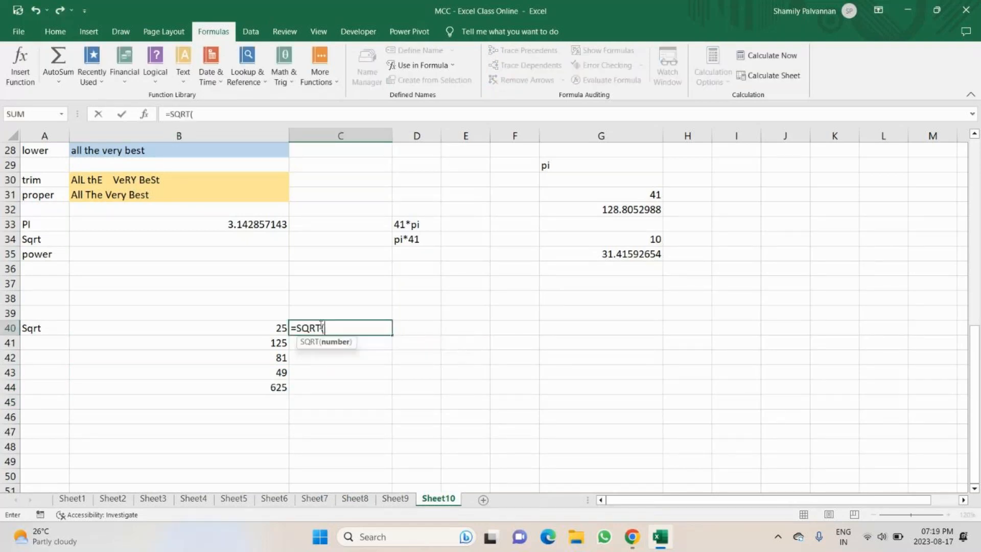
left_click(280, 326)
type(")")
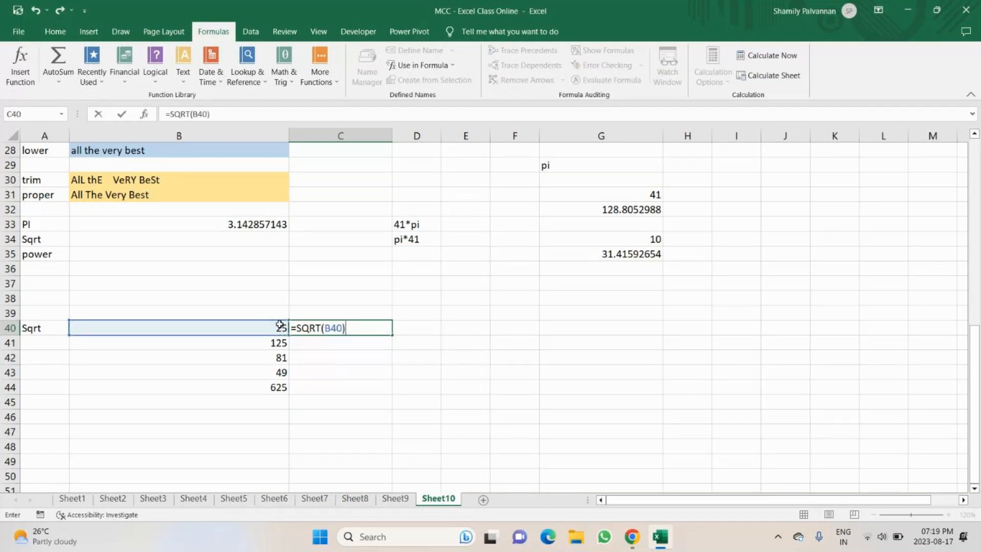
key("Return")
Calculate the square root of B41 in cell C41 with the formula =SQRT(B41).
type("=sq")
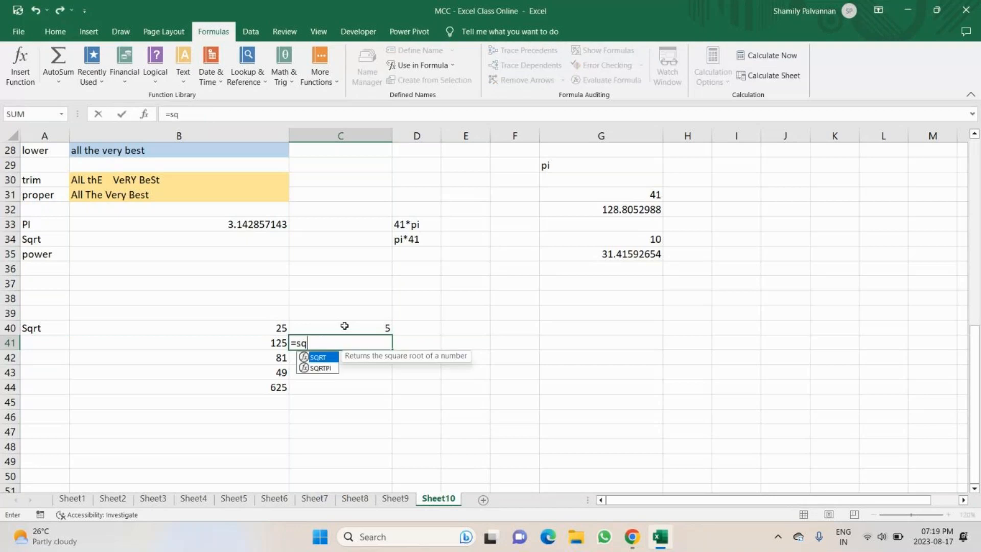
type("rt")
key("ctrl+Return")
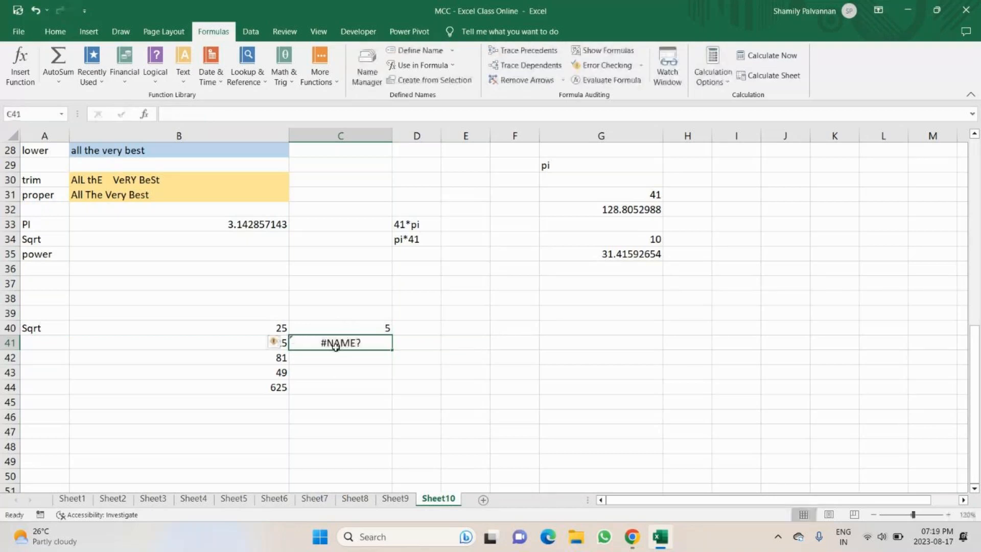
double_click(336, 345)
type("(")
key("BackSpace")
key("BackSpace")
key("BackSpace")
key("Tab")
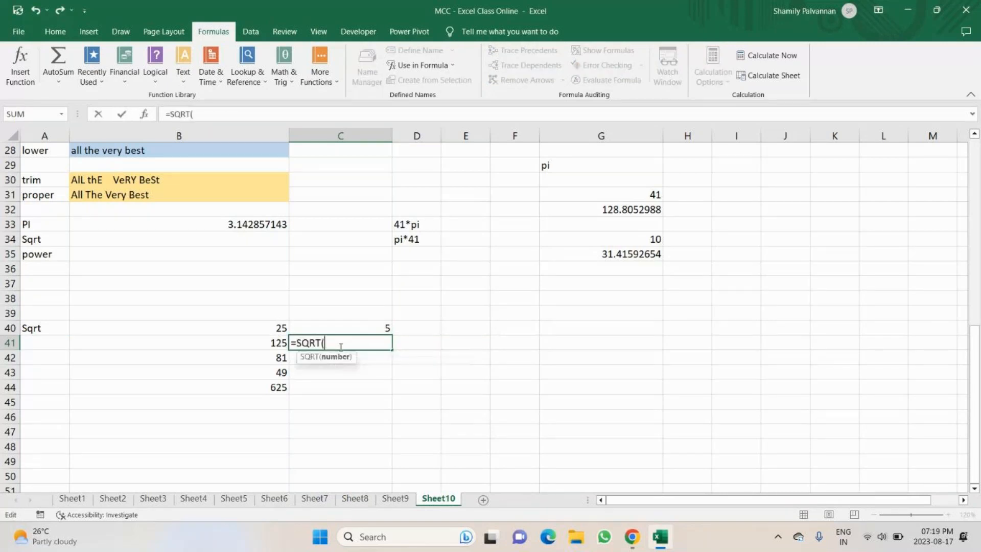
left_click(277, 343)
type(")")
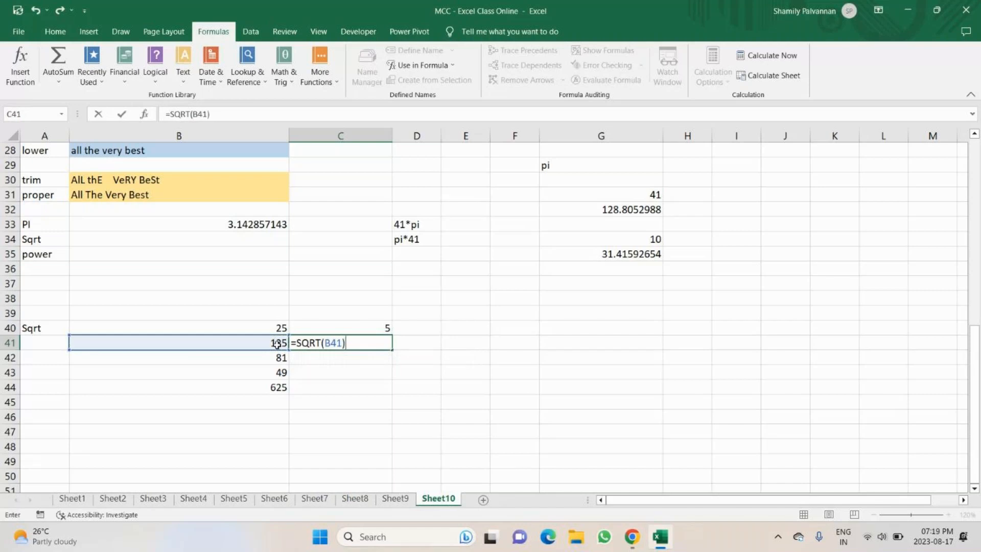
key("Return")
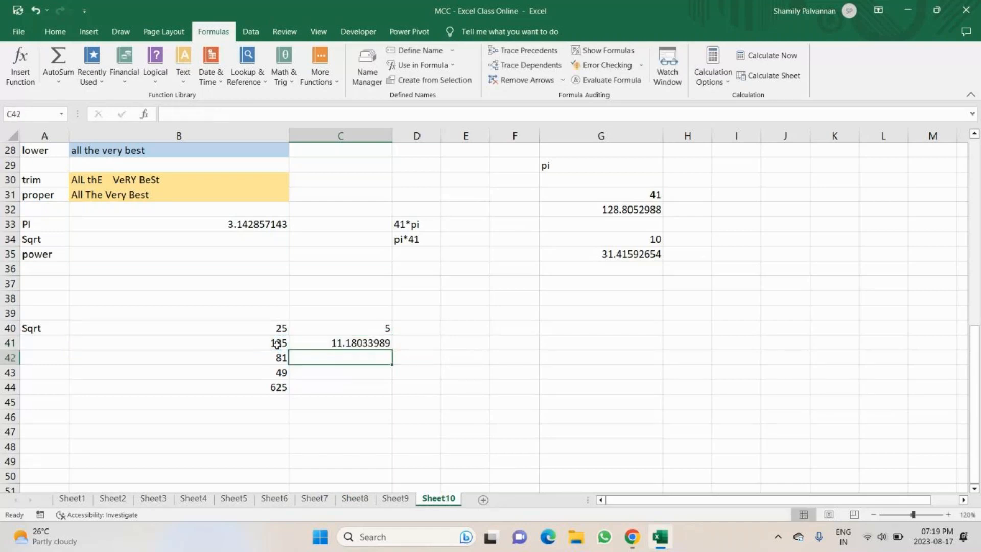
Check the square root formula in C41 and replace the number in B41 with 225.
scroll(358, 466, "down", 1)
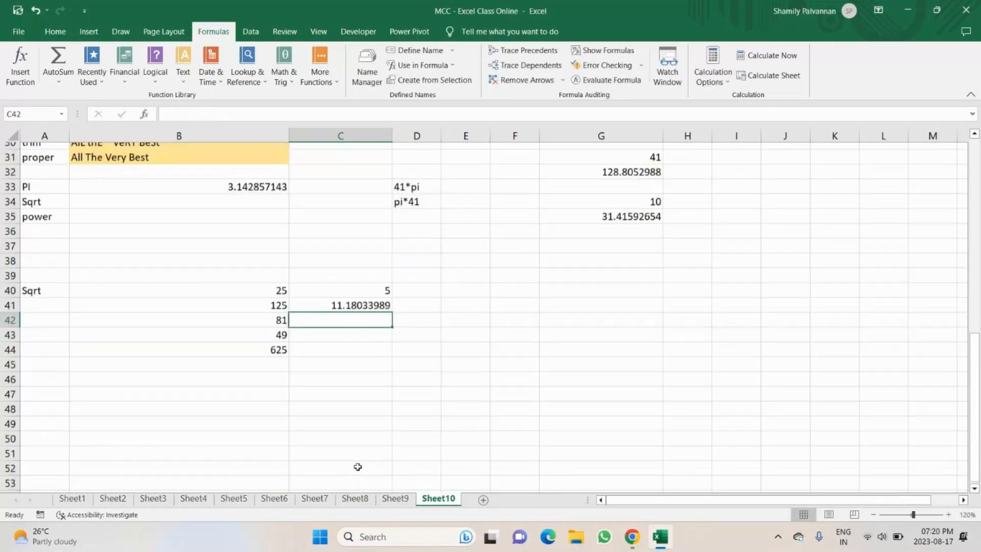
left_click(342, 299)
double_click(341, 299)
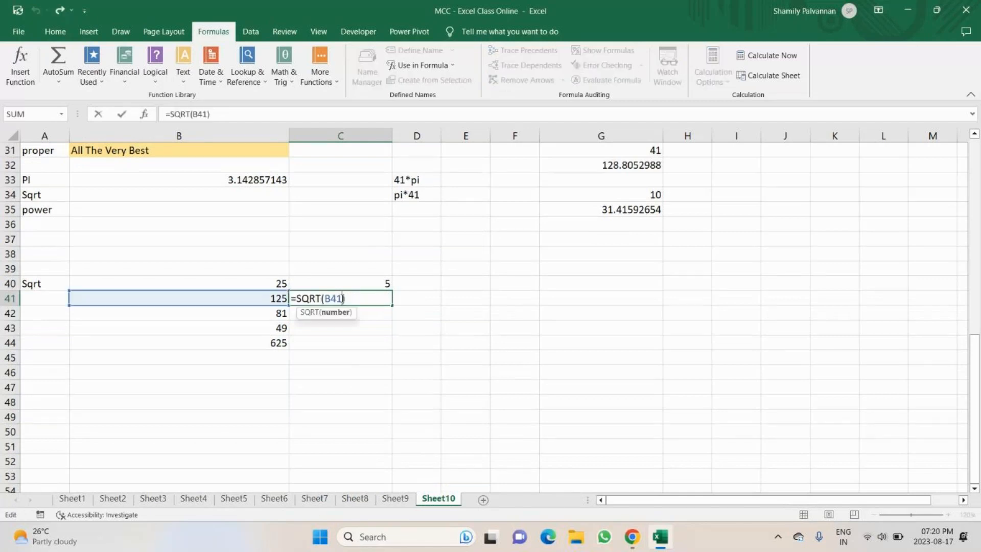
key("Return")
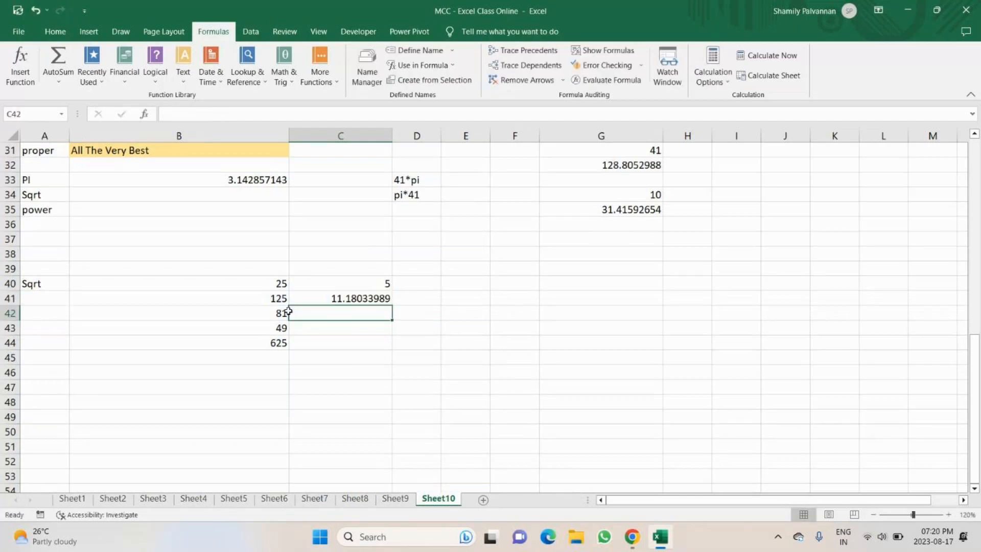
left_click(279, 298)
type("225")
key("Return")
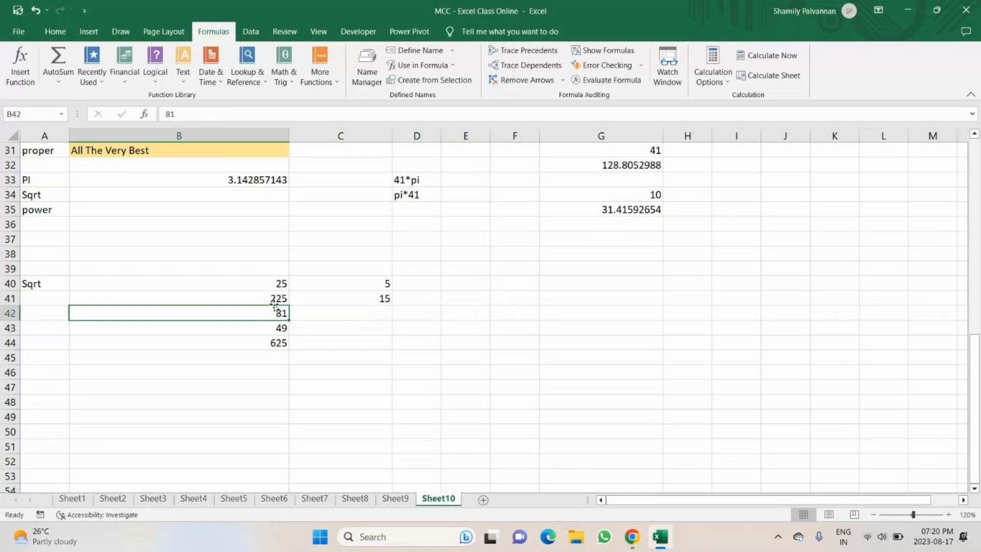
Fill the square root formula from C41 down to C44 and select the results in C40 to C44.
left_click(373, 302)
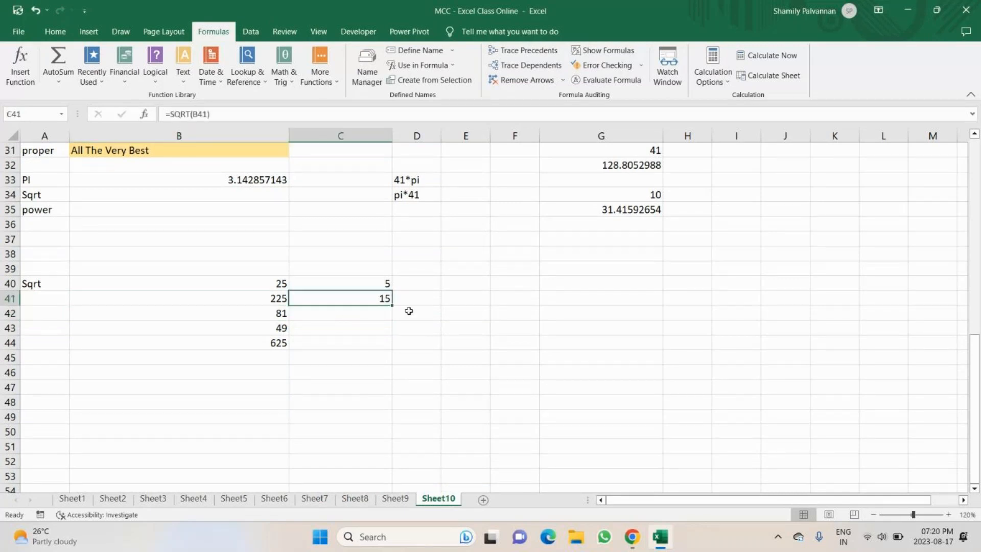
left_click_drag(392, 307, 357, 335)
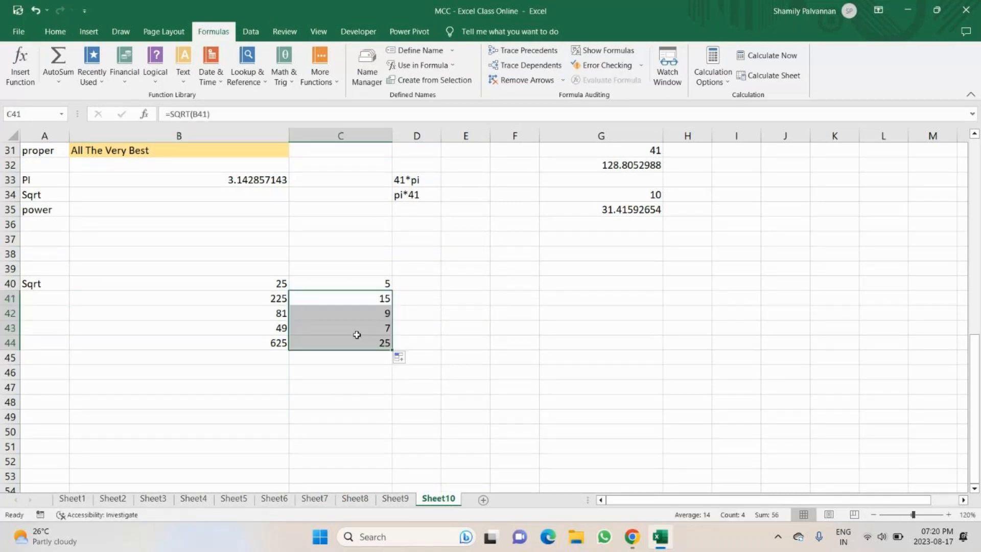
left_click_drag(353, 284, 333, 344)
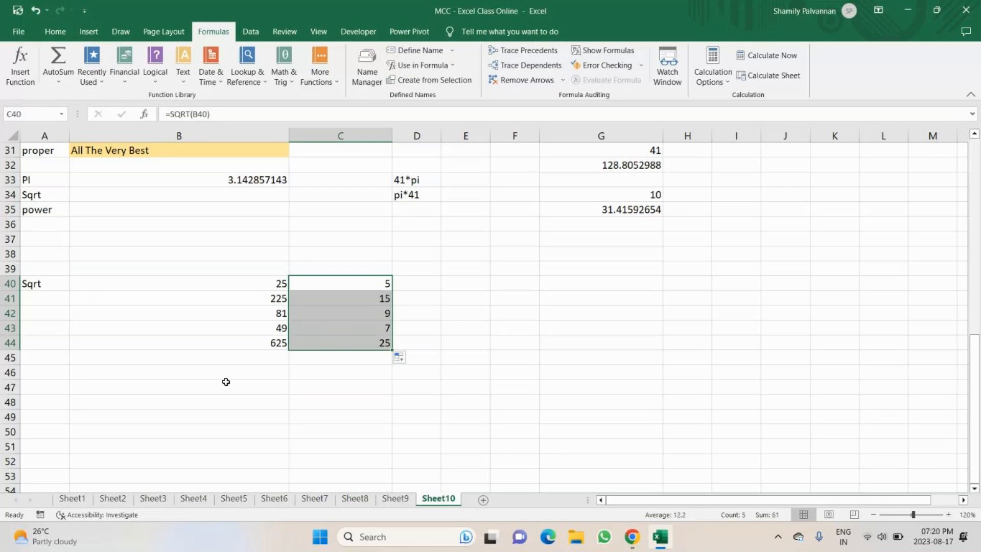
Enter the label Power in cell A47 to start the power example.
left_click(59, 384)
type("Power")
key("Return")
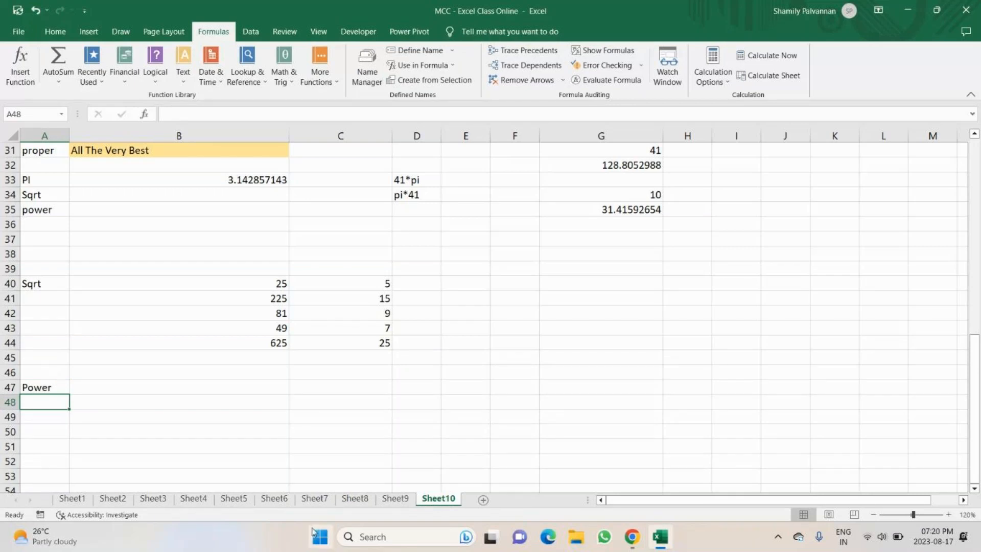
Launch Word with the Run command winword and create a blank document.
key("super+r")
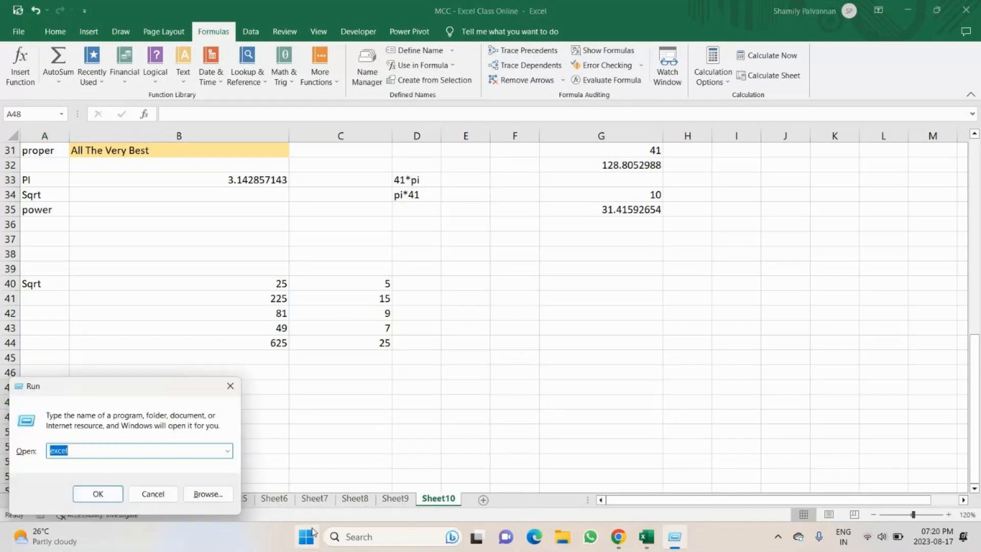
type("winword")
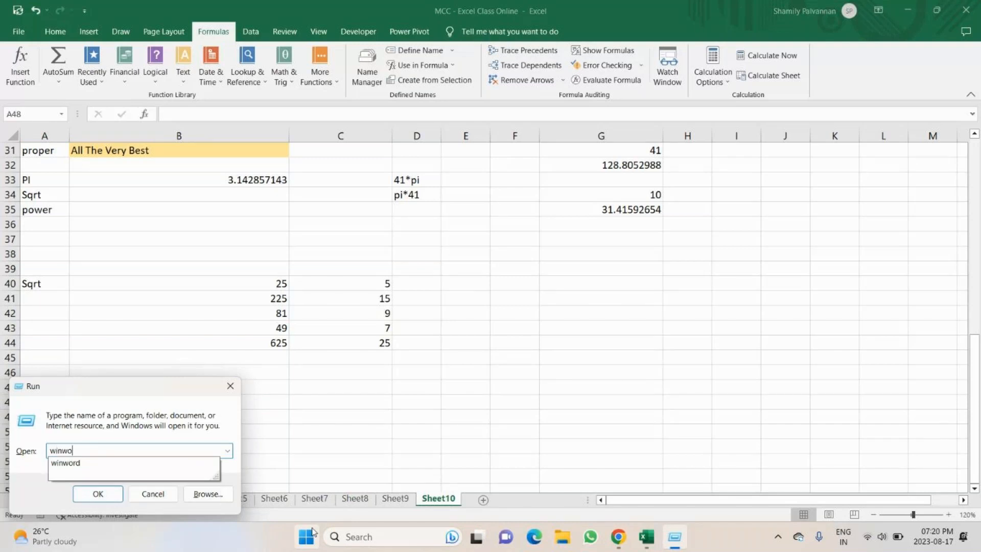
key("Return")
left_click(164, 126)
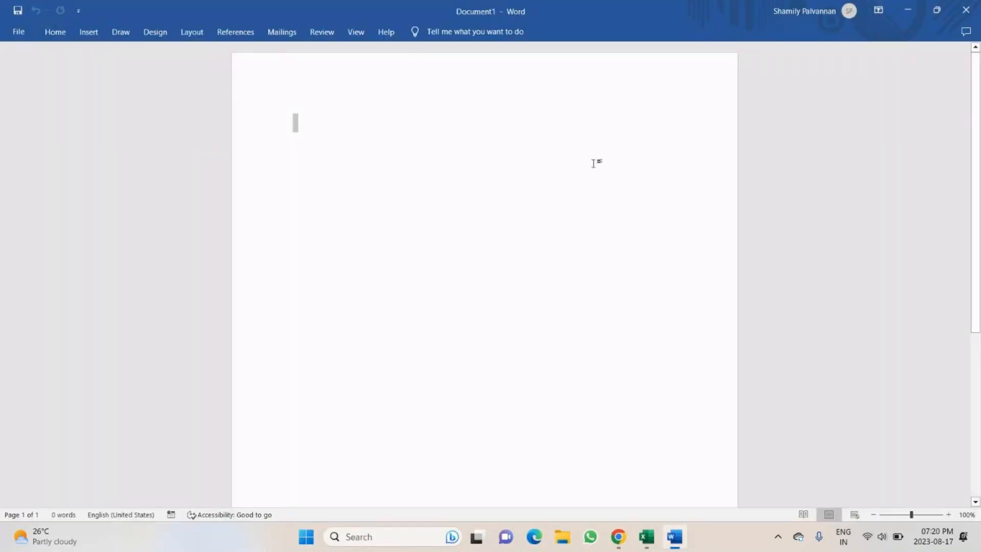
scroll(877, 449, "up", 2)
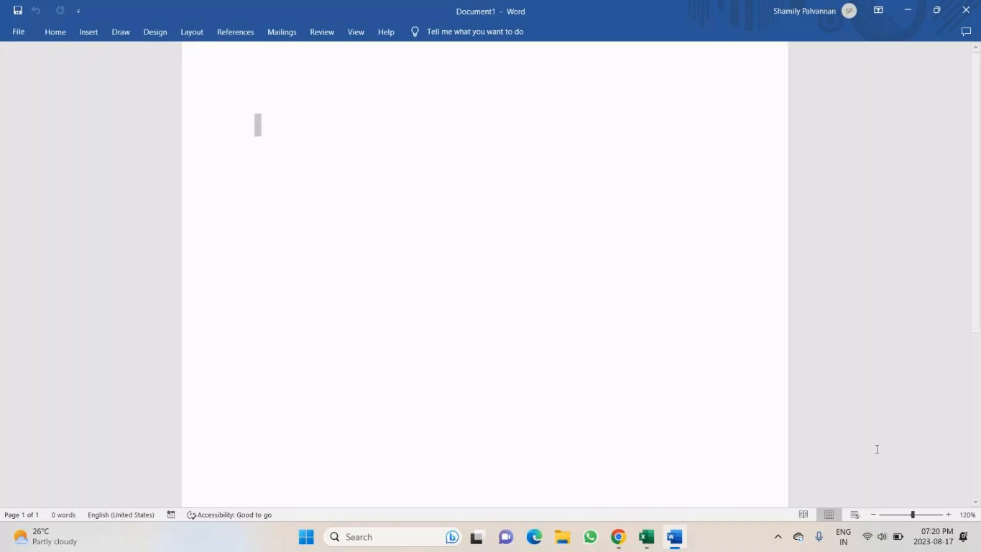
Set the font size of the blank document's text to 26.
left_click(49, 31)
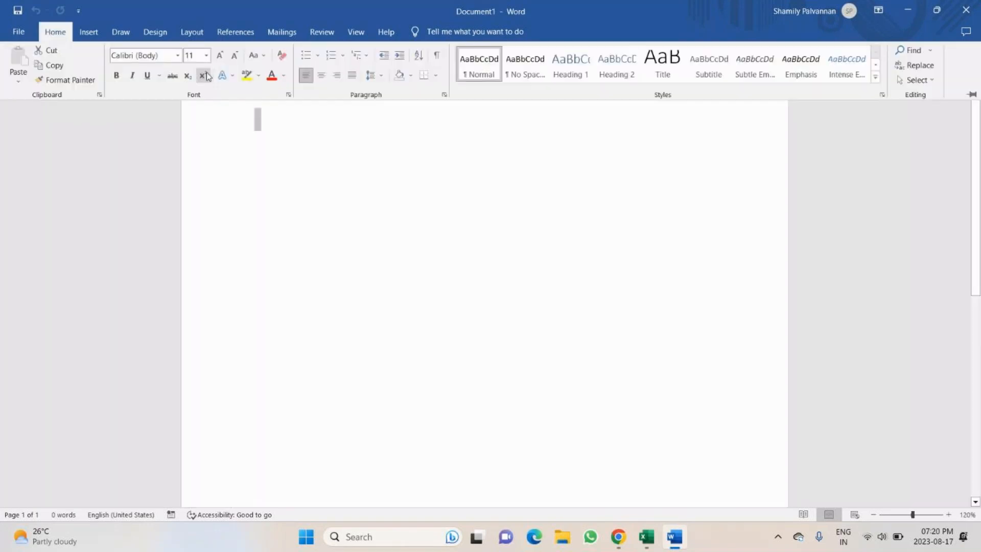
left_click(206, 56)
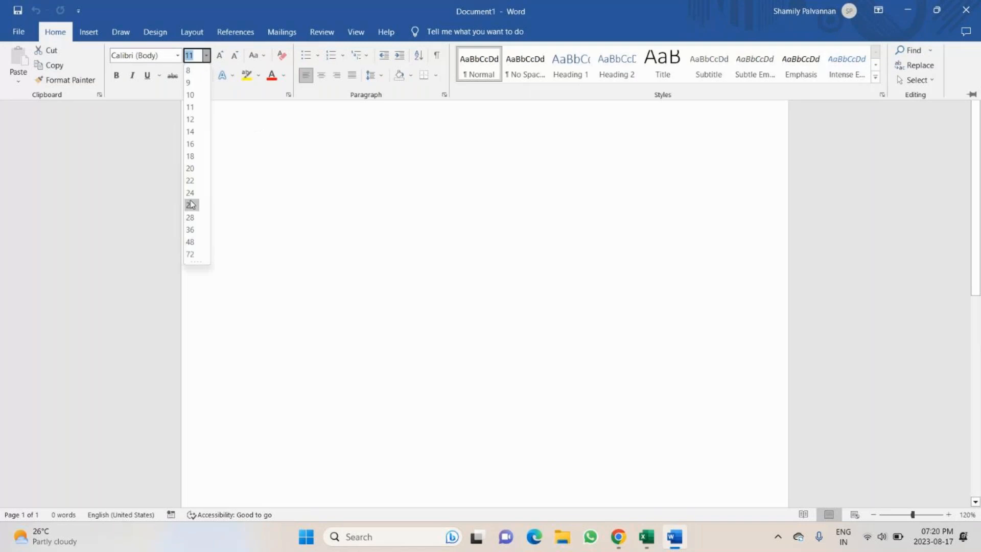
left_click(191, 205)
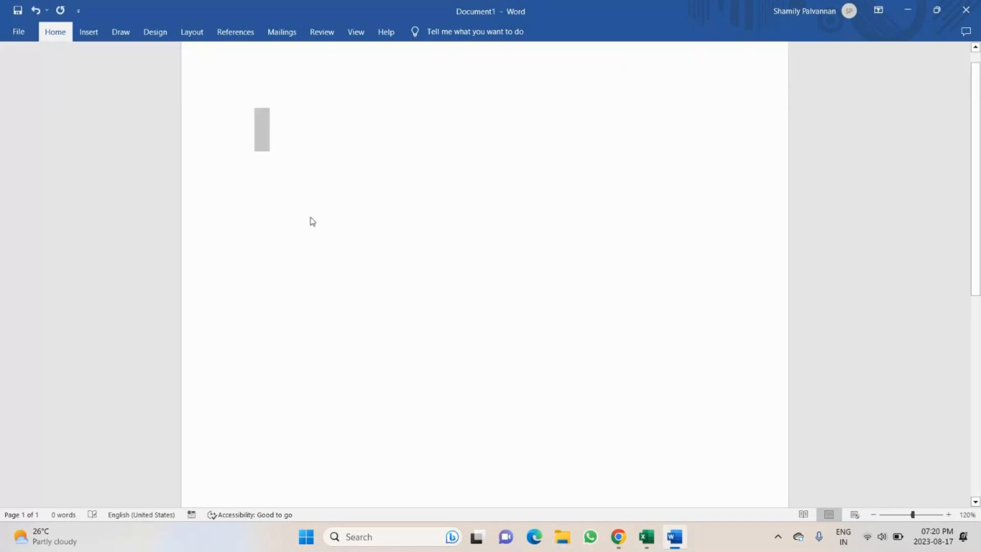
Write the number 2 followed by a superscript 2 on the first line of the document.
left_click(263, 129)
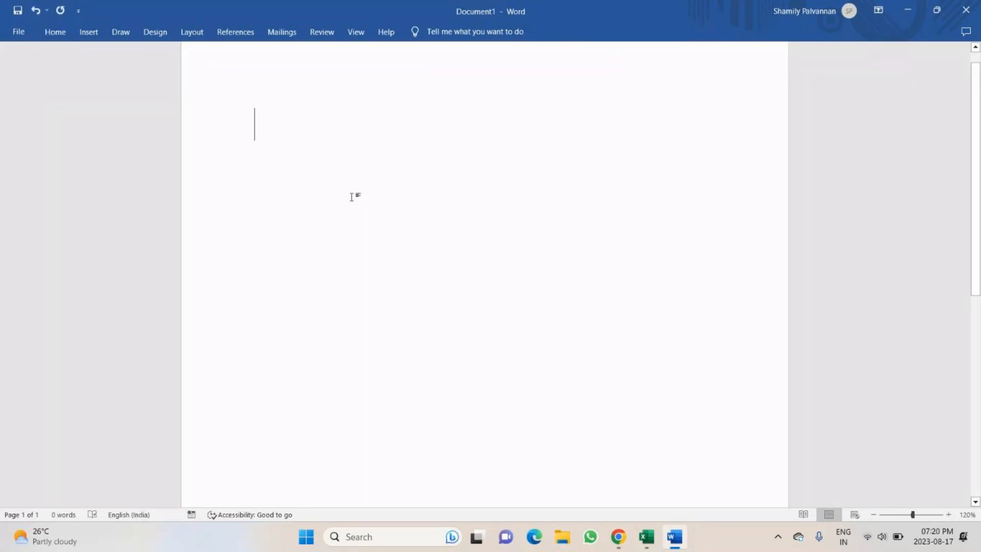
type("41")
key("BackSpace")
key("BackSpace")
type("2")
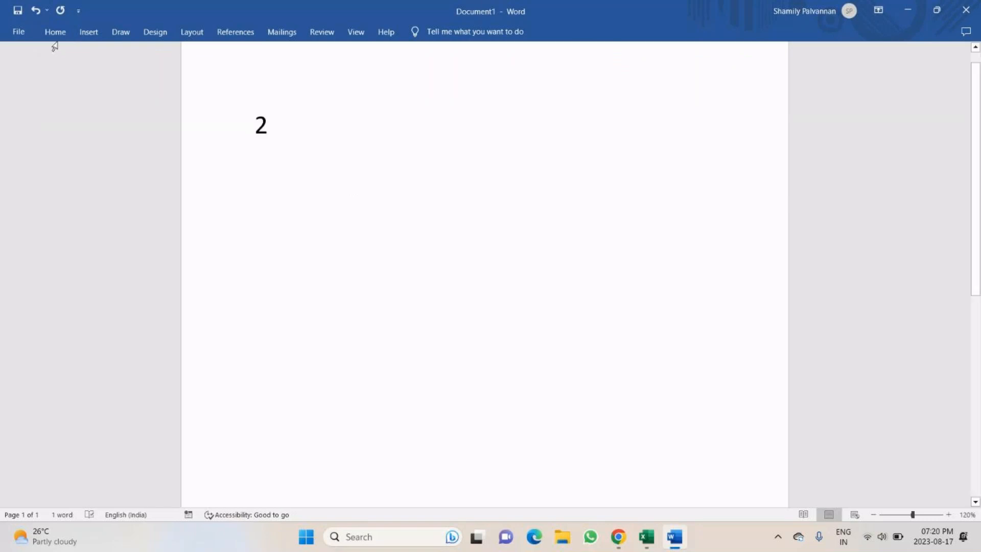
left_click(55, 33)
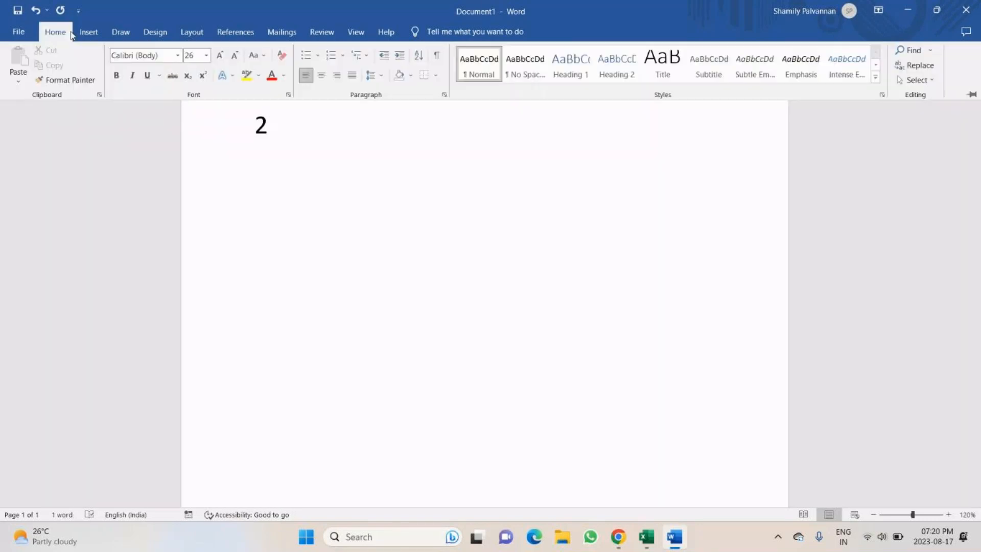
left_click(203, 78)
type("2")
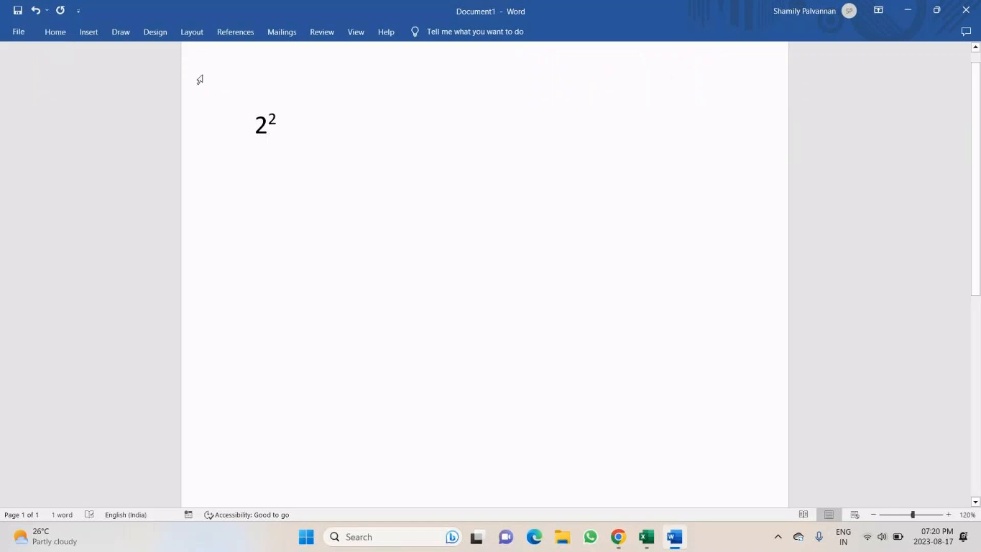
Continue the line after the superscript in normal text with = 2*2.
left_click(48, 35)
left_click(283, 171)
type("= 2*2")
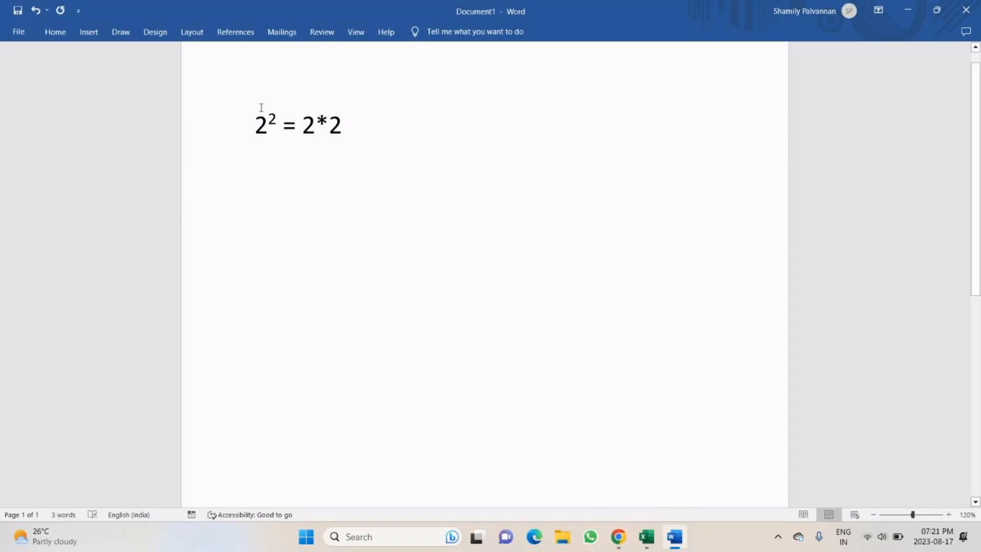
Duplicate the 2² = 2*2 line below itself and change the copy to 2 with superscript 3 = 2*2*2.
left_click_drag(261, 107, 351, 136)
key("ctrl+c")
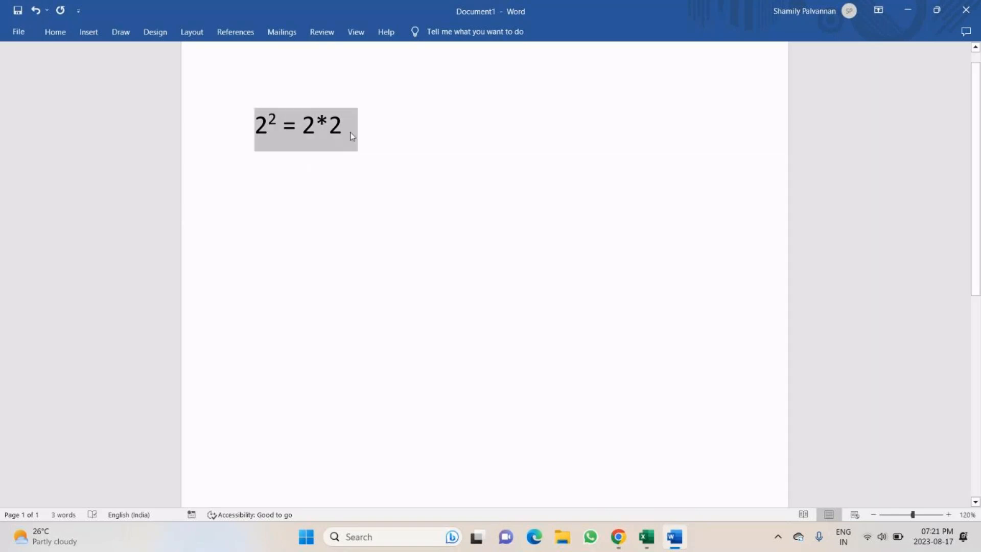
left_click(267, 192)
key("ctrl+v")
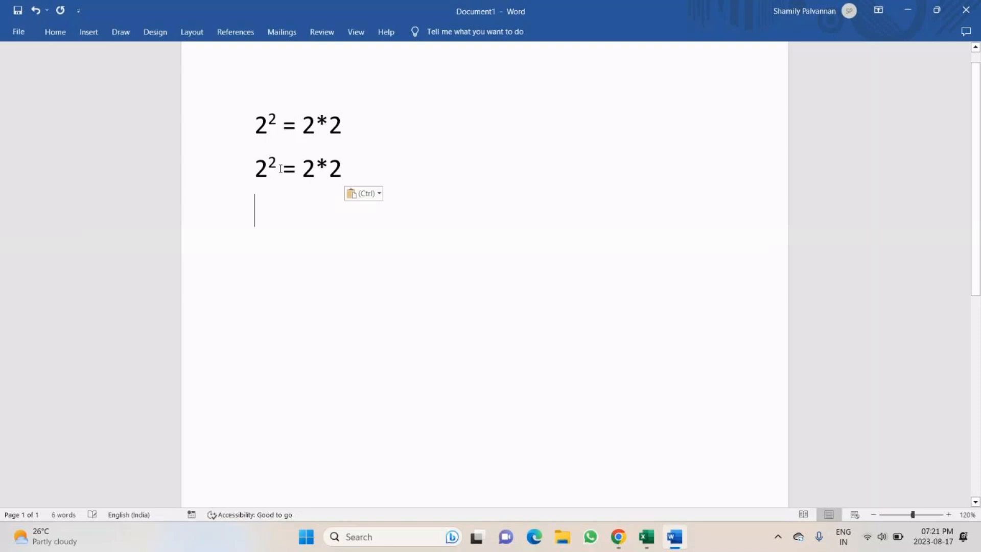
key("BackSpace")
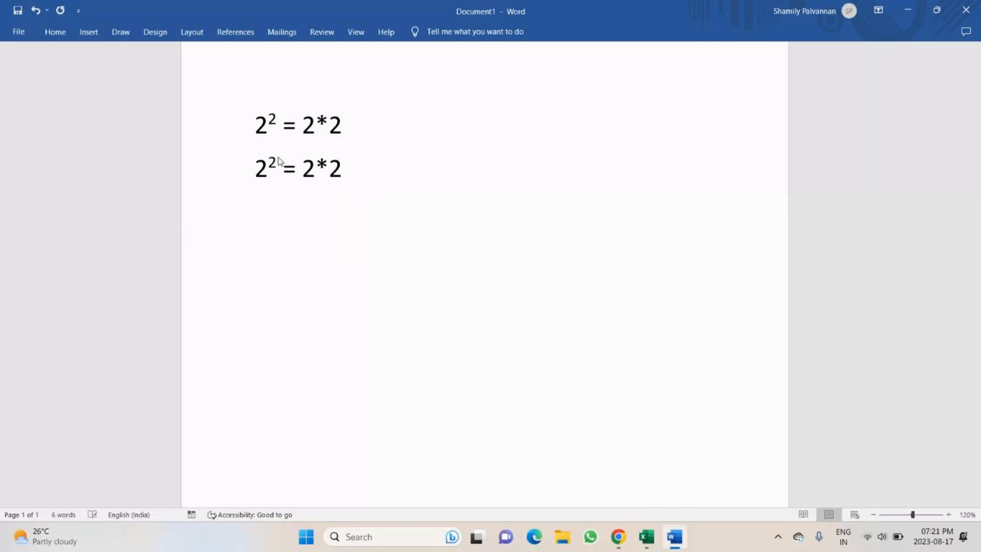
key("BackSpace")
type("3")
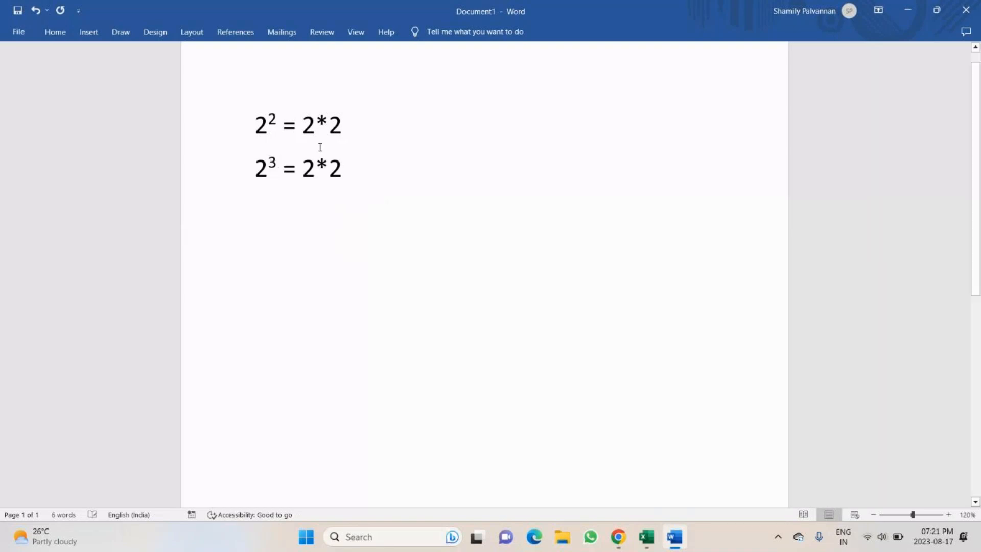
left_click(367, 177)
type("*2")
left_click_drag(267, 129, 275, 134)
left_click_drag(268, 169, 282, 162)
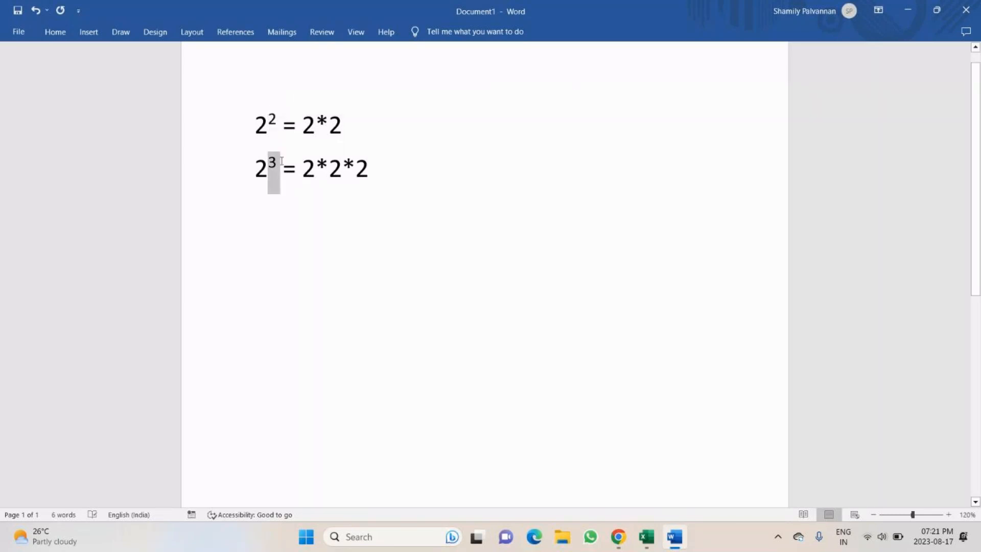
Add another copy of the 2² = 2*2 line as the third line and change its superscript to 5.
left_click(396, 165)
key("Return")
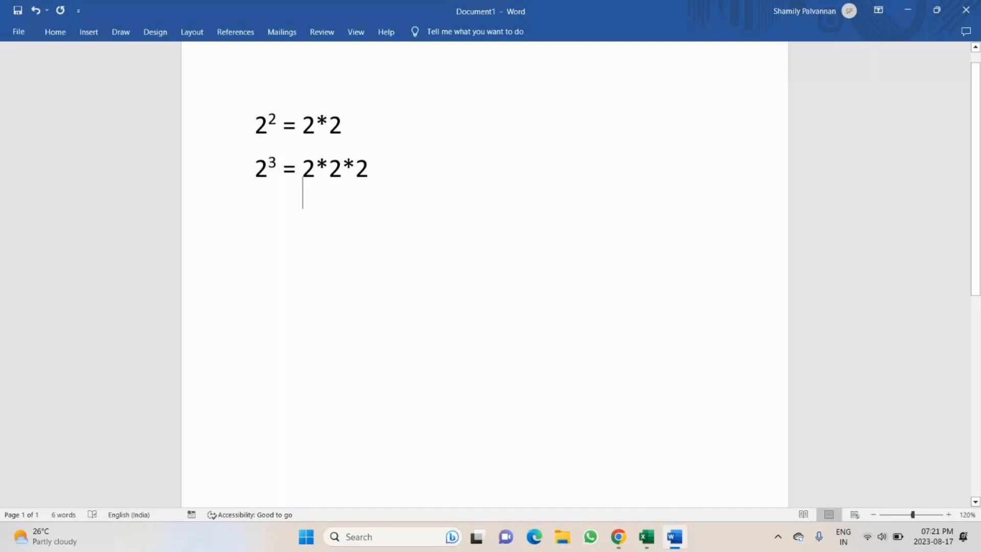
type("22 = 2*2")
left_click(278, 207)
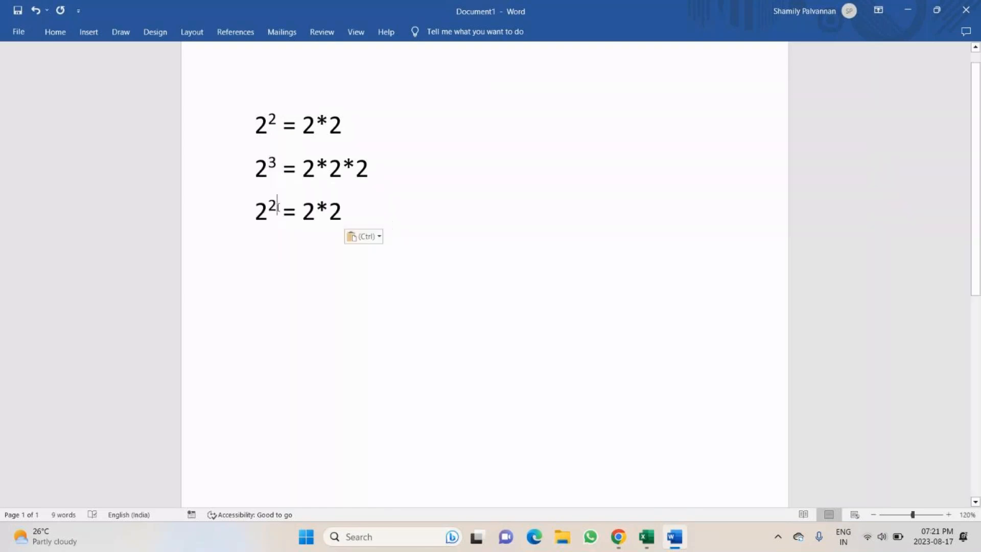
key("BackSpace")
type("5")
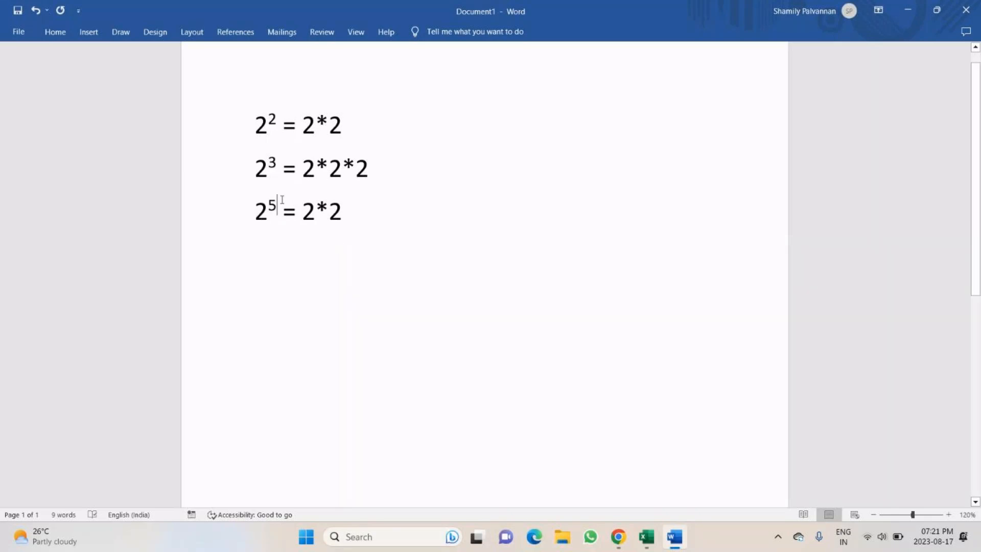
Extend the third line's multiplication to 2*2*2*2*2 and highlight all three lines.
left_click(353, 212)
type("*5")
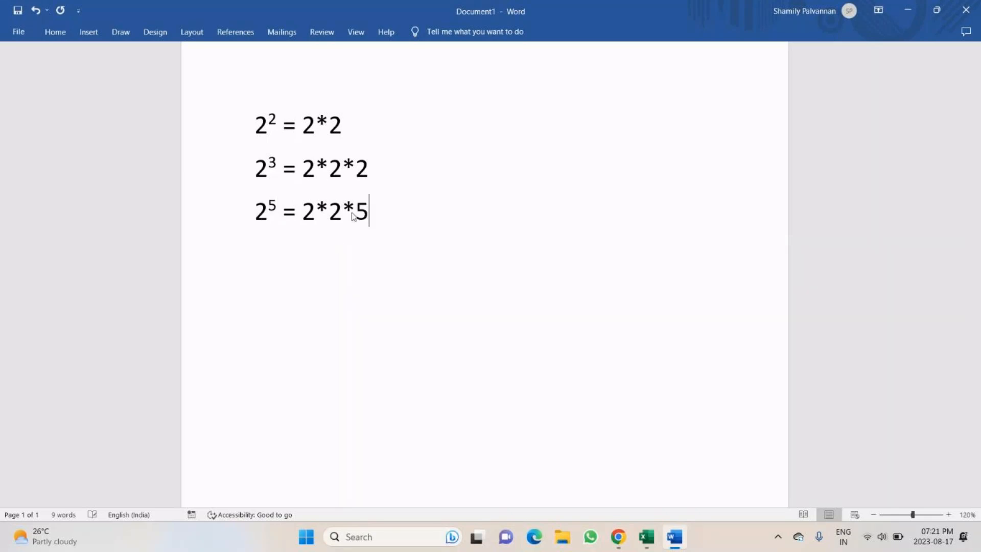
key("BackSpace")
type("*")
key("BackSpace")
type("2*2*5")
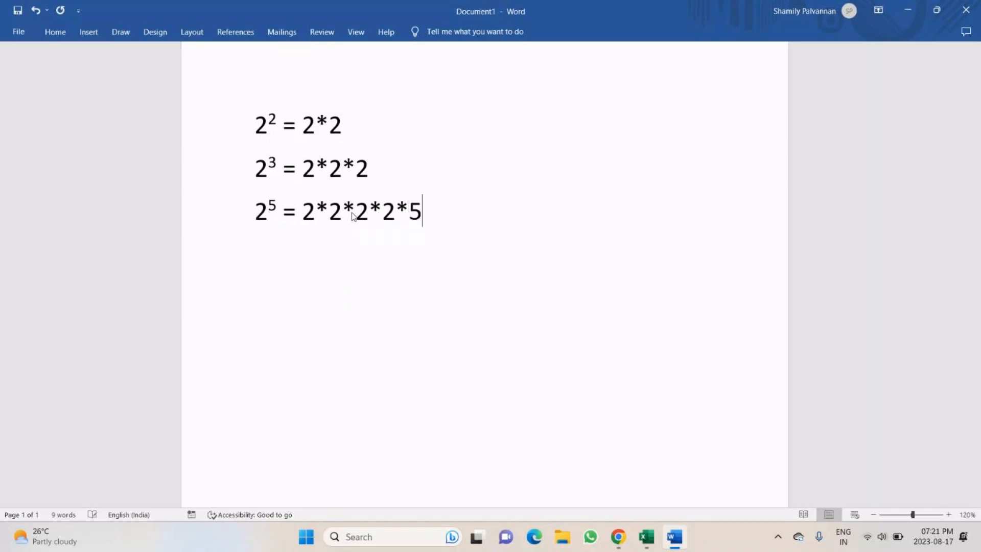
key("BackSpace")
type("2")
key("Return")
left_click(244, 127, "shift")
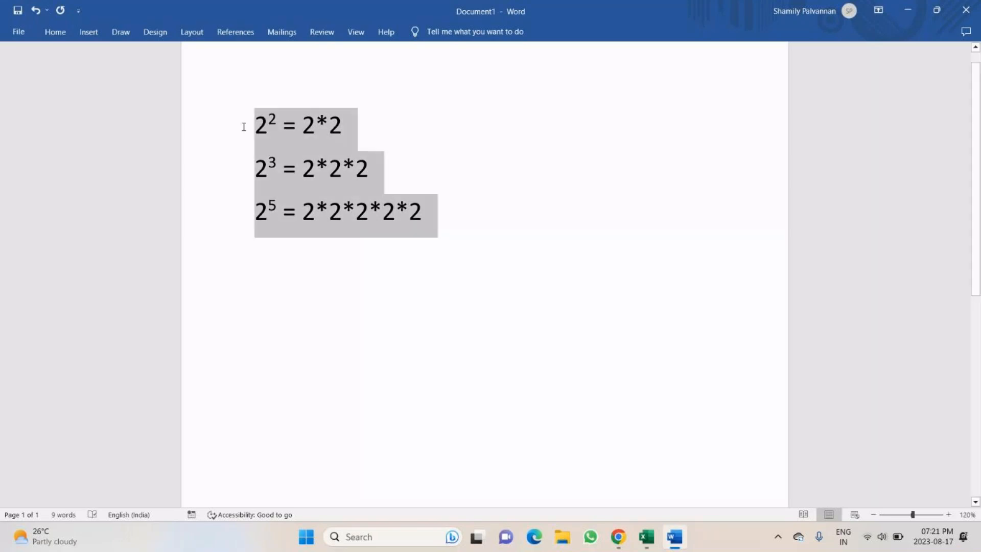
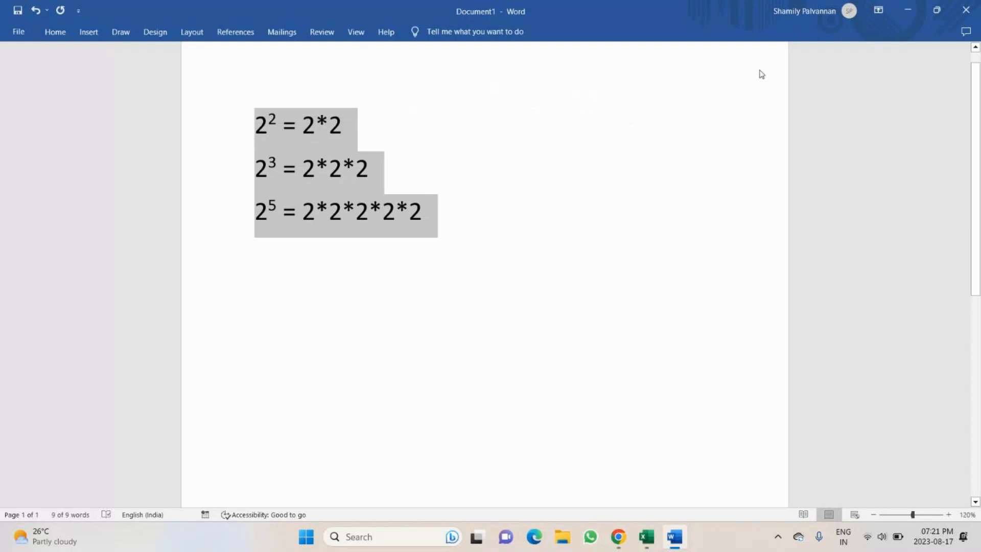
Switch back to the Excel workbook and enter the headings number in B49 and Power in C49.
left_click(908, 11)
left_click(907, 23)
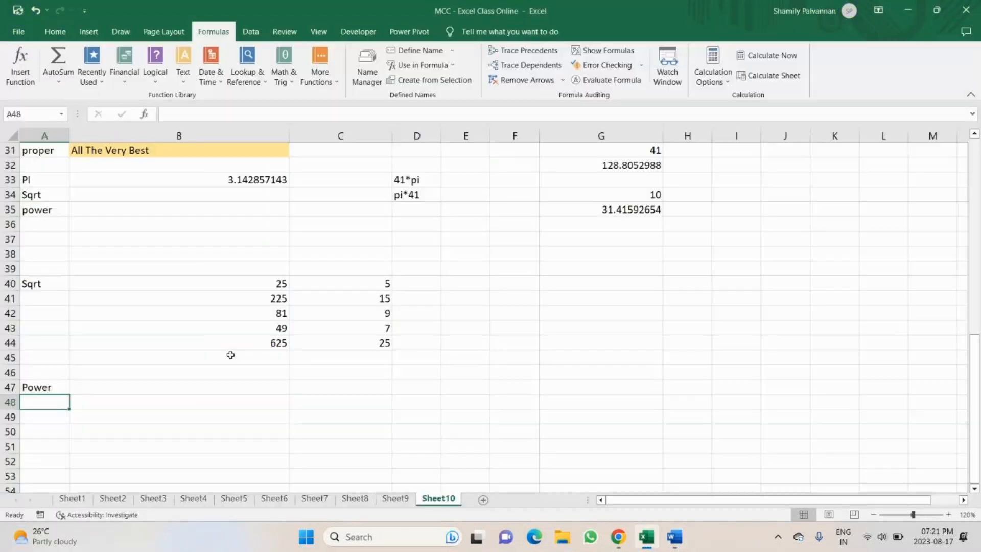
left_click(234, 410)
scroll(252, 351, "down", 2)
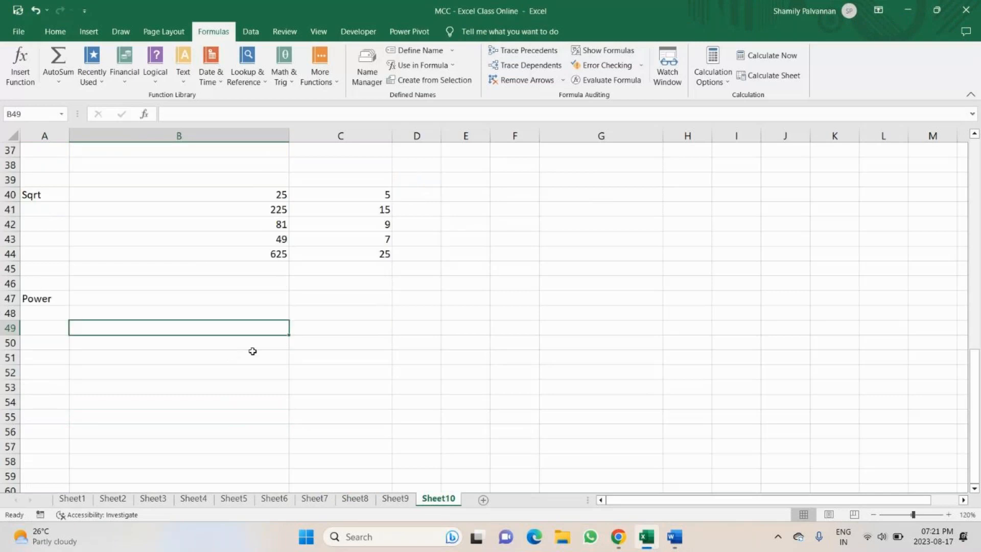
type("=")
type("numbe")
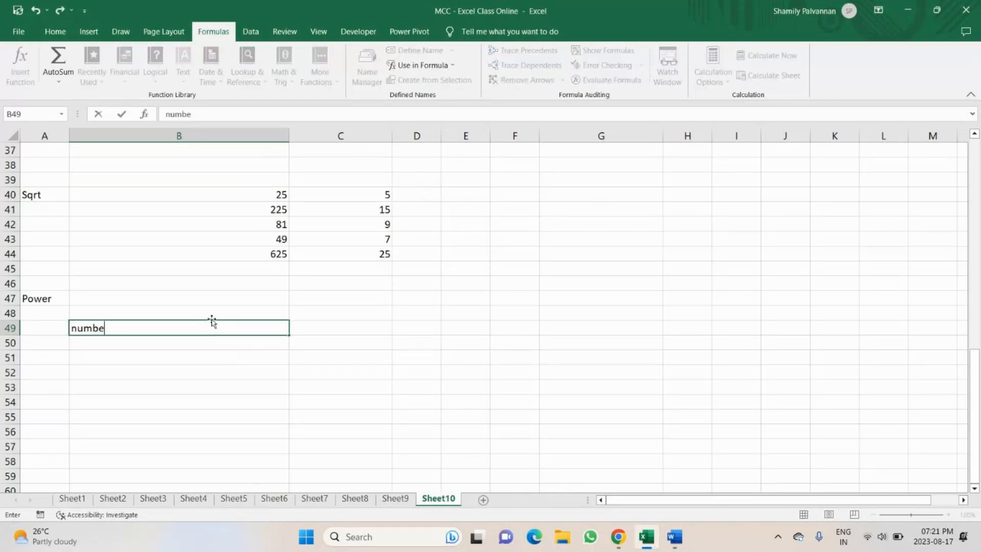
type("r")
key("Tab")
type("Powe")
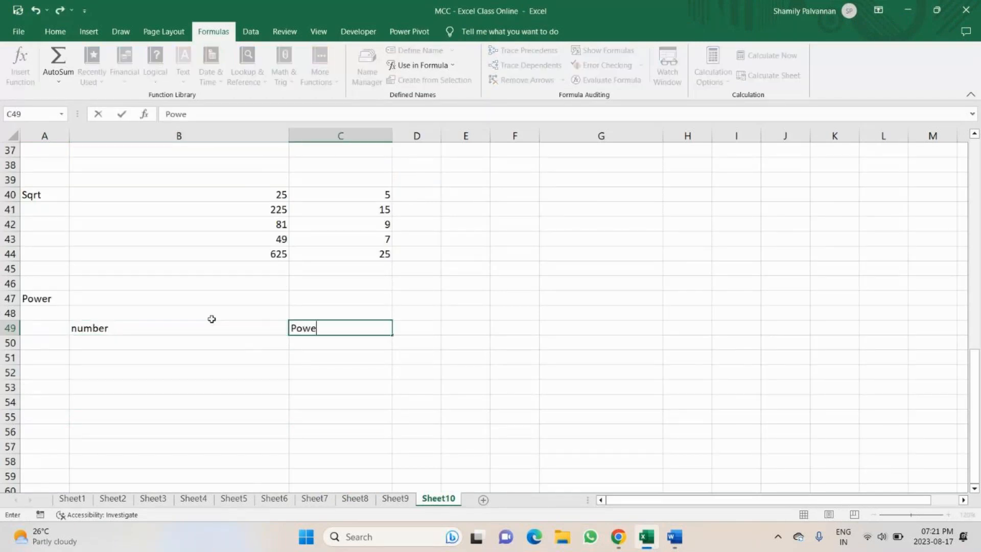
type("r")
key("Return")
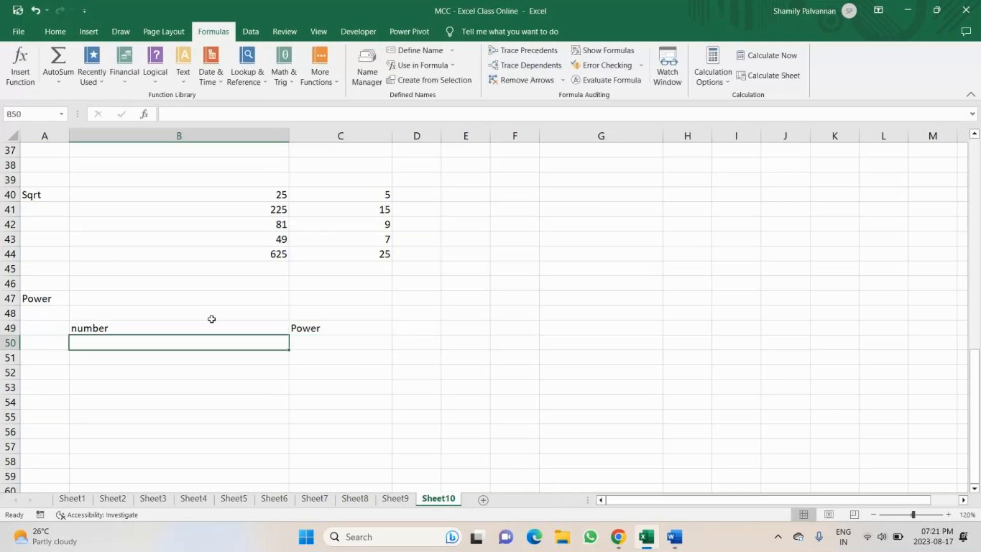
Fill the first two rows under the headings with number 2, power 5 and number 3, power 2.
type("2")
key("Return")
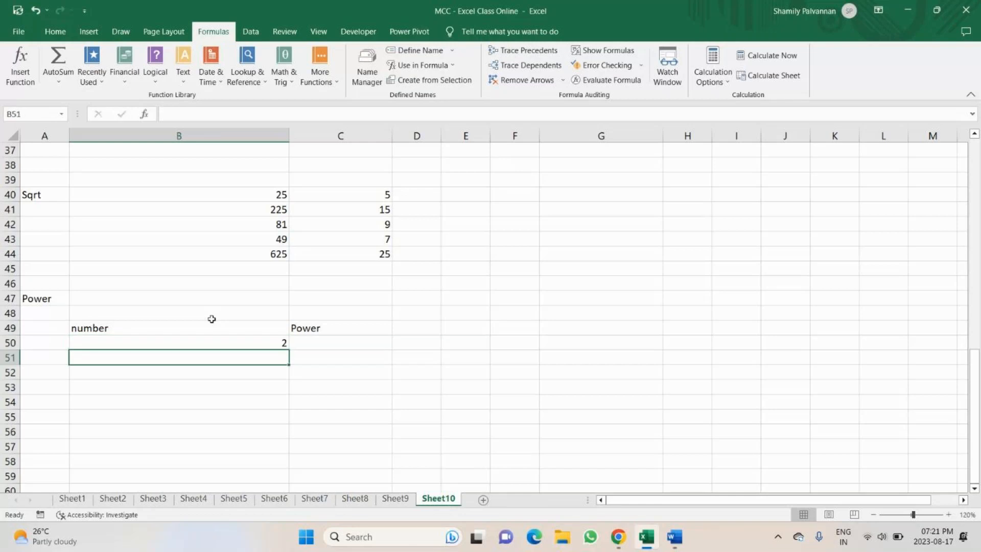
key("Up")
key("Right")
type("5")
key("Return")
key("Left")
type("3")
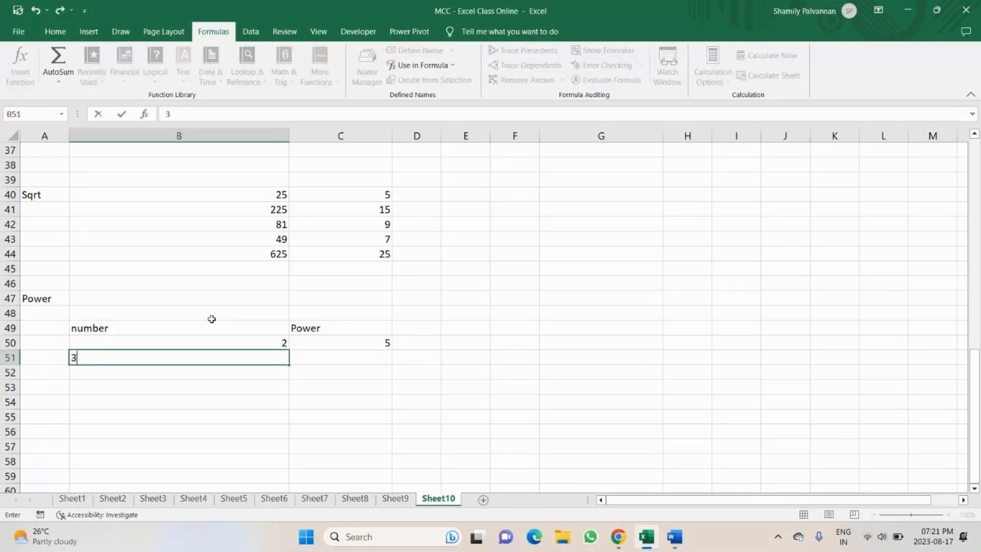
key("Right")
type("2")
key("Return")
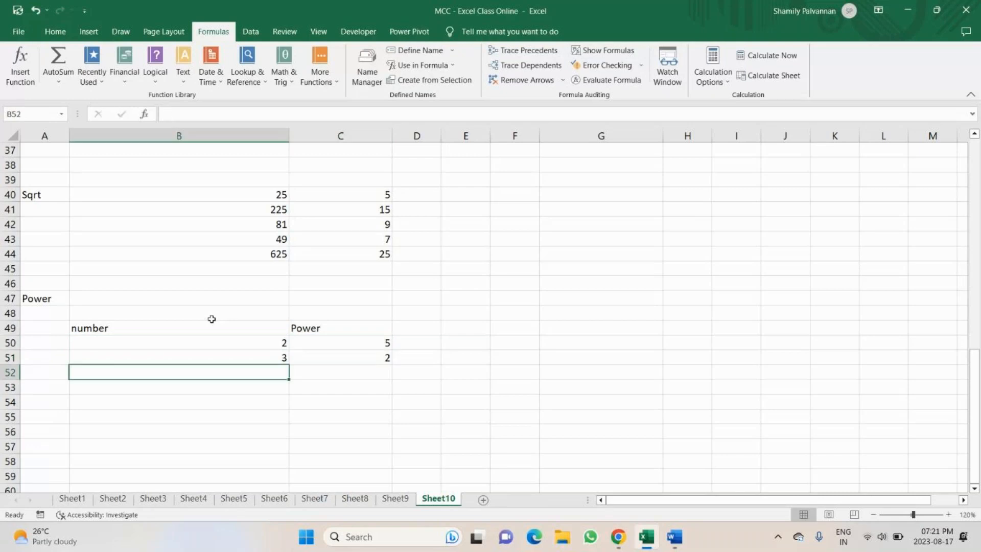
Add number 10 with power 3 in row 52 and number 4 with power 4 in row 53.
type("10")
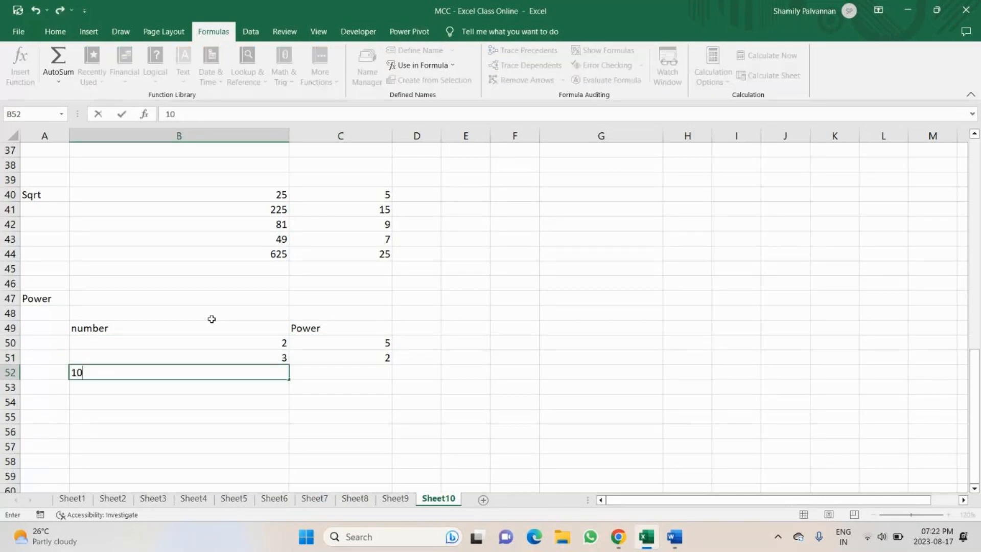
key("Right")
type("3")
key("Return")
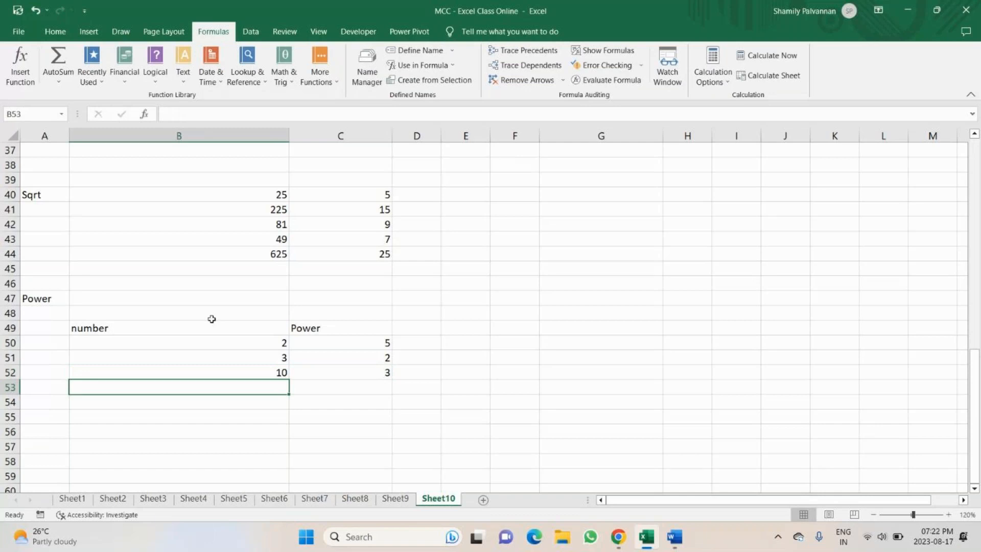
type("4")
key("Caps_Lock")
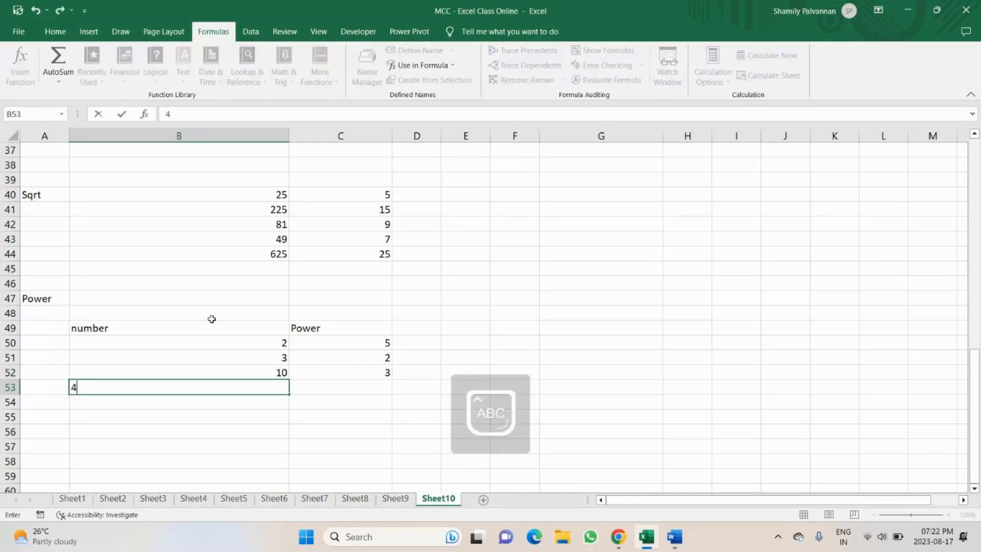
key("Tab")
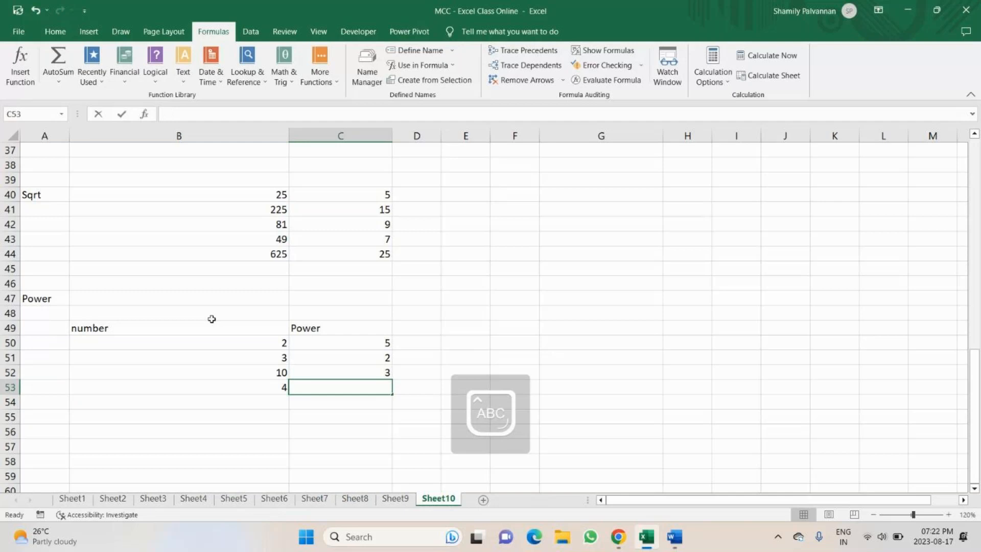
type("4")
key("Return")
key("Caps_Lock")
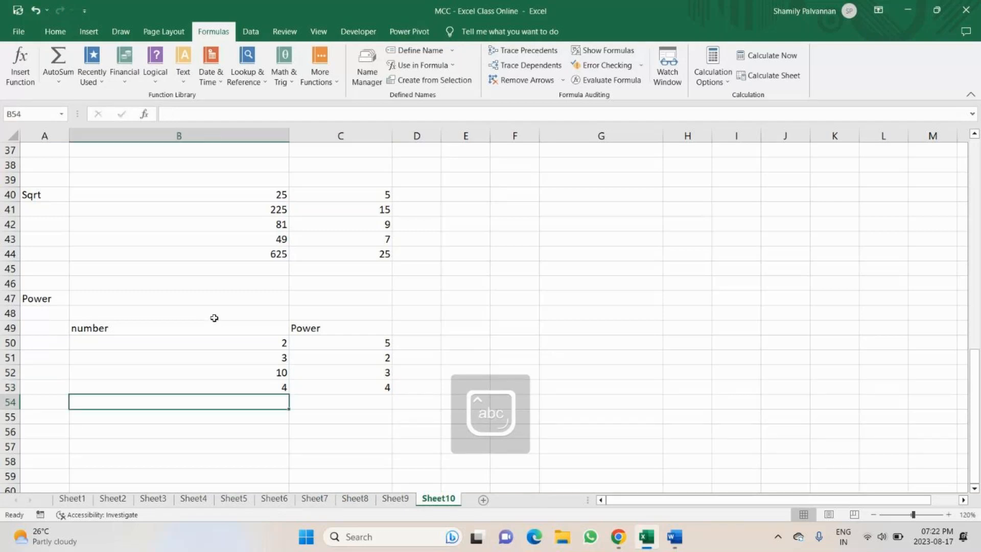
Enter the formula =POWER(B50,C50) in cell D50.
left_click(435, 347)
double_click(437, 347)
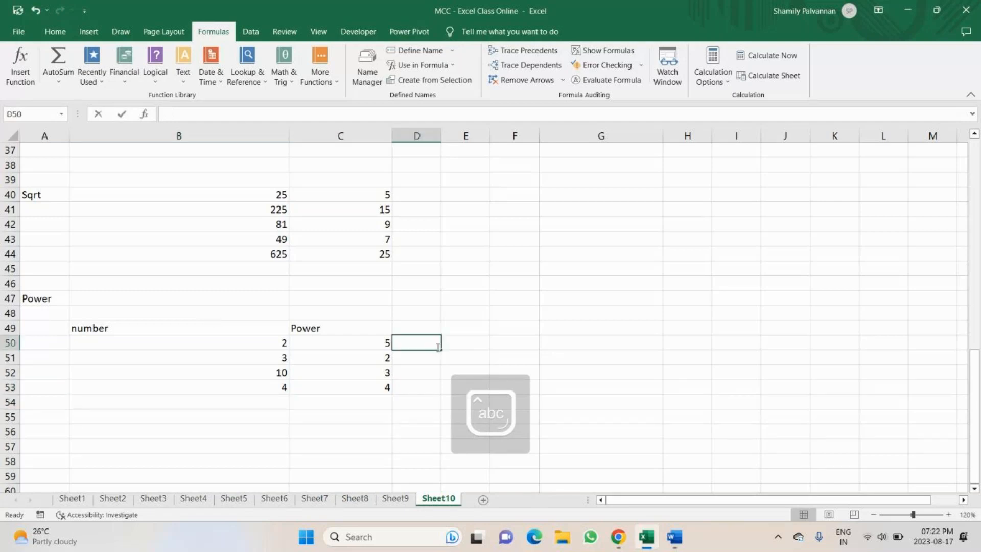
type("=POWER(")
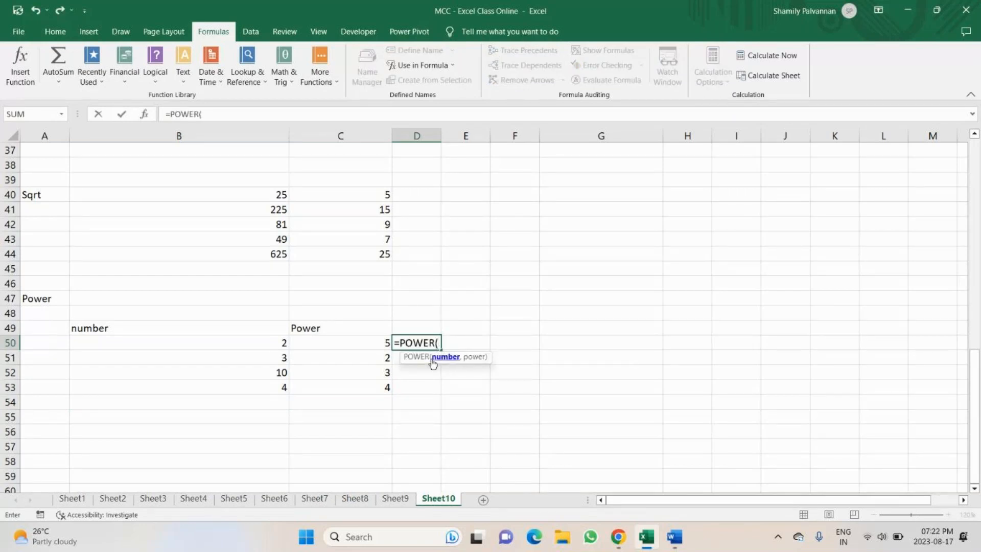
left_click(283, 344)
type(",")
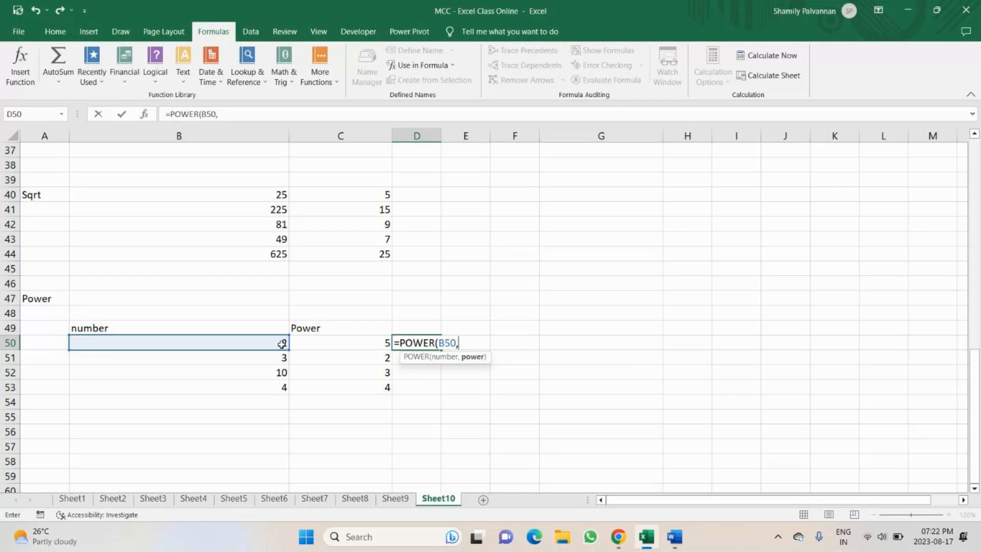
left_click(360, 338)
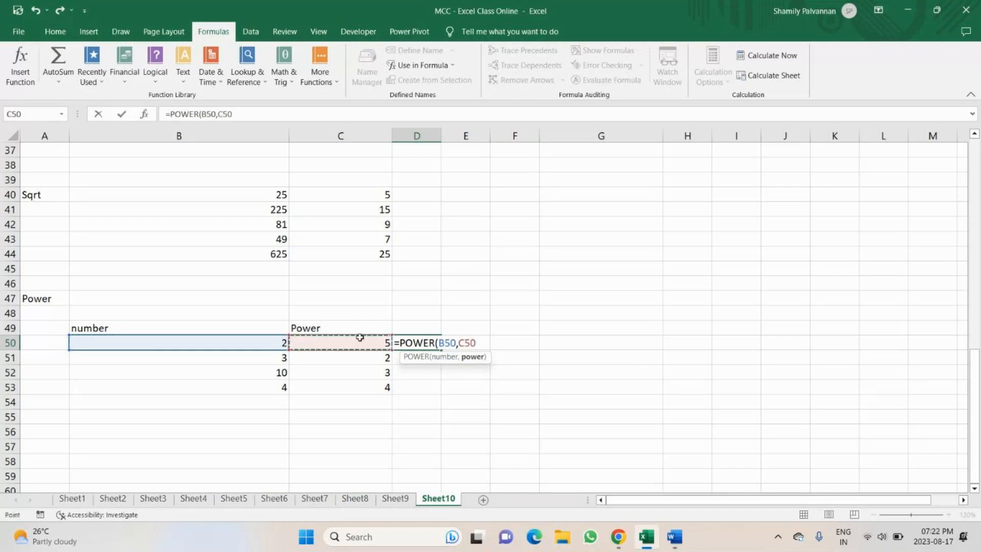
type(")")
key("Return")
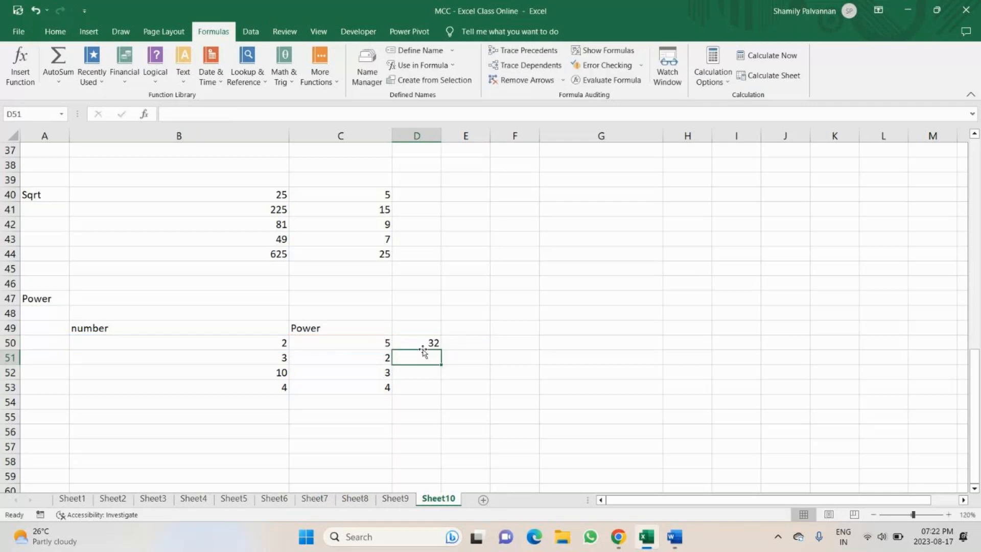
Calculate the power for row 51 in cell D51 with the POWER function, using B51 and C51.
type("=")
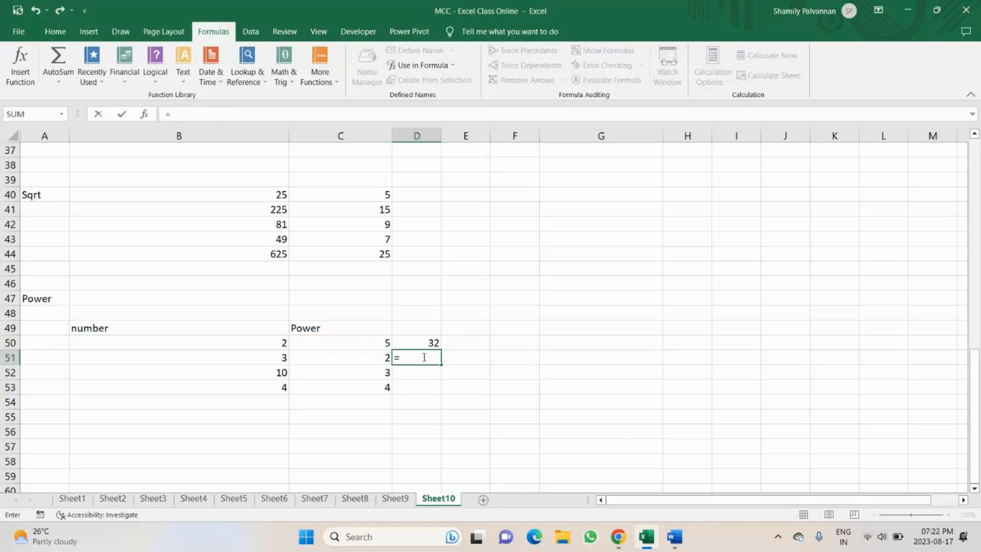
type("po")
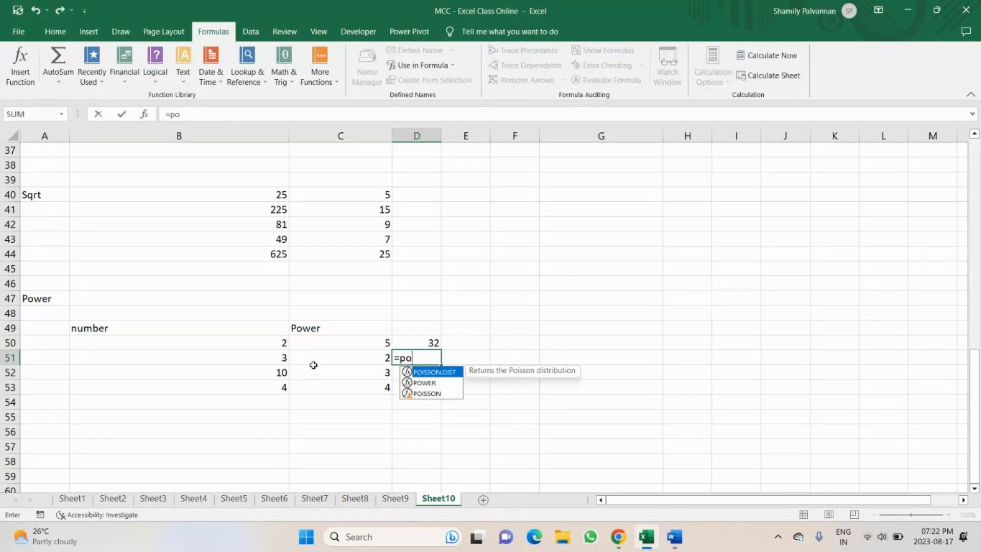
key("Down")
key("Tab")
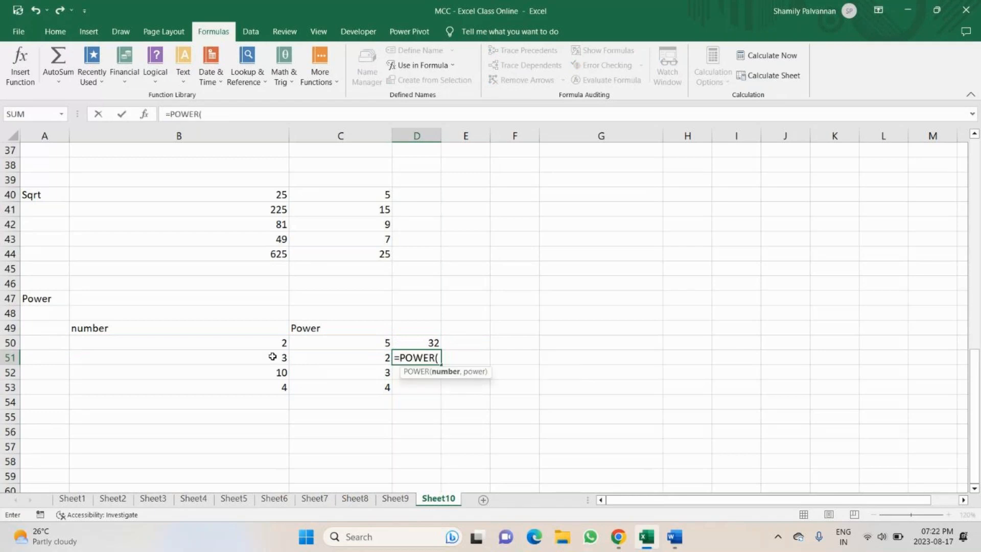
left_click(265, 357)
type(",")
left_click(363, 359)
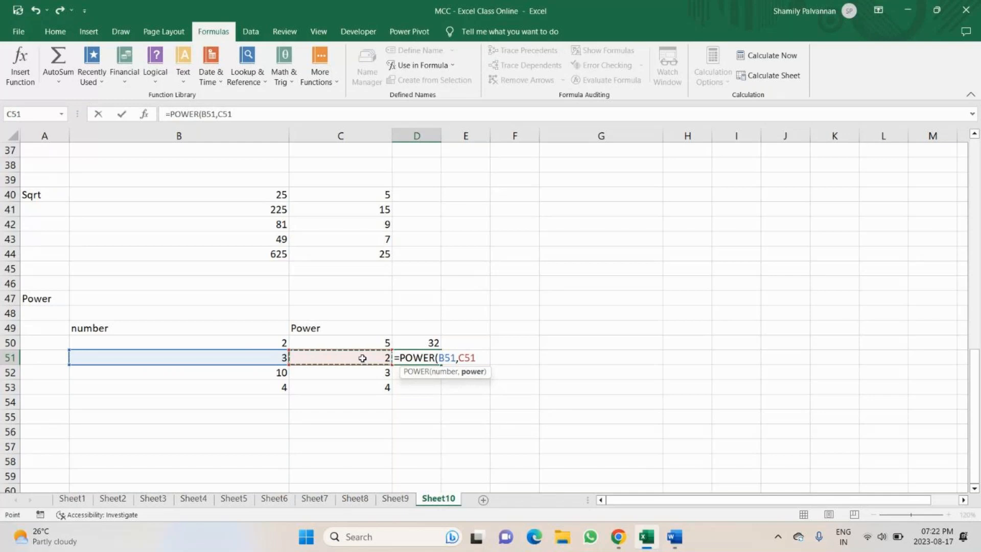
key("Return")
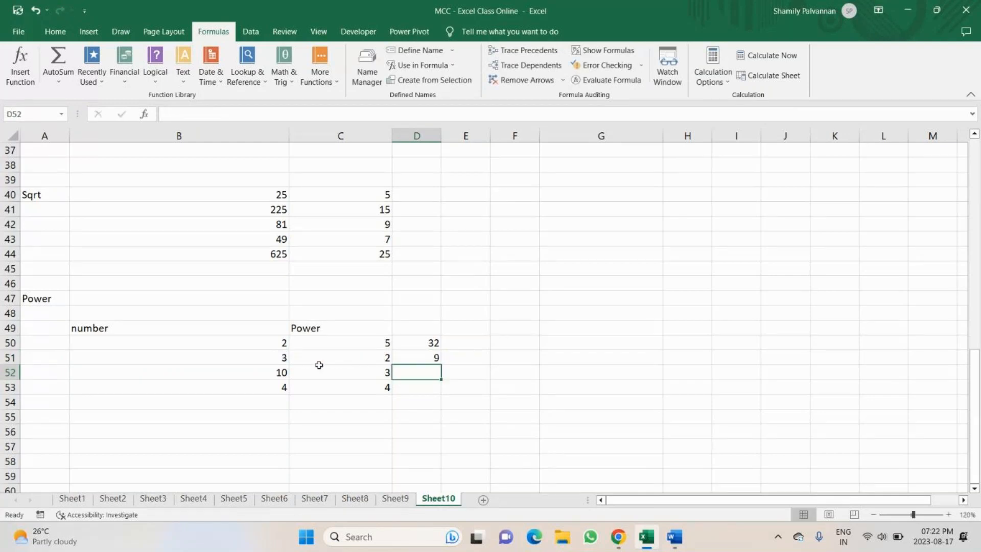
Fill the POWER formula from D51 down through D53 and select the whole table B49:D53.
key("Up")
left_click_drag(441, 364, 441, 393)
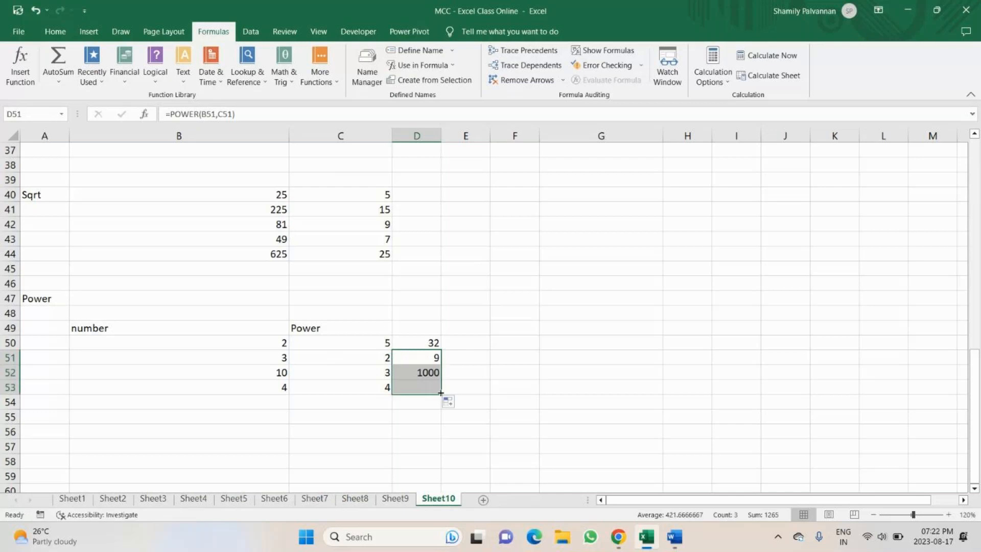
left_click(234, 343)
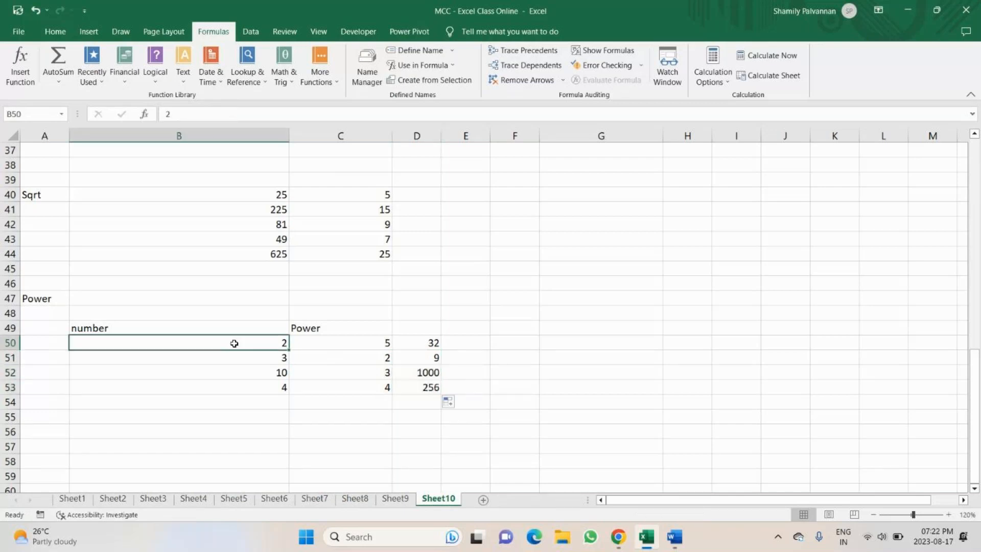
left_click_drag(234, 343, 416, 401)
left_click_drag(191, 329, 439, 391)
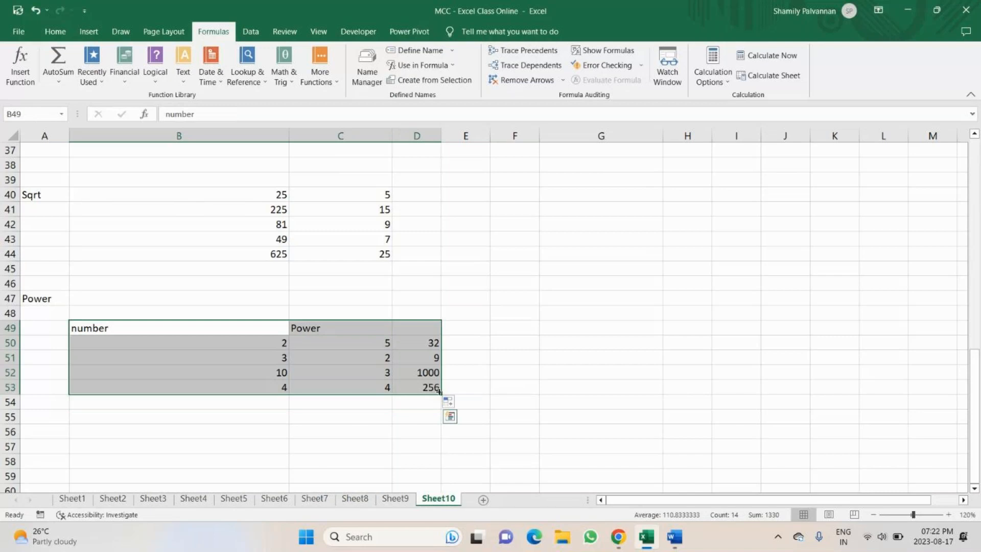
left_click(126, 77)
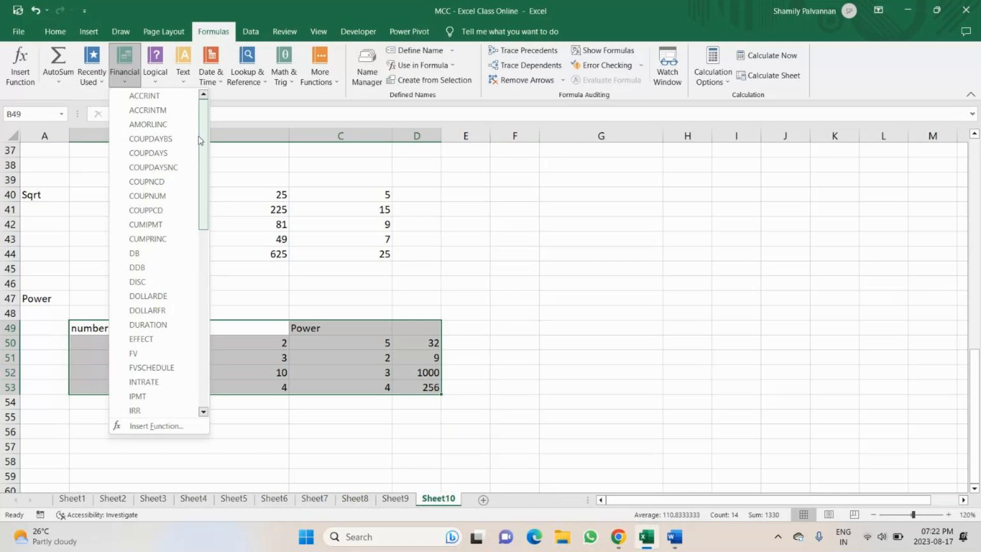
left_click(155, 76)
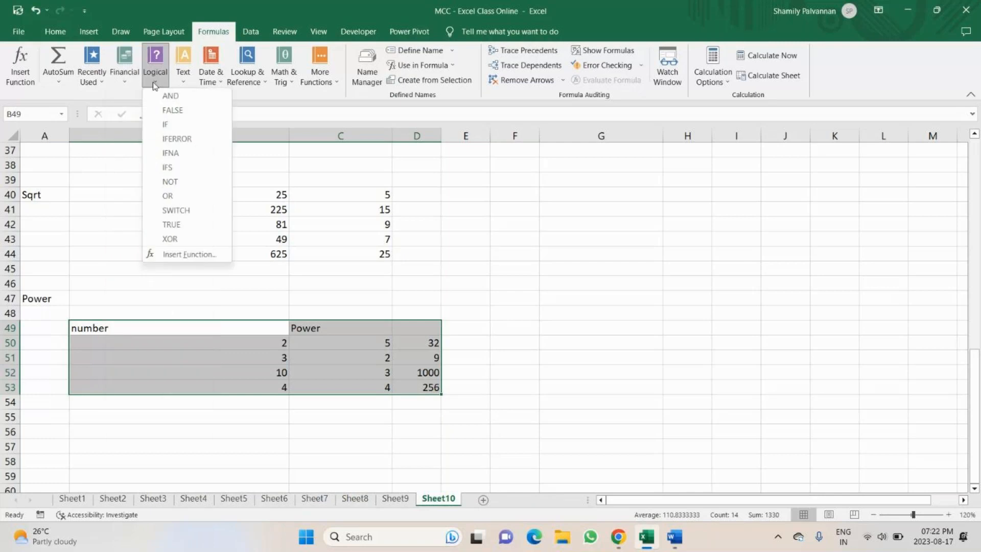
left_click(191, 82)
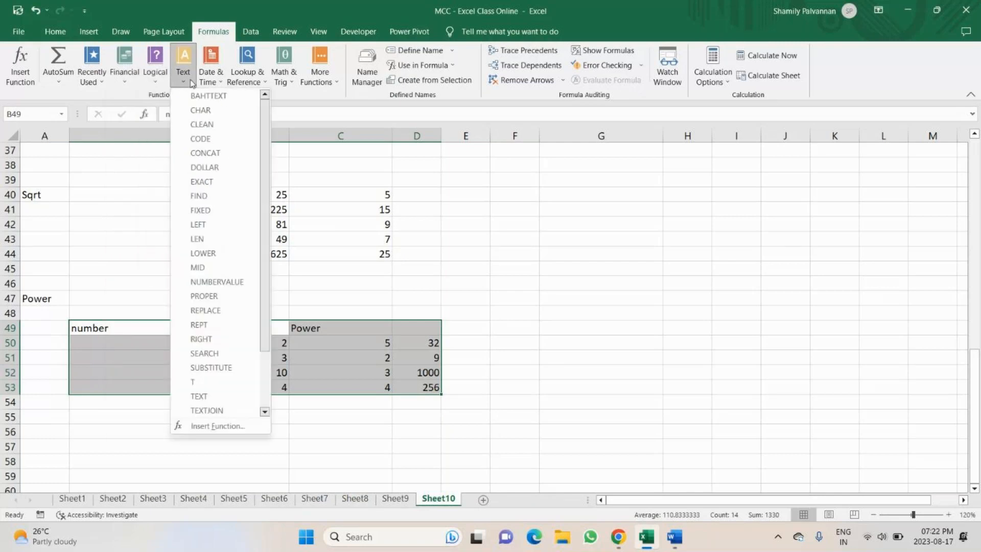
left_click(181, 74)
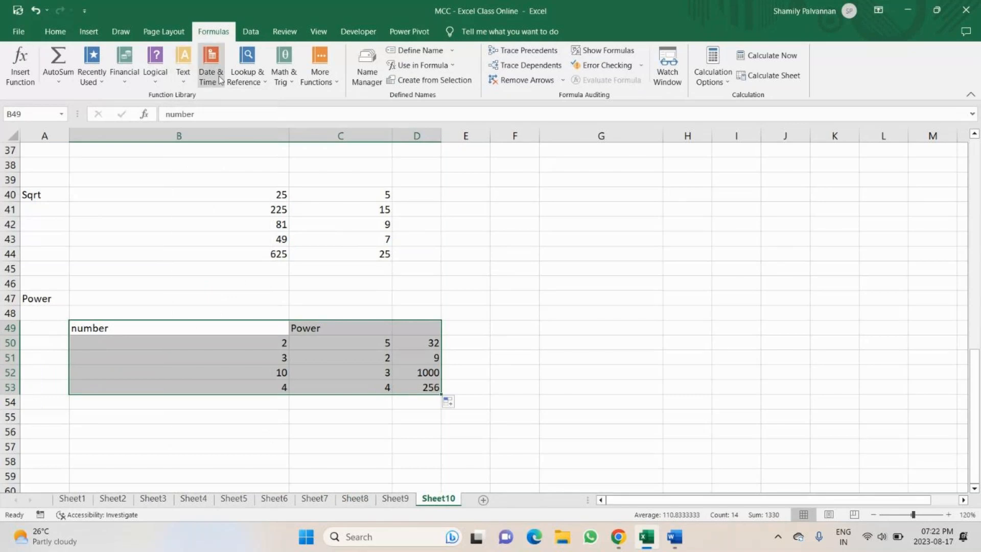
left_click(265, 81)
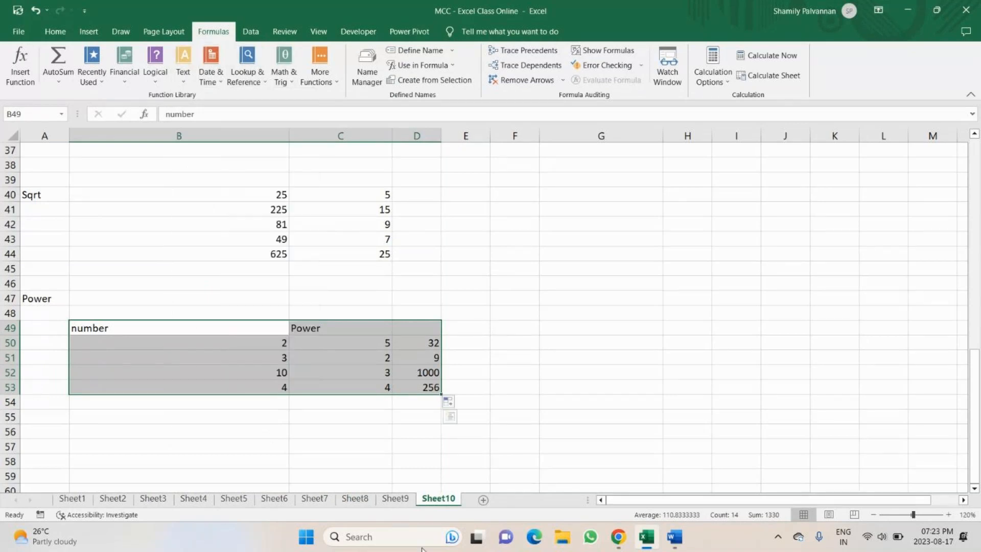
Review the earlier function exercises on Sheet4 through Sheet9, ending back on Sheet10.
left_click(354, 498)
left_click(315, 499)
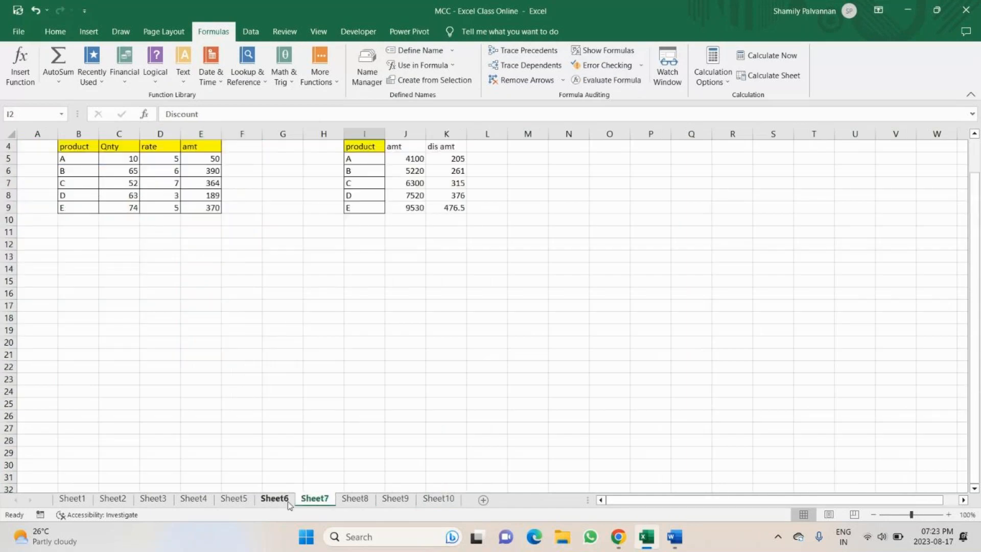
left_click(286, 500)
left_click(232, 498)
left_click(194, 499)
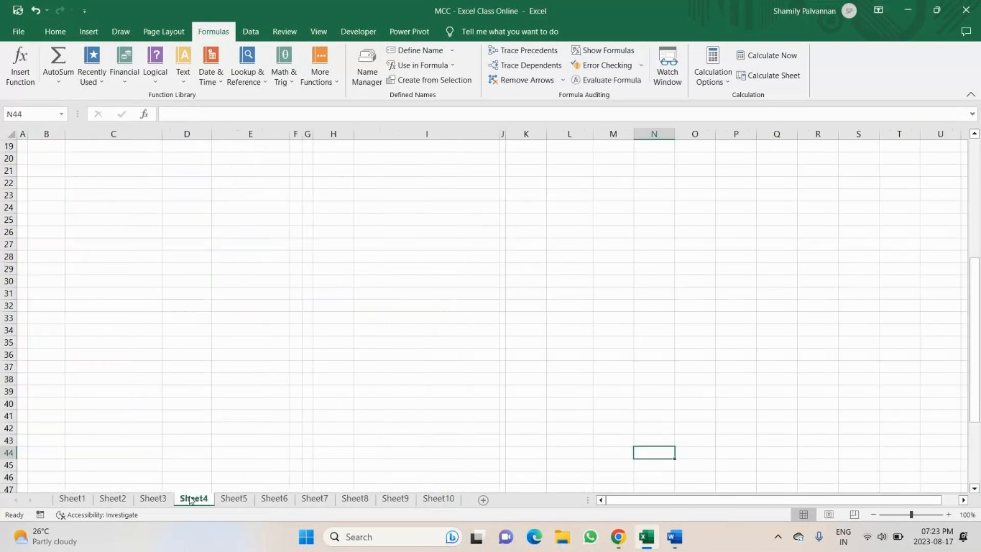
scroll(198, 478, "up", 3)
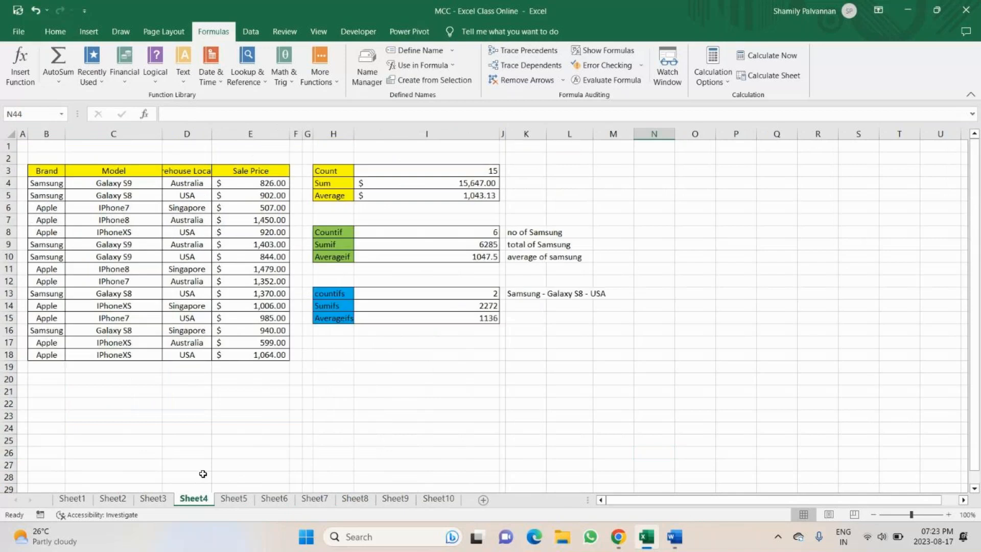
left_click(234, 498)
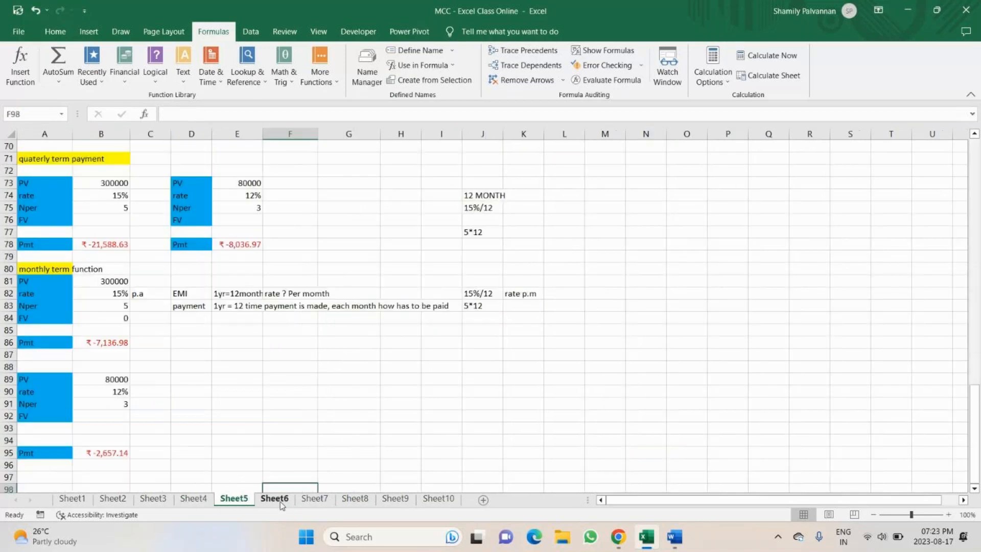
left_click(280, 498)
left_click(355, 498)
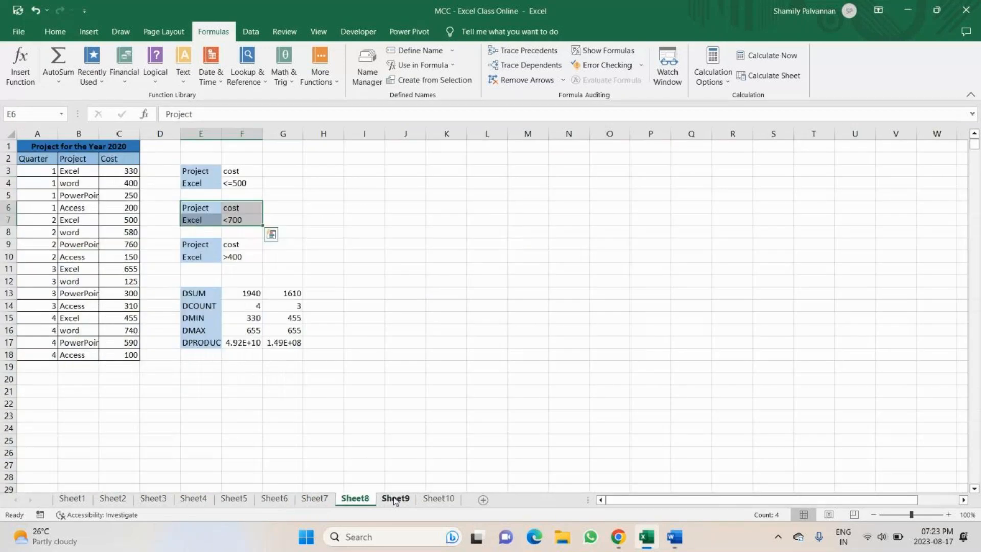
left_click(395, 499)
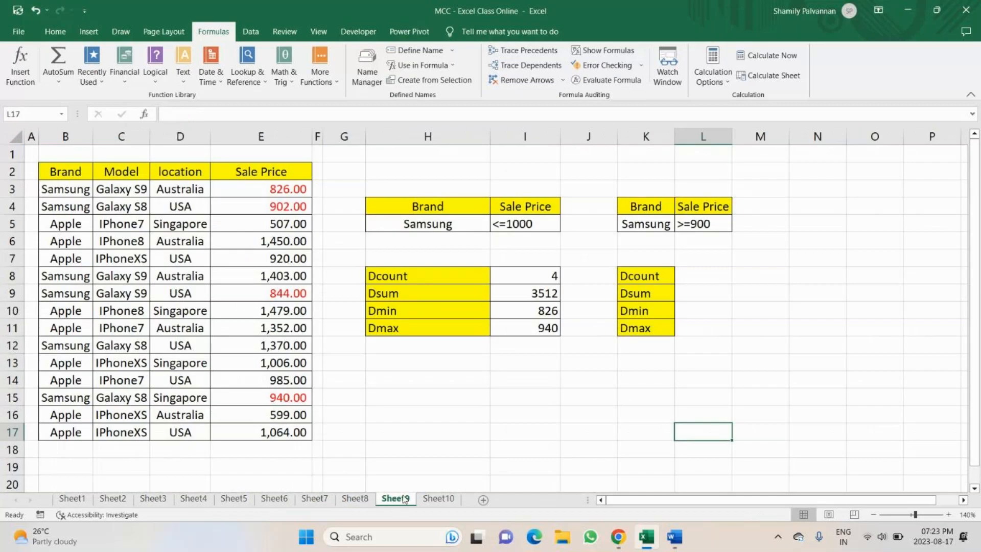
left_click(434, 499)
Review the text, PI, SQRT and POWER examples on Sheet10, ending with the number and power table selected.
scroll(380, 382, "up", 7)
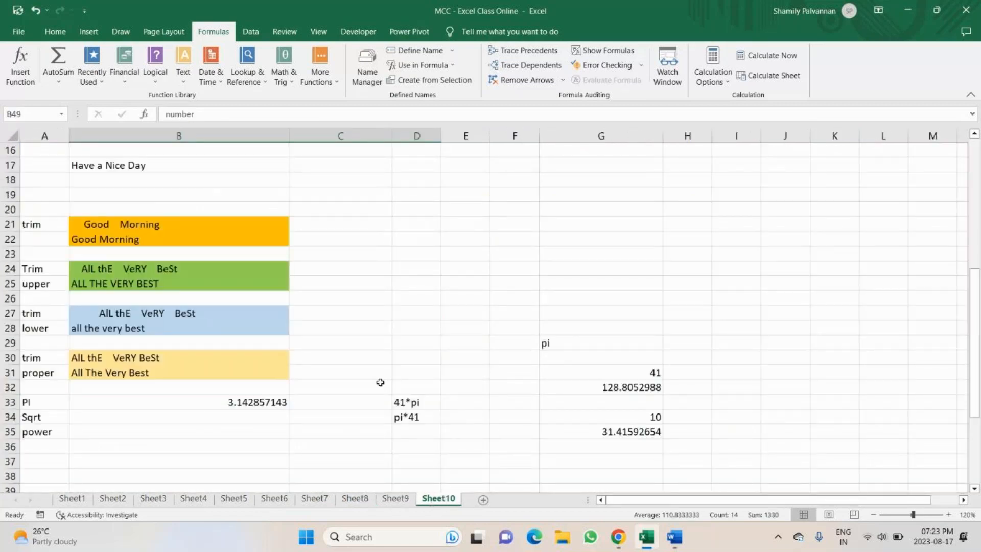
scroll(380, 382, "up", 5)
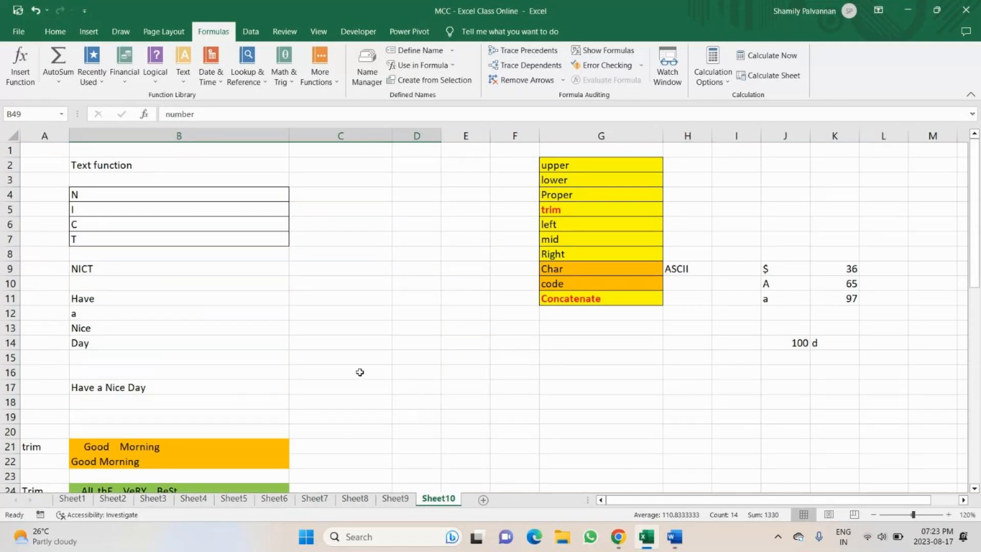
scroll(360, 372, "down", 1)
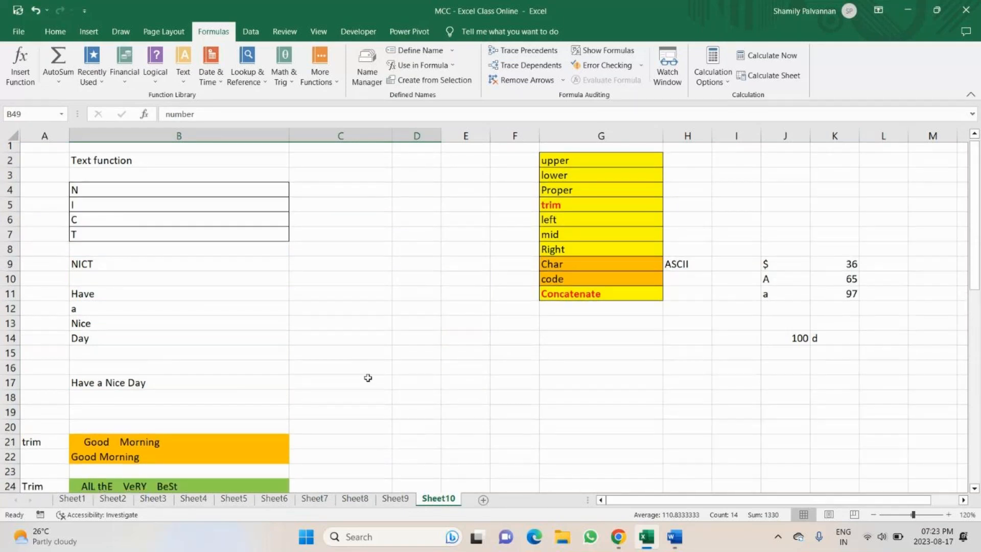
scroll(368, 377, "down", 4)
scroll(368, 378, "up", 3)
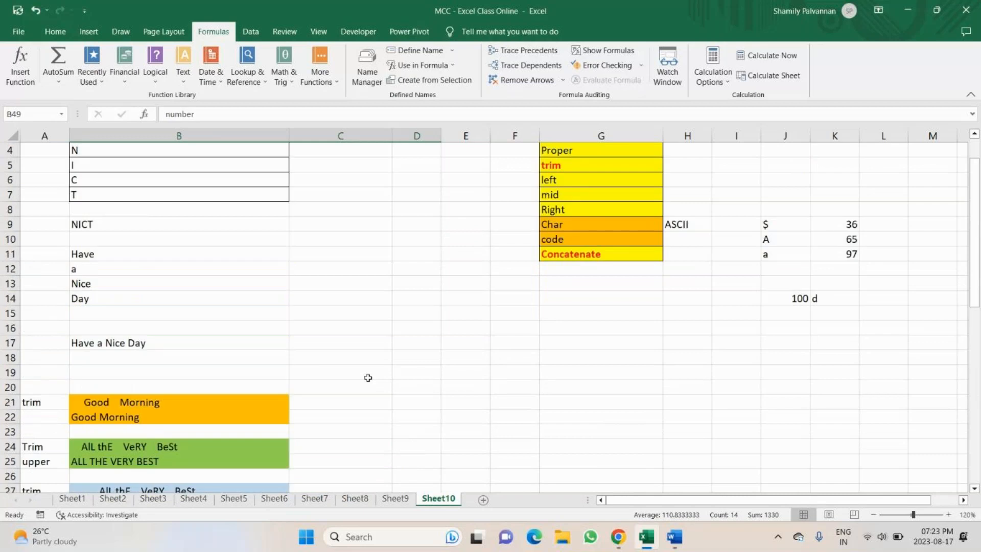
scroll(368, 377, "down", 2)
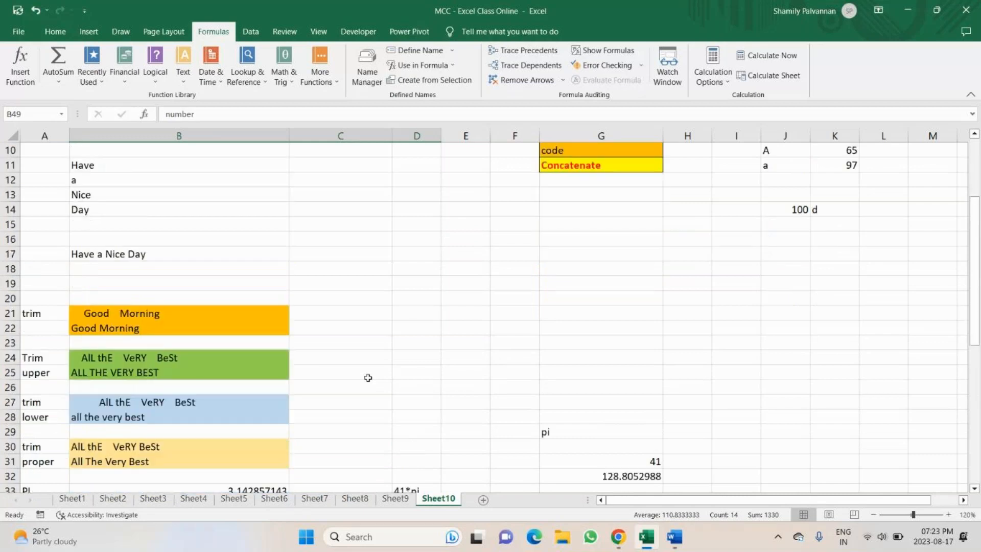
scroll(367, 378, "down", 9)
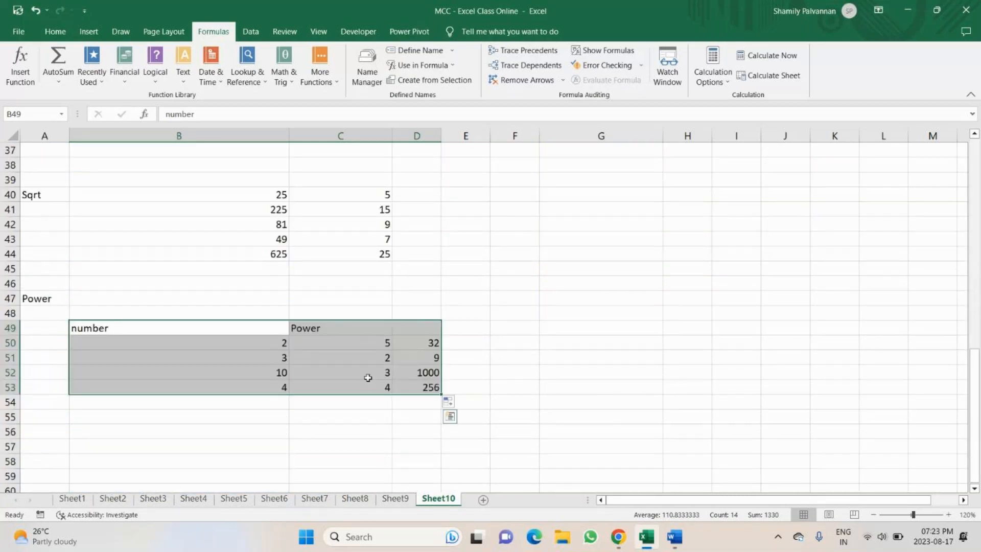
left_click(536, 381)
left_click(189, 329)
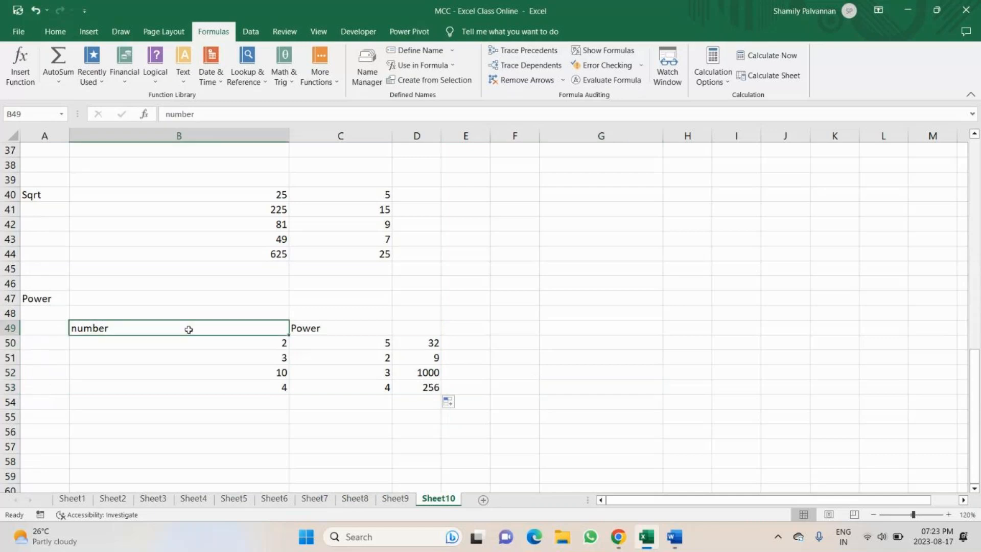
left_click_drag(189, 329, 407, 387)
scroll(407, 387, "up", 1)
scroll(407, 384, "down", 3)
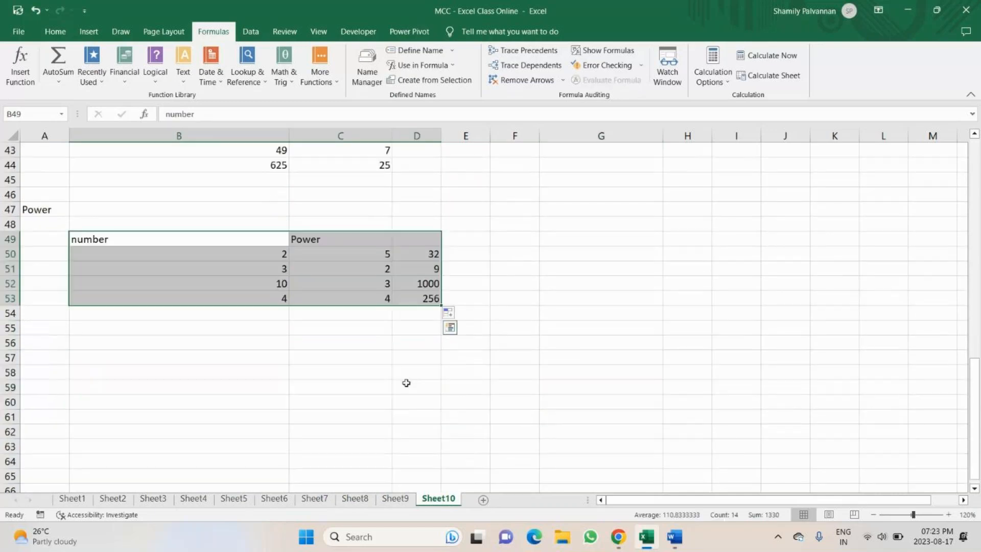
Enter the label "rounding value" in cell A57.
left_click(50, 359)
type("R")
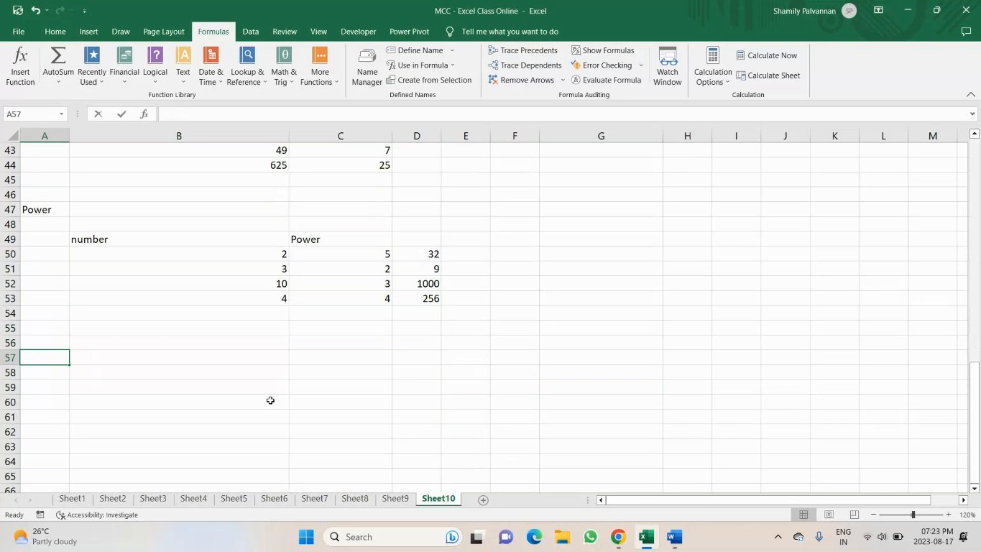
type("round")
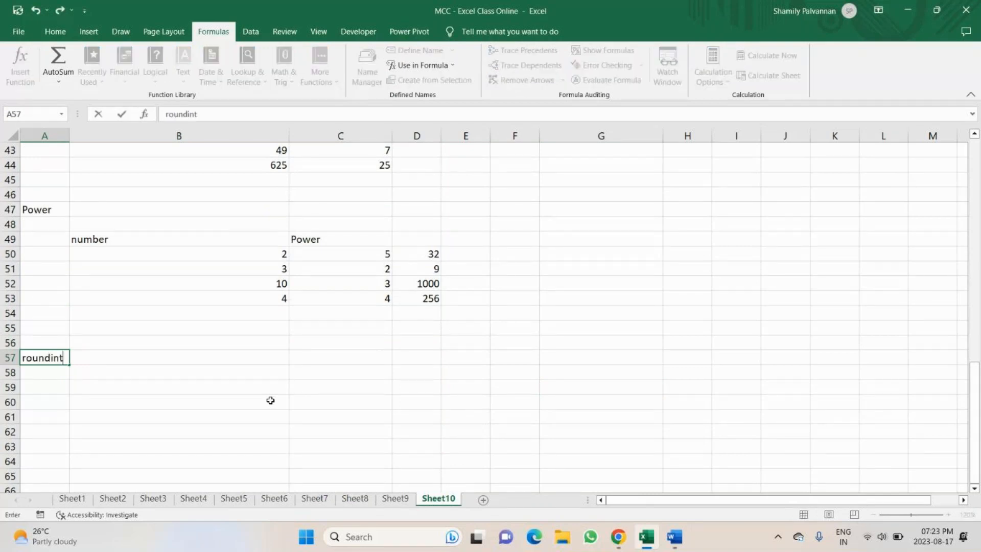
type("ing value")
key("Return")
Switch to the Word document and add the number 45.573269 below the power examples.
key("alt+Tab")
left_click(455, 272)
key("Return")
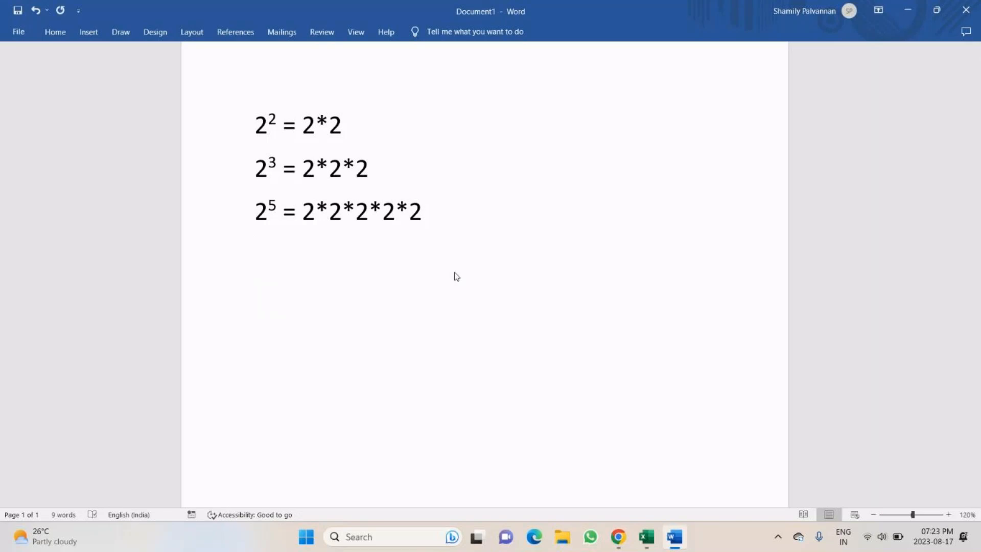
type("45")
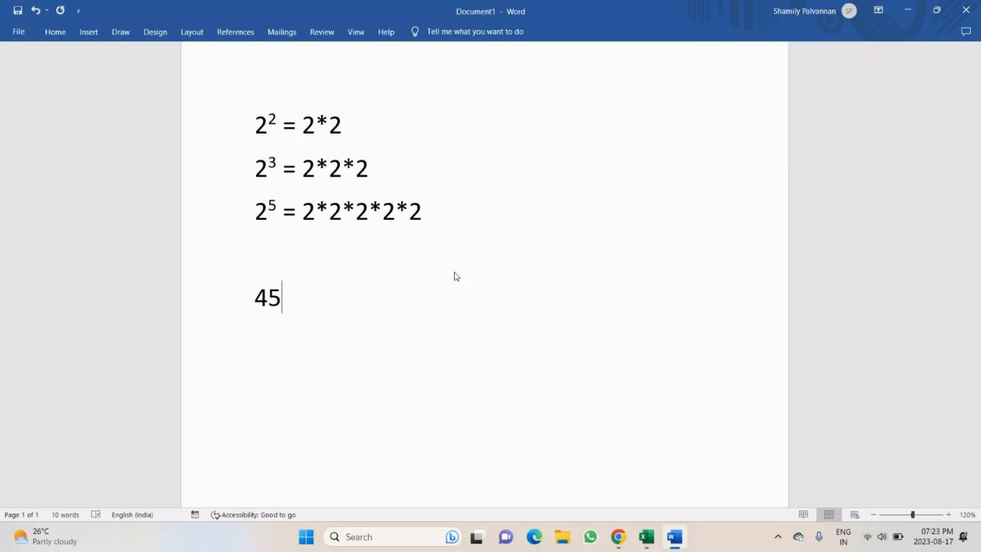
type(".5732")
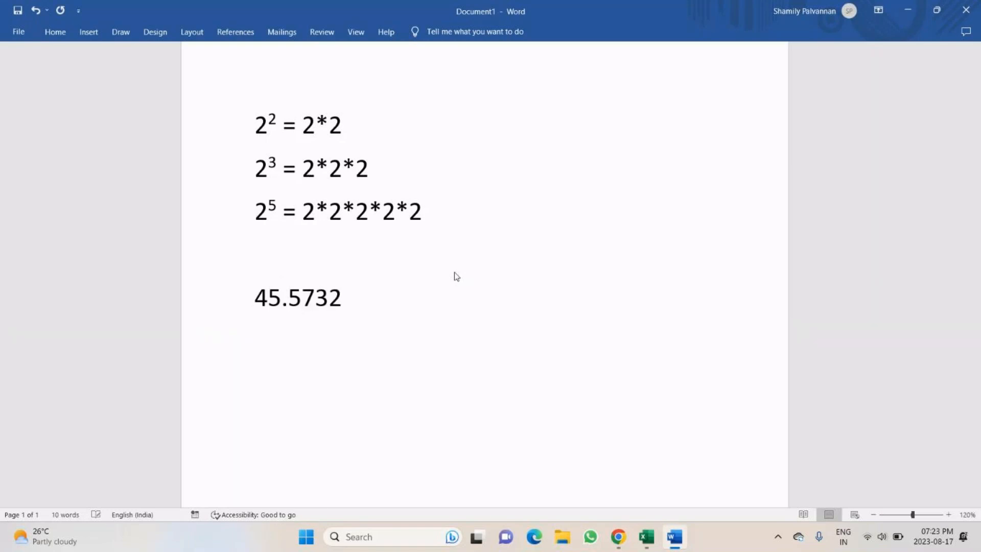
type("69")
Add the line "Rounding = normal" below the number 45.573269.
key("Return")
type("roundijg")
key("BackSpace")
key("BackSpace")
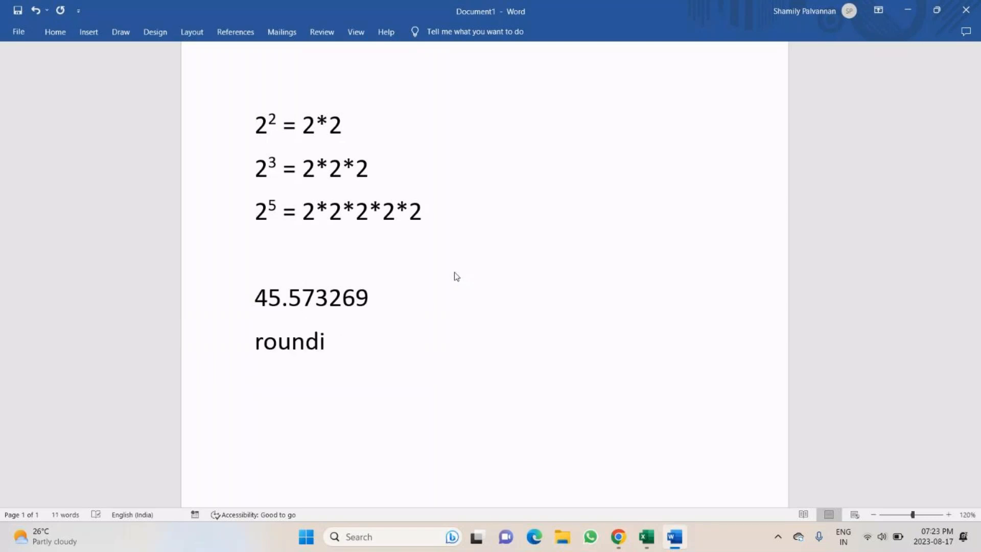
type("ng =")
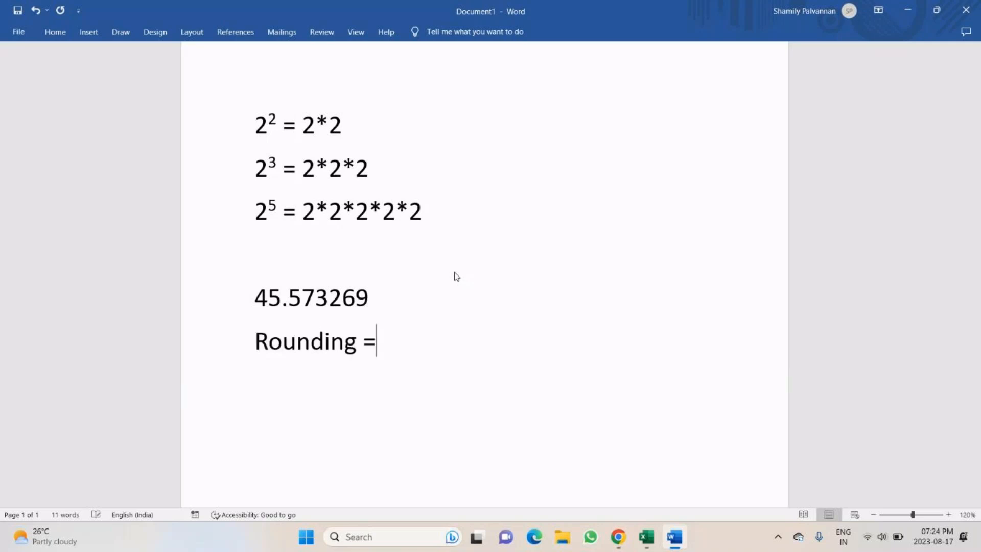
type(" normal")
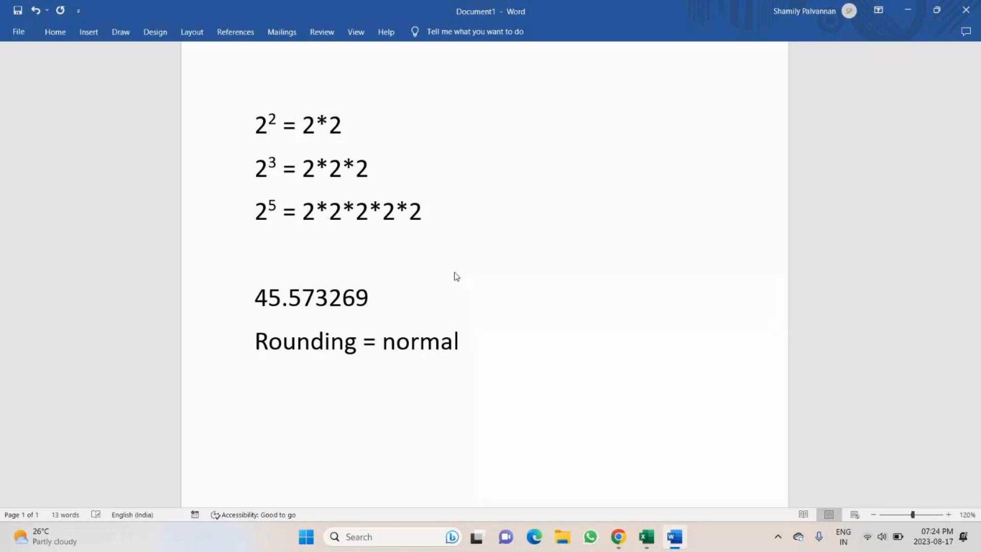
Add an indented line below the normal rounding entry, starting with "= upw".
key("Return")
key("Tab")
key("Tab")
key("Tab")
type("= upw")
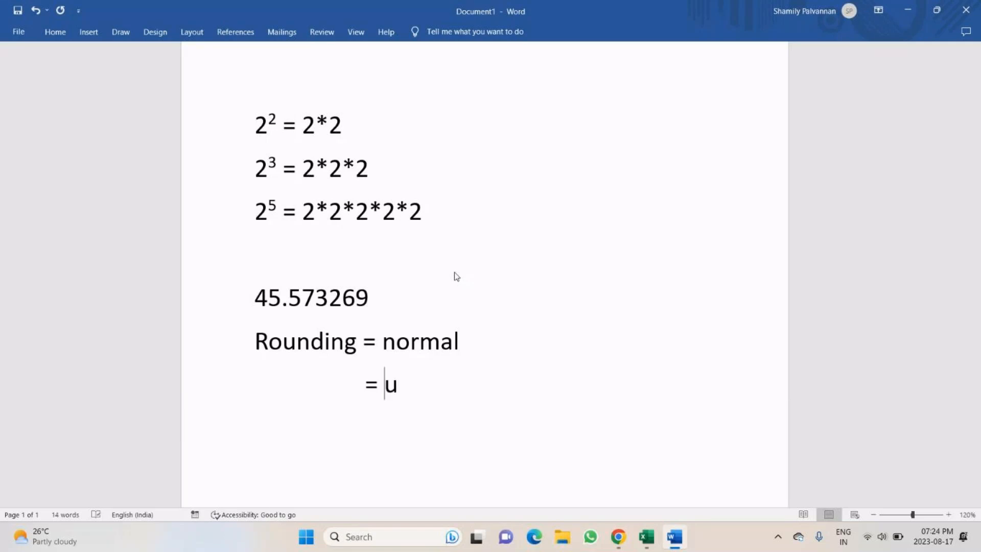
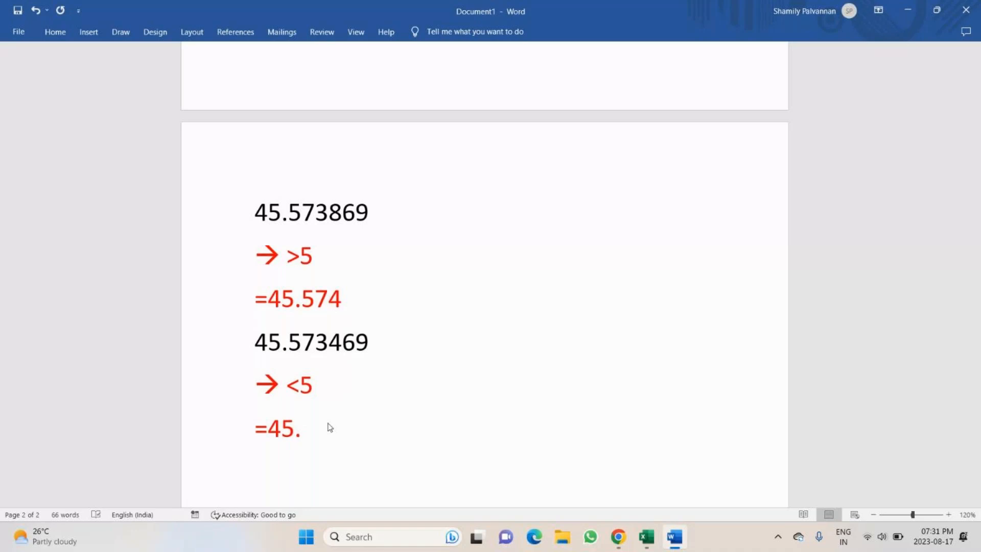
Complete the result line of the <5 upward rounding example as =45.574.
type("574")
Below the highlighted upward rounding heading, add a note starting "Do no check whether the next number is >5 or".
scroll(329, 427, "up", 2)
left_click(466, 103)
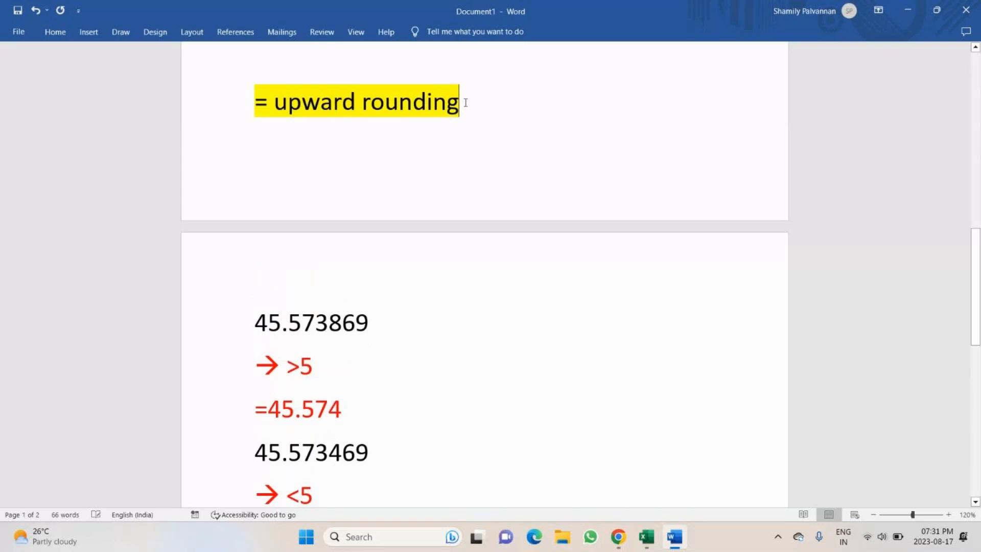
key("Return")
type("do")
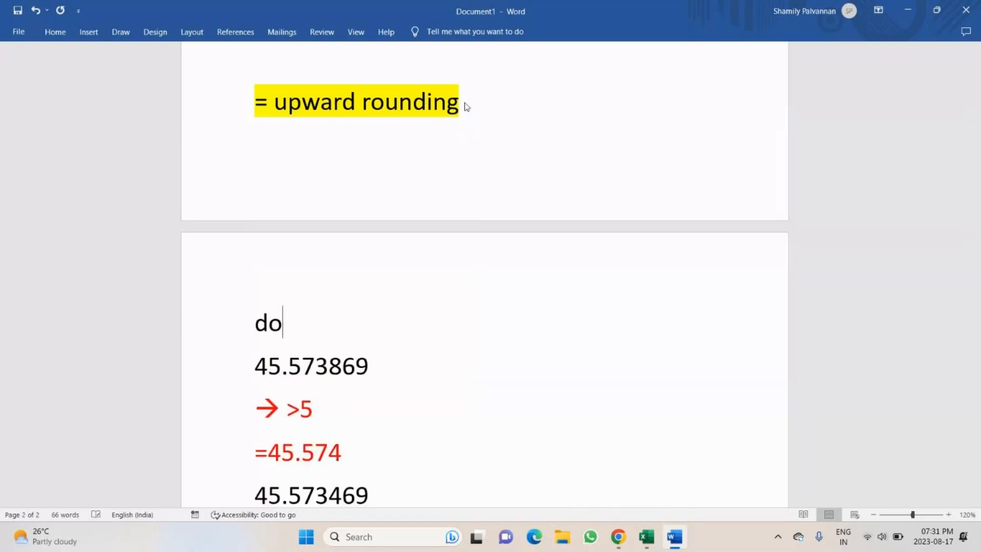
type(" no check wheyneh")
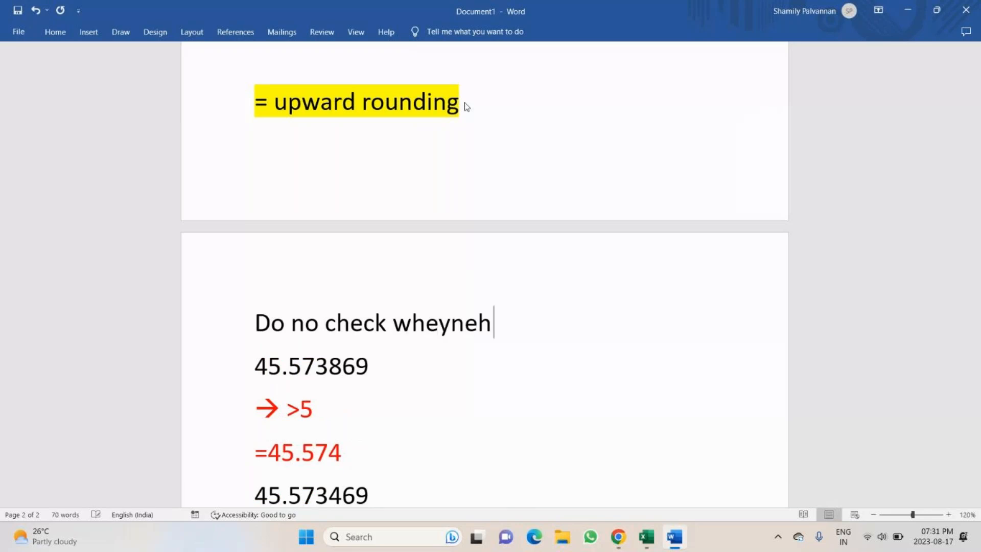
key("BackSpace")
key("BackSpace")
key("BackSpace")
key("BackSpace")
type("ther ")
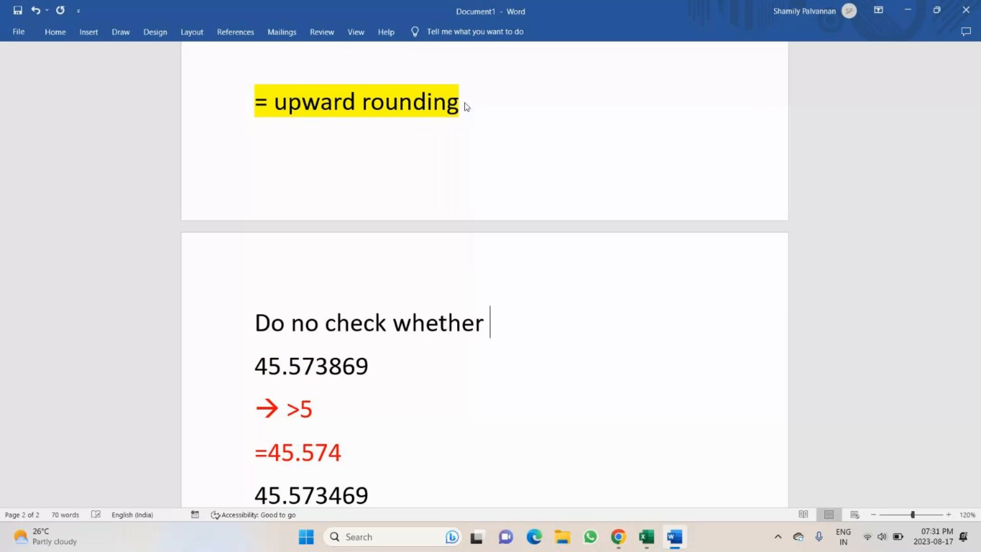
type("the ")
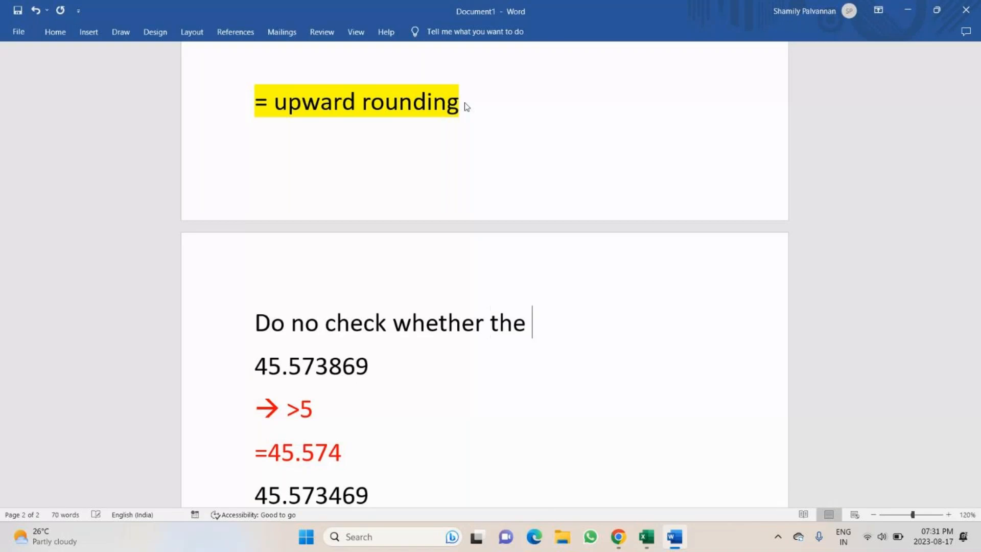
type("next num")
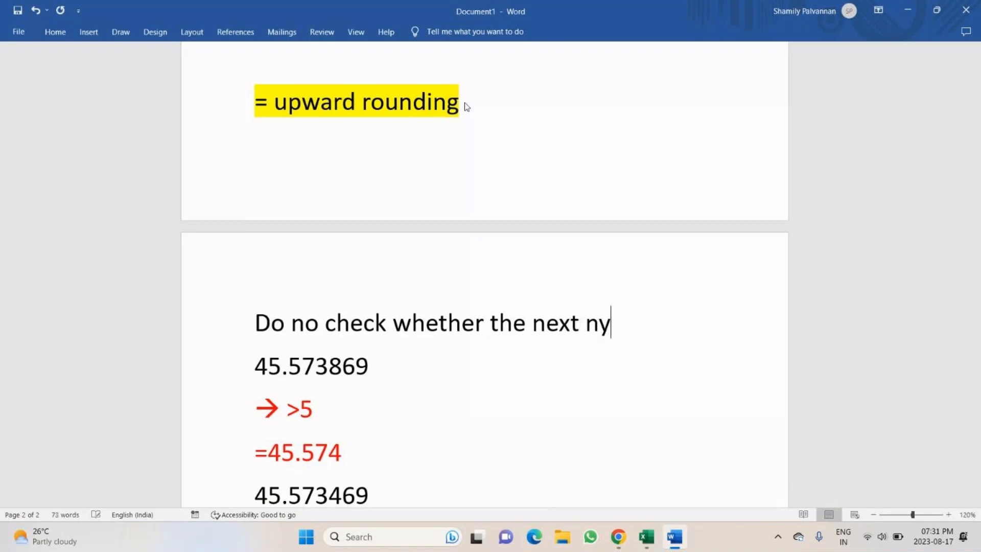
type("ver")
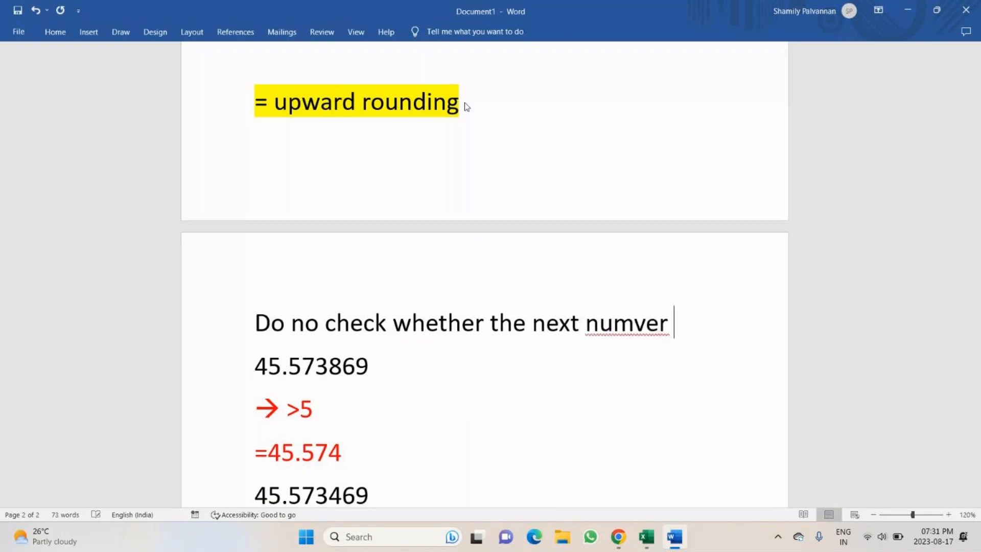
key("BackSpace")
key("BackSpace")
key("BackSpace")
key("BackSpace")
type("ber is >5 or")
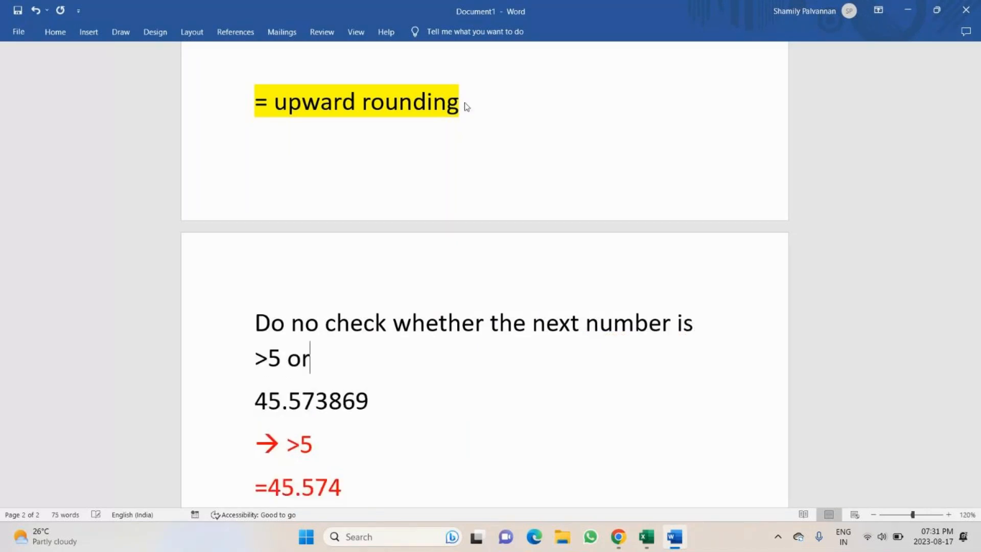
Finish the note with "<5, still +1 will be added to previous number" and add an empty line below it.
type(" <5, s")
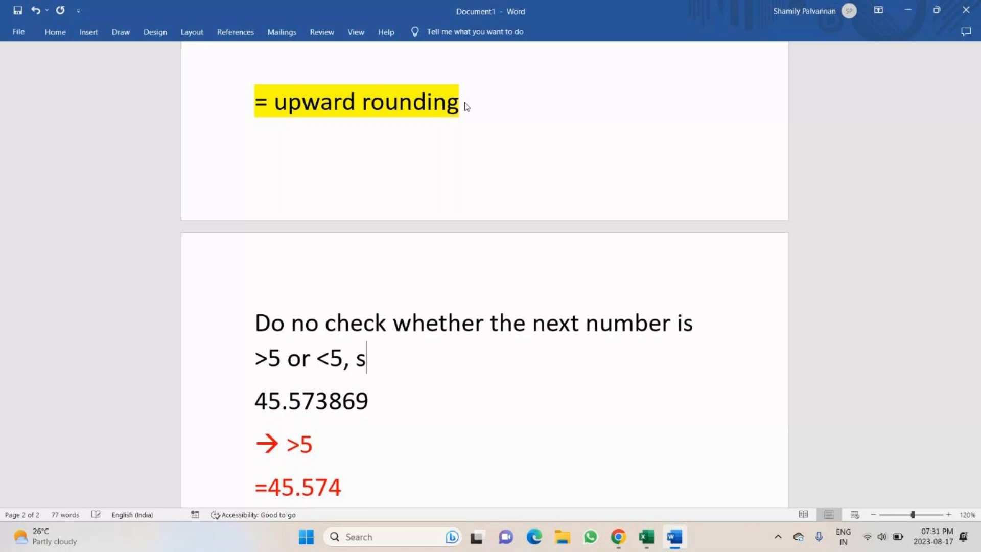
type("till 1")
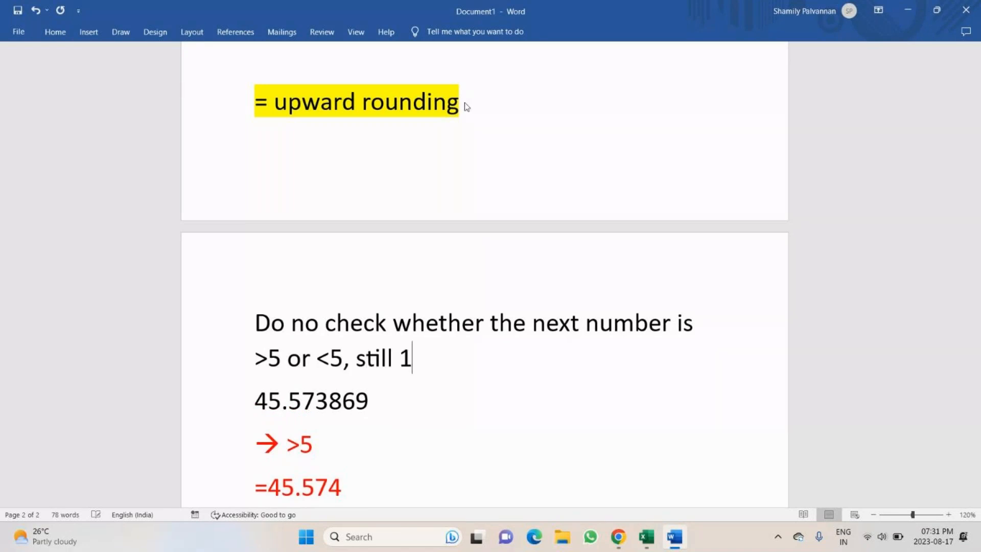
key("BackSpace")
type("+1 wi")
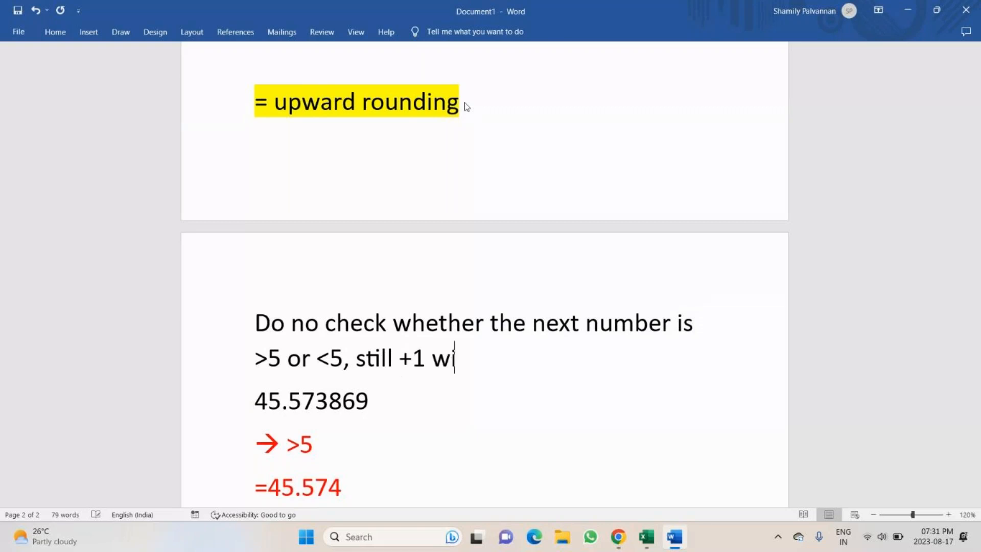
type("ll be ad")
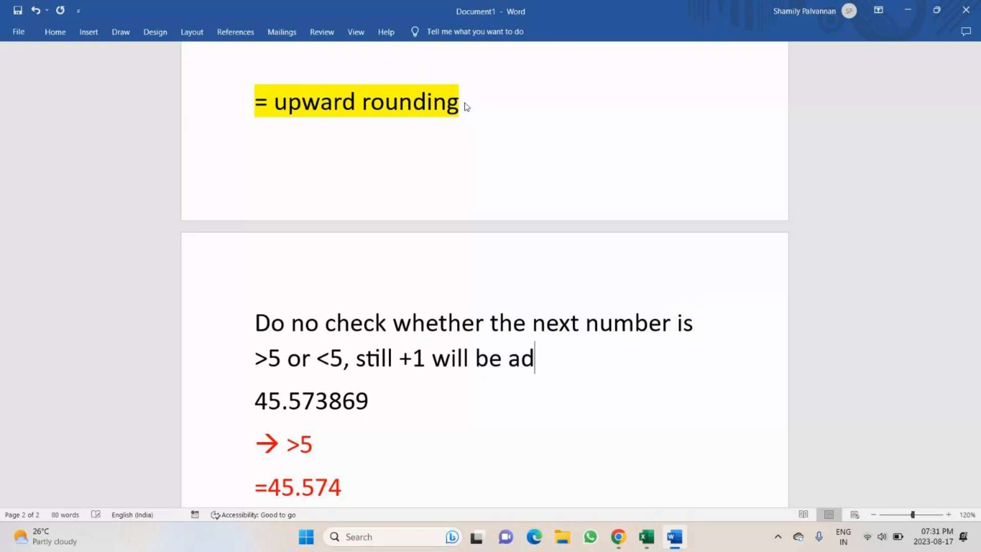
type("ded to ")
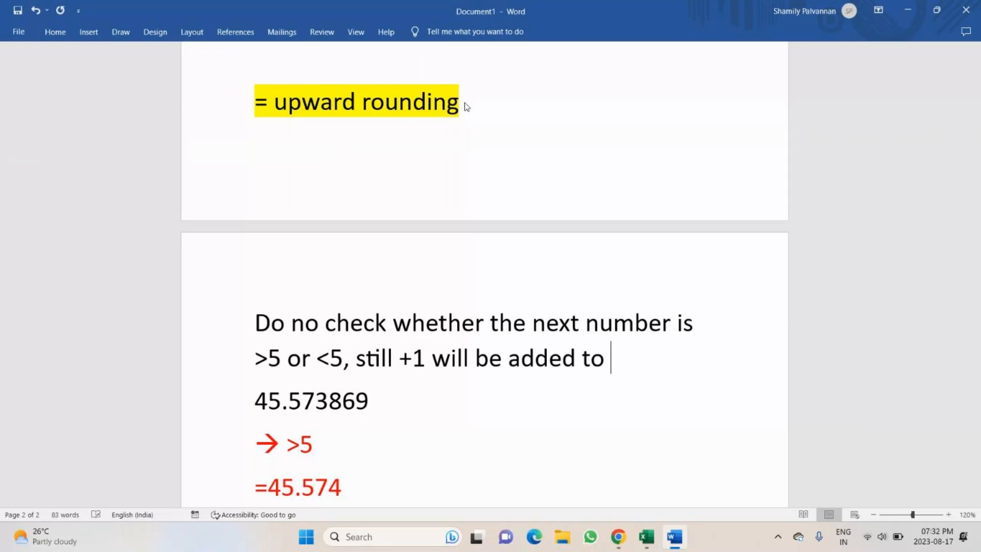
type("preovio")
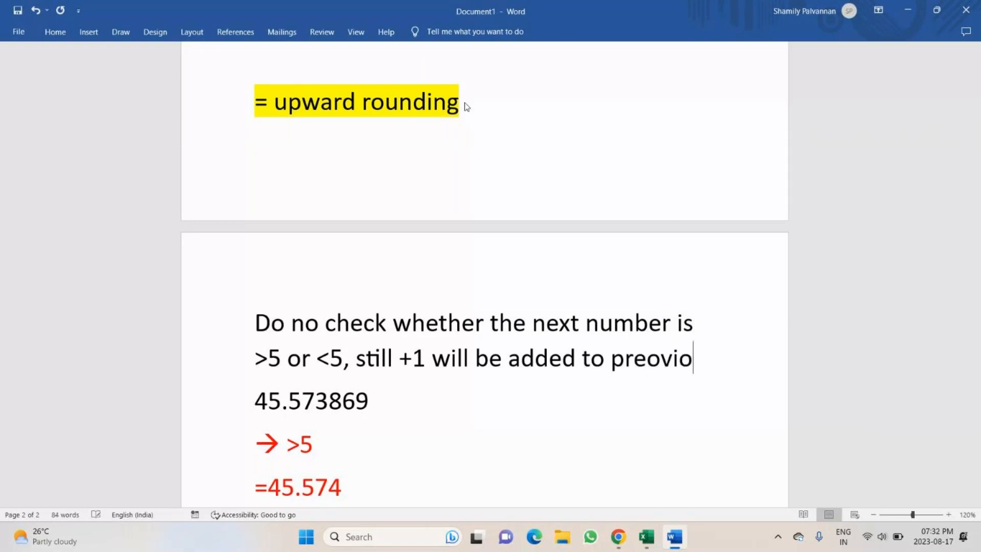
type("us")
type(" number")
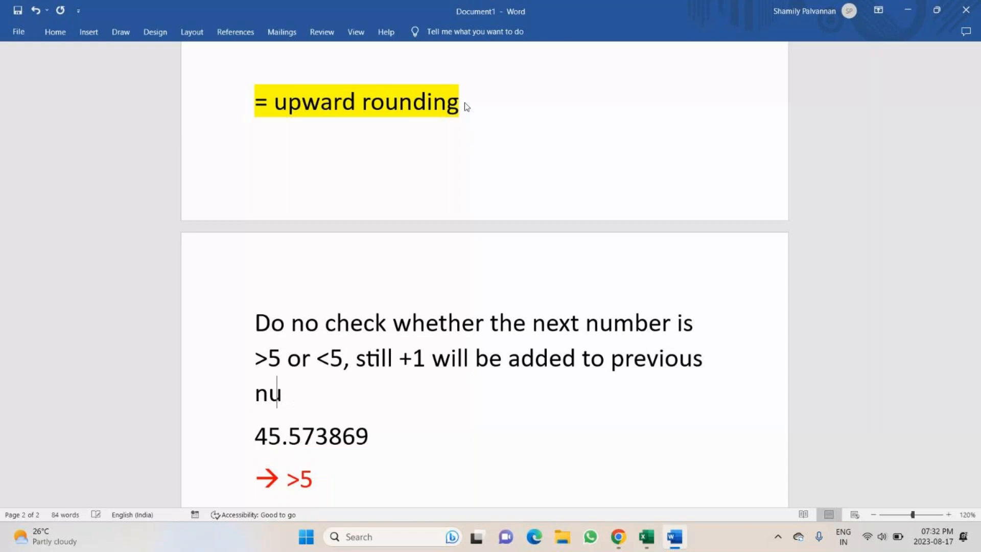
key("Return")
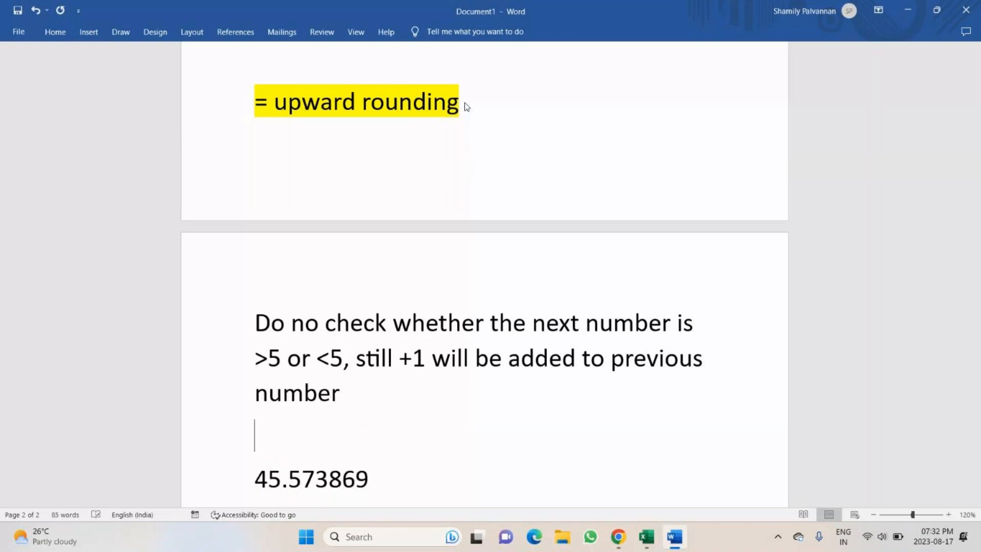
Copy the number 45.573869 from the document and switch to the Excel workbook.
scroll(476, 103, "down", 3)
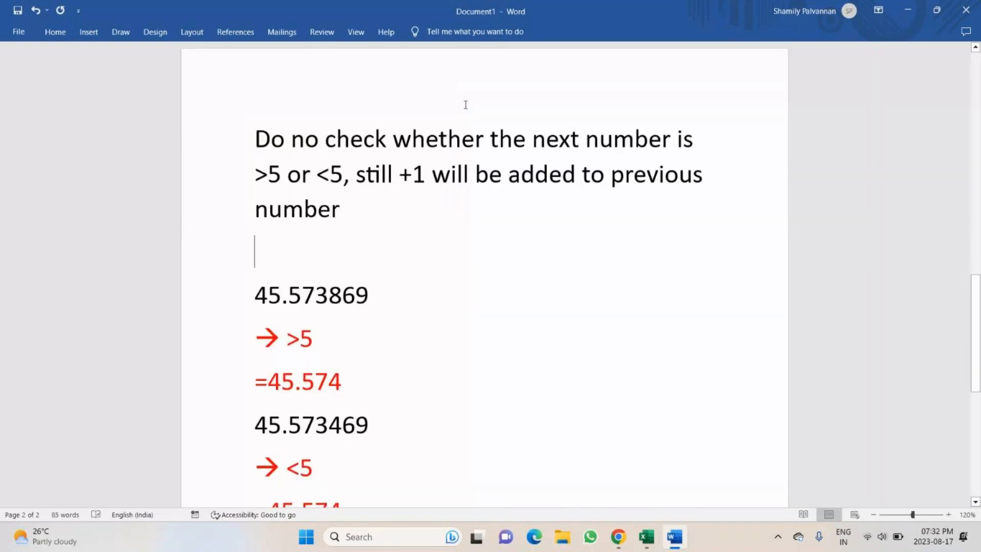
scroll(304, 276, "down", 1)
scroll(305, 276, "down", 1)
double_click(366, 225)
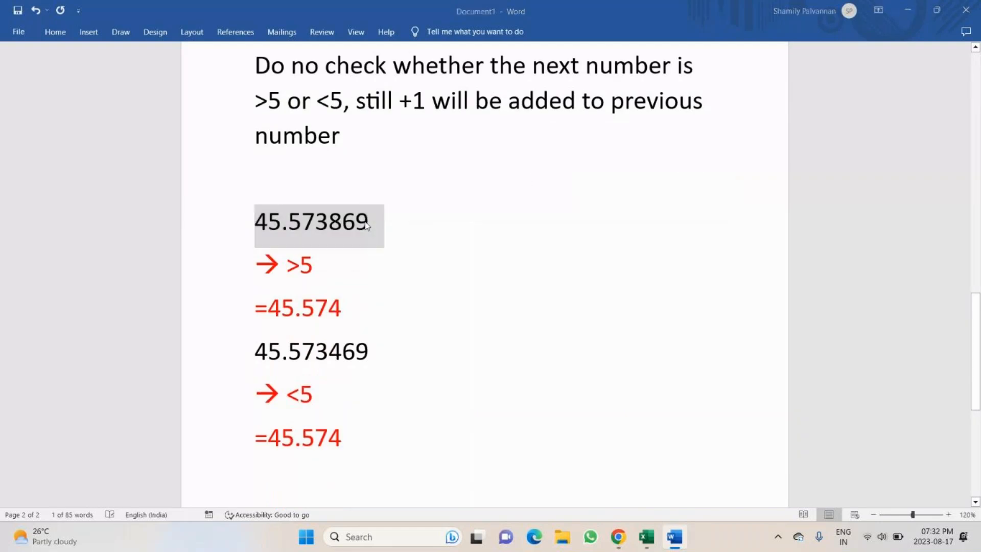
key("ctrl+c")
key("alt+Tab")
left_click(85, 368)
key("ctrl+v")
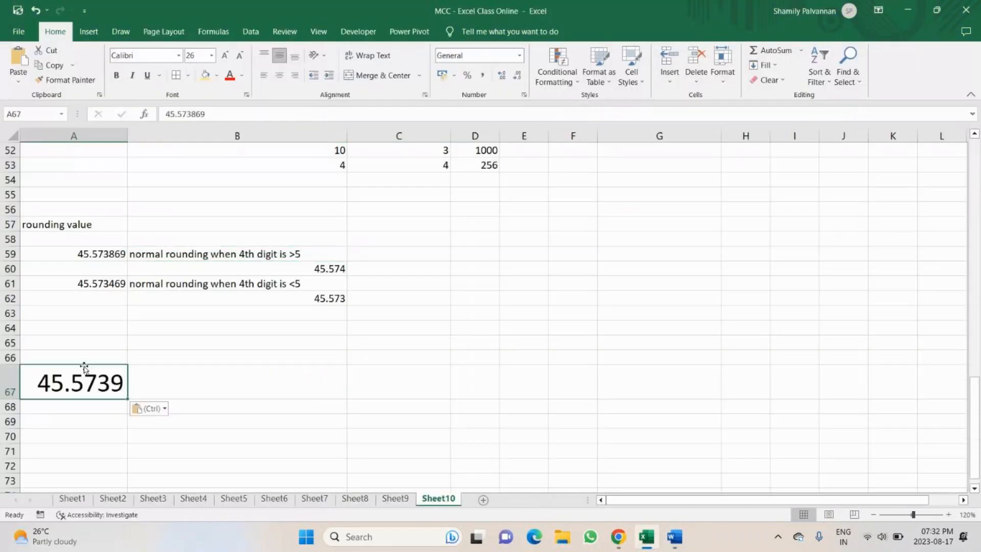
key("ctrl+z")
Copy the number in A59 to A66 and the number in A61 to A68.
left_click(99, 252)
key("ctrl+c")
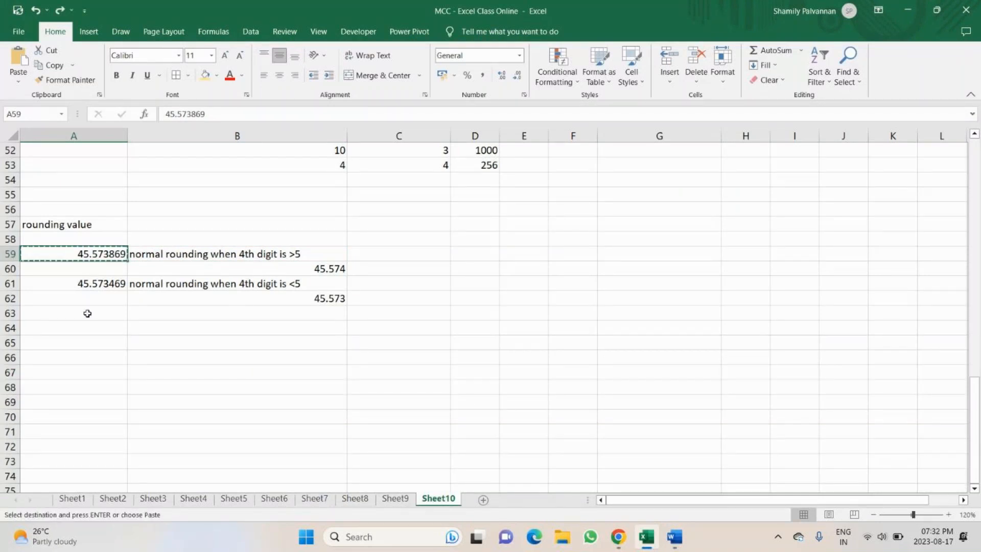
left_click(74, 356)
key("ctrl+v")
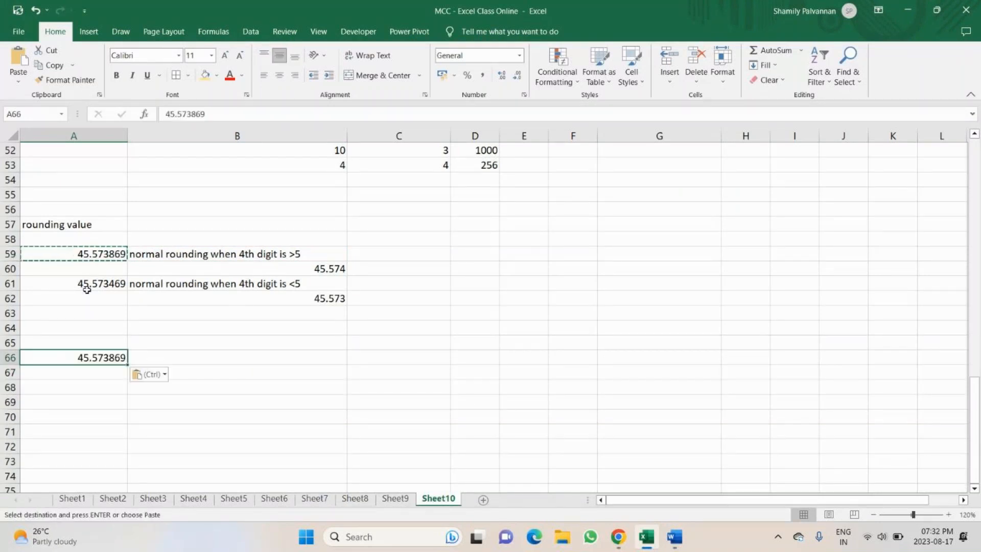
left_click(89, 284)
key("ctrl+c")
left_click(81, 387)
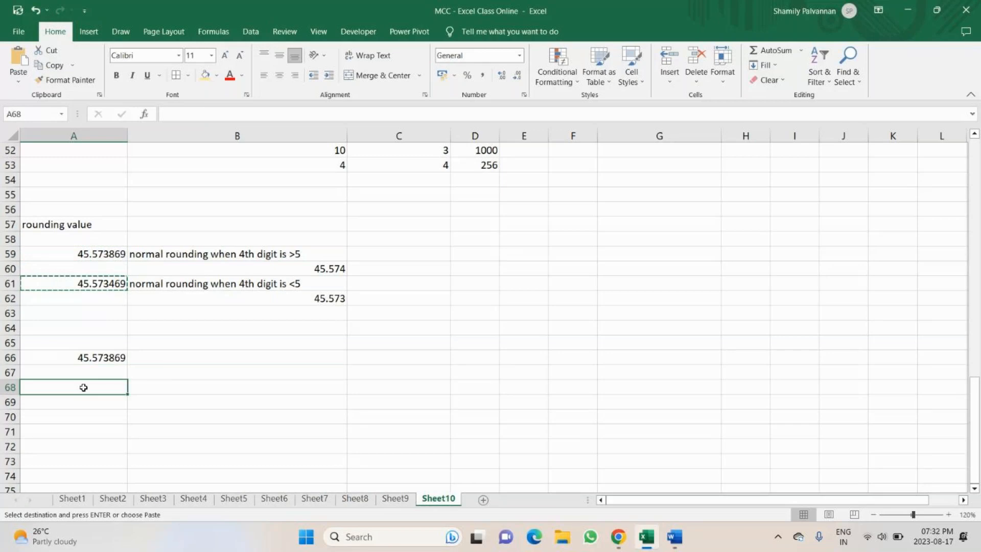
key("ctrl+v")
left_click(178, 358)
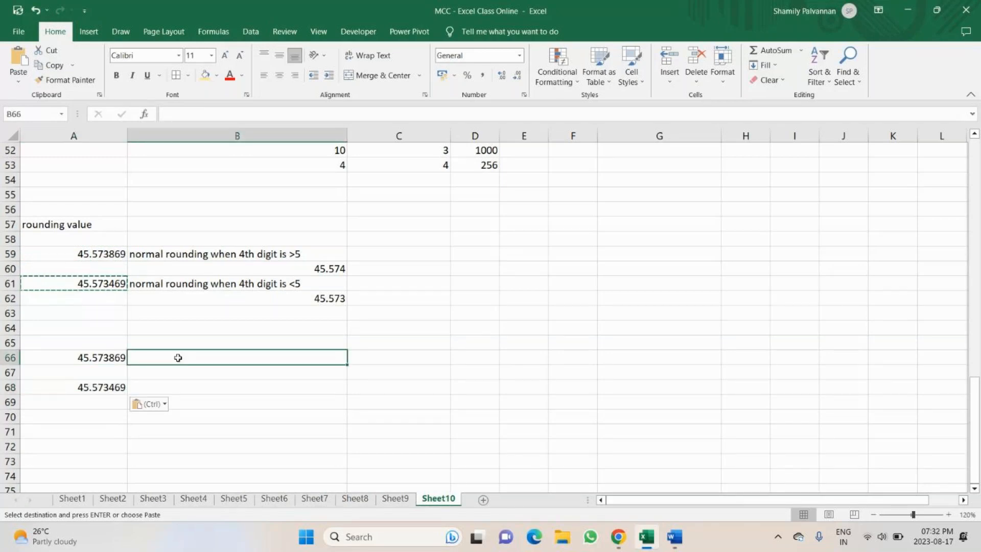
type("upwar")
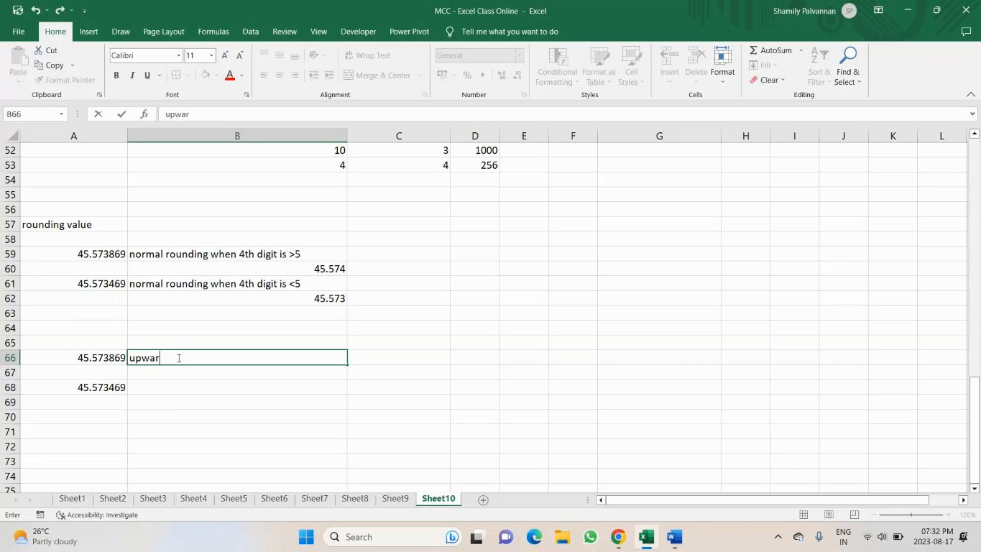
key("BackSpace")
key("BackSpace")
key("BackSpace")
key("BackSpace")
key("BackSpace")
Copy the label from B59 to B66 and change it to "upward rounding when 4th digit is >5".
left_click(148, 254)
key("ctrl+c")
left_click(147, 359)
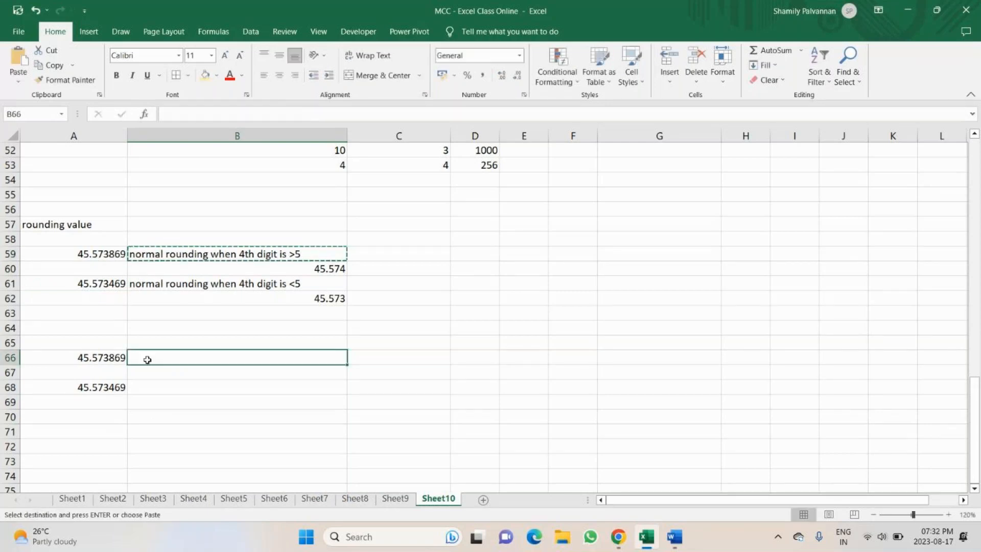
key("ctrl+v")
double_click(178, 114)
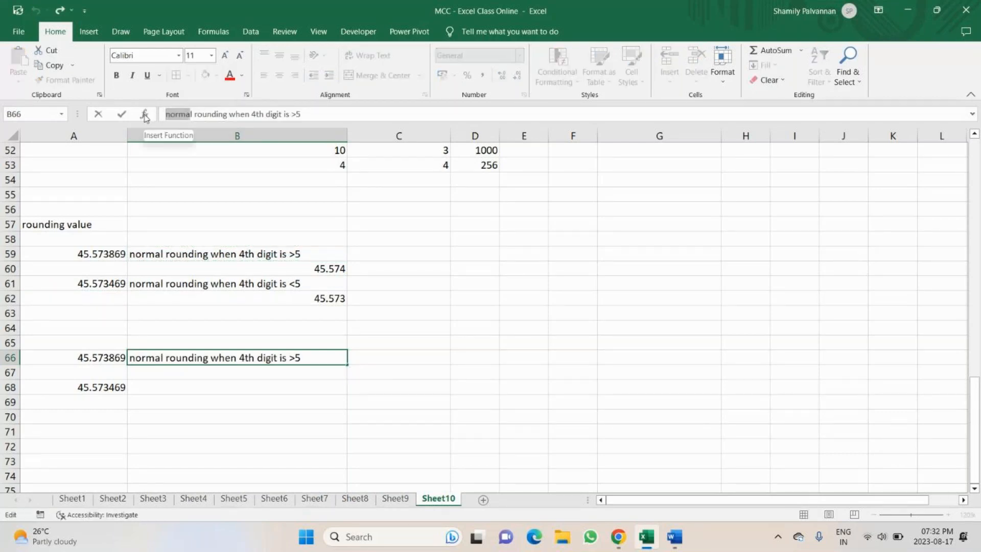
type("upl")
type("ward")
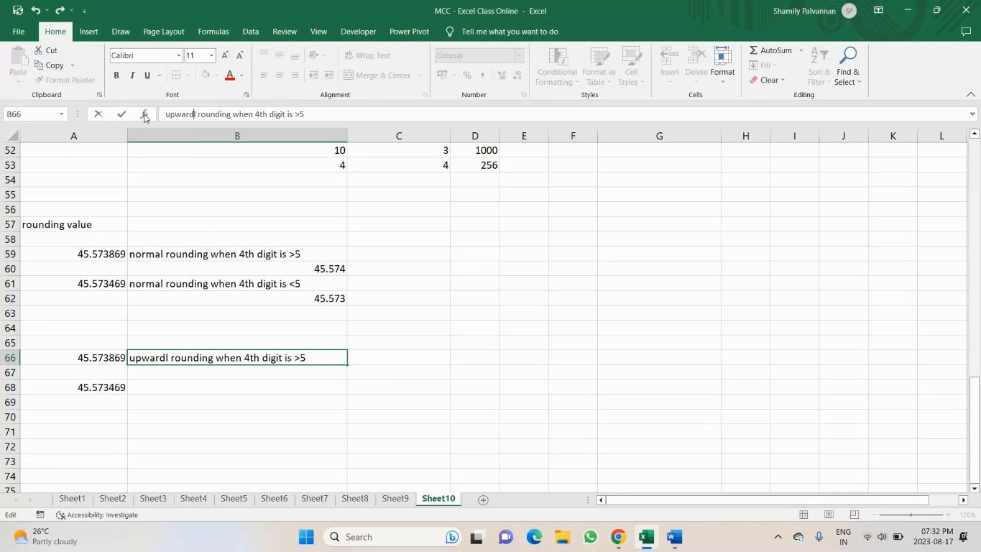
key("Delete")
key("Return")
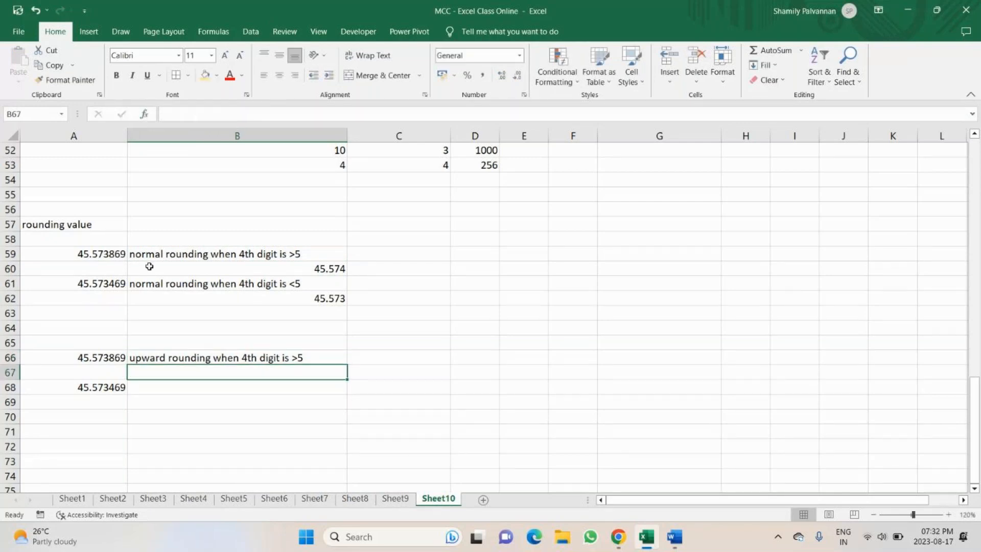
Copy the upward rounding label from B66 to B68 and change its ending to "<5".
left_click(153, 359)
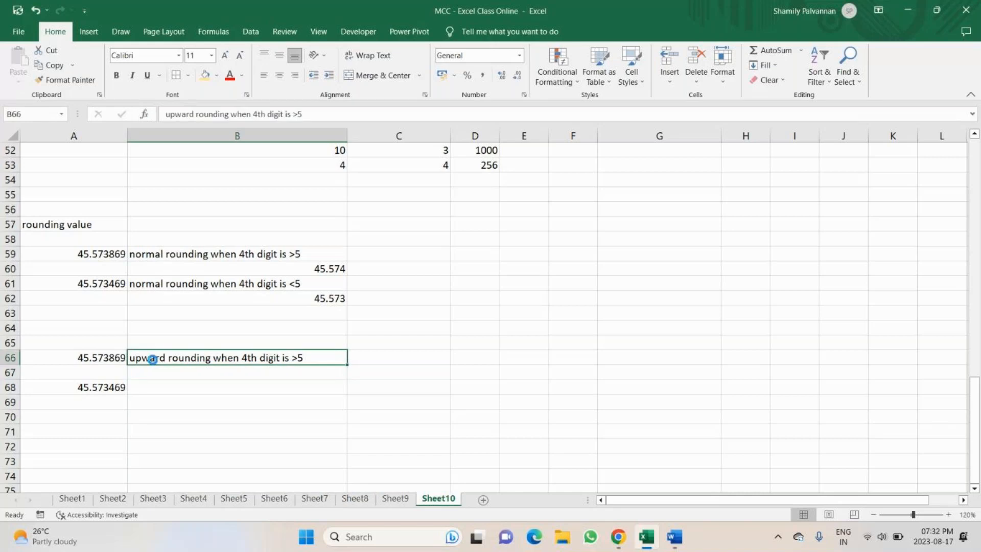
key("ctrl+c")
left_click(149, 387)
key("ctrl+v")
double_click(313, 391)
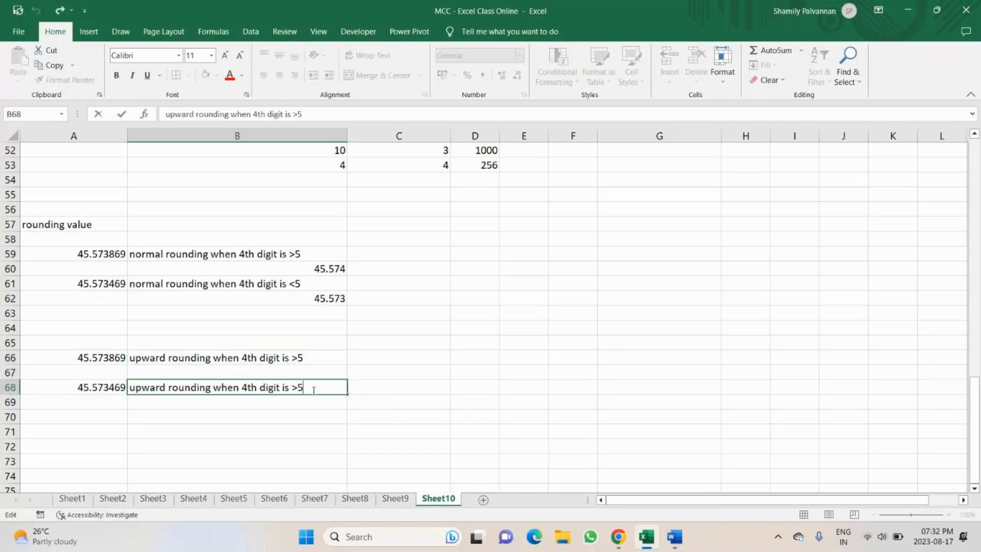
key("BackSpace")
key("BackSpace")
type("<5")
key("Return")
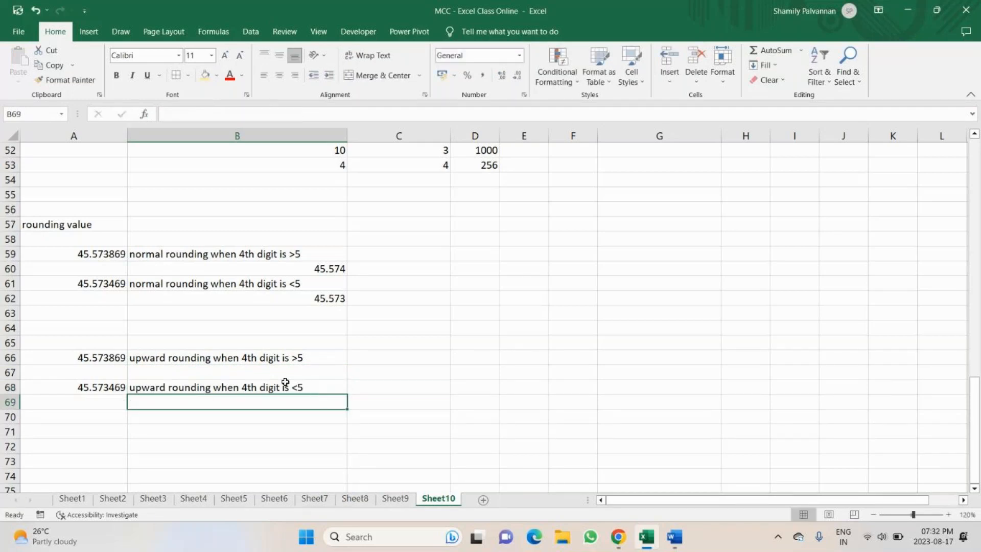
Enter =ROUNDUP(A66,3) in B67 to round the number in A66 up to three decimals.
left_click(224, 374)
type("=")
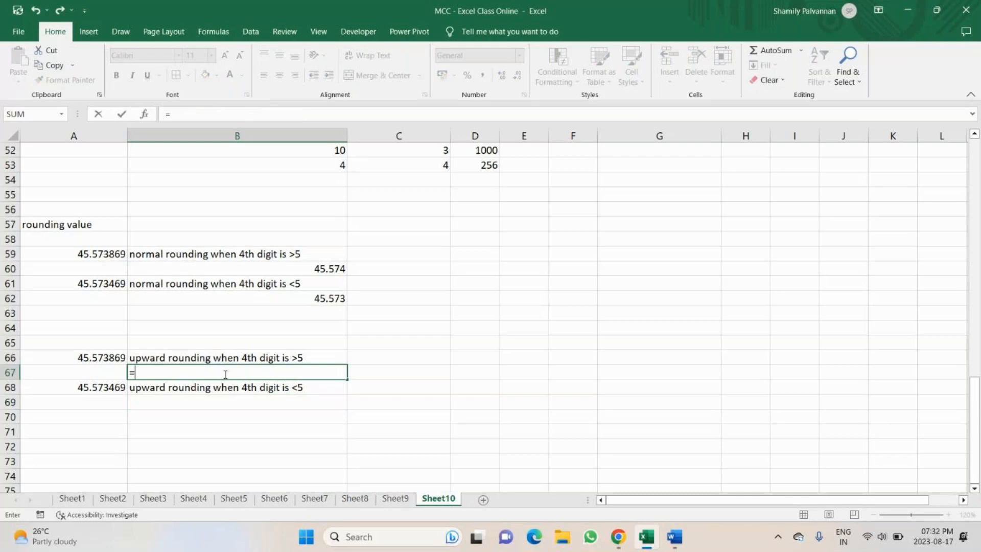
type("roun")
key("Down")
key("Down")
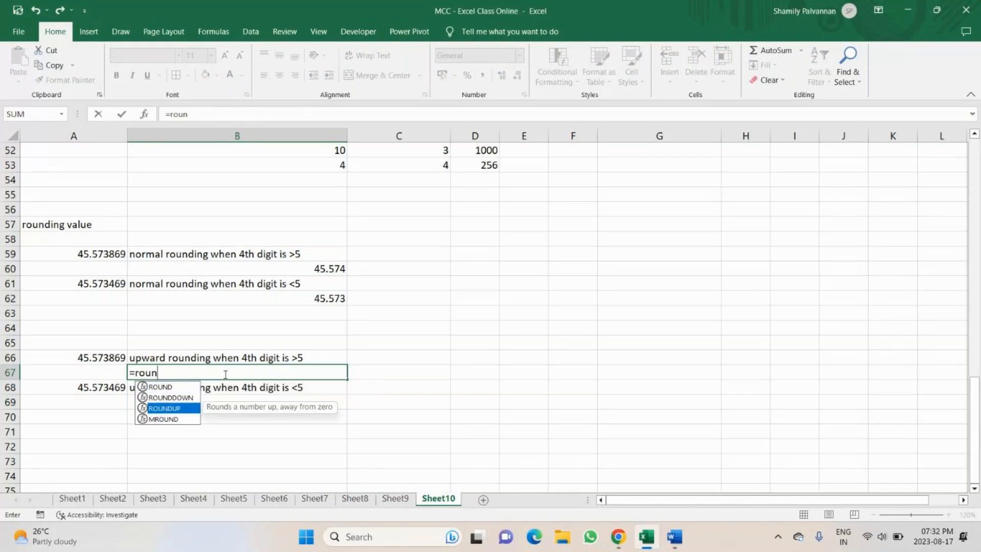
key("Tab")
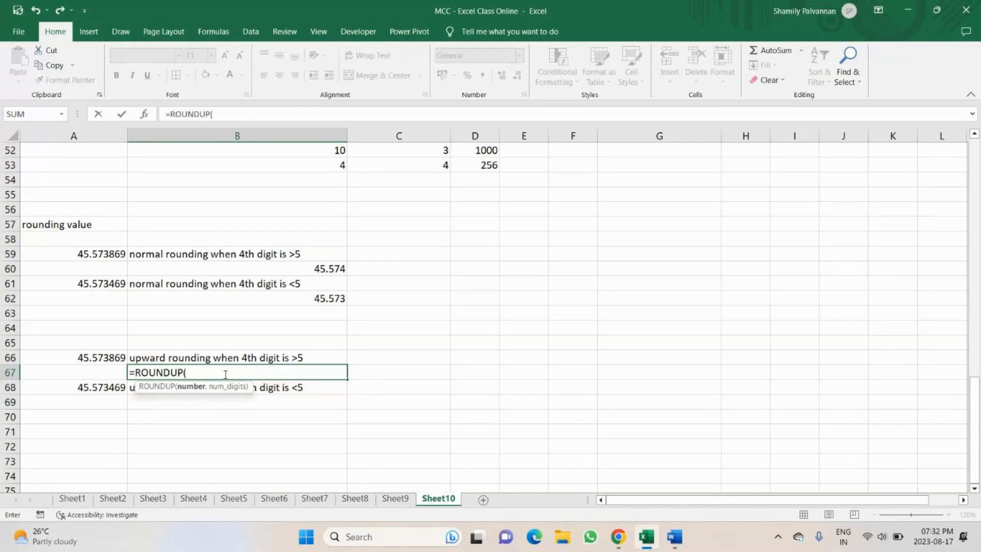
left_click(105, 357)
type(",3")
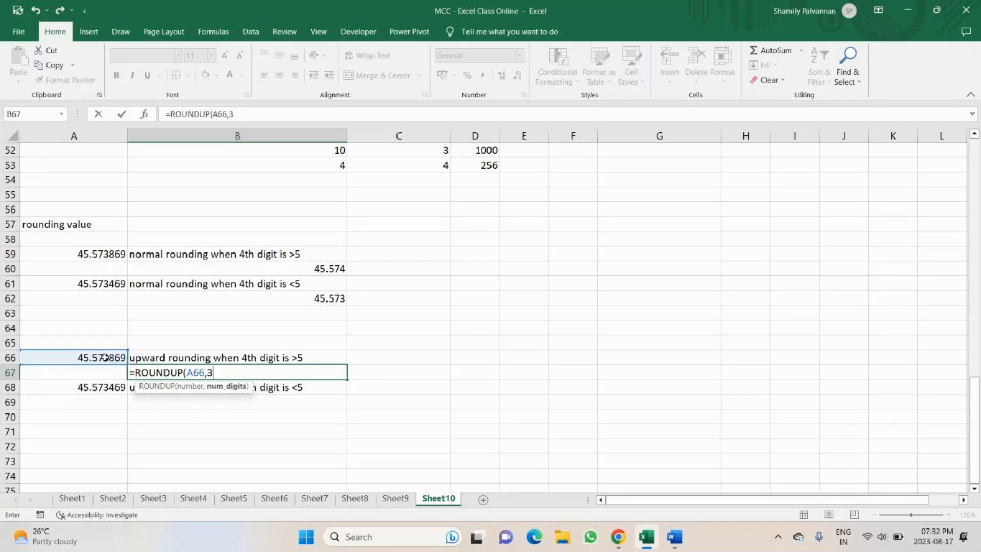
type(")")
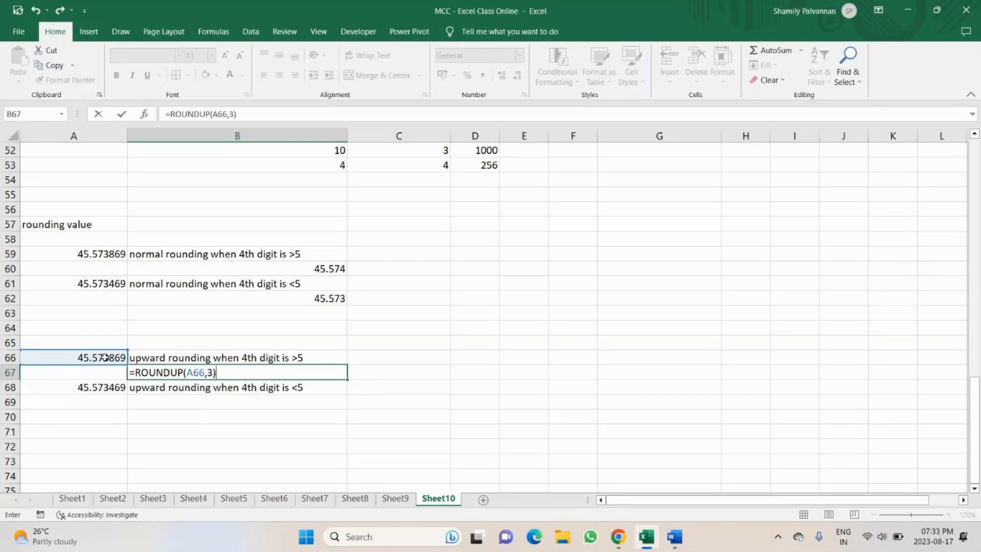
key("Return")
left_click(300, 358)
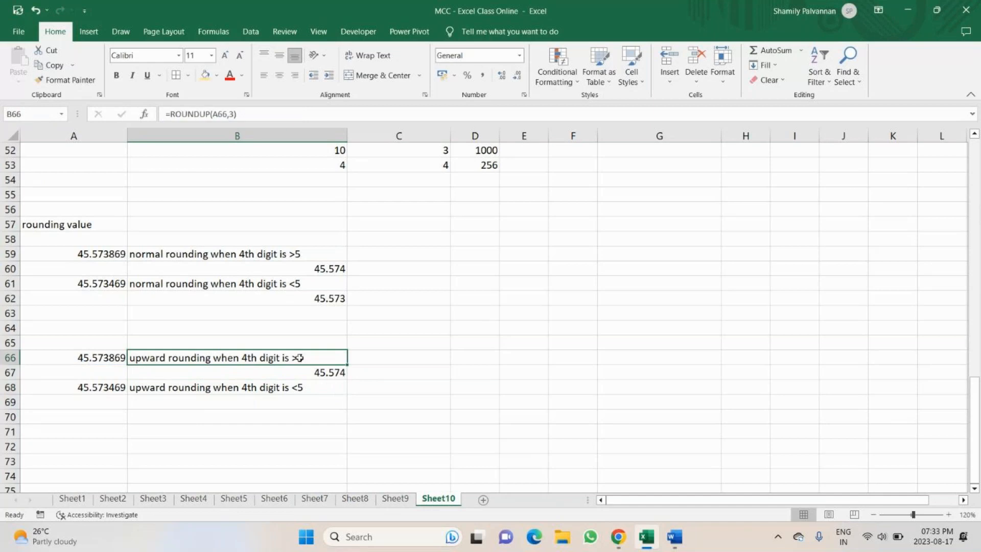
Enter =ROUNDUP(A68,3) in B69 and compare the two upward rounding results.
left_click(254, 407)
type("=")
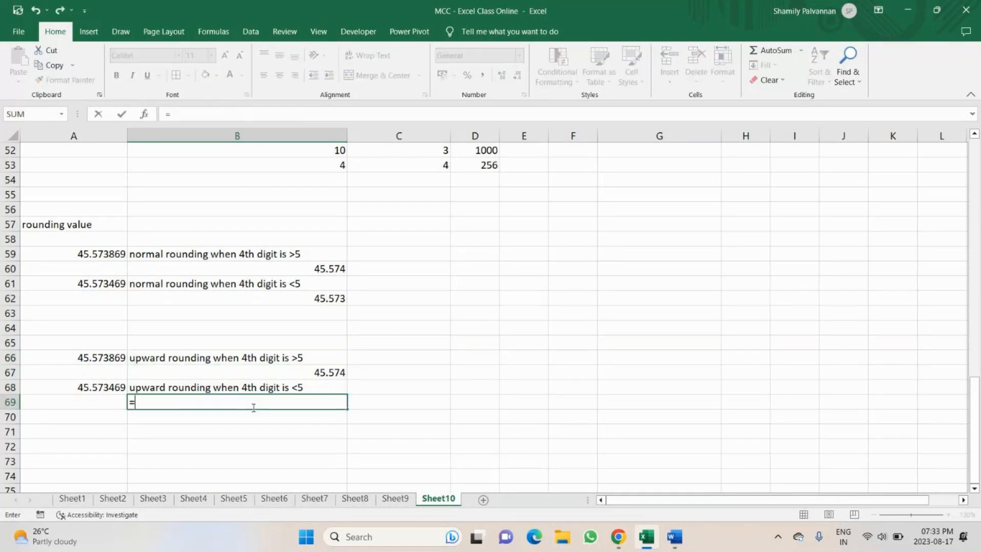
type("round")
key("Tab")
key("BackSpace")
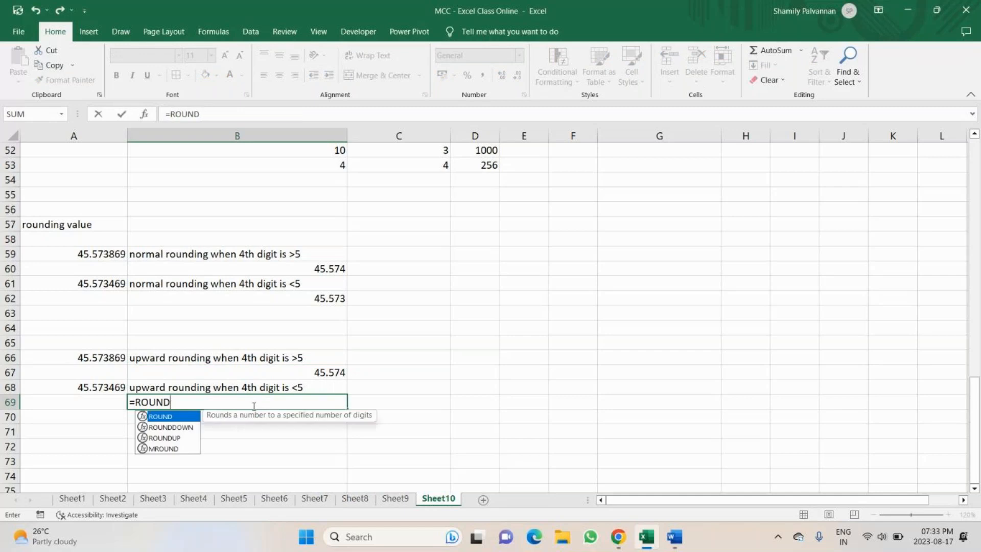
key("Down")
key("Down")
key("Tab")
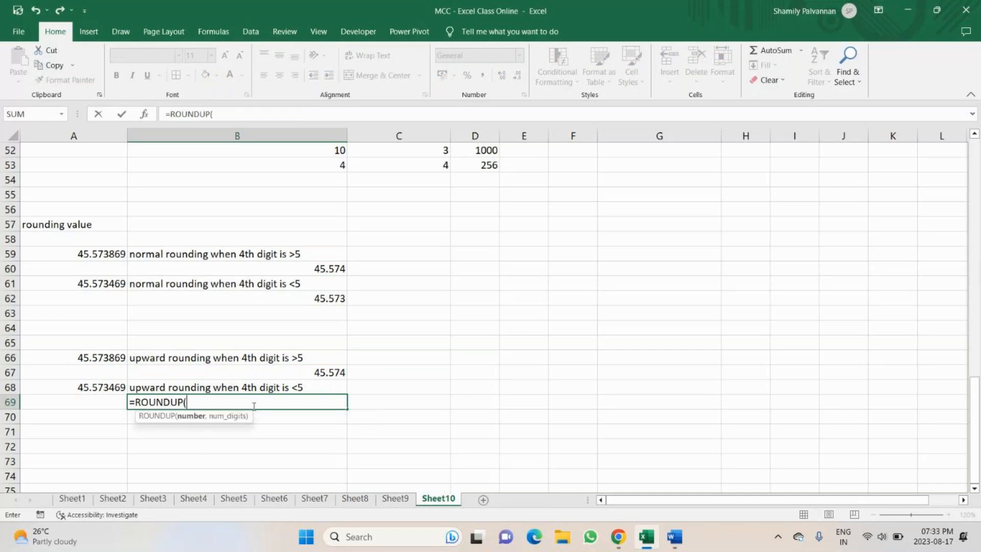
left_click(104, 387)
type(",3)")
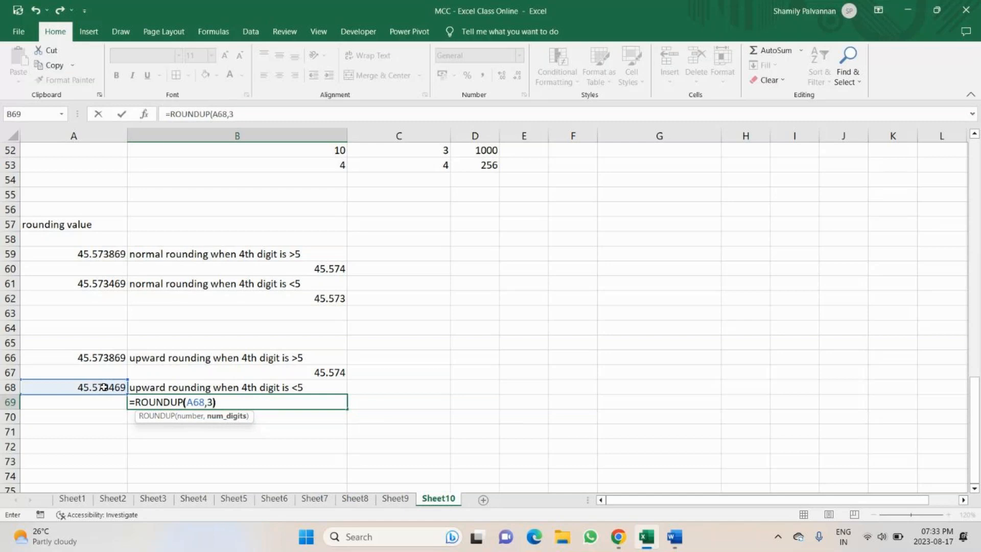
key("Return")
left_click(345, 372)
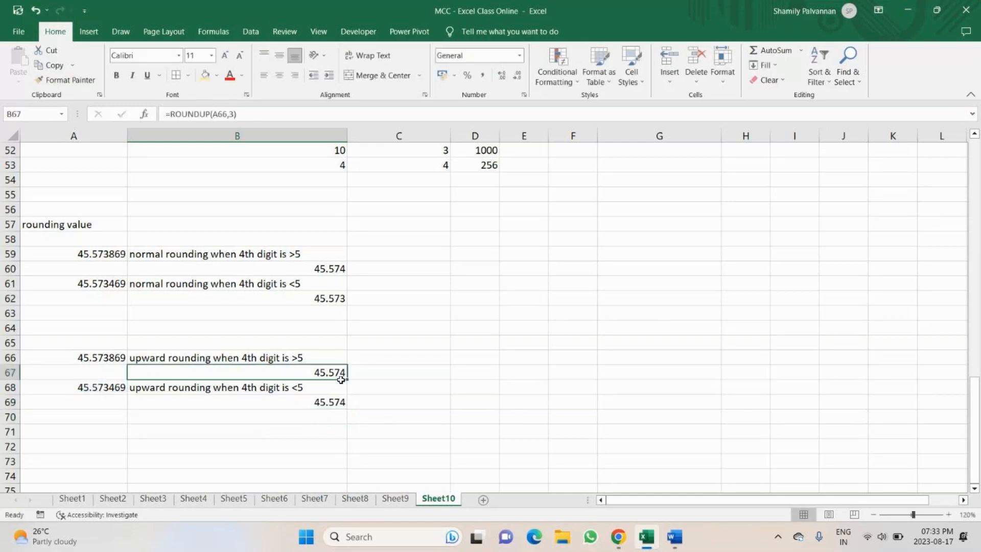
key("shift+Down")
key("shift+Down")
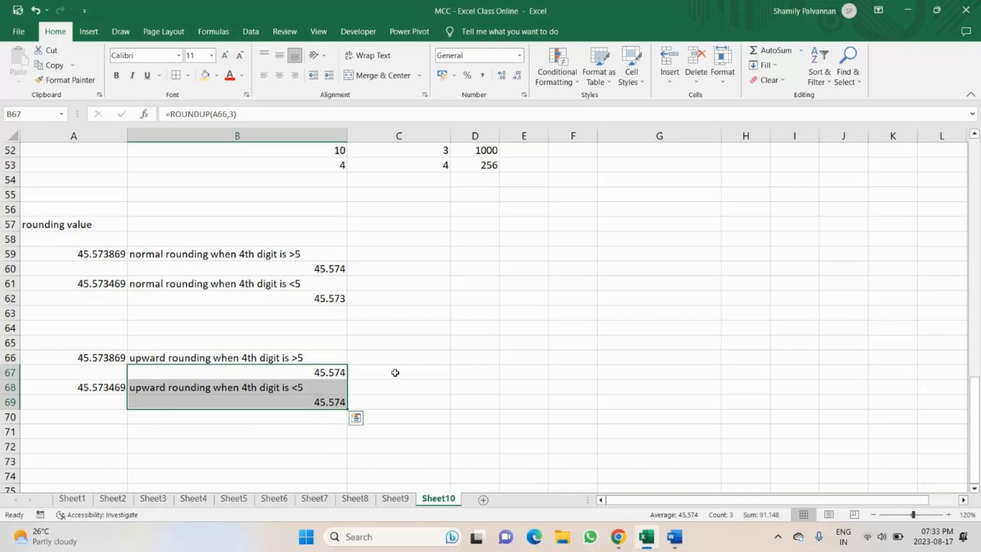
left_click(395, 372)
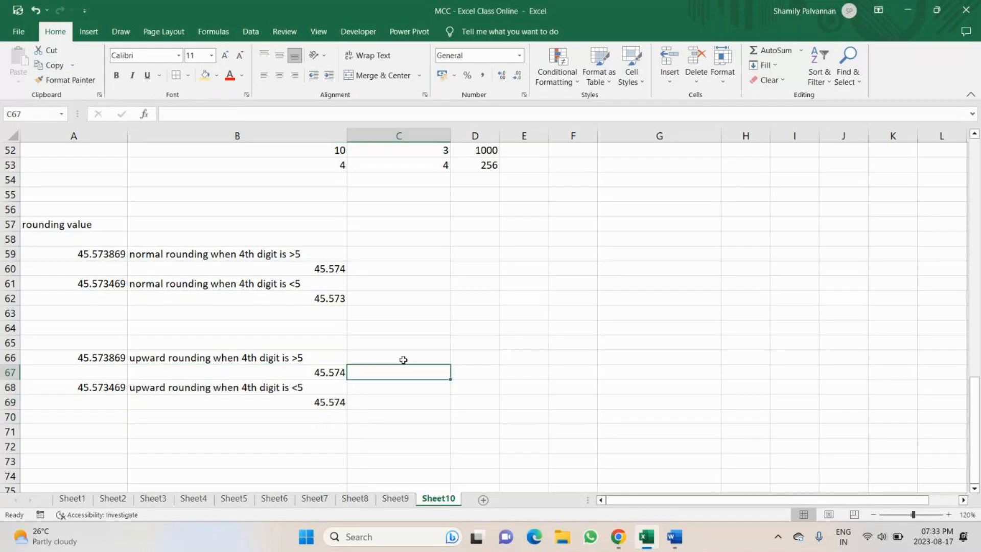
Switch to the Word document and go to the explanation below the upward rounding heading.
key("alt+Tab")
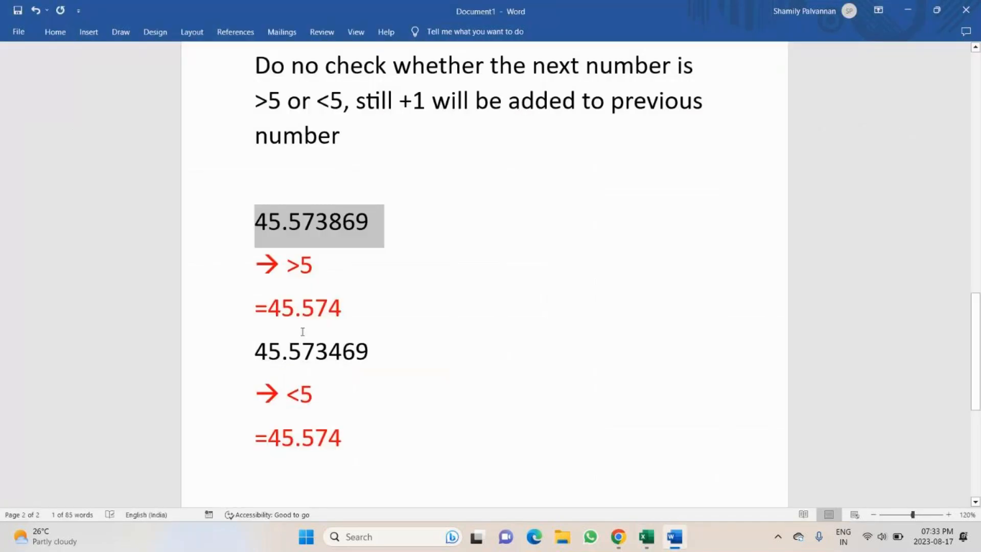
scroll(304, 330, "up", 5)
scroll(305, 328, "up", 1)
left_click(484, 215)
scroll(401, 357, "down", 1)
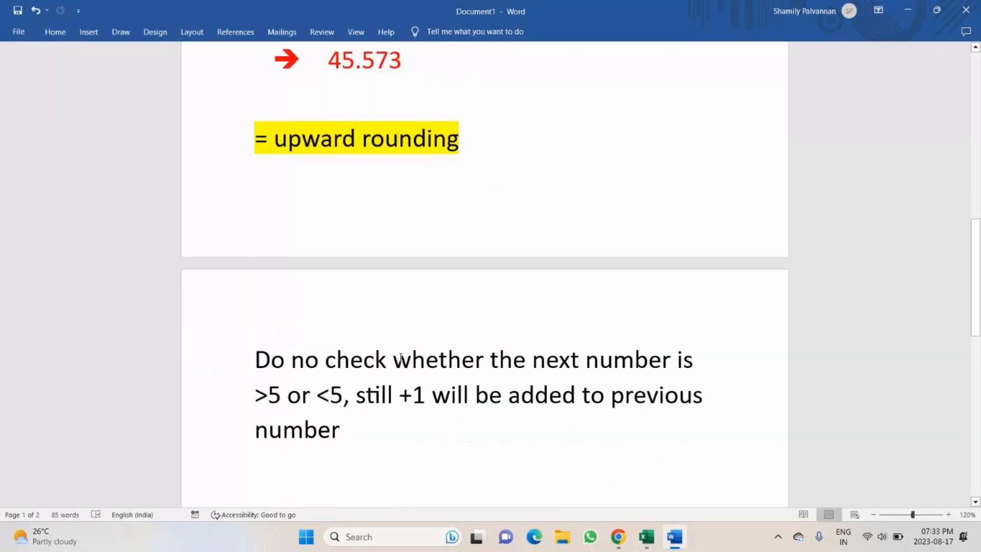
key("ctrl+End")
type(")")
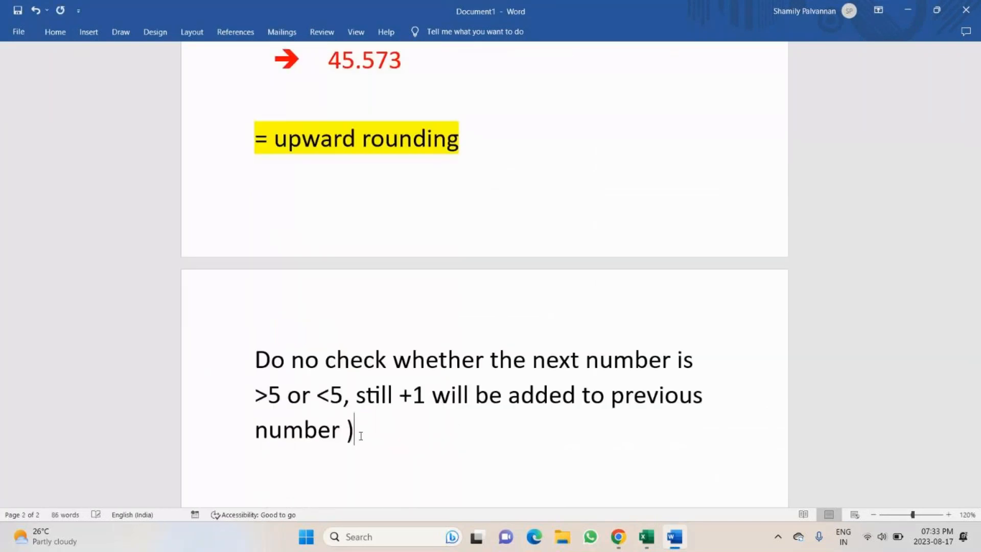
key("BackSpace")
type("(ig")
key("BackSpace")
key("BackSpace")
key("BackSpace")
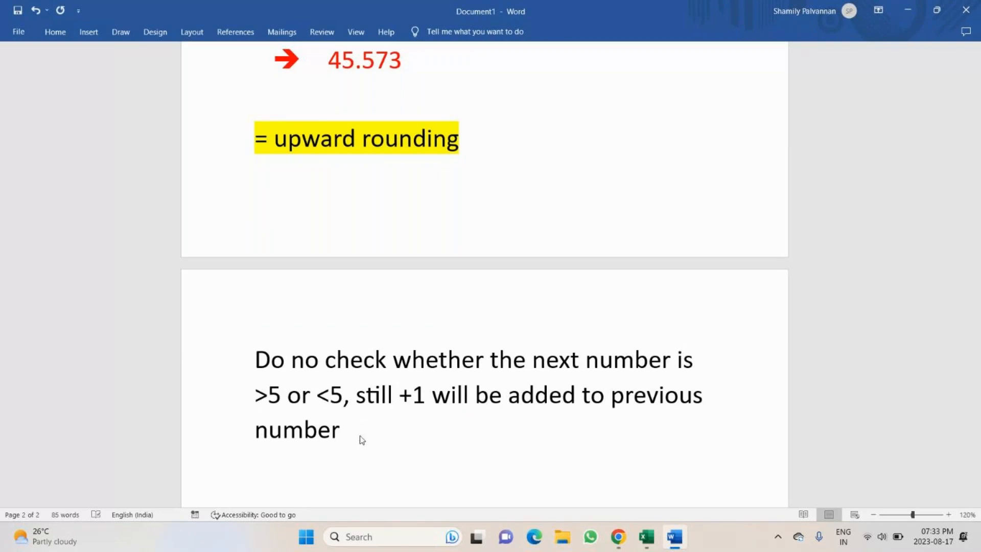
Insert "(ignore)" directly after "<5" in the upward rounding explanation.
left_click(346, 394)
type("(i")
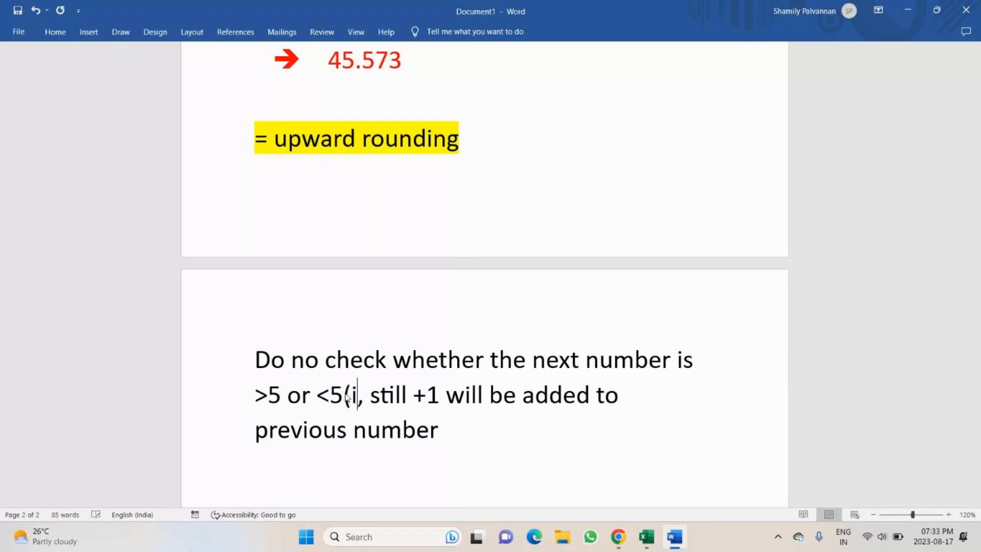
type("gn")
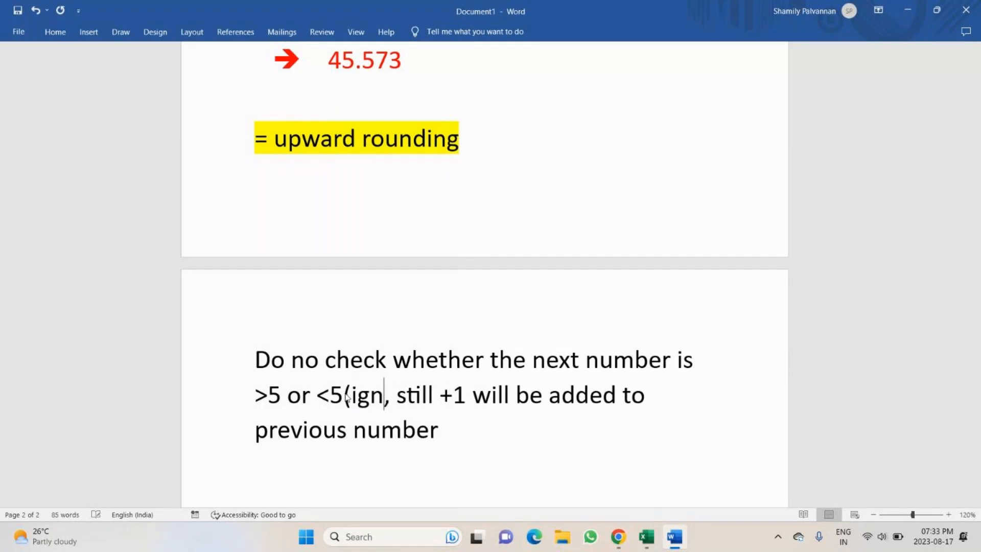
type("ore)")
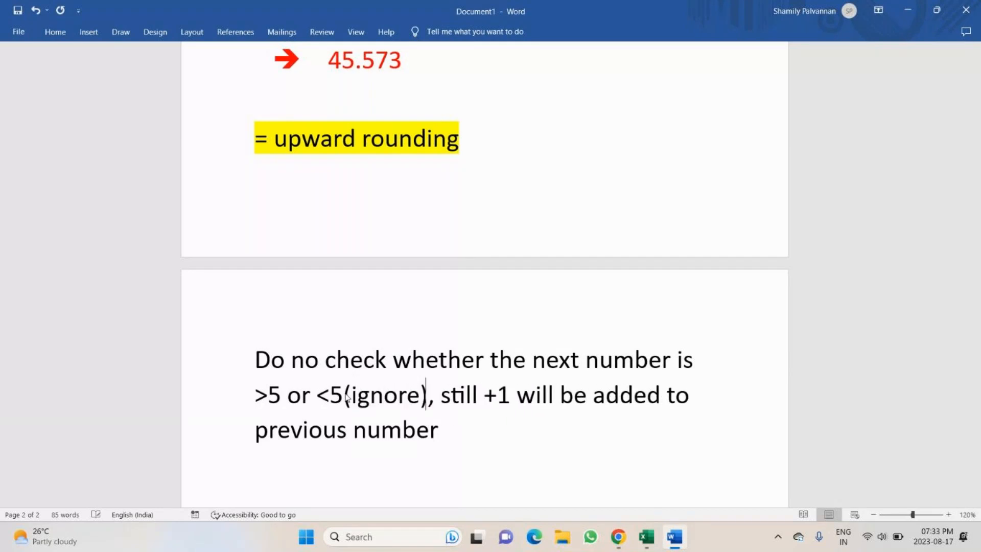
Remove the indentation of the "= Downward rounding" heading and one empty line above it.
scroll(348, 383, "down", 3)
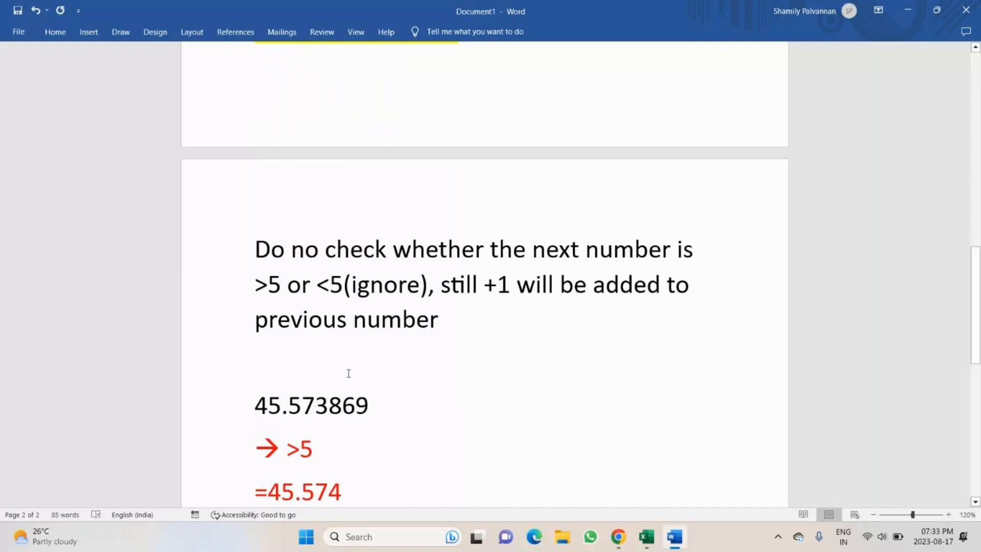
scroll(348, 373, "down", 6)
scroll(349, 364, "down", 6)
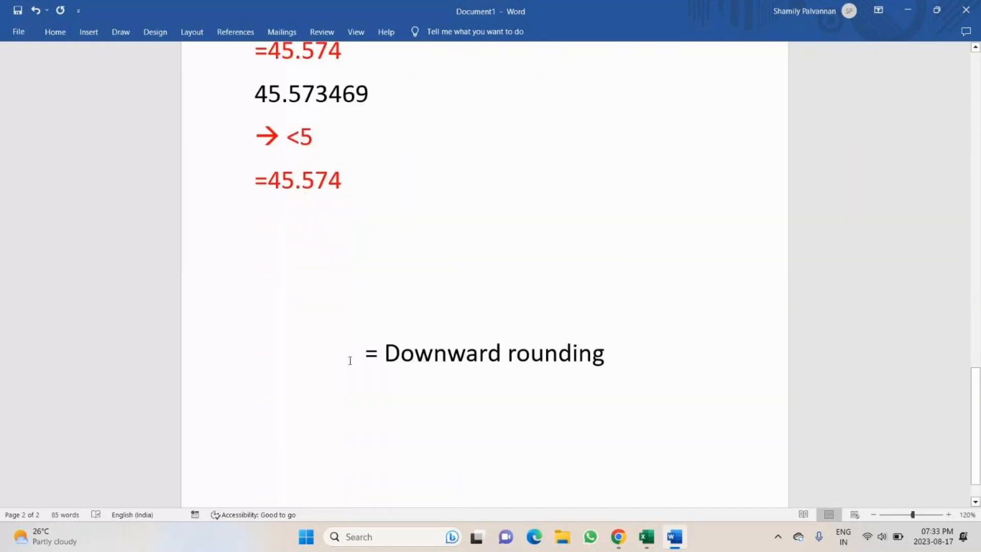
scroll(350, 361, "down", 1)
left_click(364, 319)
key("BackSpace")
key("BackSpace")
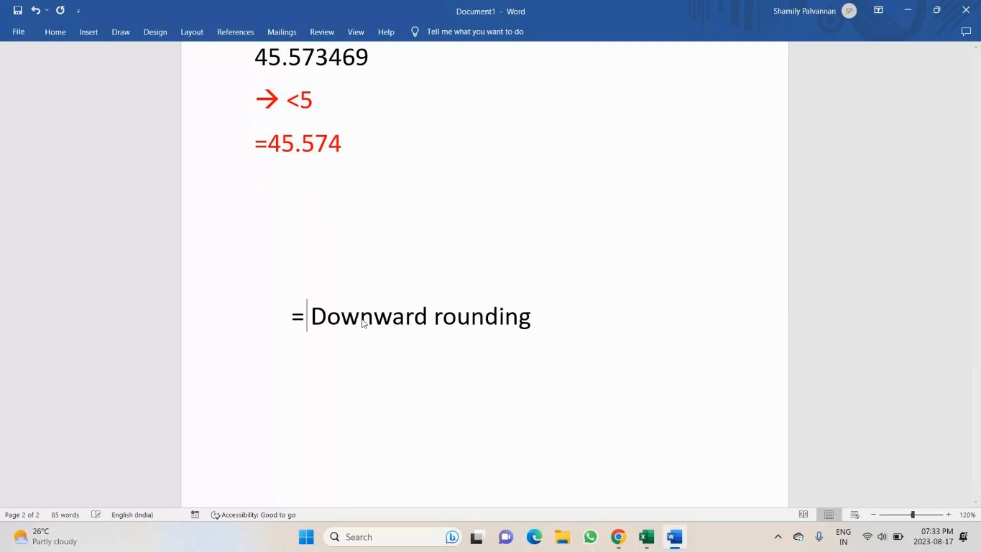
key("BackSpace")
key("BackSpace")
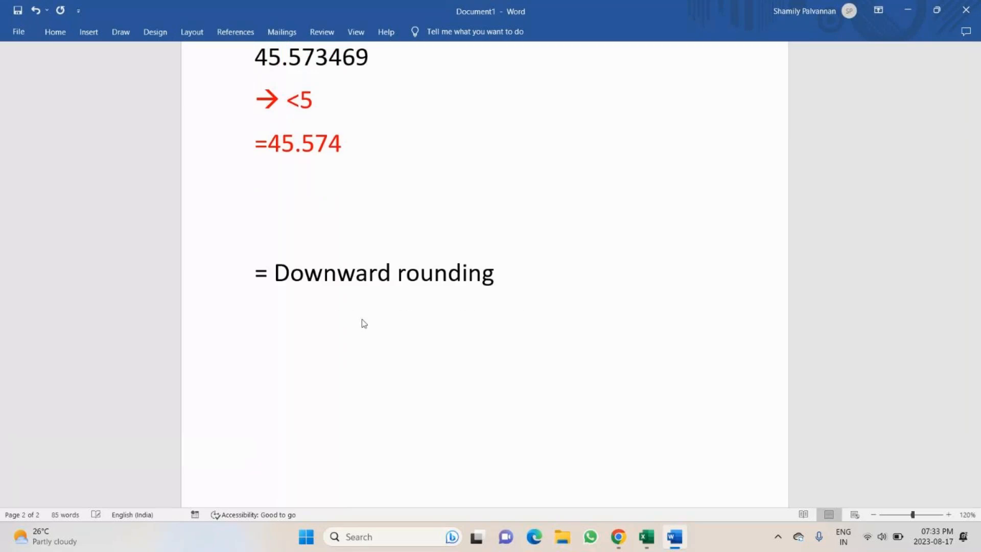
Copy the two upward rounding examples, from 45.573869 through the last =45.574, to below the "= Downward rounding" heading.
scroll(296, 184, "up", 3)
scroll(296, 184, "up", 1)
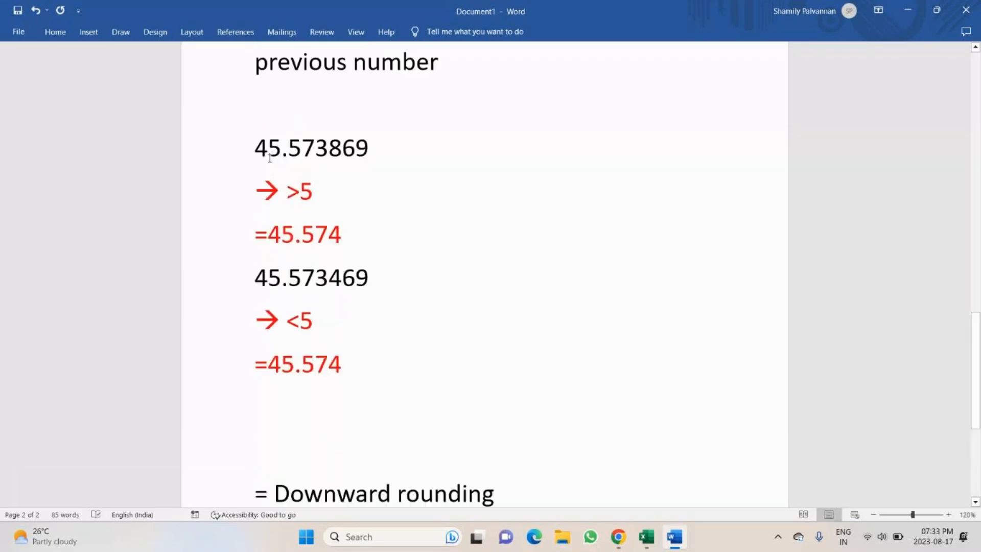
left_click_drag(270, 159, 347, 360)
key("ctrl+c")
scroll(347, 358, "down", 2)
scroll(347, 358, "down", 1)
left_click(286, 387)
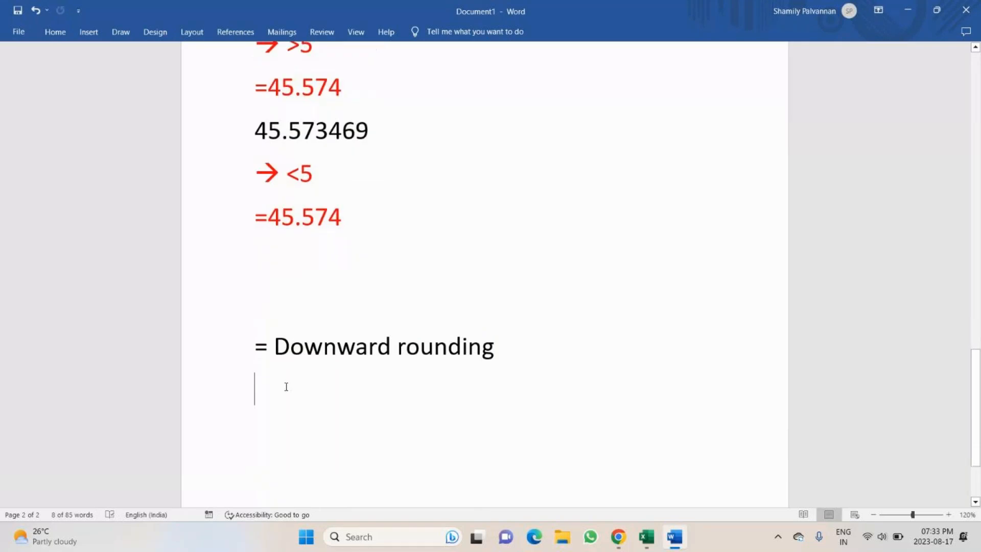
key("ctrl+v")
Change the result of the ">5" example under Downward rounding to =45.573.
scroll(301, 332, "up", 1)
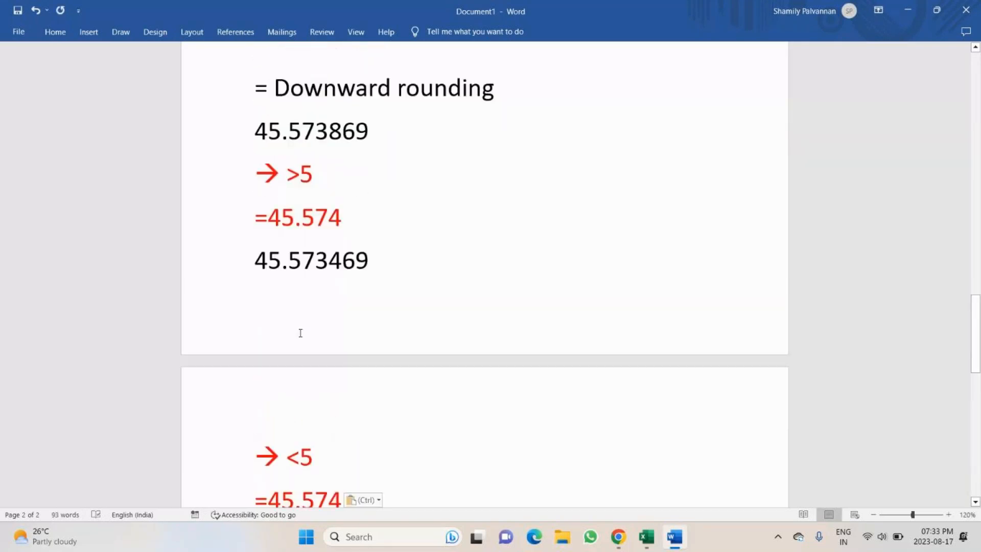
scroll(300, 333, "up", 1)
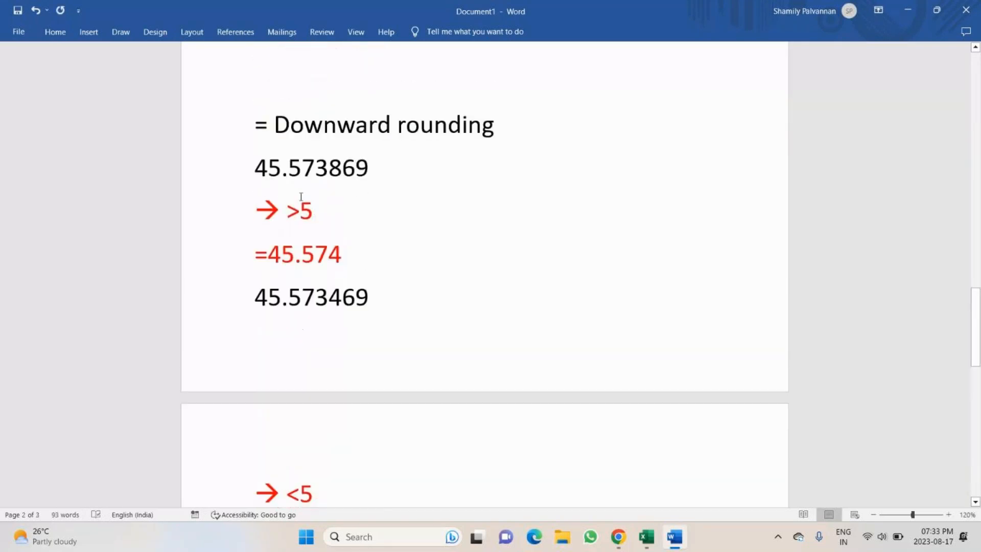
left_click(350, 256)
key("BackSpace")
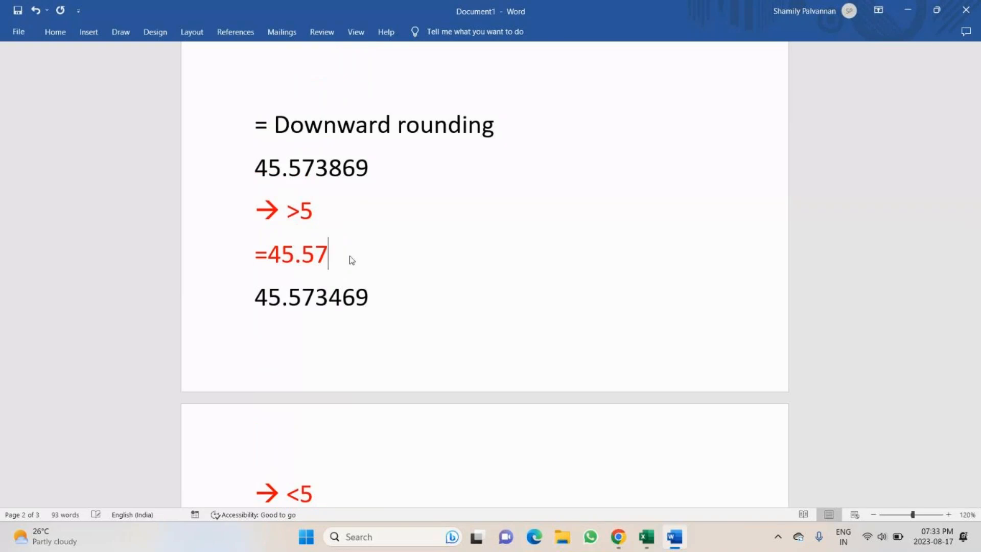
type("3")
key("Return")
key("BackSpace")
Change the result of the "<5" example under Downward rounding to =45.573 and start a new line.
scroll(345, 347, "down", 3)
left_click(339, 432)
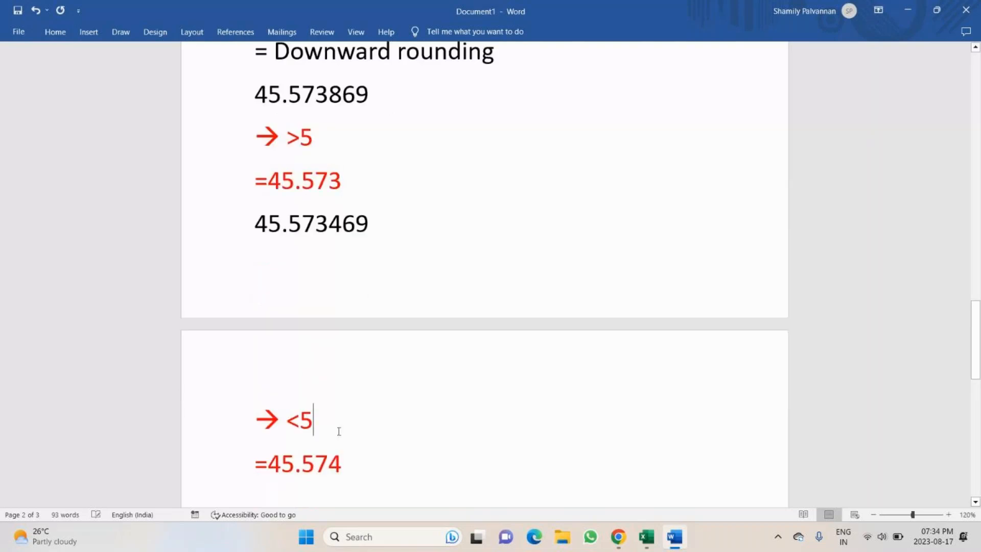
left_click(351, 461)
type("\\")
key("BackSpace")
key("BackSpace")
type("3")
key("Return")
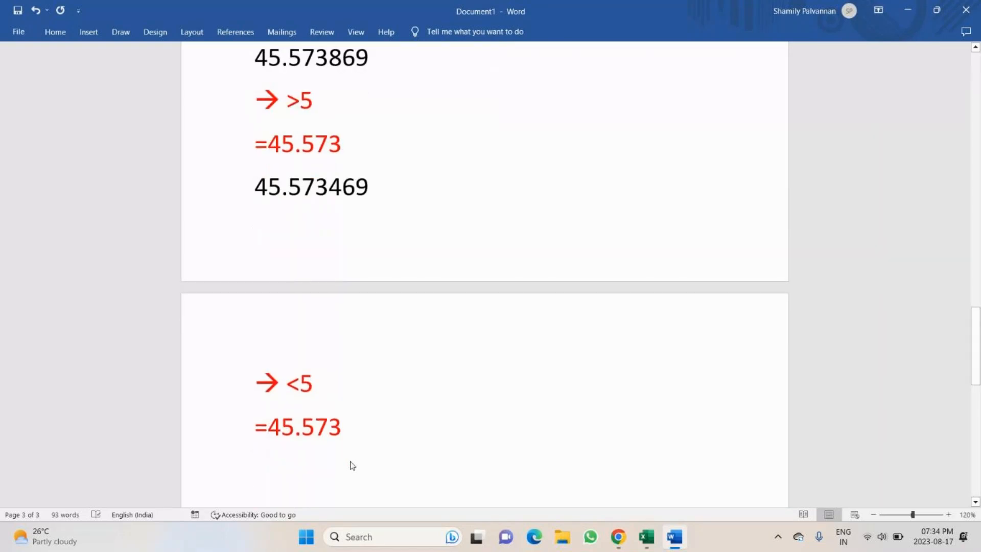
Switch to the Excel workbook and copy the number and label in A66:B66 to A73:B73.
key("alt+Tab")
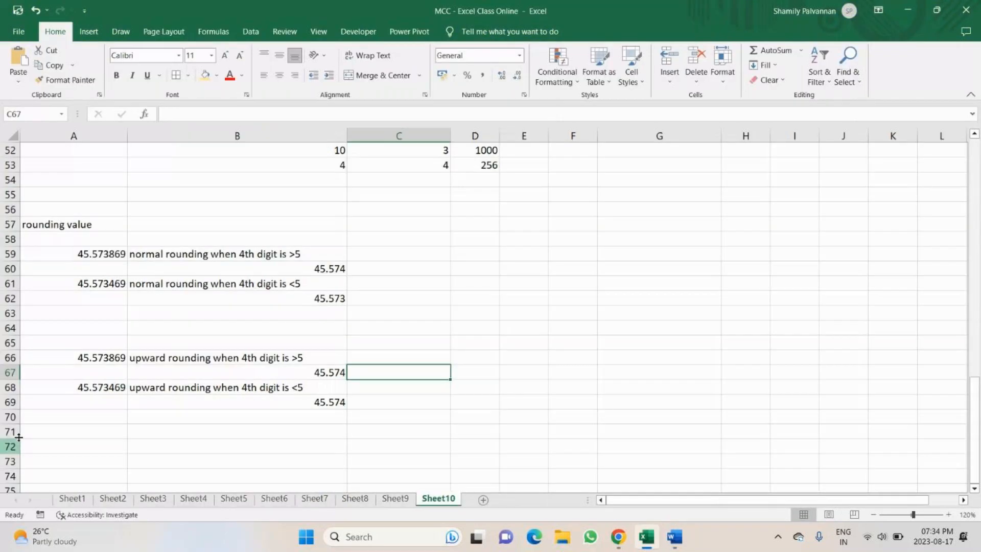
left_click_drag(97, 358, 297, 389)
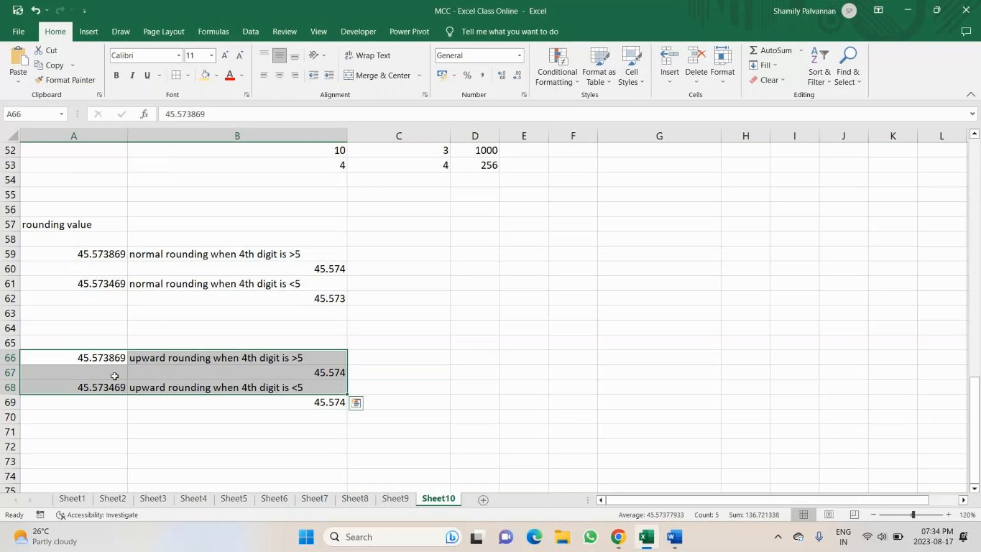
left_click_drag(102, 358, 259, 356)
key("ctrl+c")
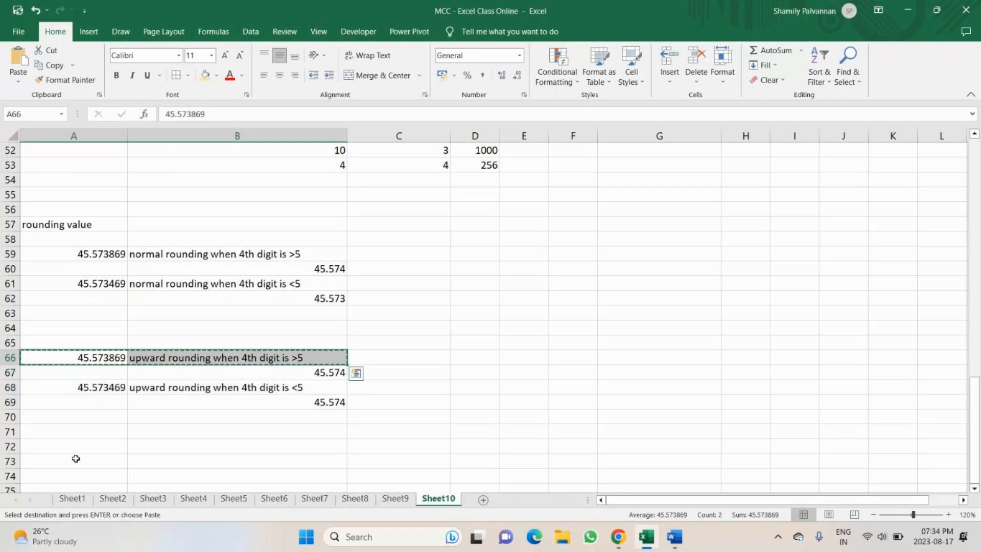
left_click(75, 459)
key("ctrl+v")
left_click(87, 390)
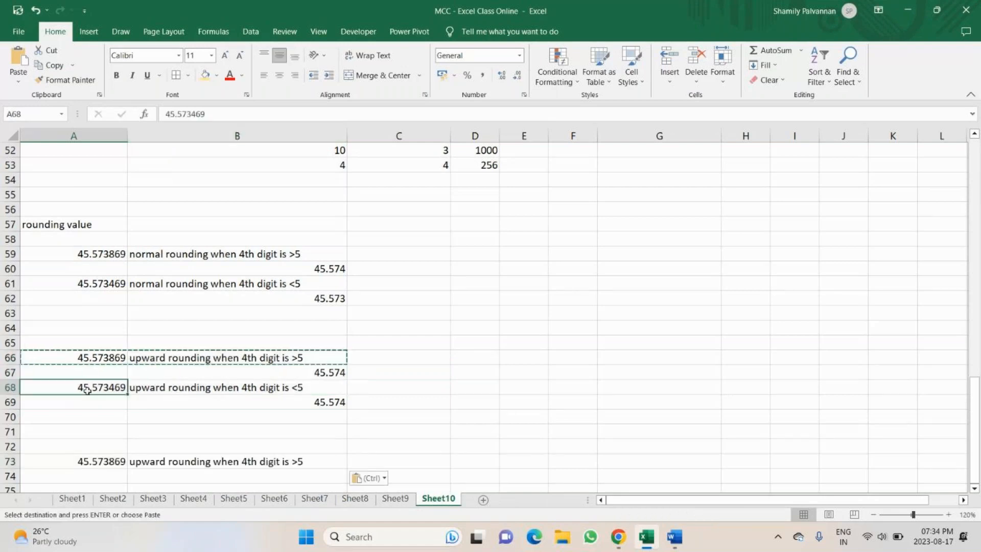
Copy the number and label in A68:B68 to A75:B75.
left_click_drag(96, 397, 197, 381)
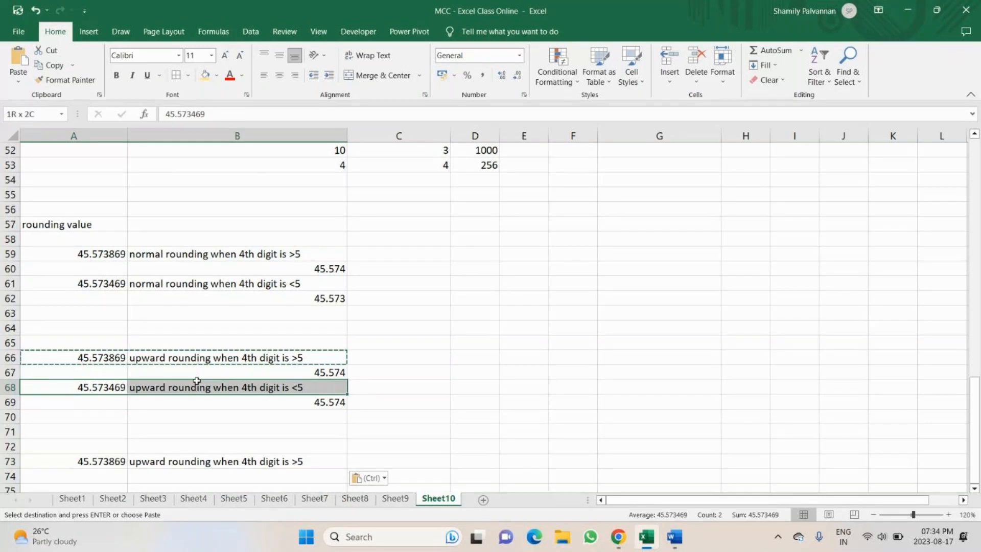
key("ctrl+c")
scroll(155, 480, "down", 3)
left_click(93, 359)
key("ctrl+v")
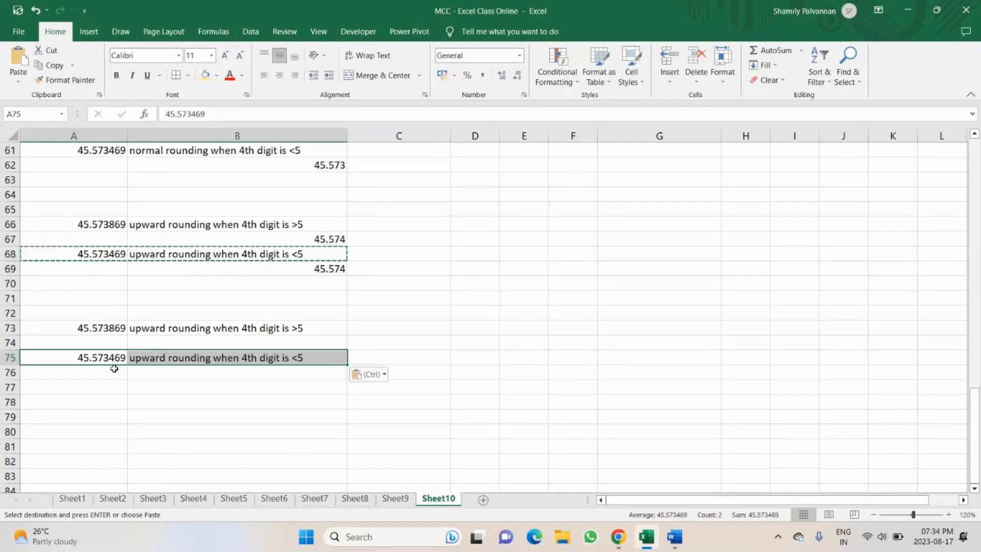
Change the label in B73 to "downward rounding when 4th digit is >5".
double_click(165, 328)
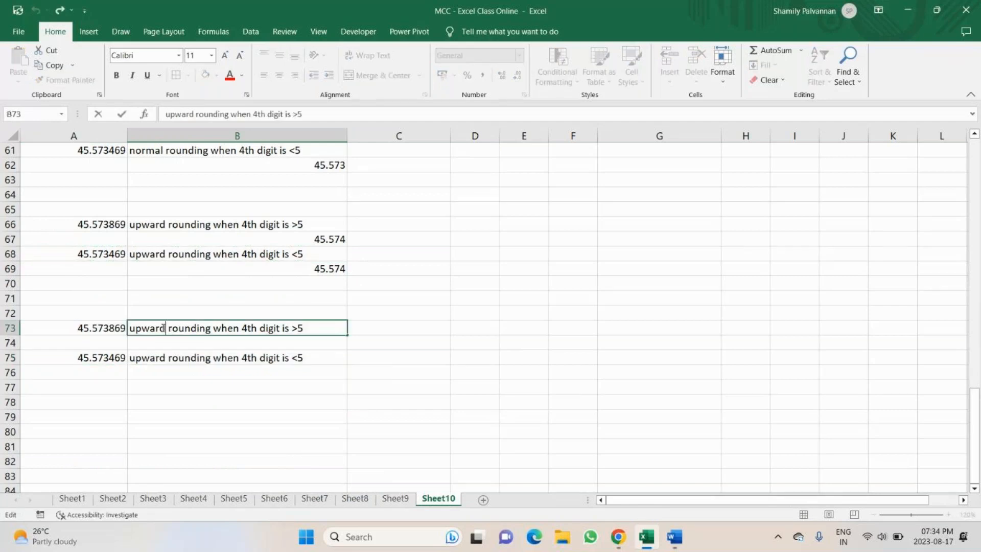
key("BackSpace")
key("BackSpace")
key("BackSpace")
key("BackSpace")
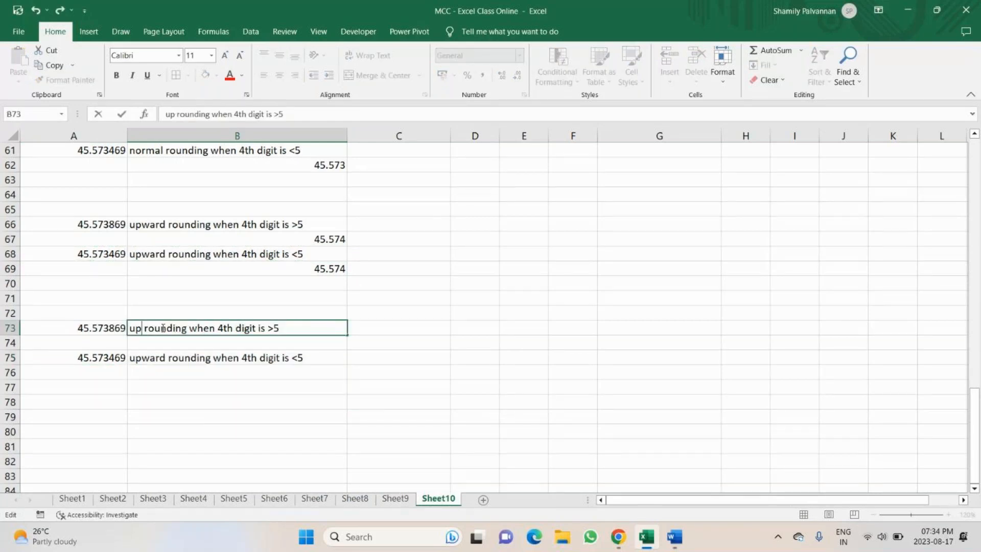
key("BackSpace")
key("BackSpace")
type("dow")
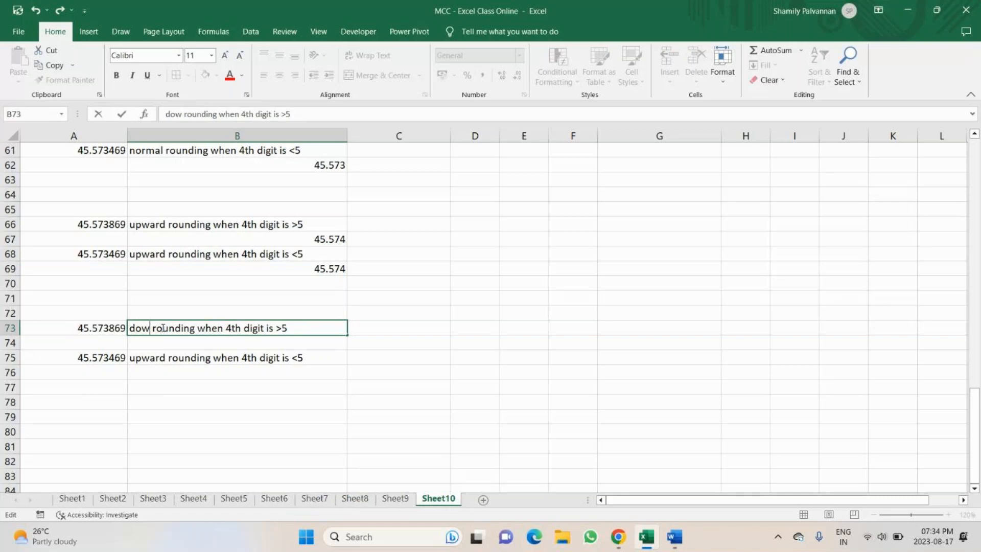
type("nward")
key("Return")
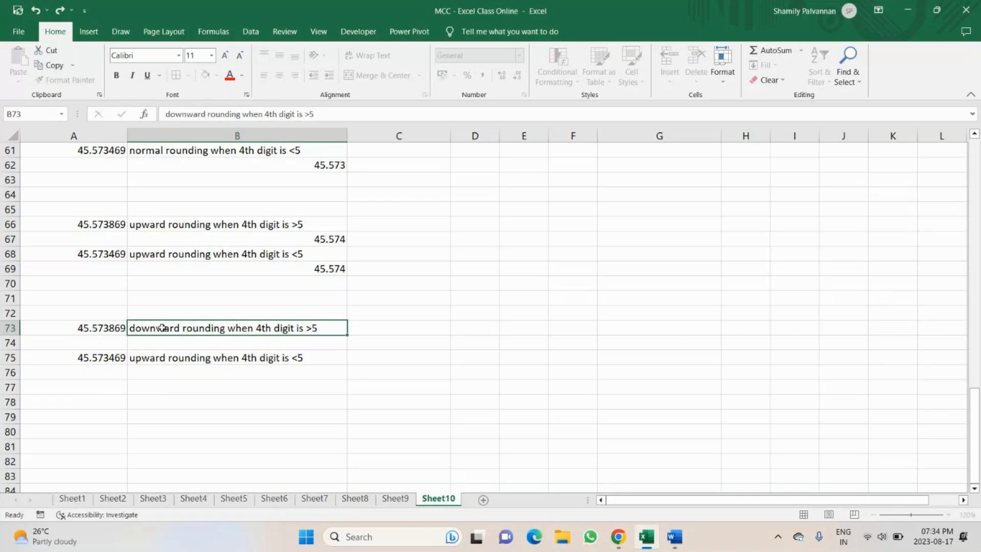
Change the label in B75 to "Downward rounding when 4th digit is <5".
scroll(155, 346, "down", 1)
scroll(155, 346, "down", 2)
left_click(159, 313)
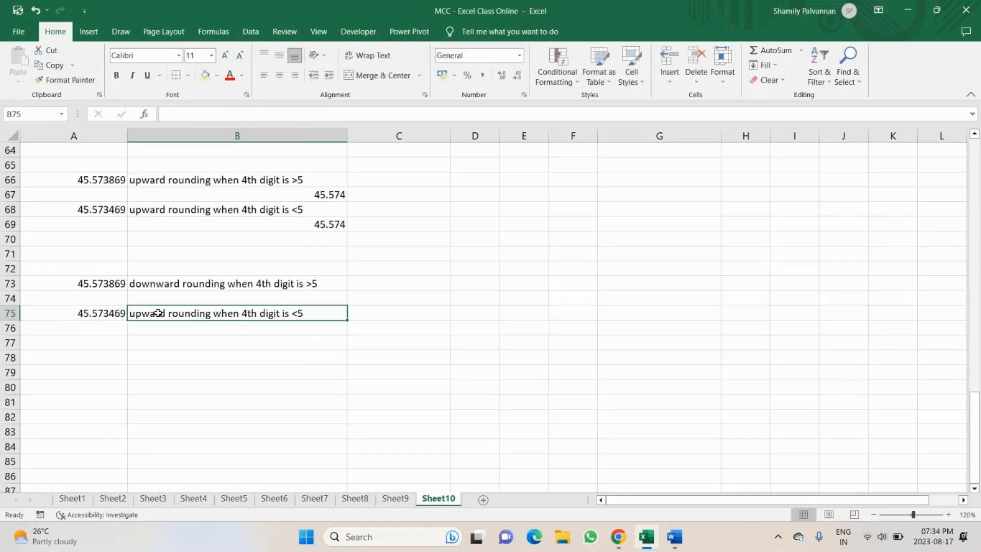
double_click(163, 314)
key("BackSpace")
key("BackSpace")
key("BackSpace")
key("BackSpace")
key("BackSpace")
key("BackSpace")
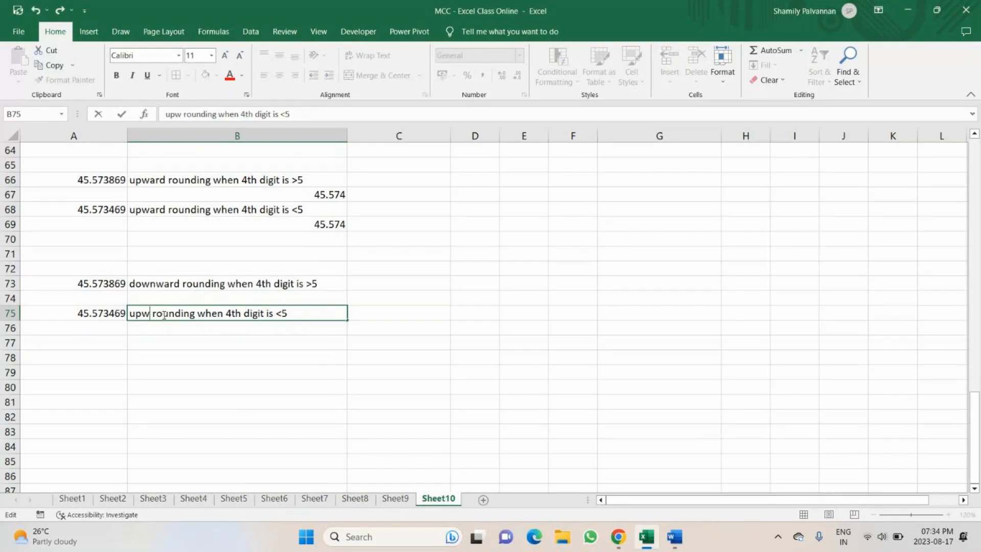
type("Downwa")
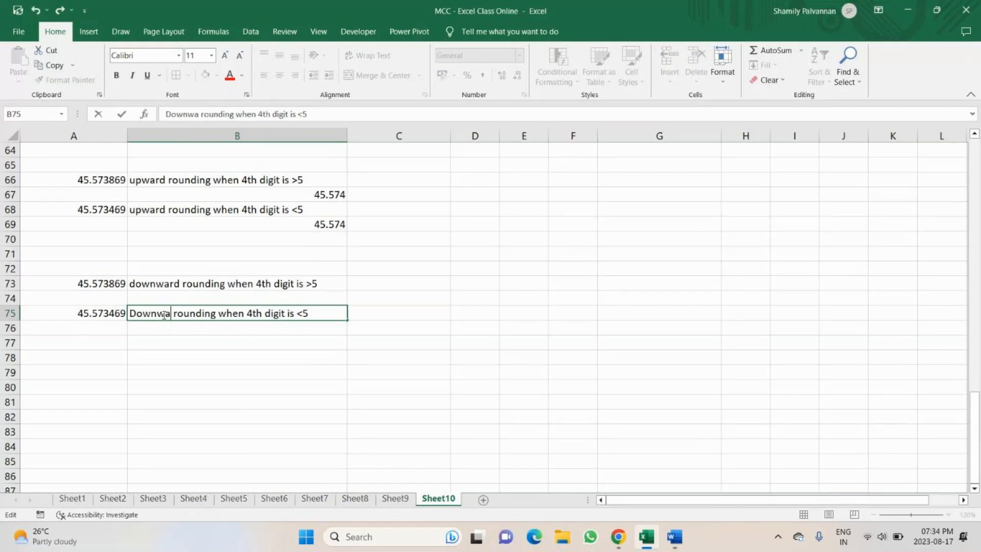
type("rd")
key("Return")
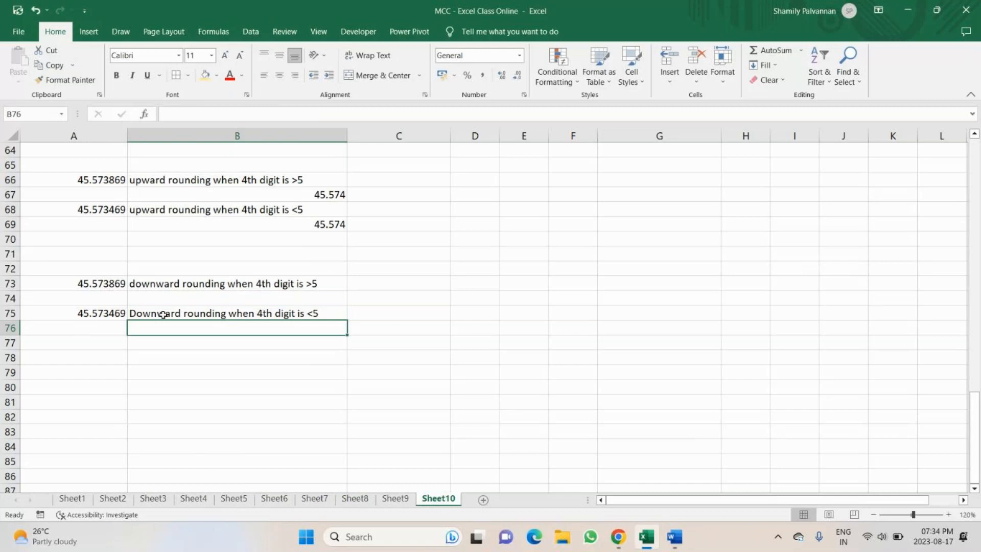
Enter the formula =ROUNDDOWN(A73,3) in B74, below the ">5" downward rounding label.
left_click(243, 297)
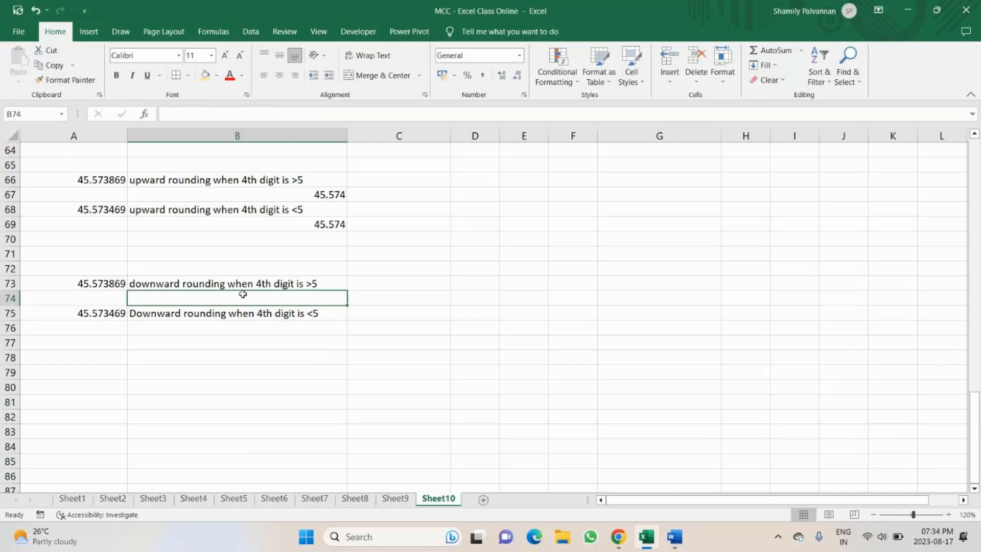
type("=")
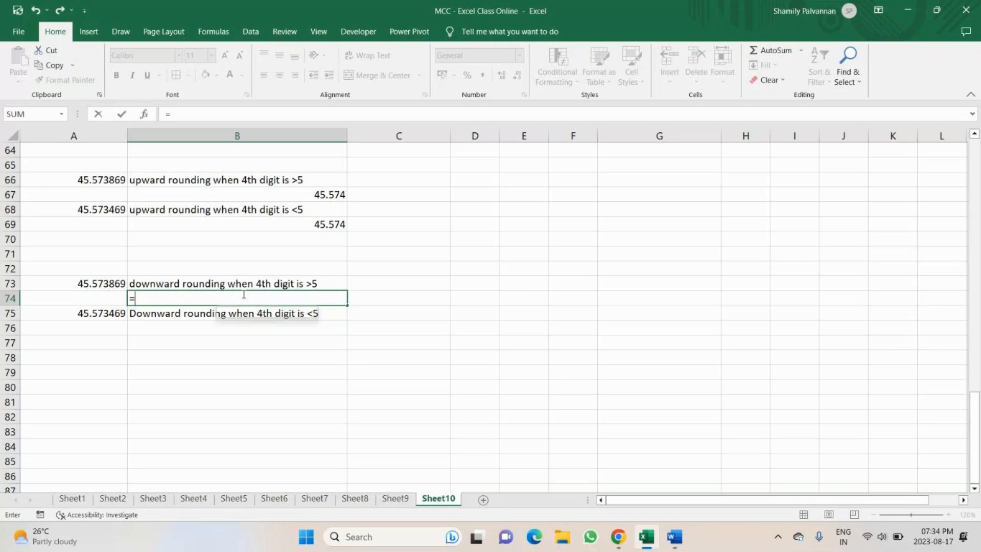
type("round")
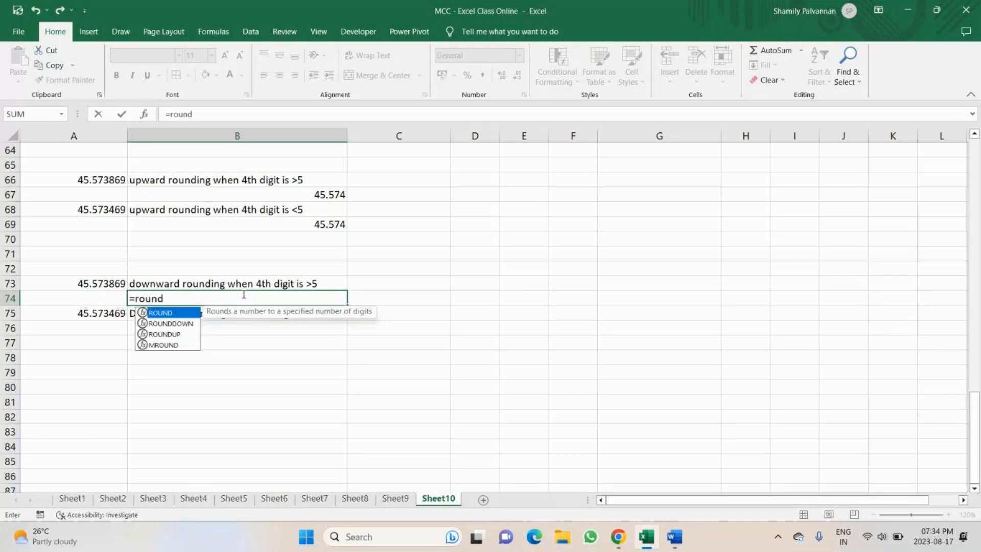
key("Down")
key("Tab")
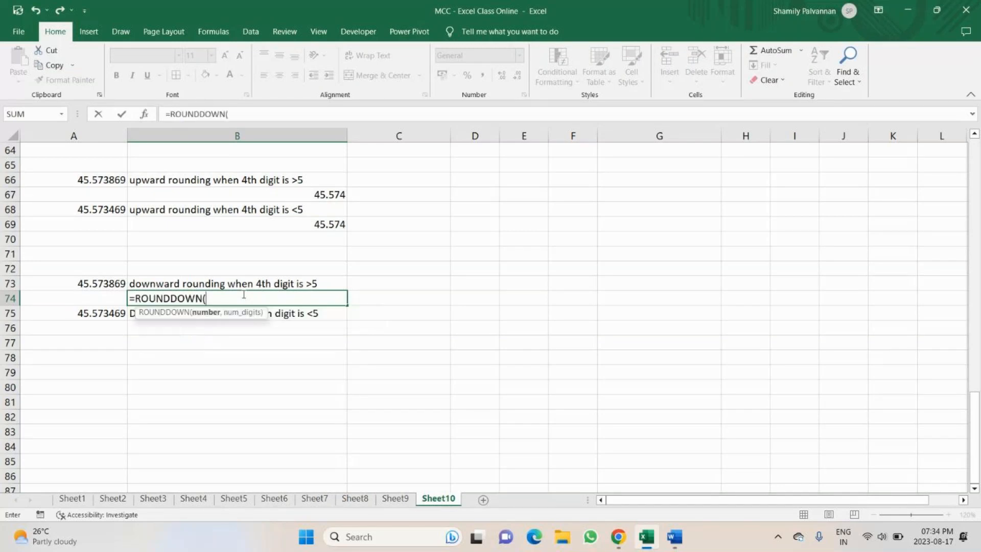
scroll(244, 295, "up", 1)
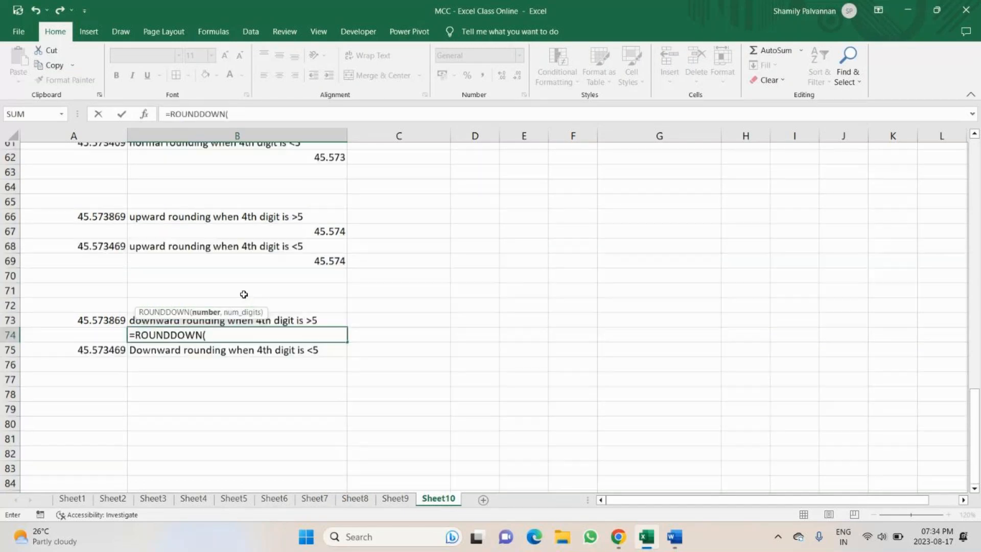
scroll(244, 295, "up", 1)
left_click(91, 330)
type(",3)")
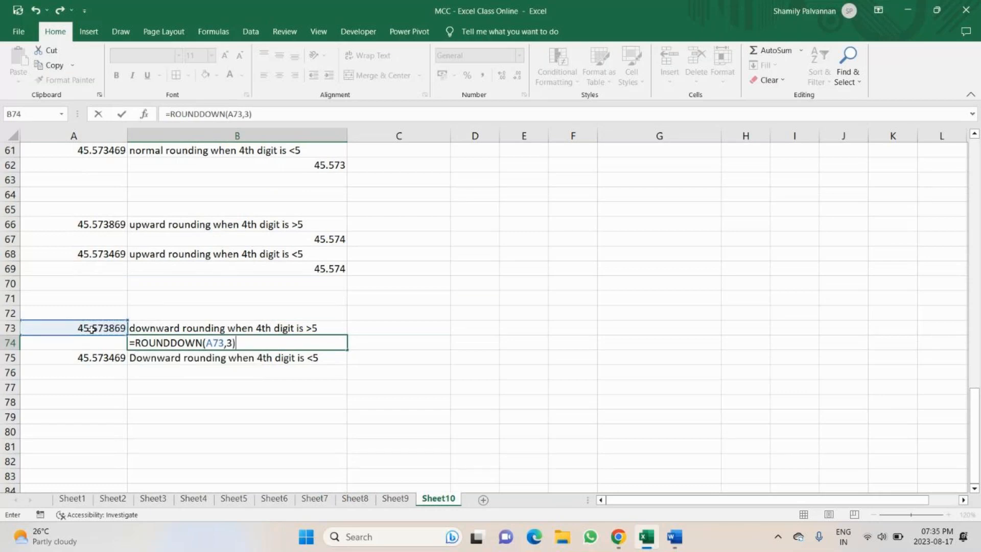
key("Return")
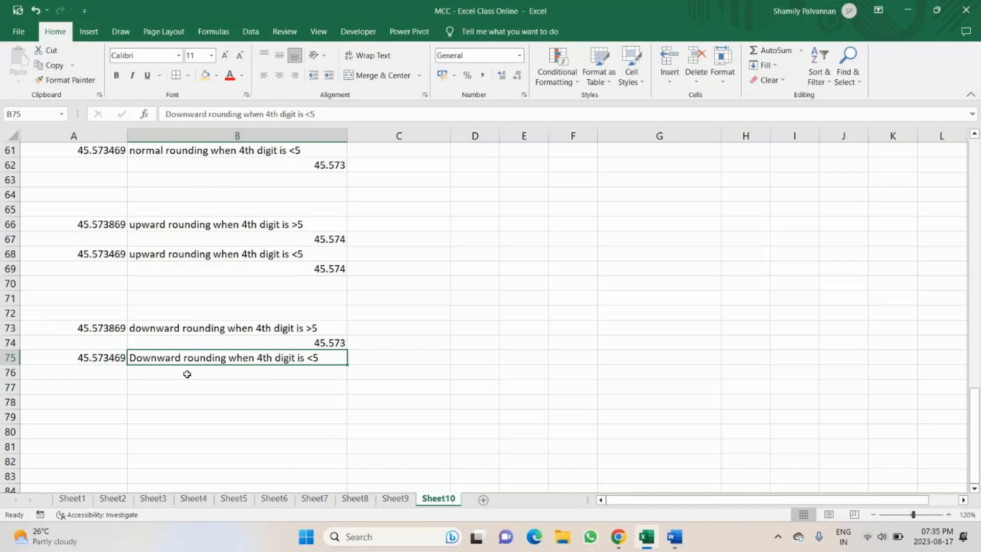
Enter the formula =ROUNDDOWN(A75,3) in B76, below the "<5" downward rounding label.
double_click(242, 372)
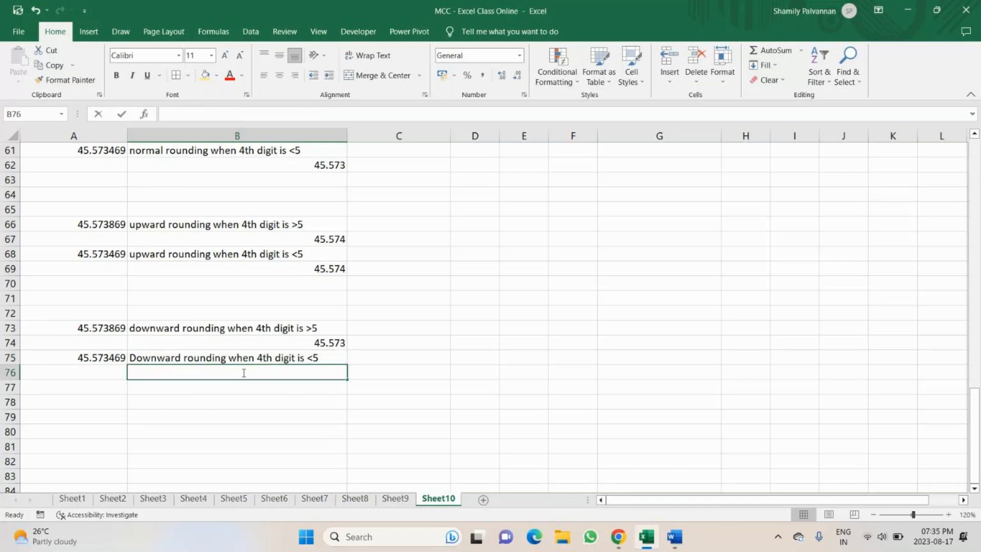
type("=rou")
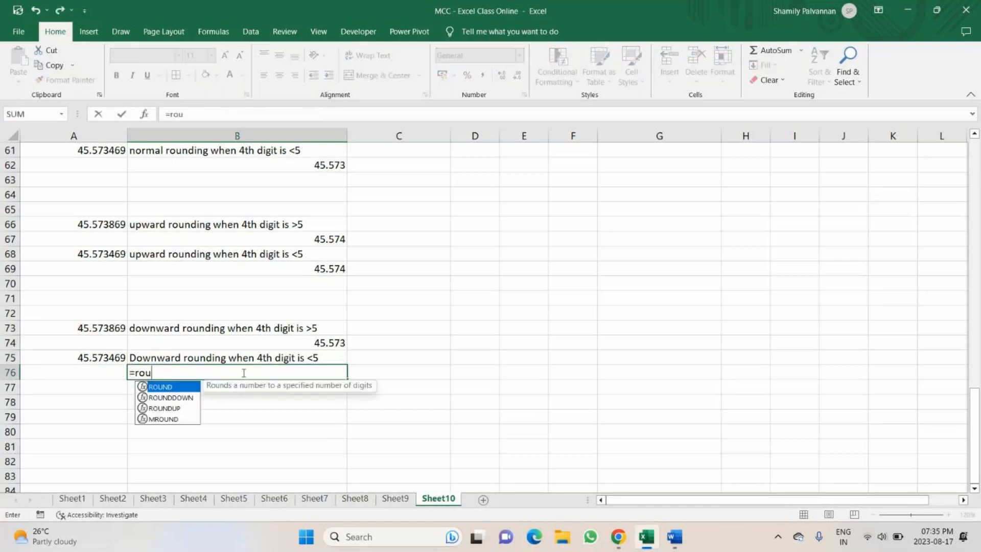
type("nd")
key("Down")
key("Tab")
left_click(93, 357)
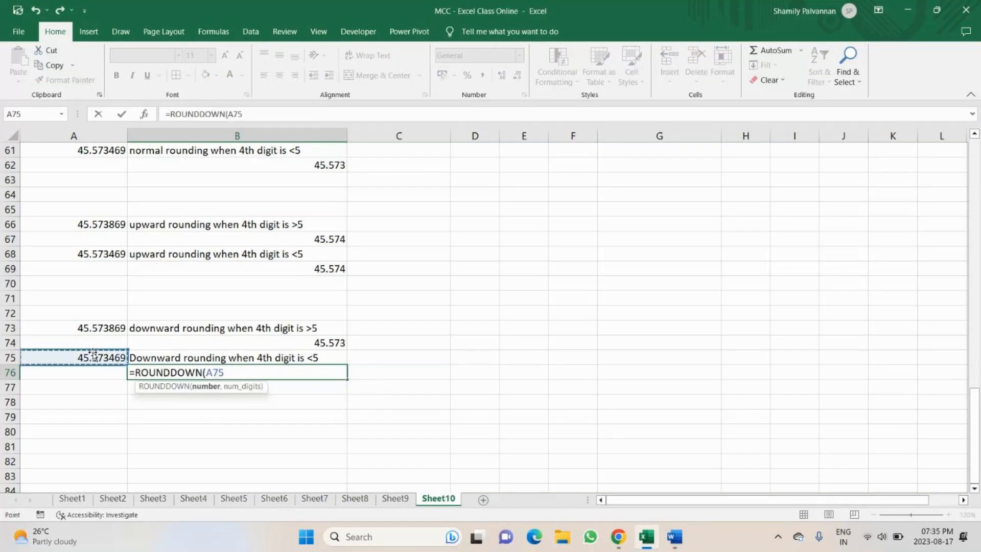
type(",3")
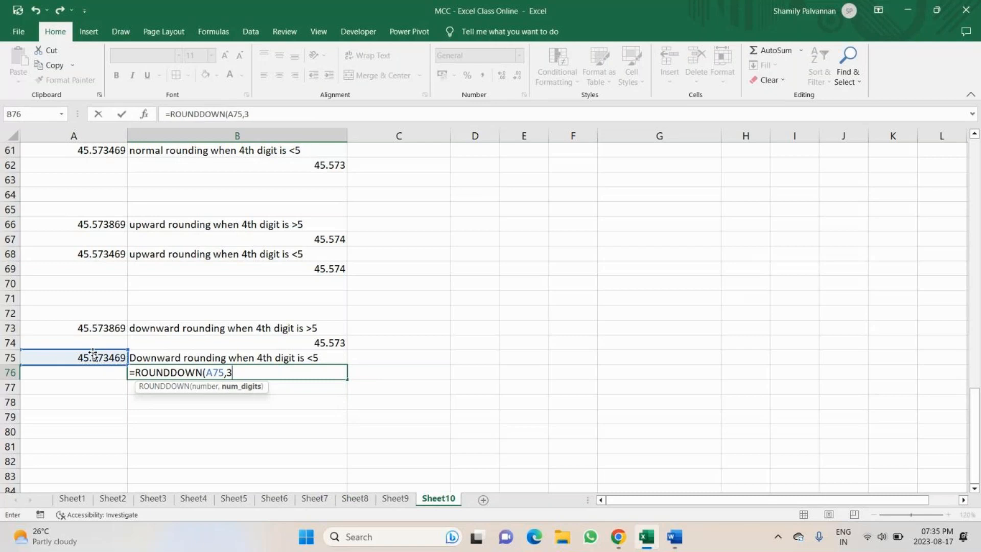
type(")")
key("Return")
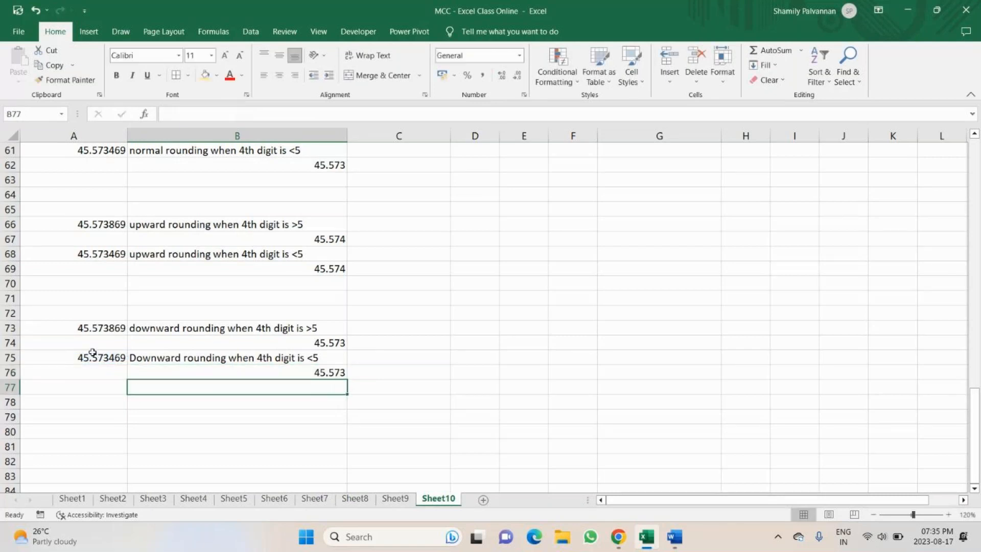
left_click(313, 369)
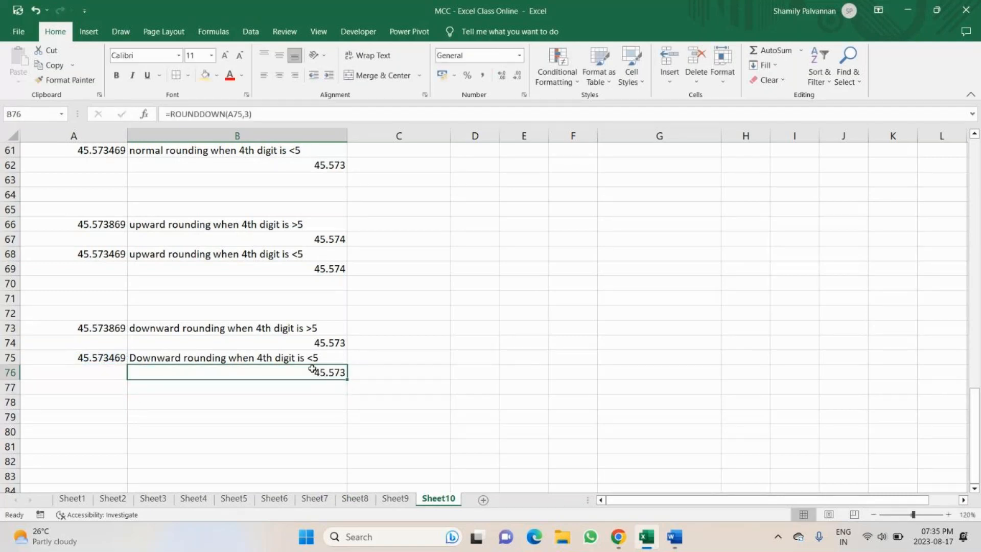
Switch to the Word document and extend "(ignore)" in the upward rounding note to "(ignore and add)".
key("alt+Tab")
scroll(317, 413, "up", 3)
scroll(340, 404, "down", 4)
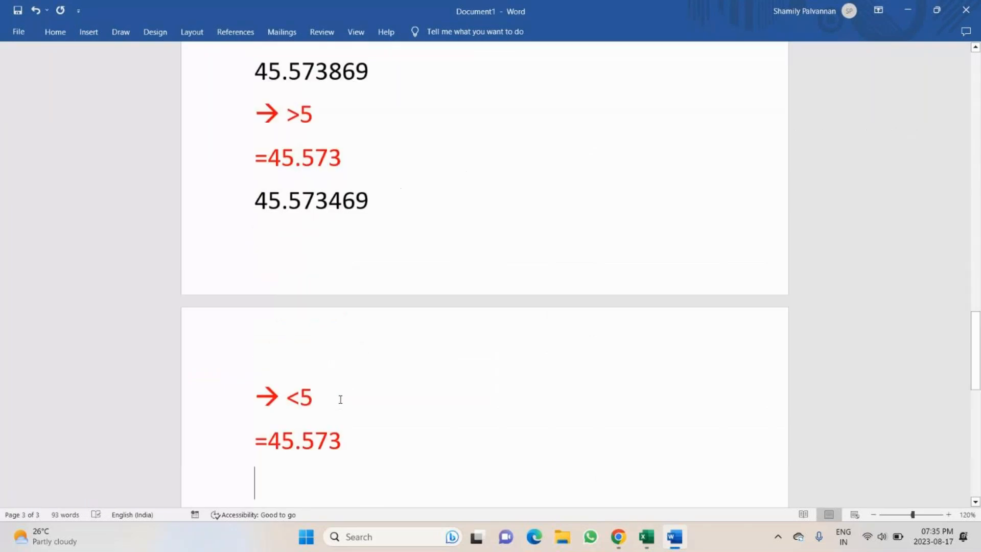
scroll(338, 375, "down", 1)
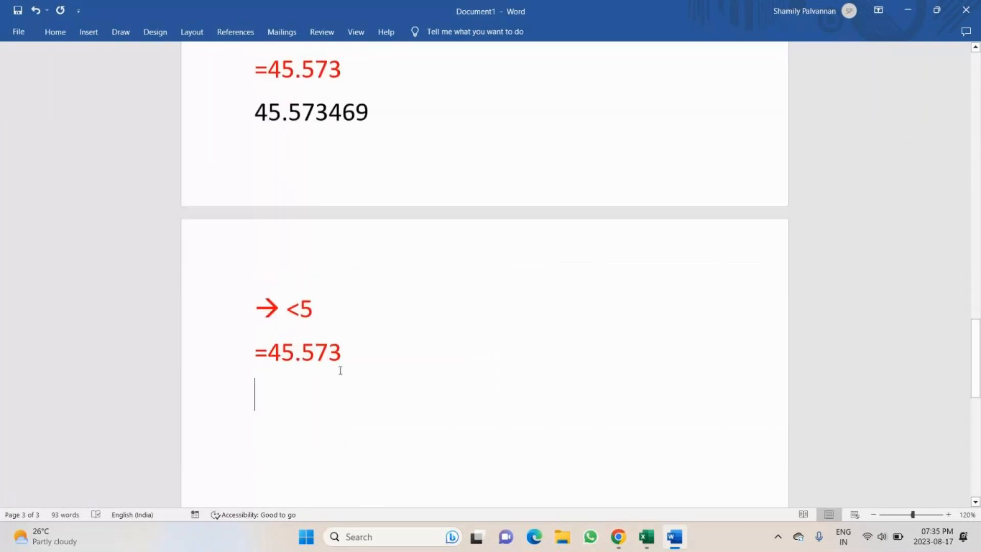
scroll(340, 368, "up", 5)
scroll(340, 364, "up", 8)
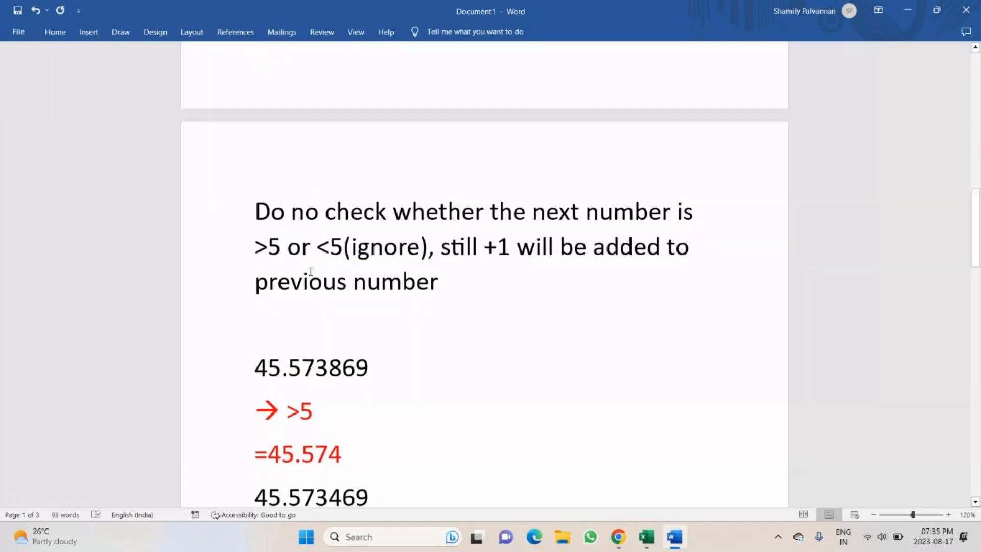
left_click(421, 253)
type("an")
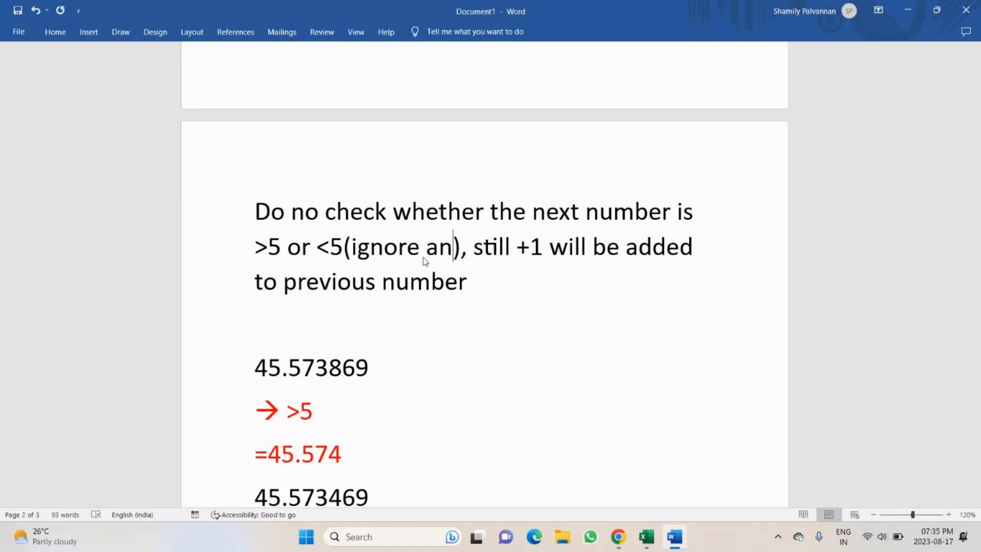
type("d add")
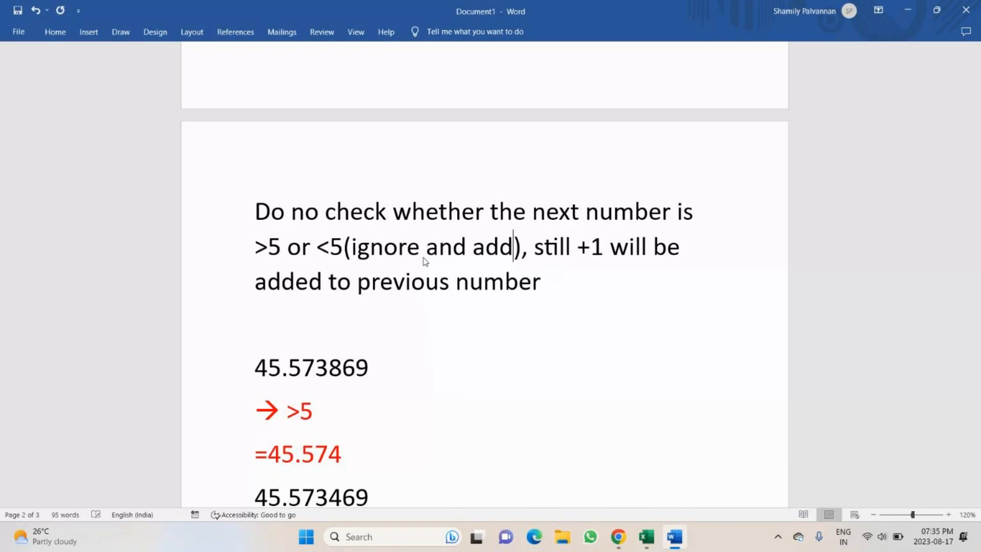
Copy the whole "Do no check whether the next number is >5 or <5" note to a new line below the "= Downward rounding" heading.
scroll(428, 193, "up", 1)
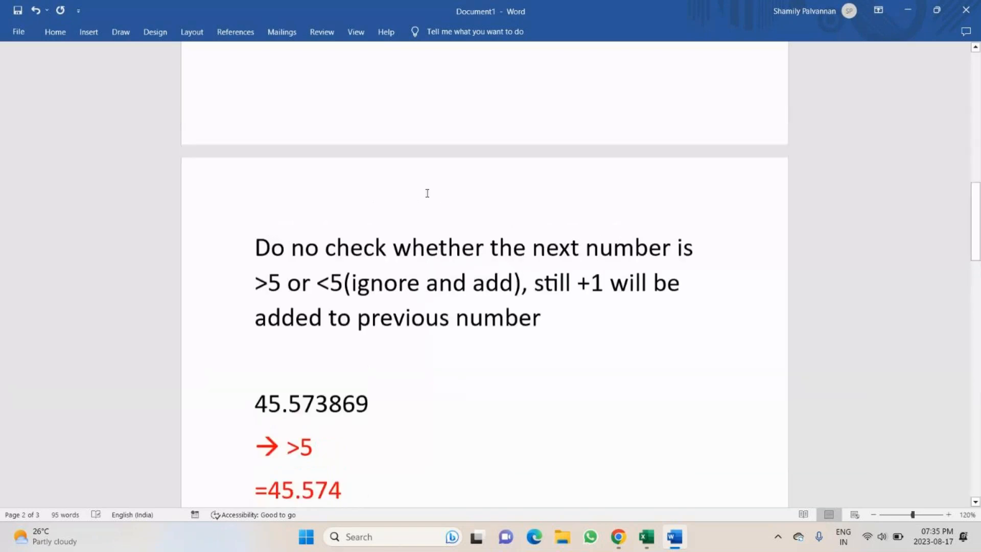
triple_click(546, 336)
key("ctrl+c")
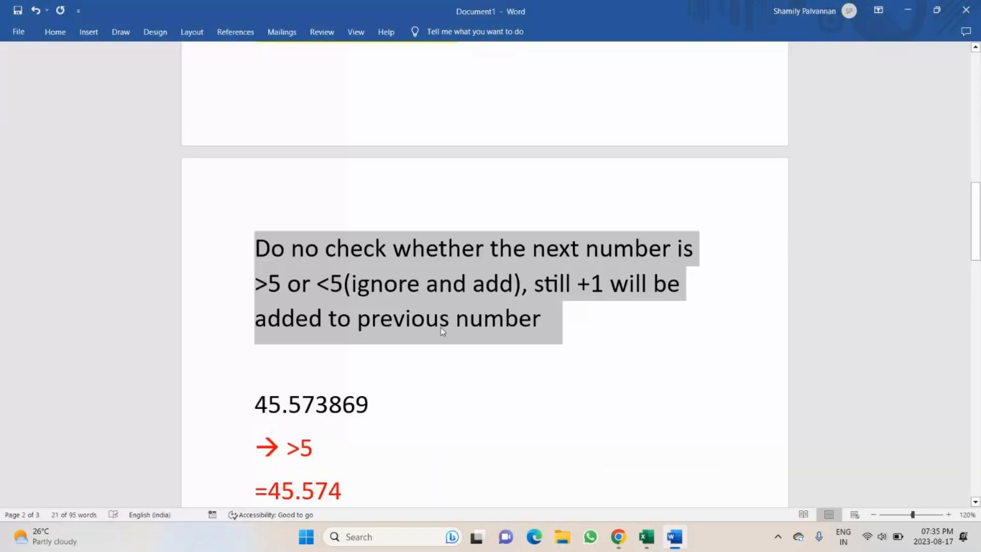
scroll(450, 313, "down", 10)
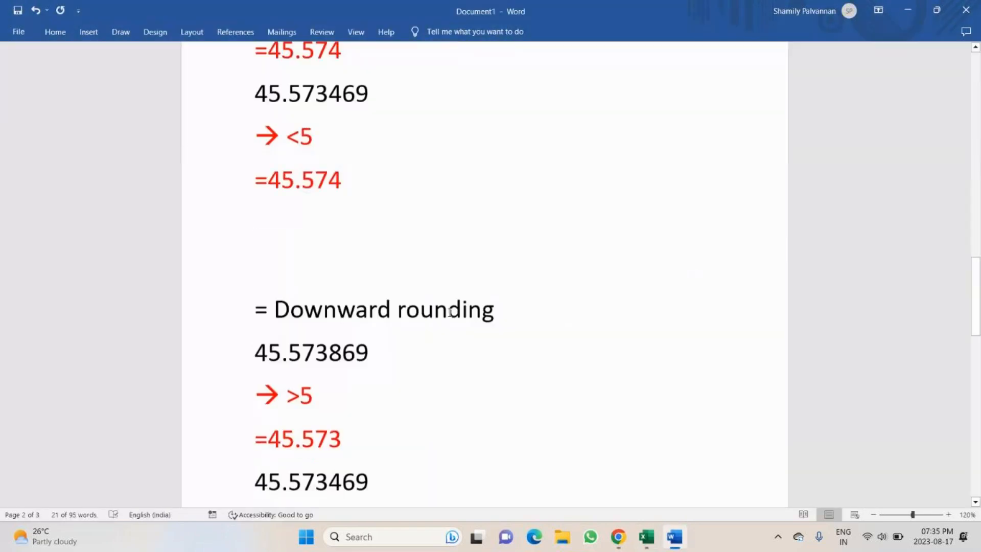
scroll(450, 313, "down", 6)
scroll(543, 100, "up", 1)
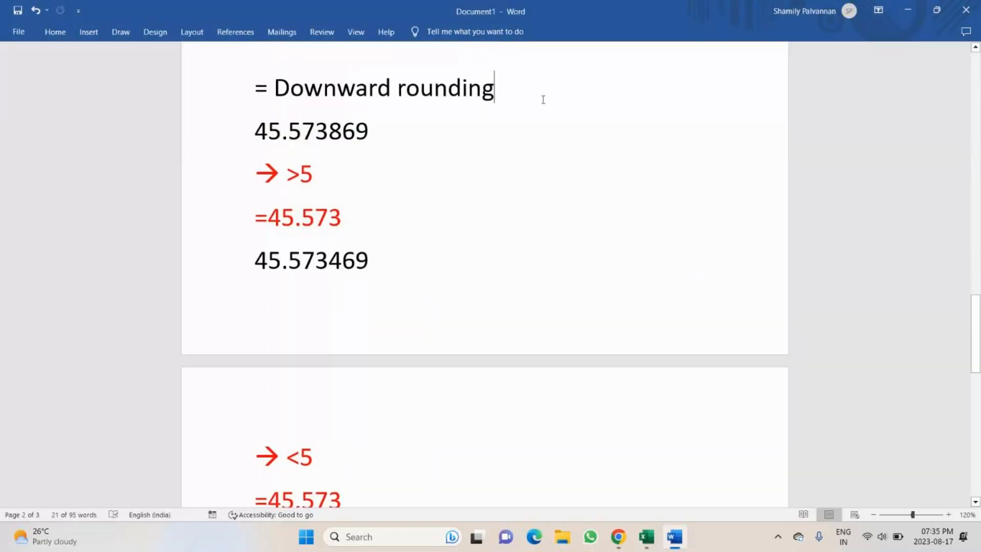
key("Return")
key("ctrl+v")
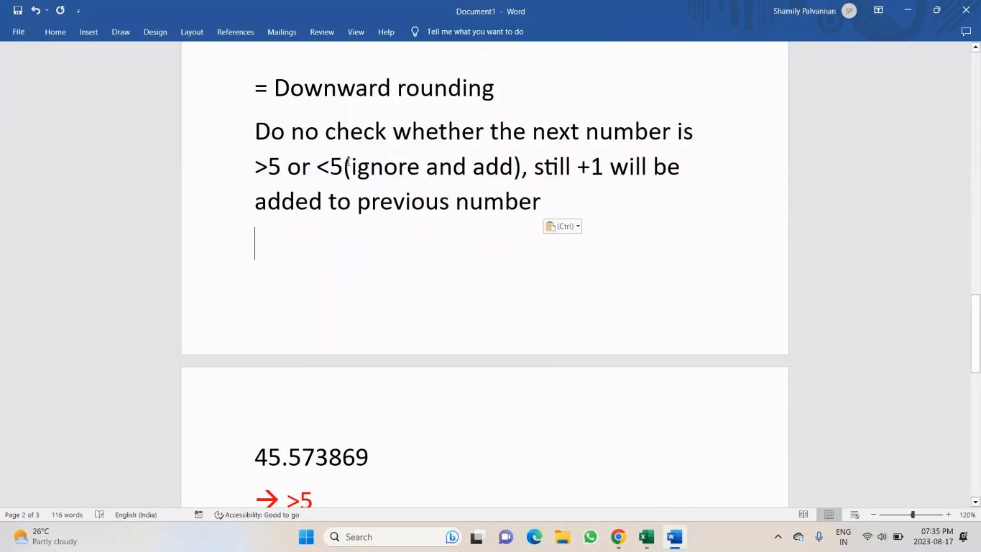
Remove "and add" from the parentheses in the note under the Downward rounding heading.
left_click(513, 166)
key("BackSpace")
key("BackSpace")
key("BackSpace")
key("BackSpace")
key("BackSpace")
key("BackSpace")
key("BackSpace")
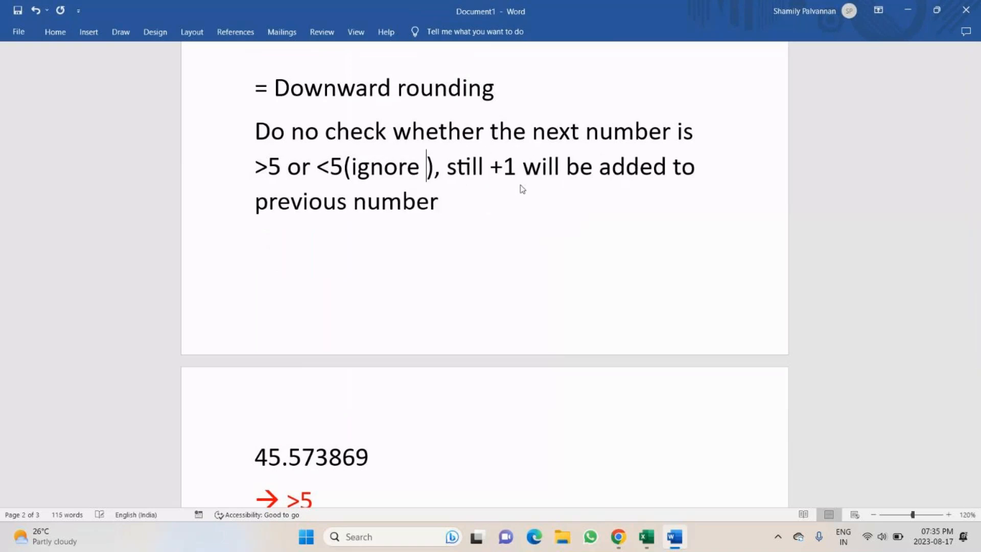